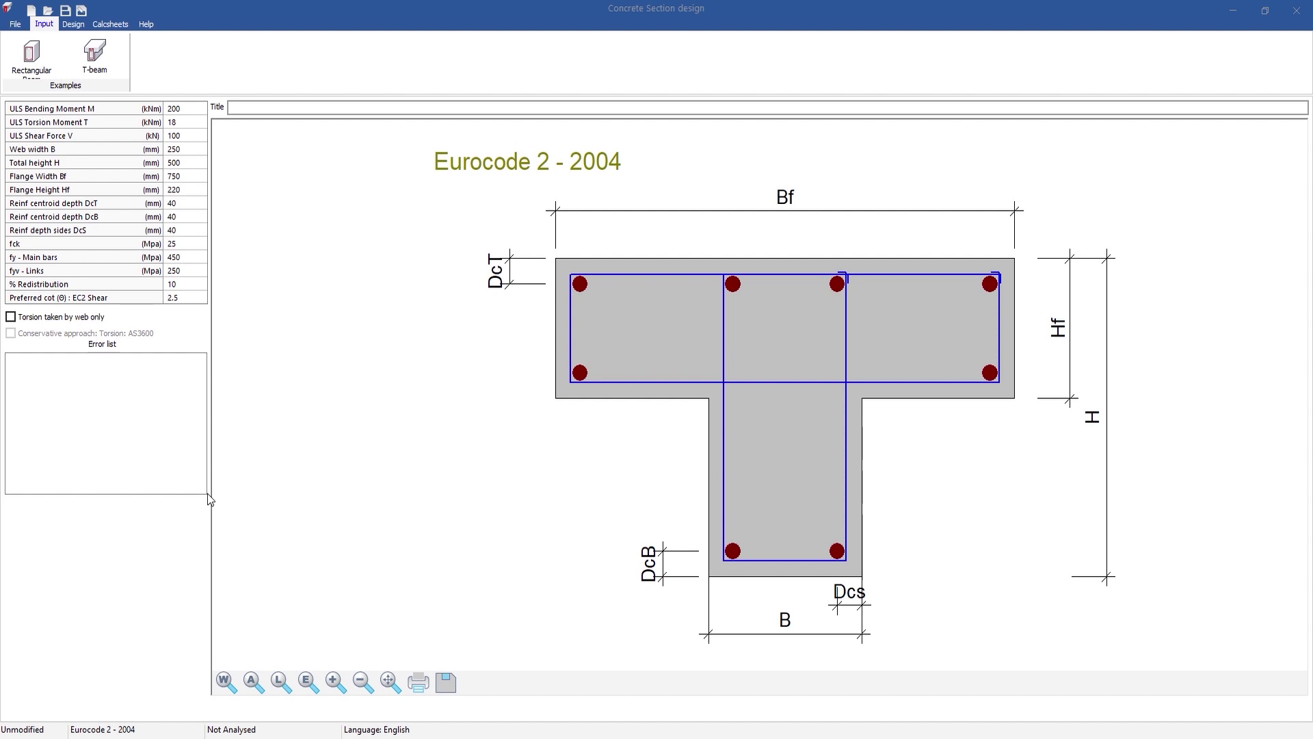
- Change the T-beam's design code from Eurocode 2 - 2004 to SP 63.13330.2018 via the status bar
click(102, 730)
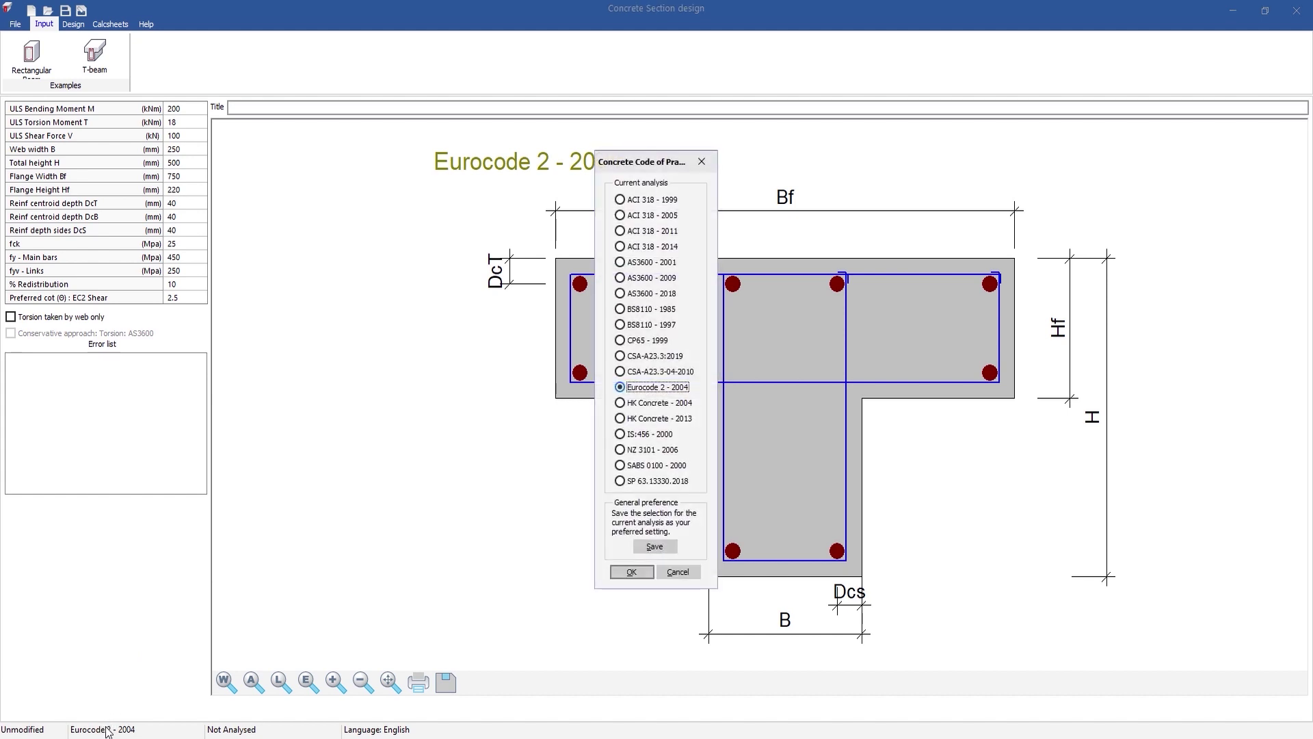
click(646, 482)
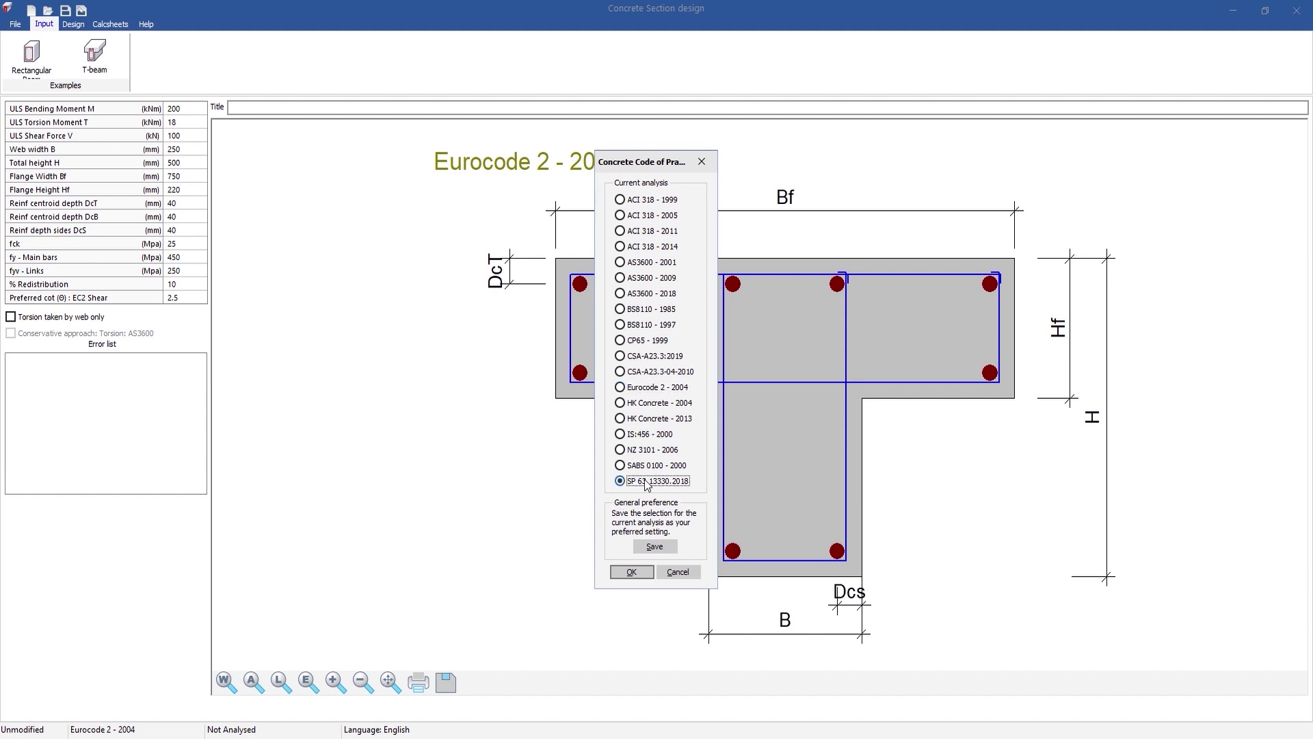
click(631, 572)
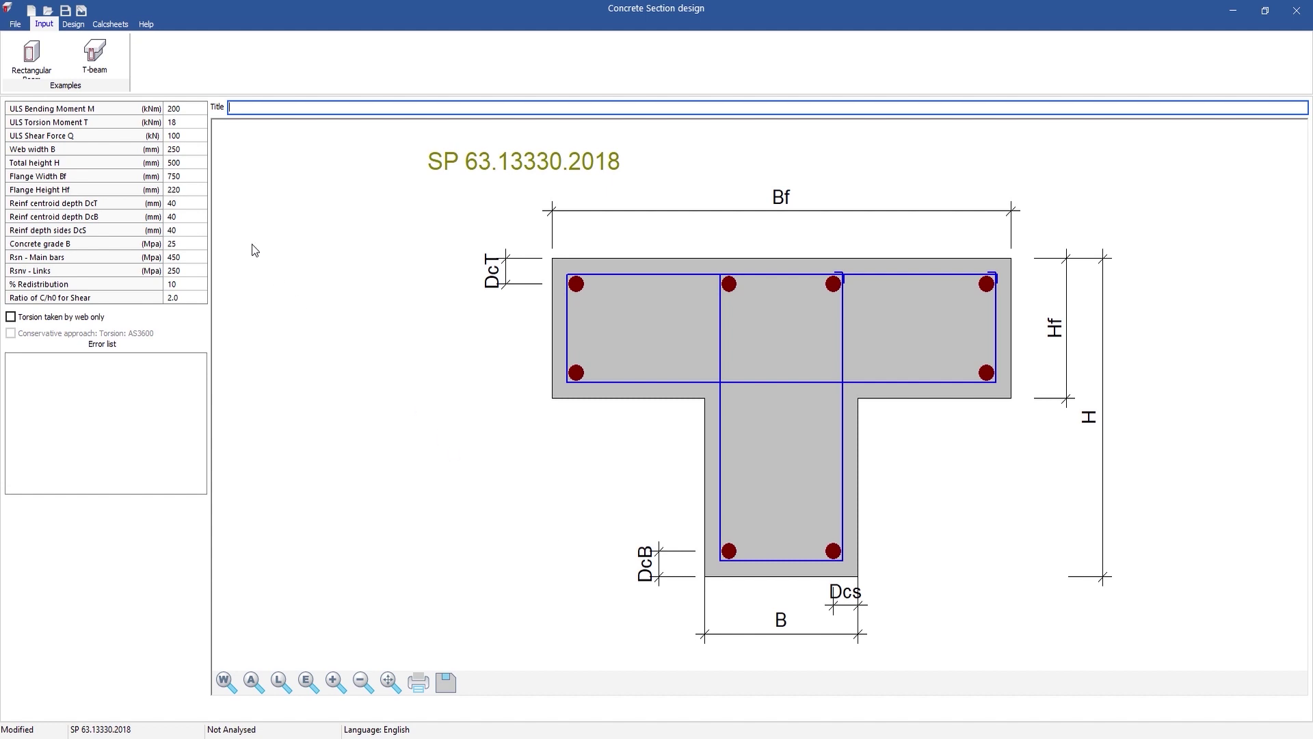
- Set PROKON's interface language to Russian under File > Language
click(16, 28)
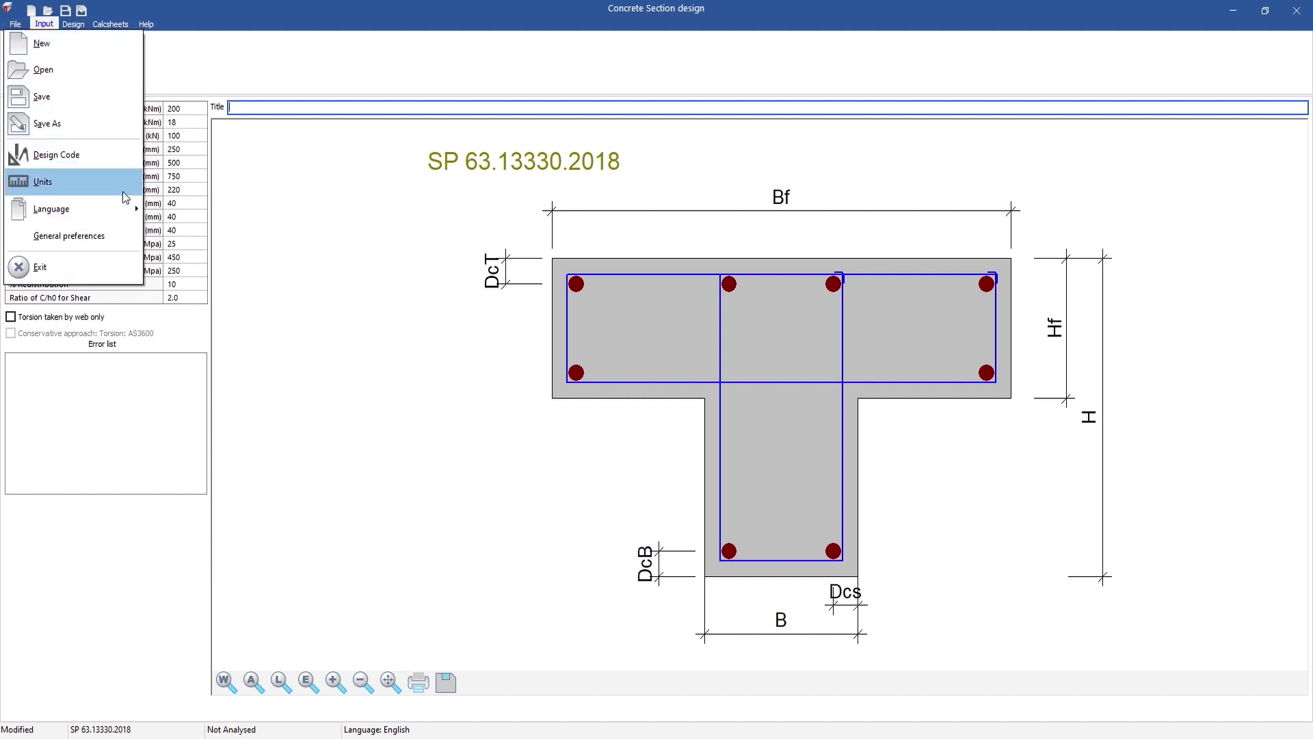
mouse_move(126, 210)
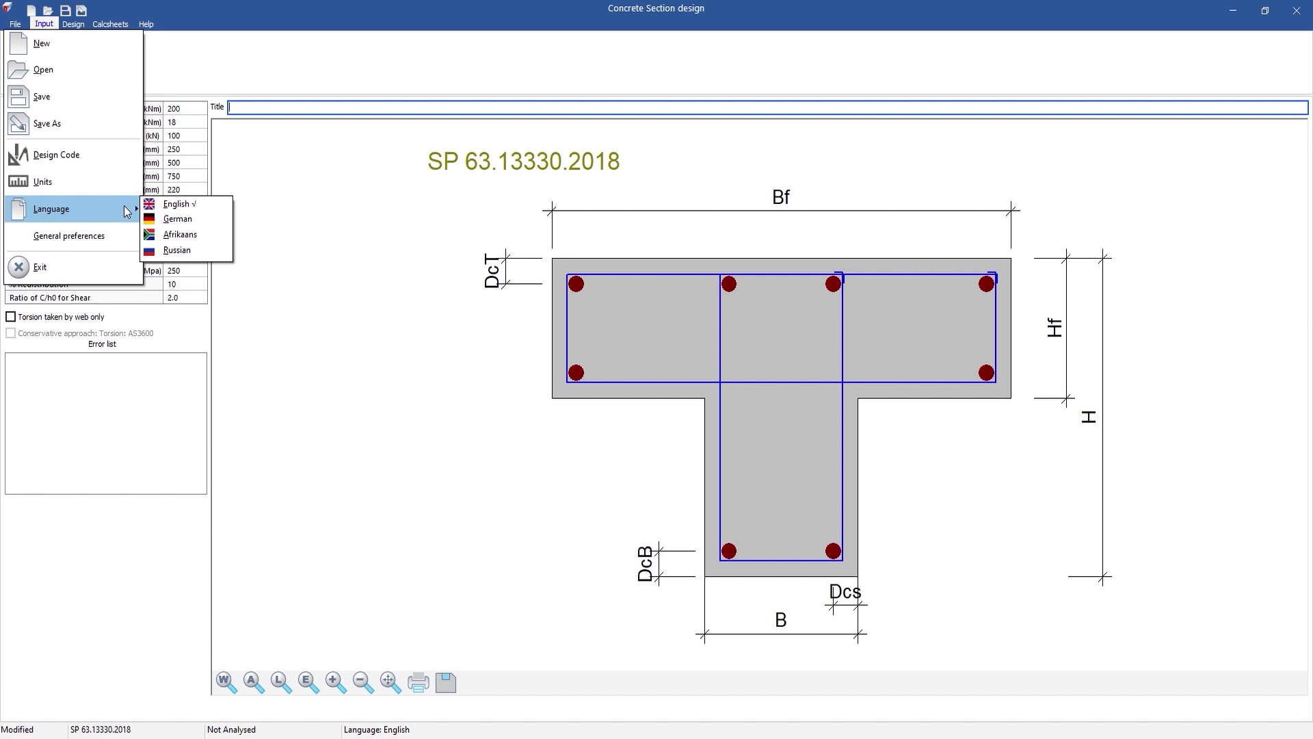
click(220, 253)
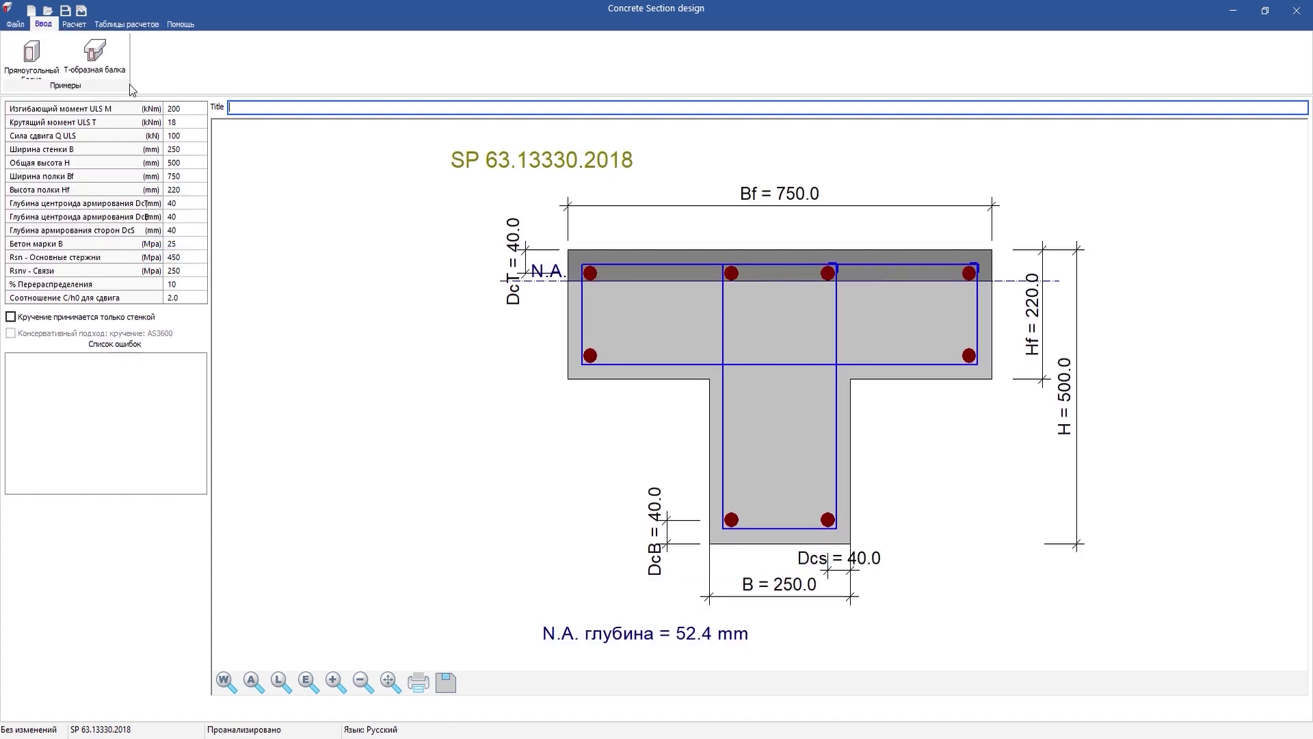
- Show the Russian calculation sheet at page width and scroll to the detailed bending calculations
click(119, 28)
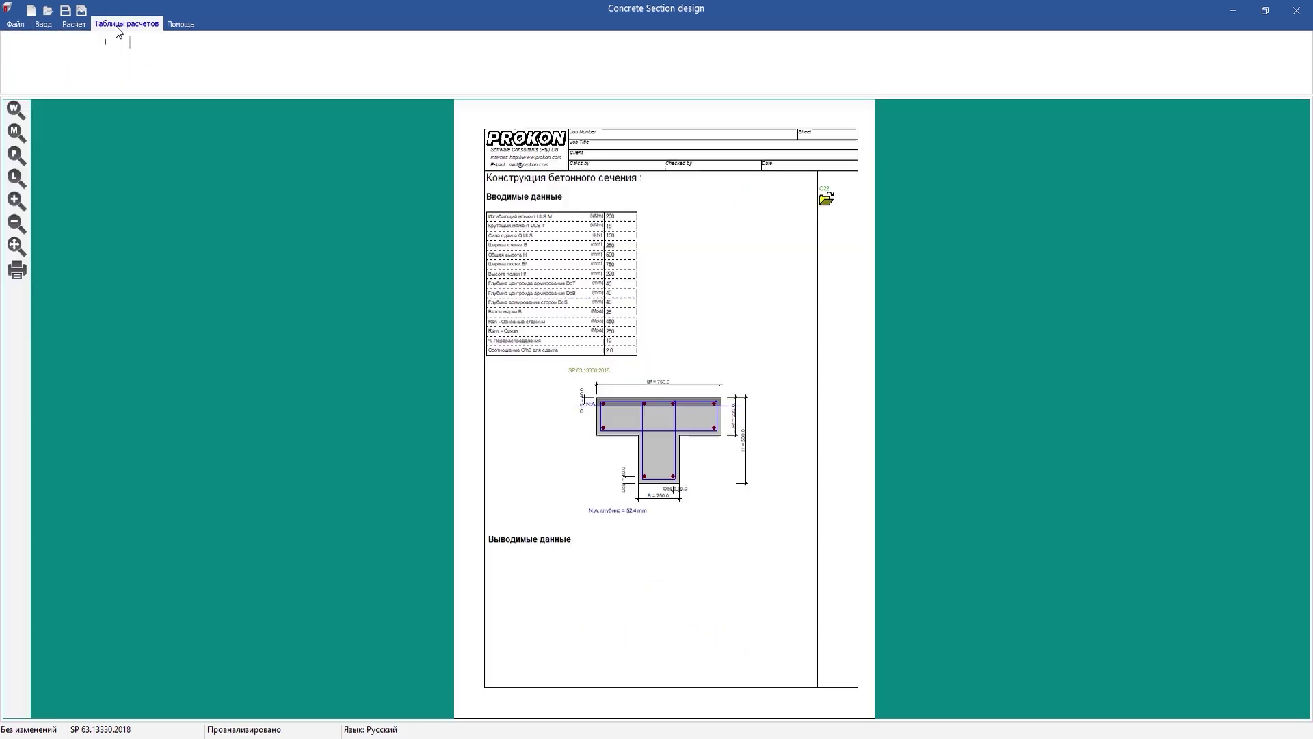
click(16, 132)
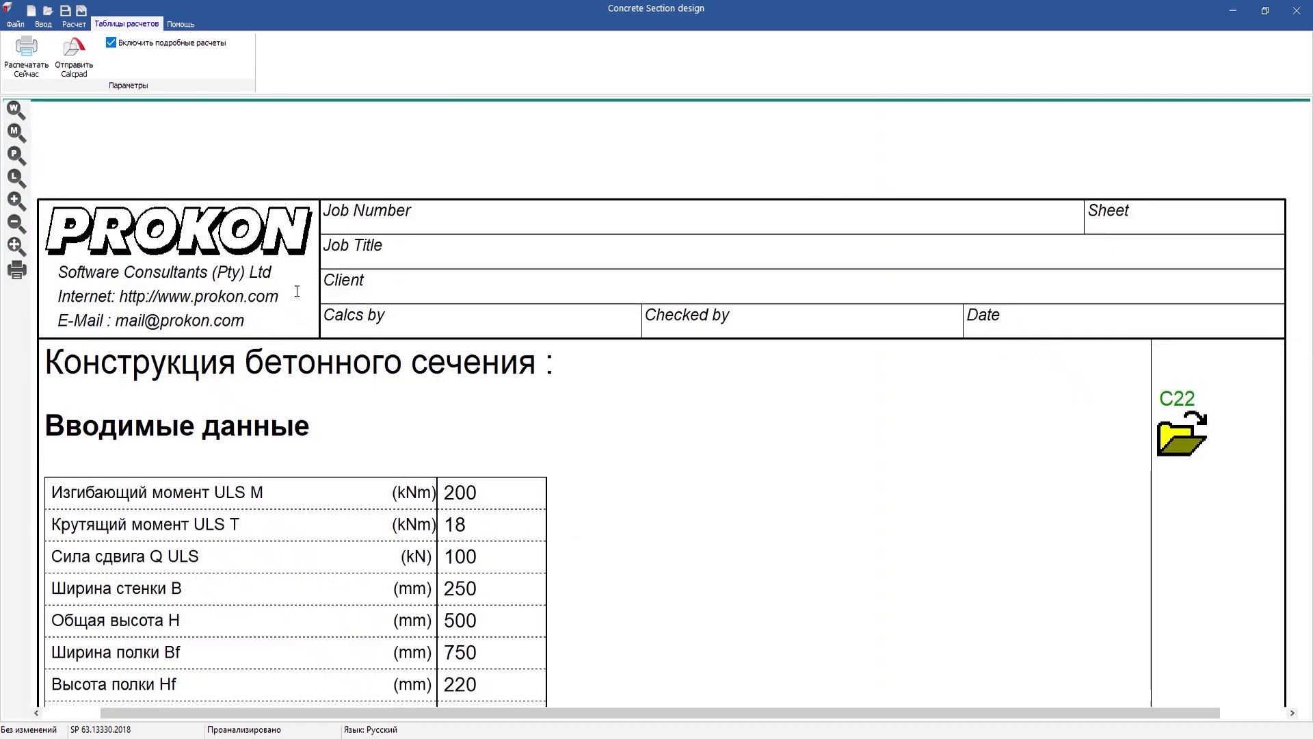
scroll(296, 290, down, 15)
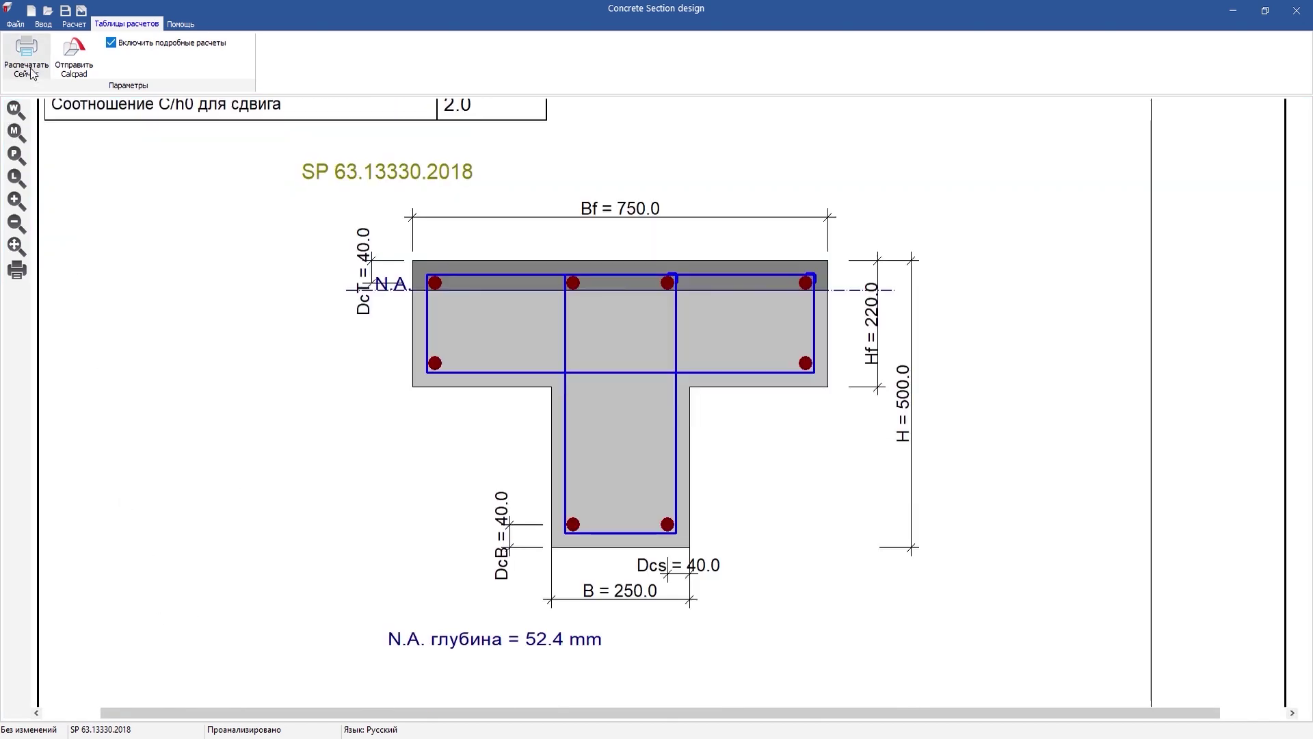
scroll(104, 192, down, 10)
scroll(104, 192, down, 20)
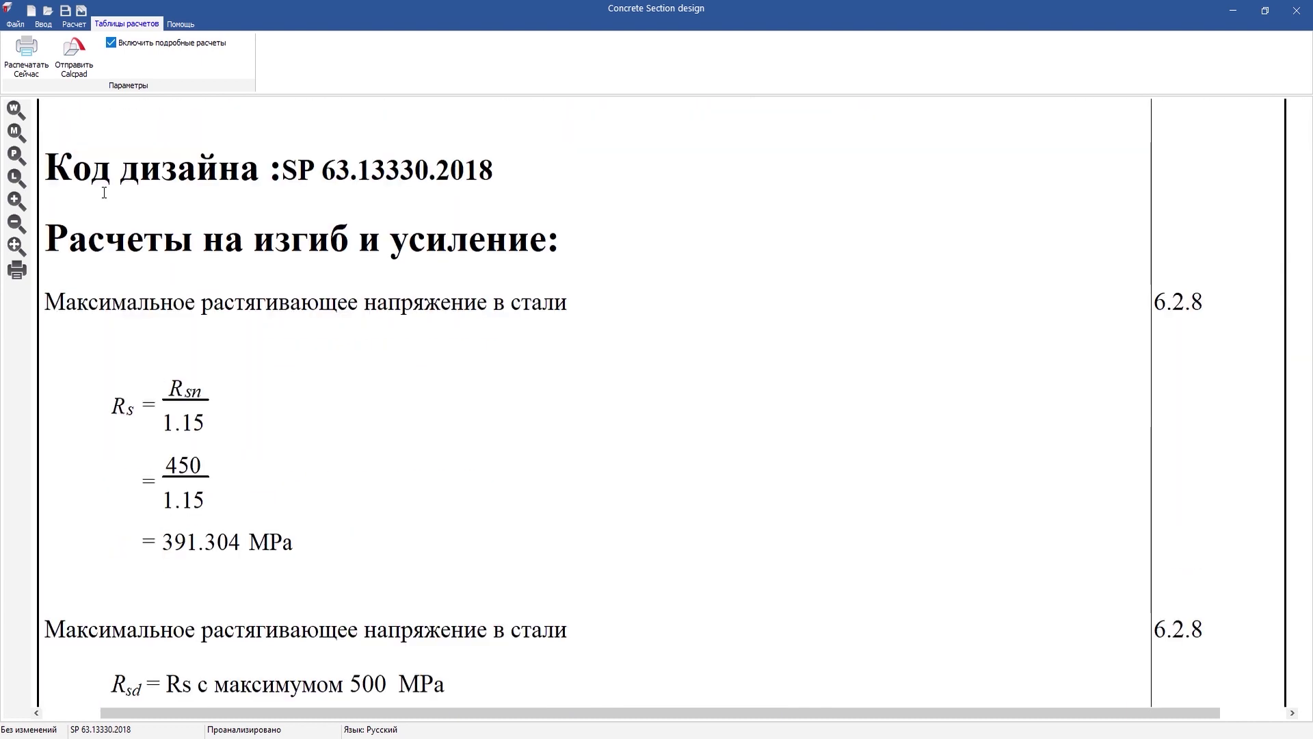
scroll(27, 62, up, 2)
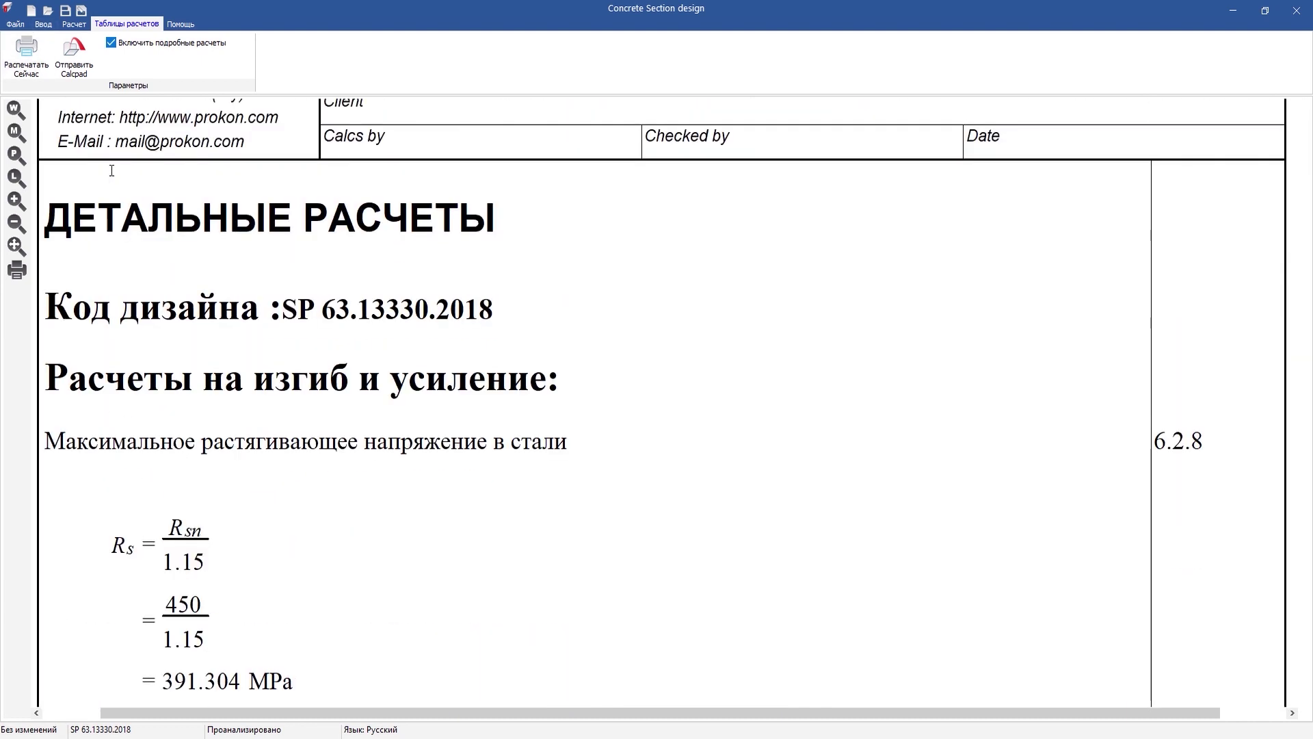
click(19, 25)
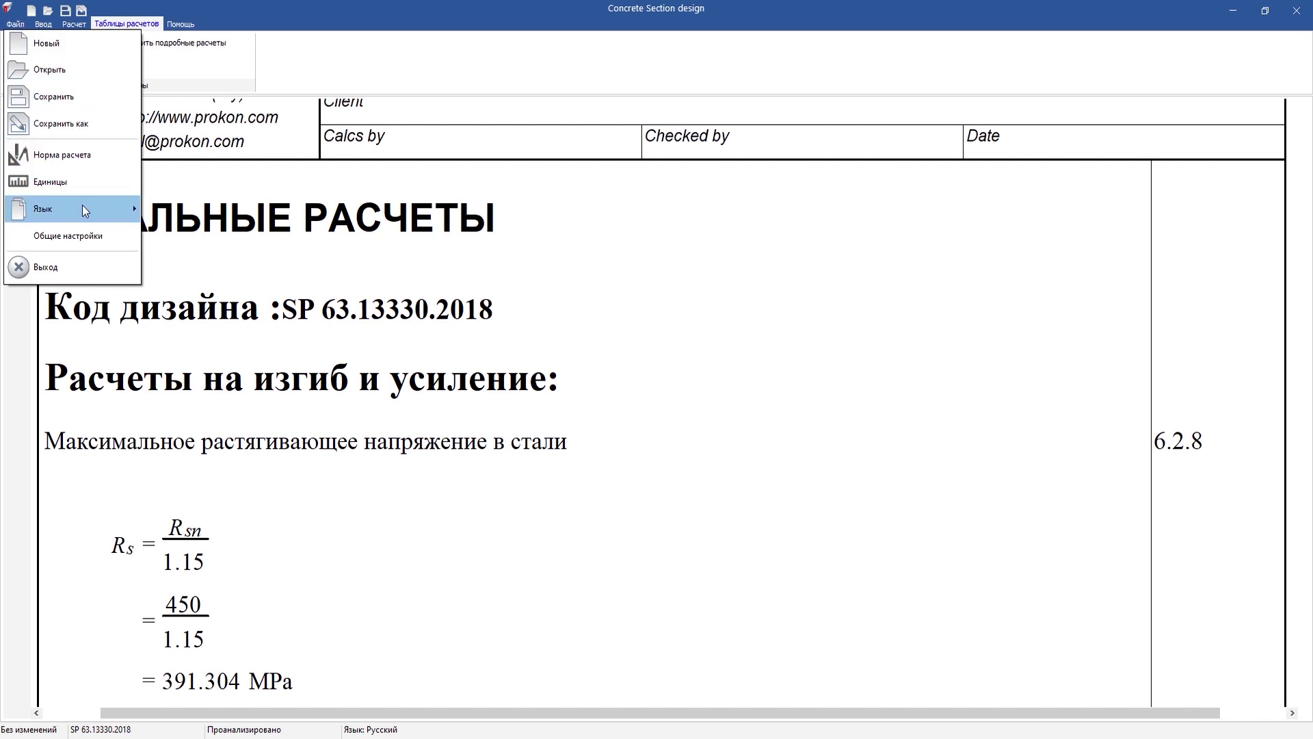
- Switch the report language to German and zoom in on the Entwurf Standard title line
mouse_move(83, 204)
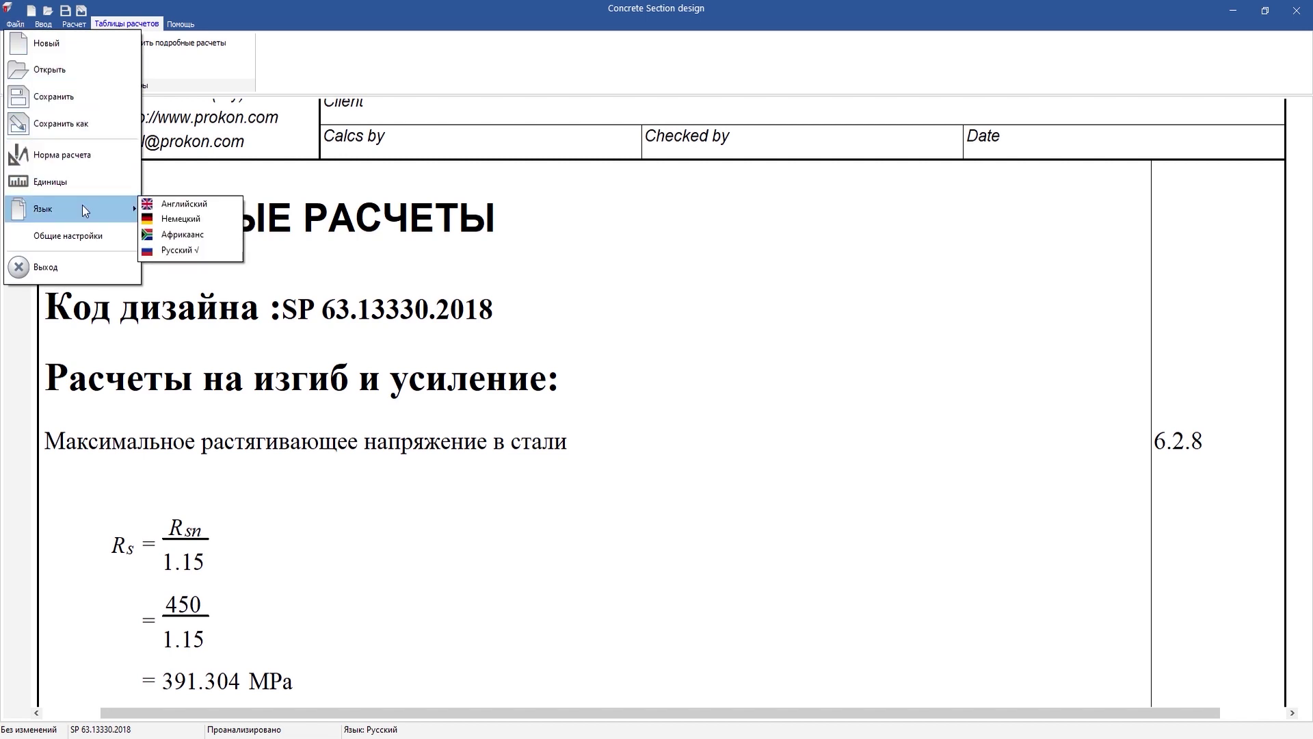
click(190, 219)
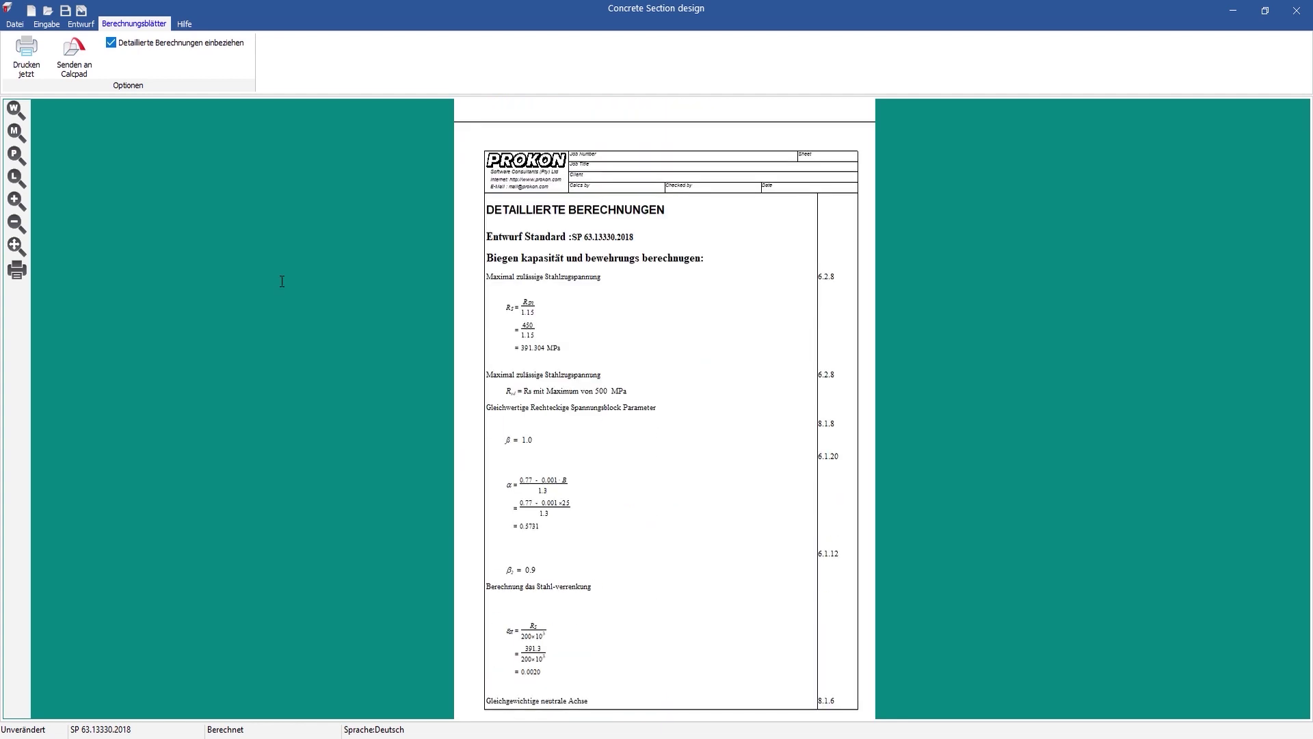
click(15, 132)
scroll(129, 217, up, 3)
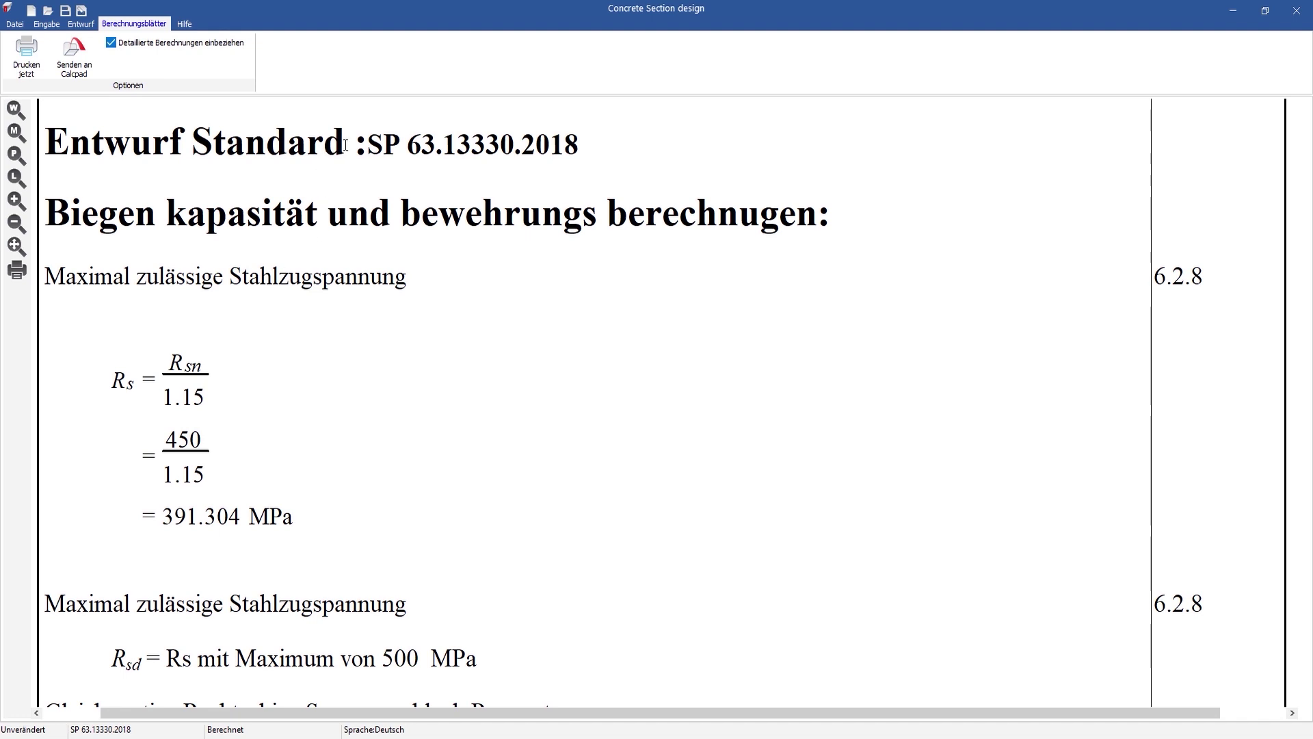
drag(46, 151, 587, 143)
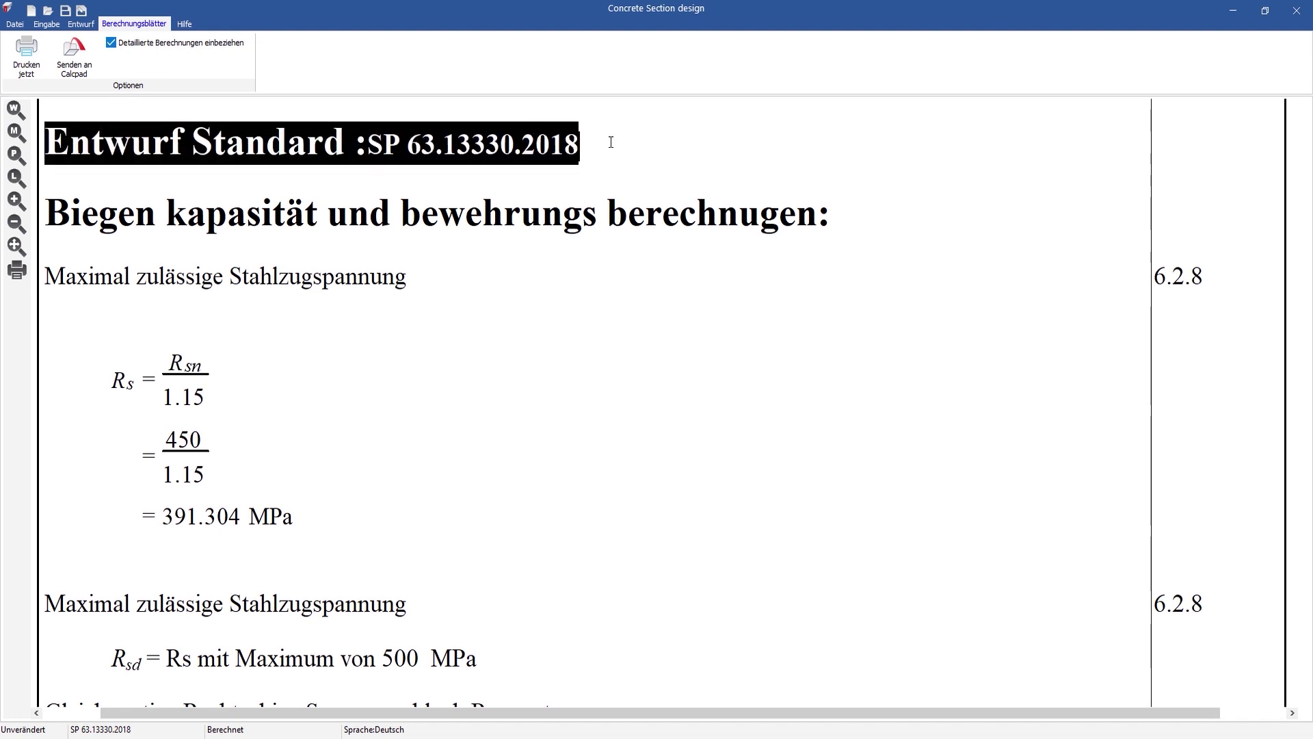
click(611, 142)
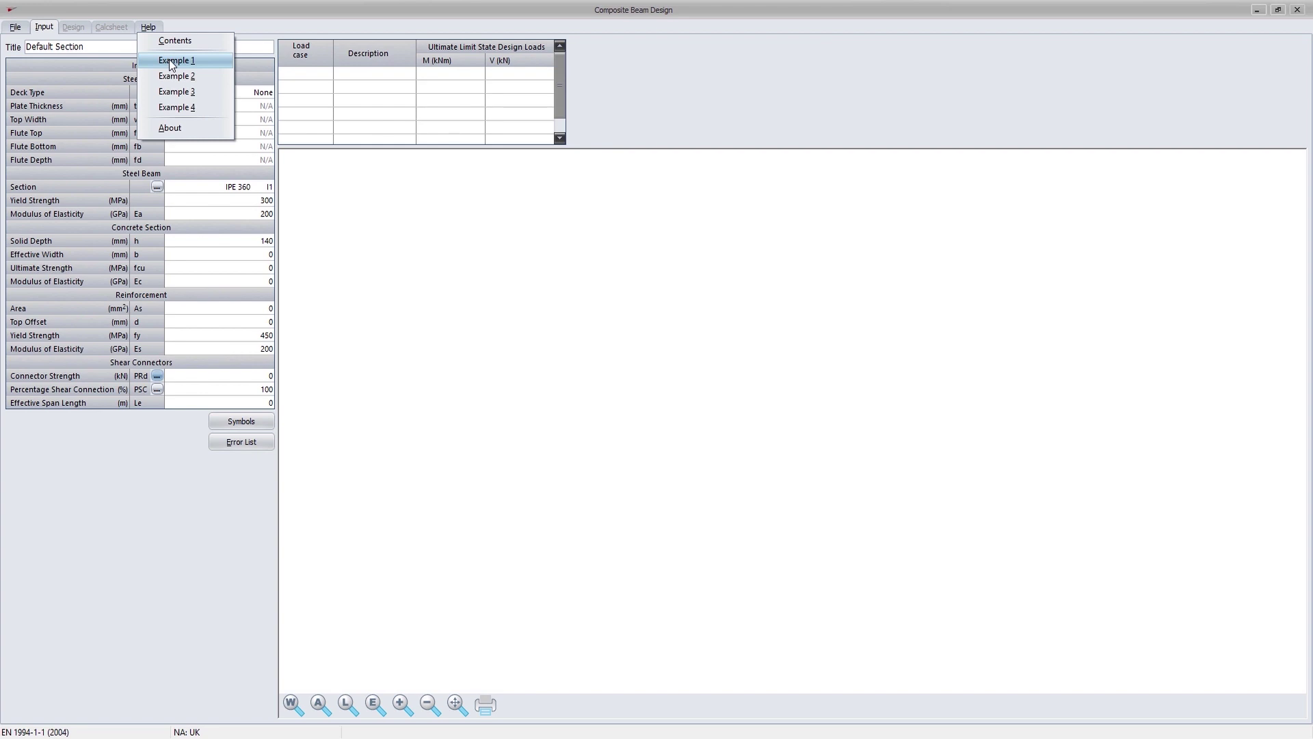
- Load Example 1 (P.N.A. in concrete slab) and review the deck types without changing them
click(172, 61)
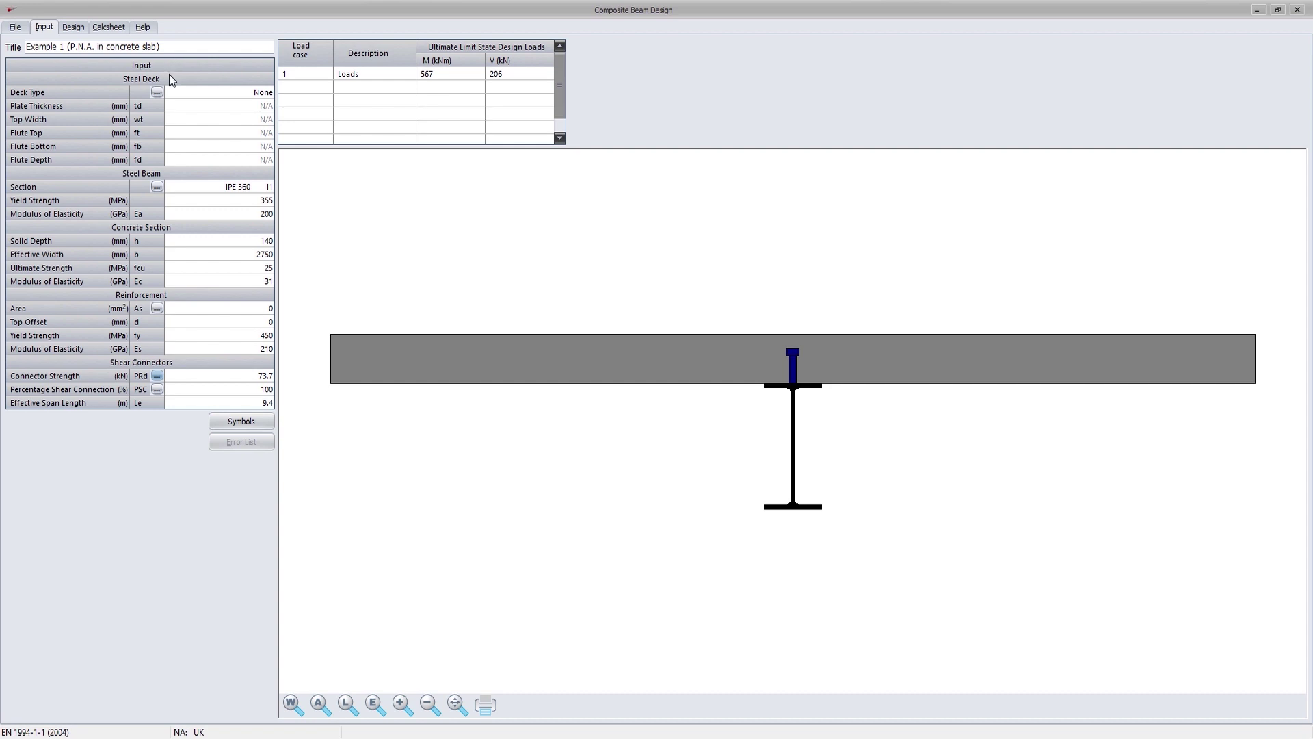
click(157, 91)
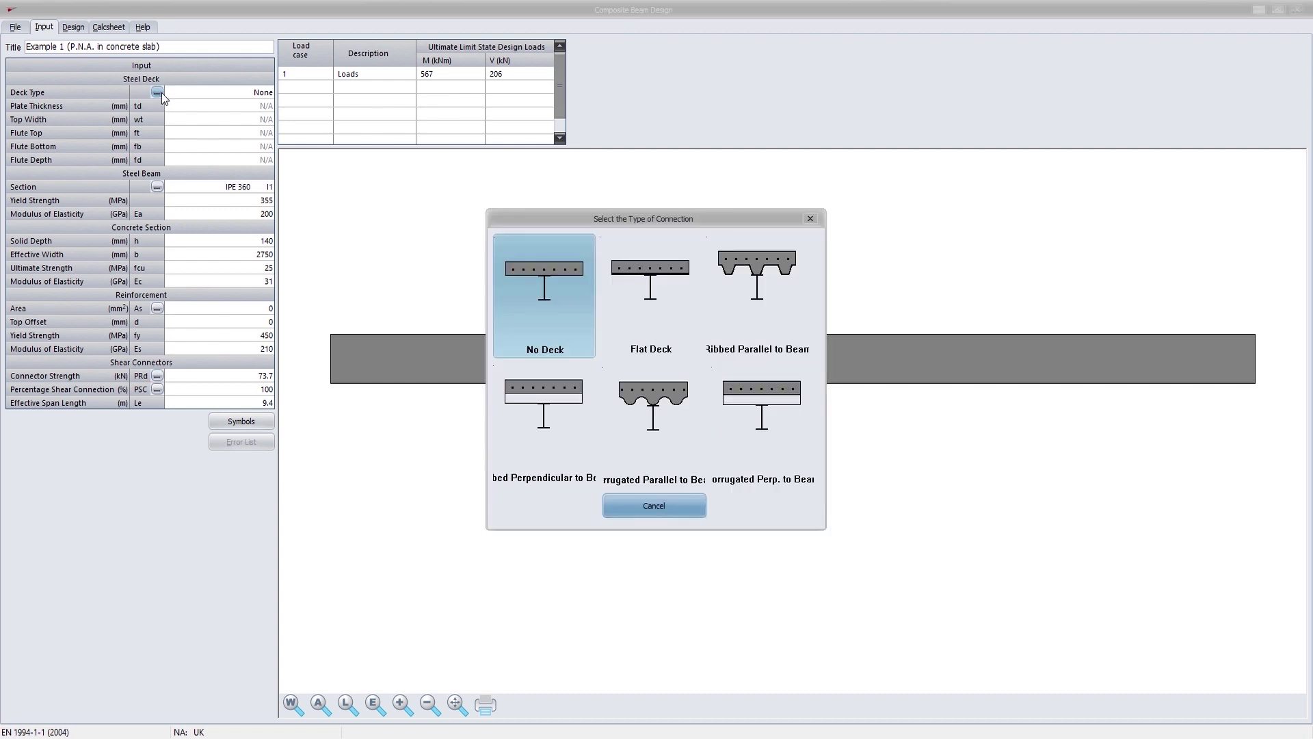
click(653, 509)
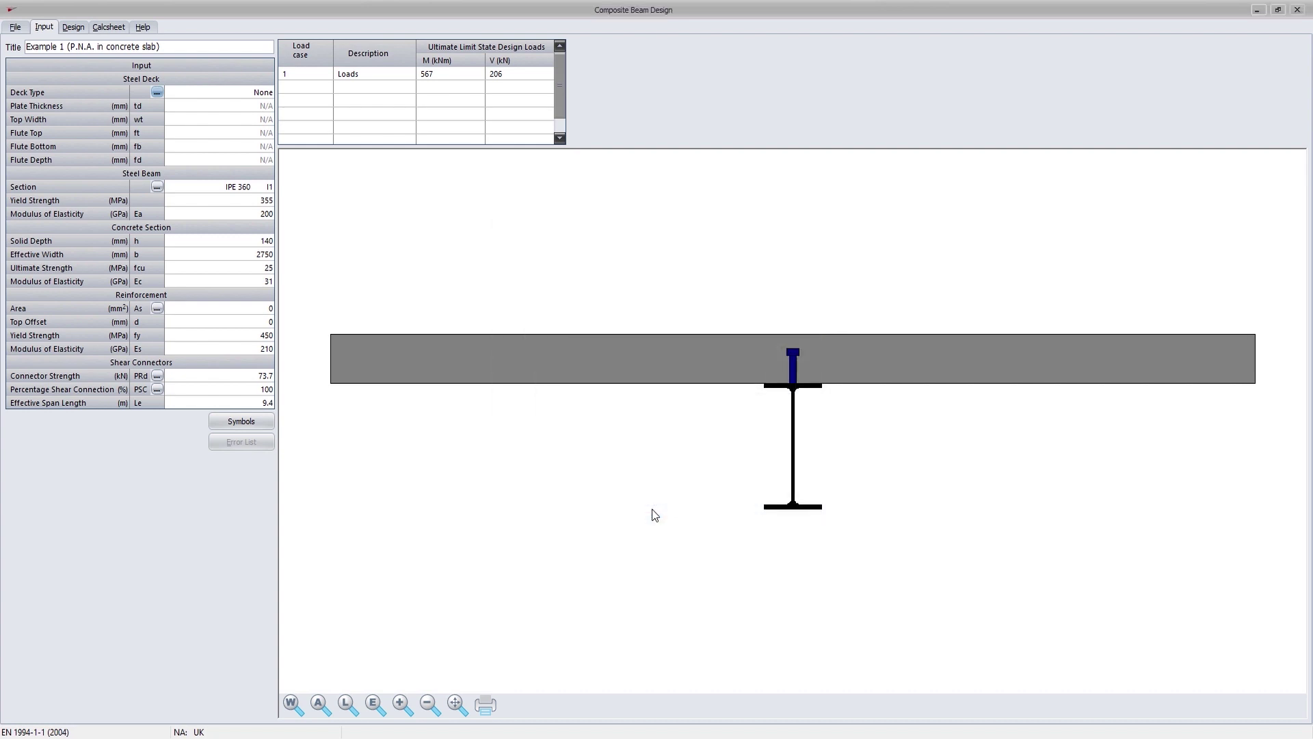
- Browse the I-section families in the steel section database, keeping IPE 360
click(158, 187)
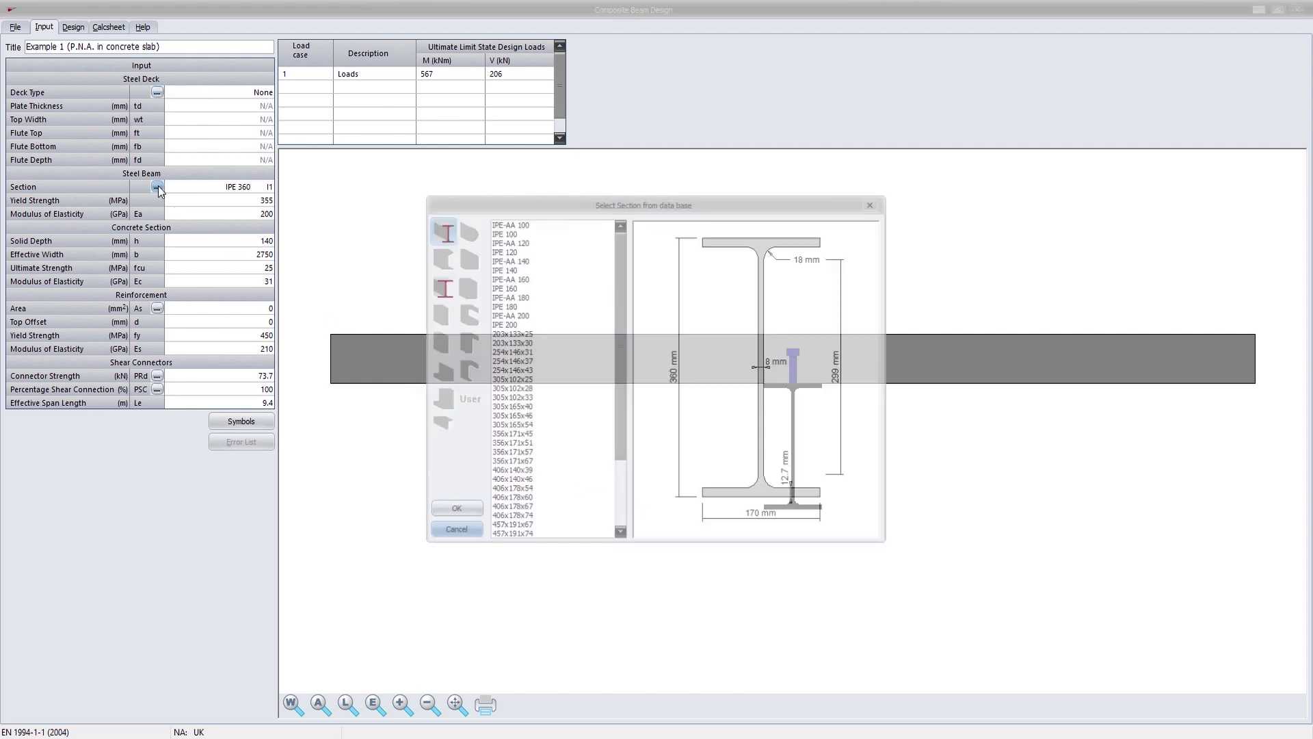
click(434, 292)
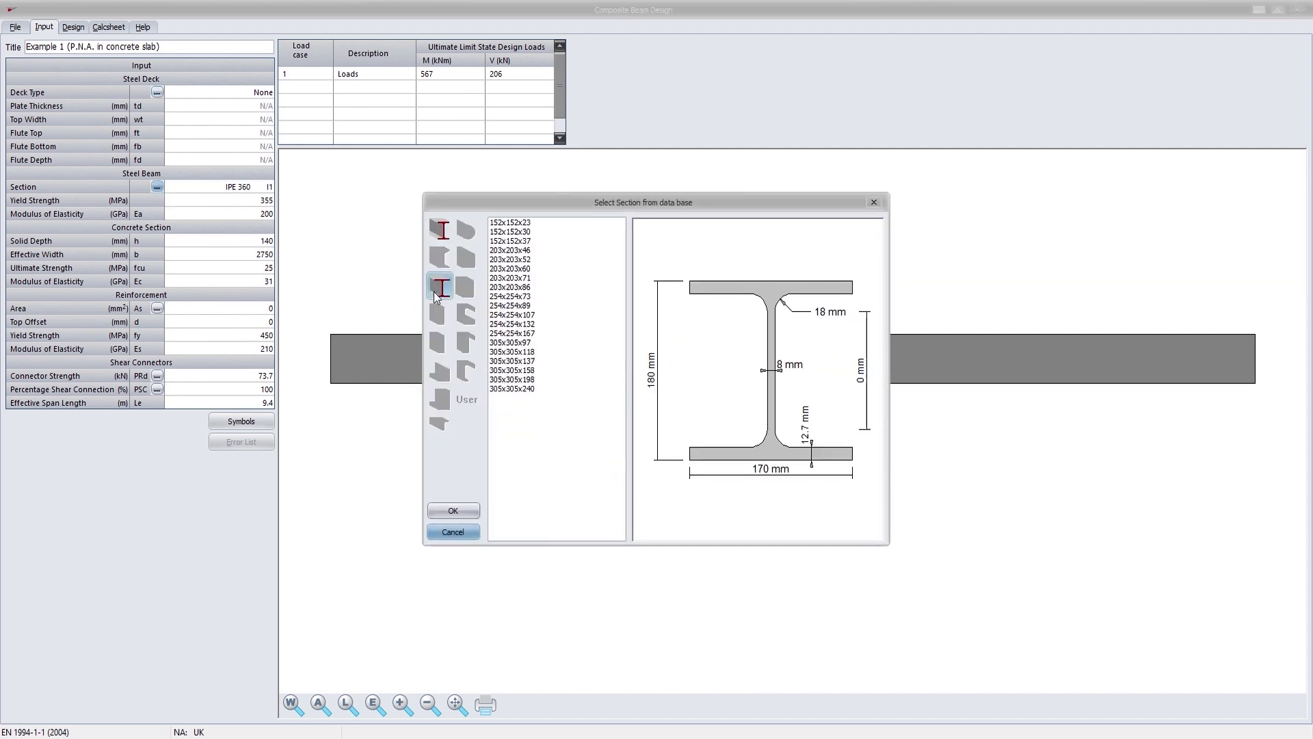
click(470, 514)
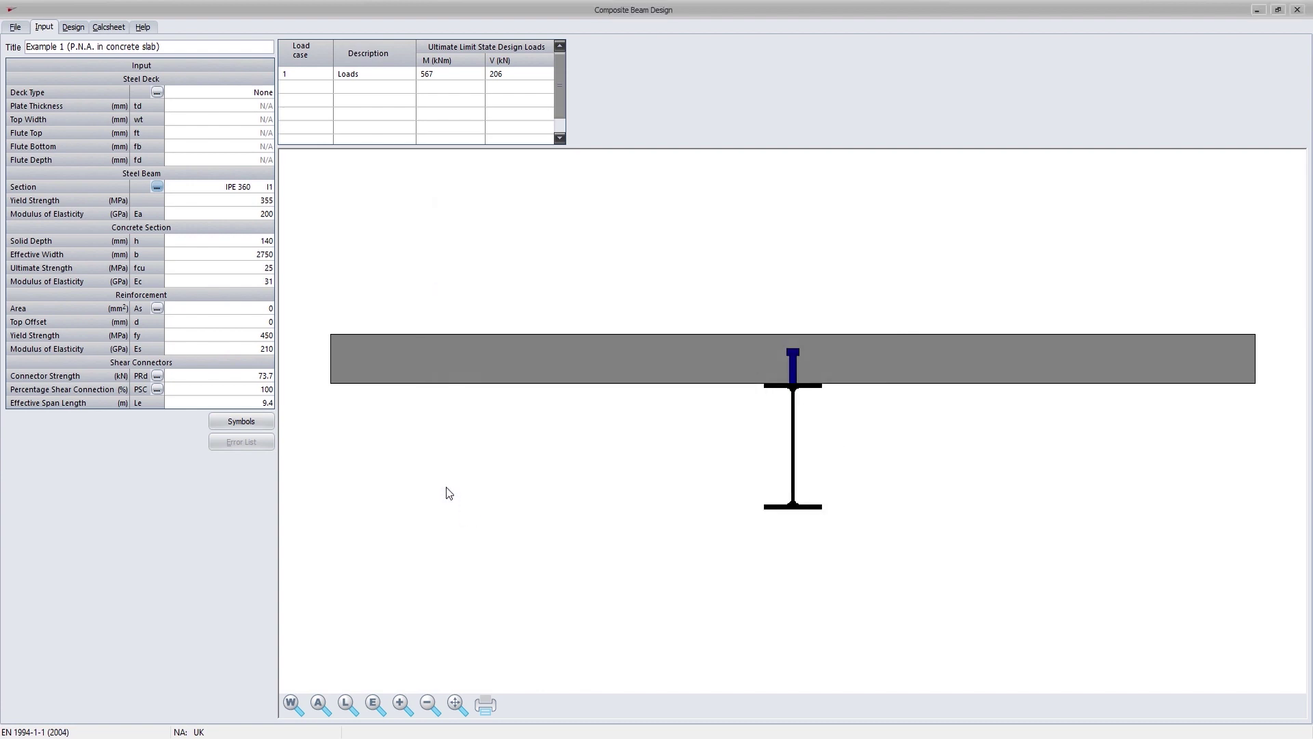
- Set slab reinforcement to 16 mm bars at 250 mm (8847 mm²) with a 40 mm top offset
click(157, 308)
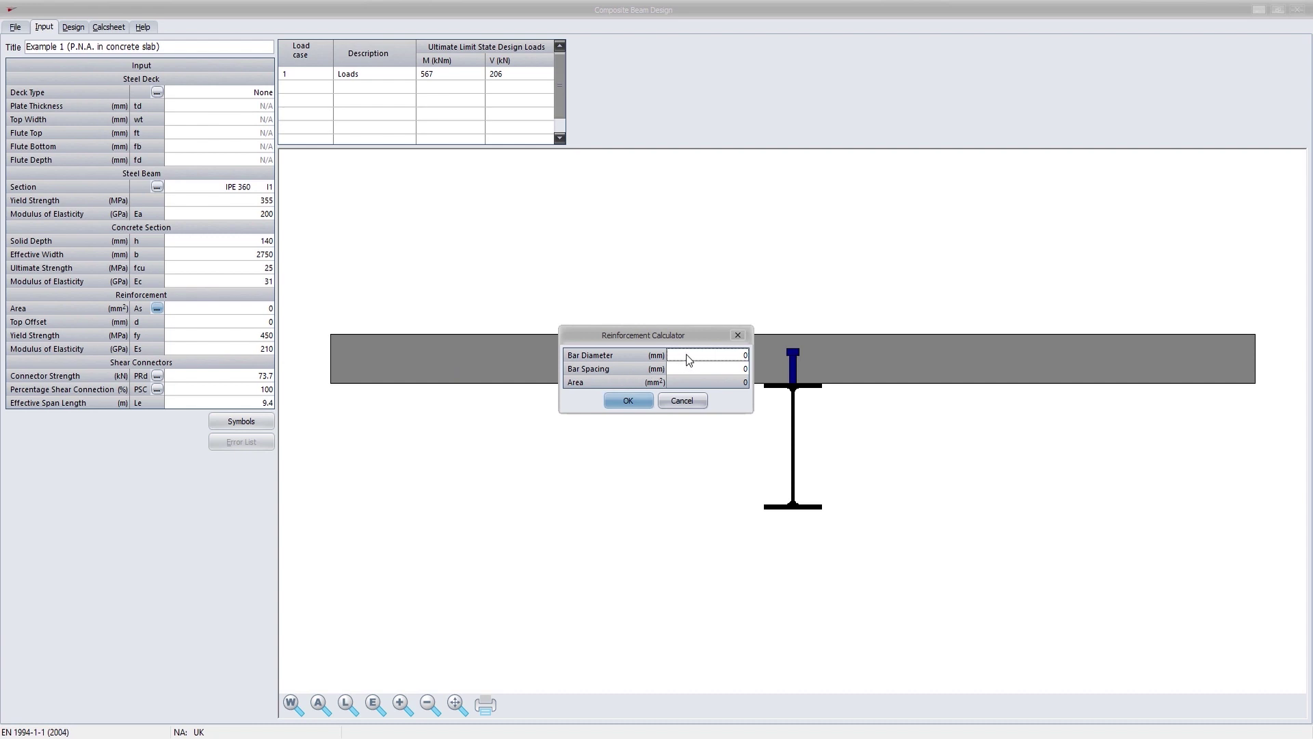
text(16)
key(Return)
text(250)
key(Return)
click(633, 399)
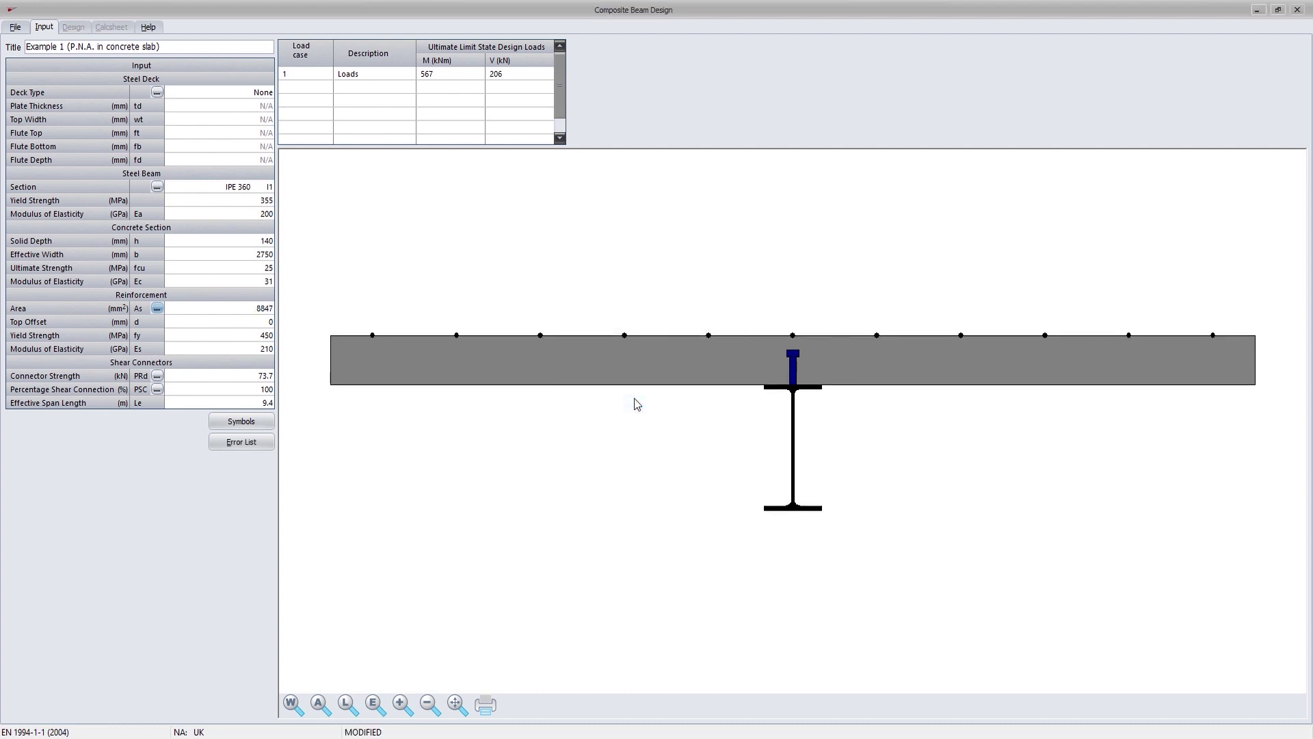
click(267, 324)
text(40)
key(Return)
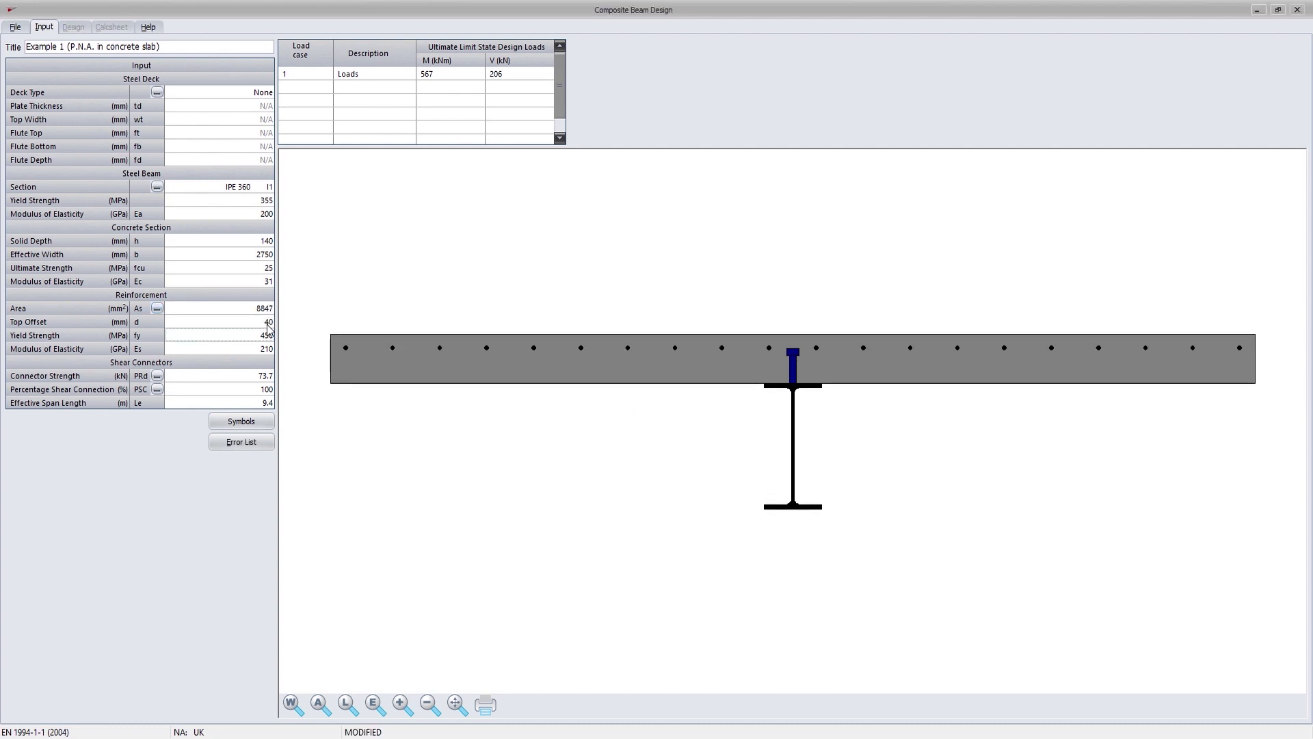
- Confirm the shear stud settings and accept 35.024 connectors for percentage shear connection
click(158, 378)
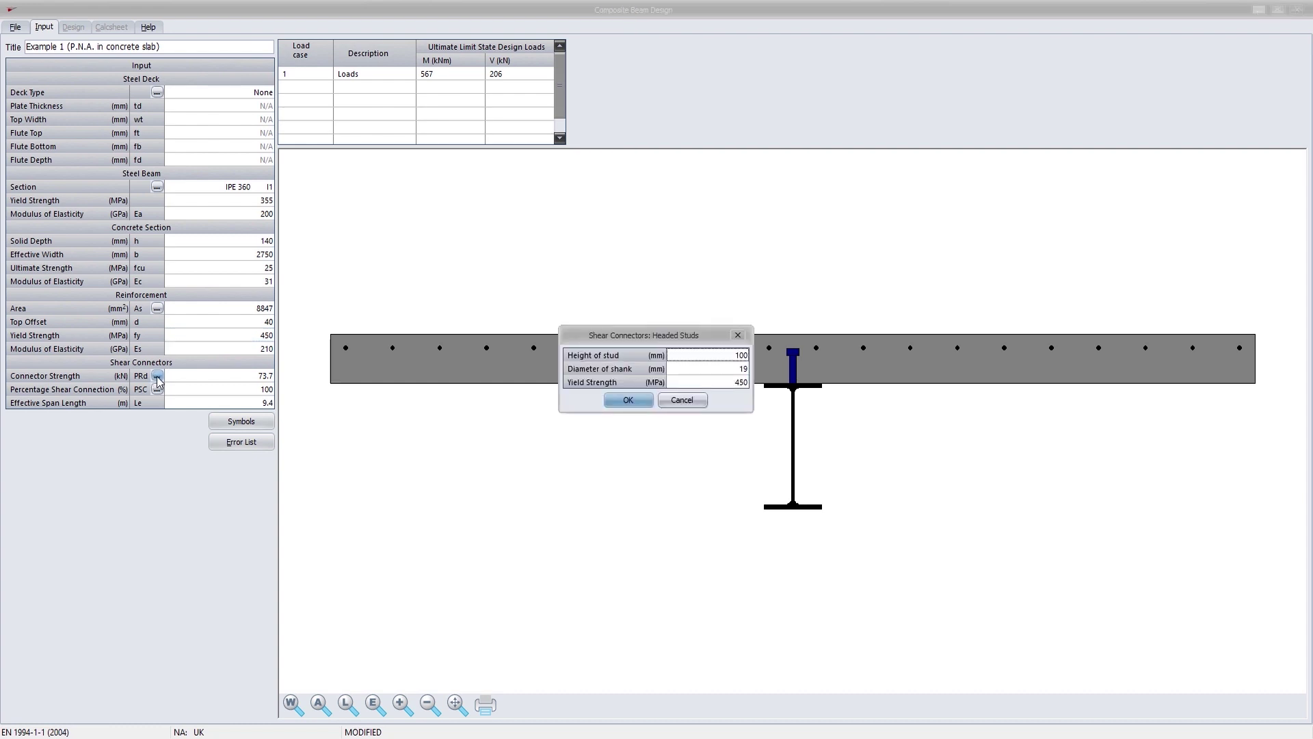
click(627, 401)
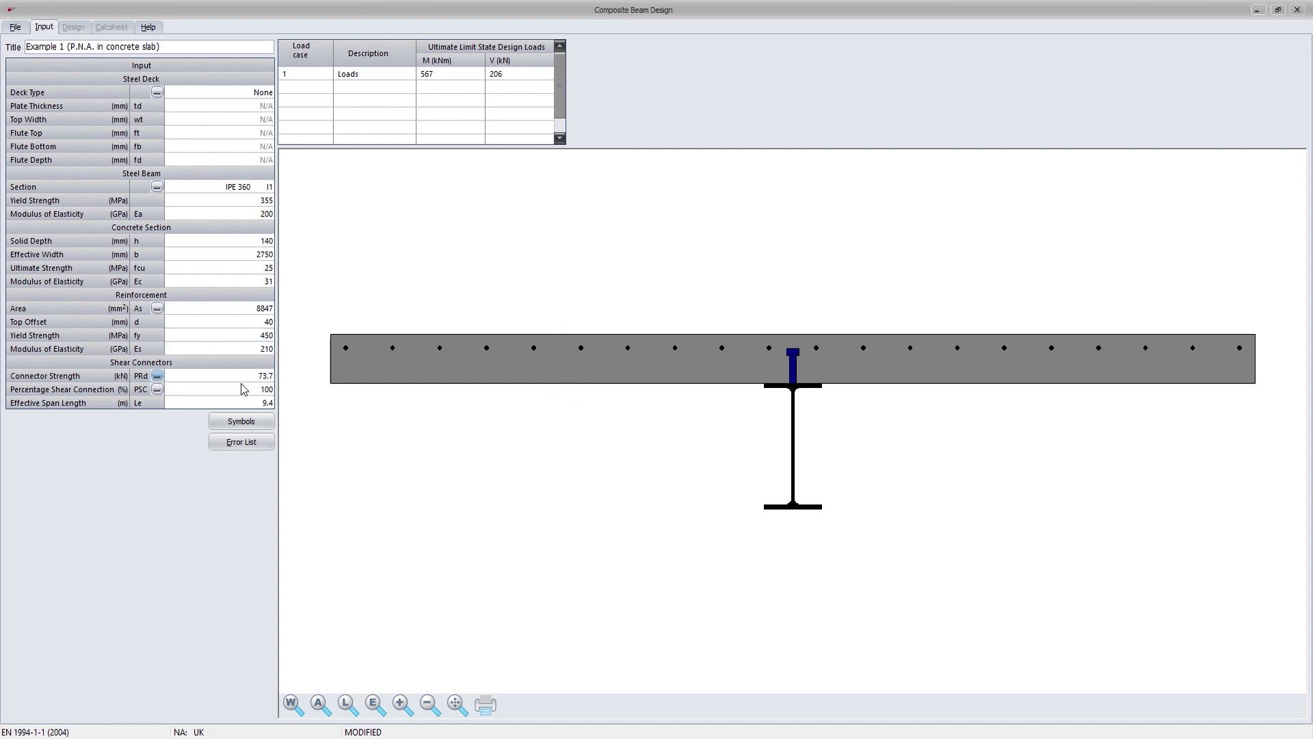
click(157, 389)
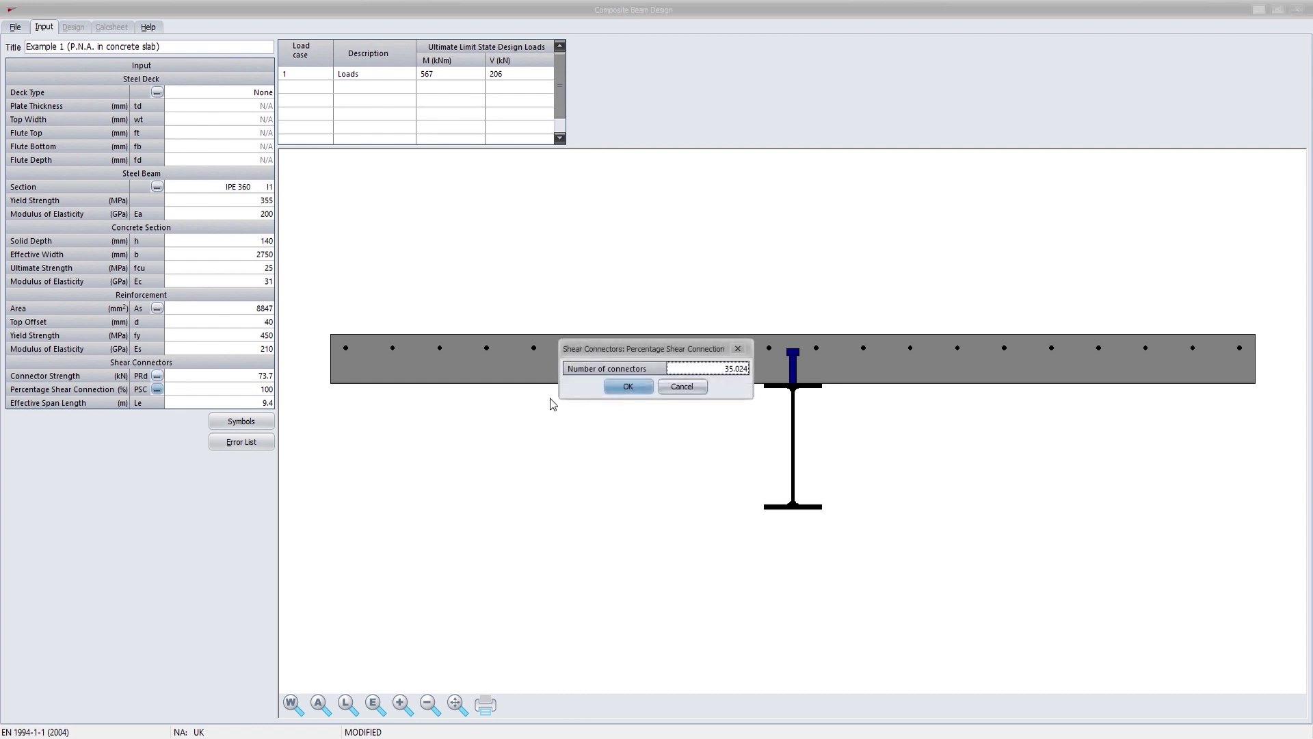
click(626, 388)
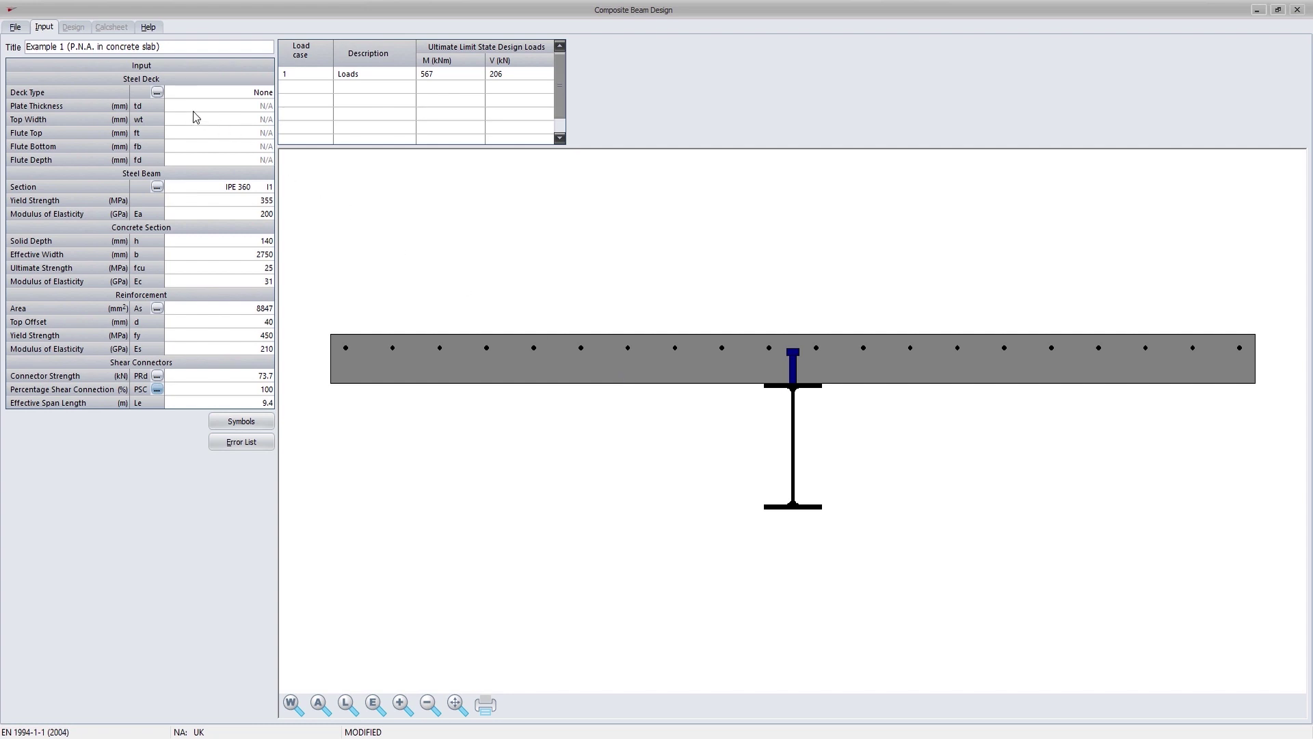
- Reload Example 1 from the bundled examples, discarding unsaved changes
click(150, 28)
click(181, 59)
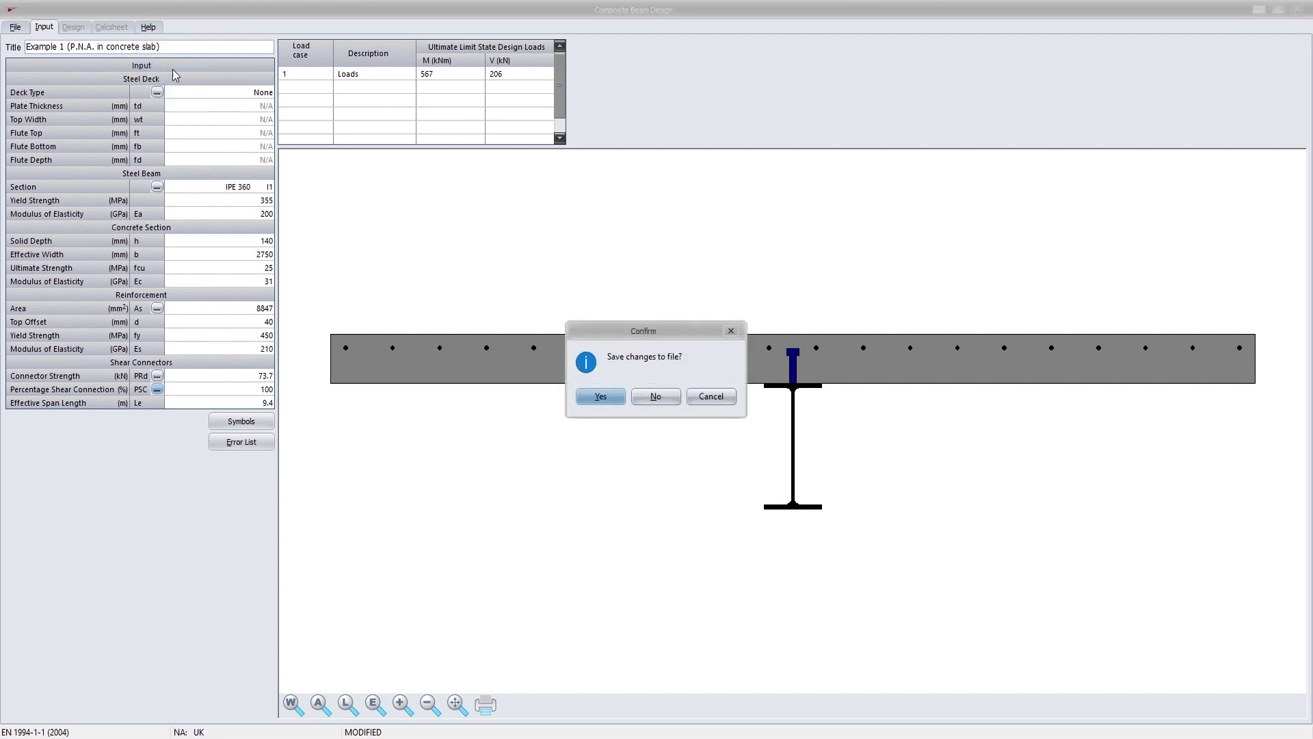
click(646, 400)
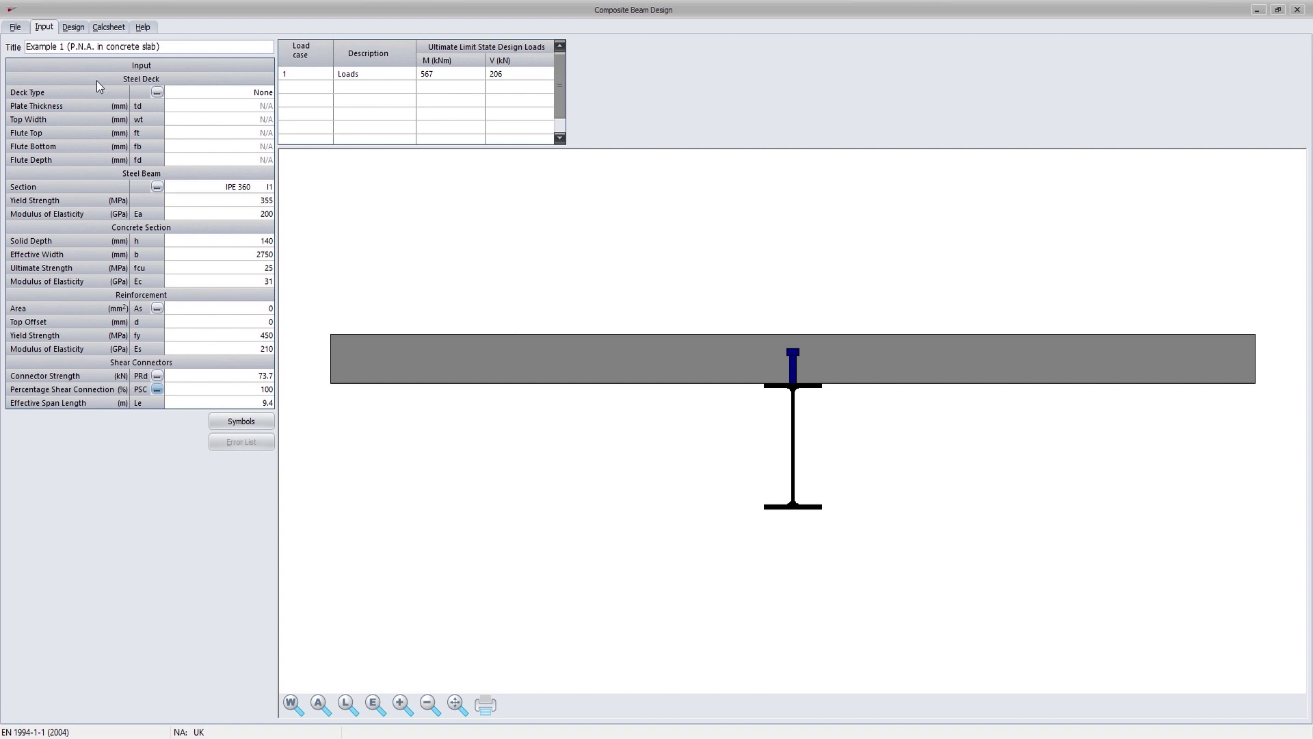
- Show the design results per load case: 76.5% sagging and 28.6% shear utilisation
click(78, 29)
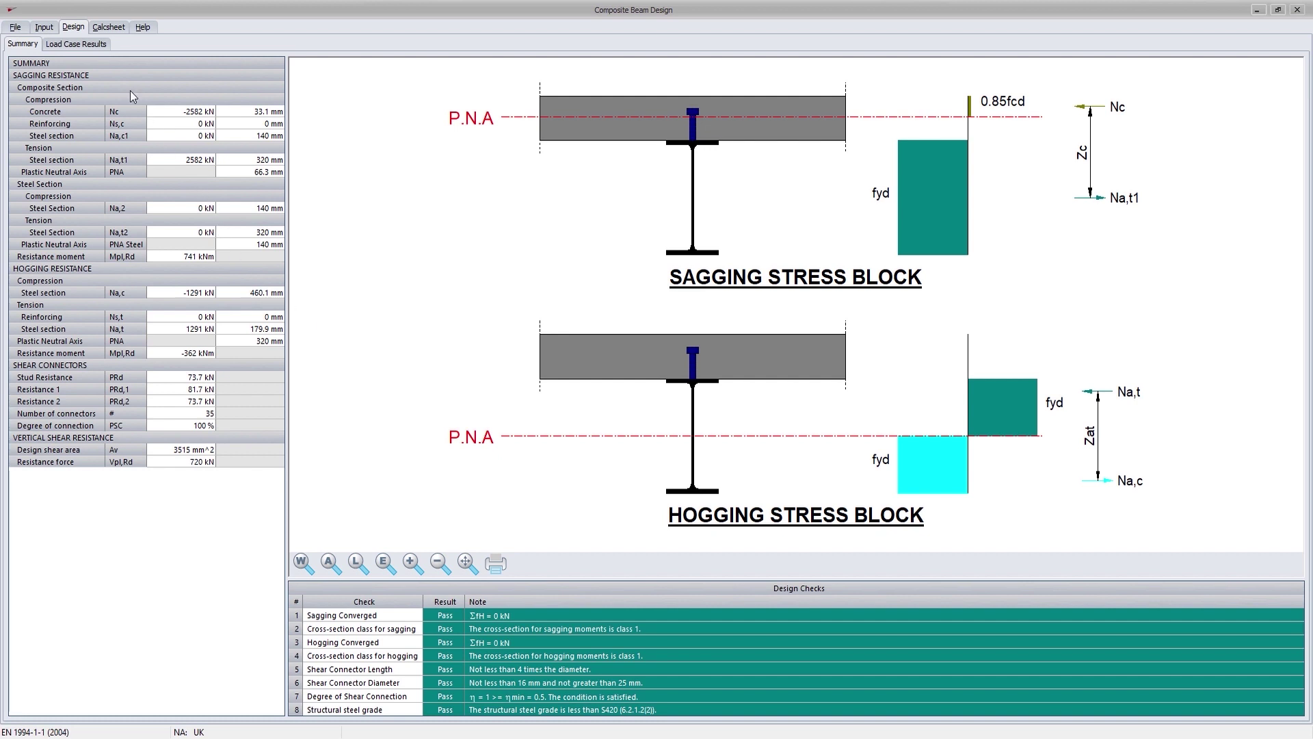
click(96, 46)
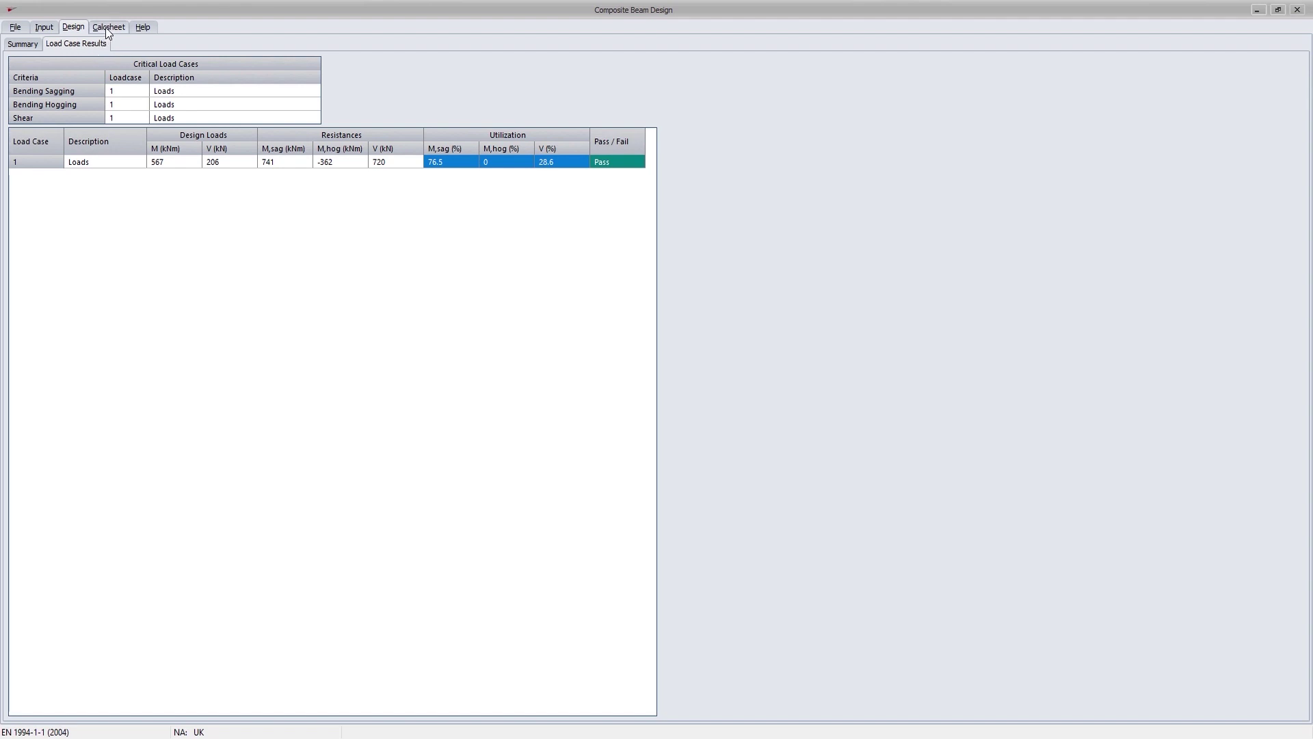
- View the calculation sheet a full page at a time and scroll down through the report
click(107, 29)
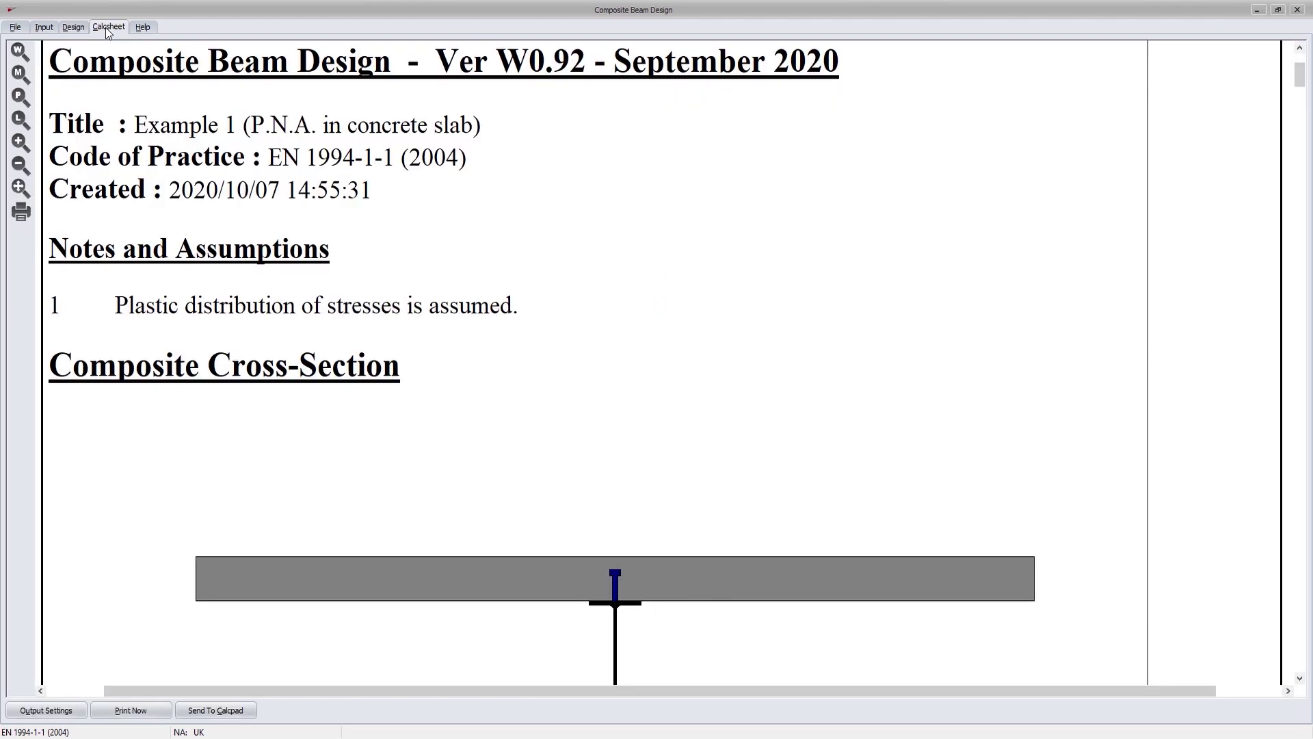
click(23, 101)
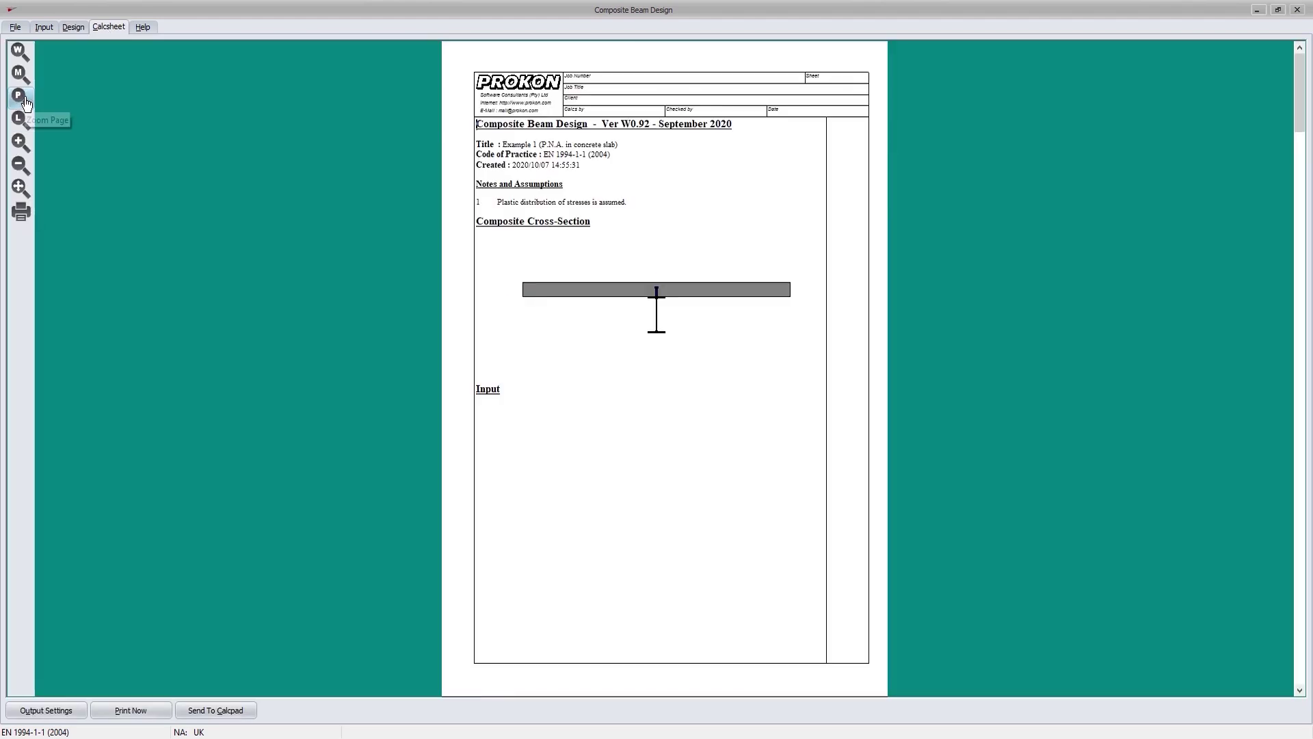
drag(1301, 95, 1310, 650)
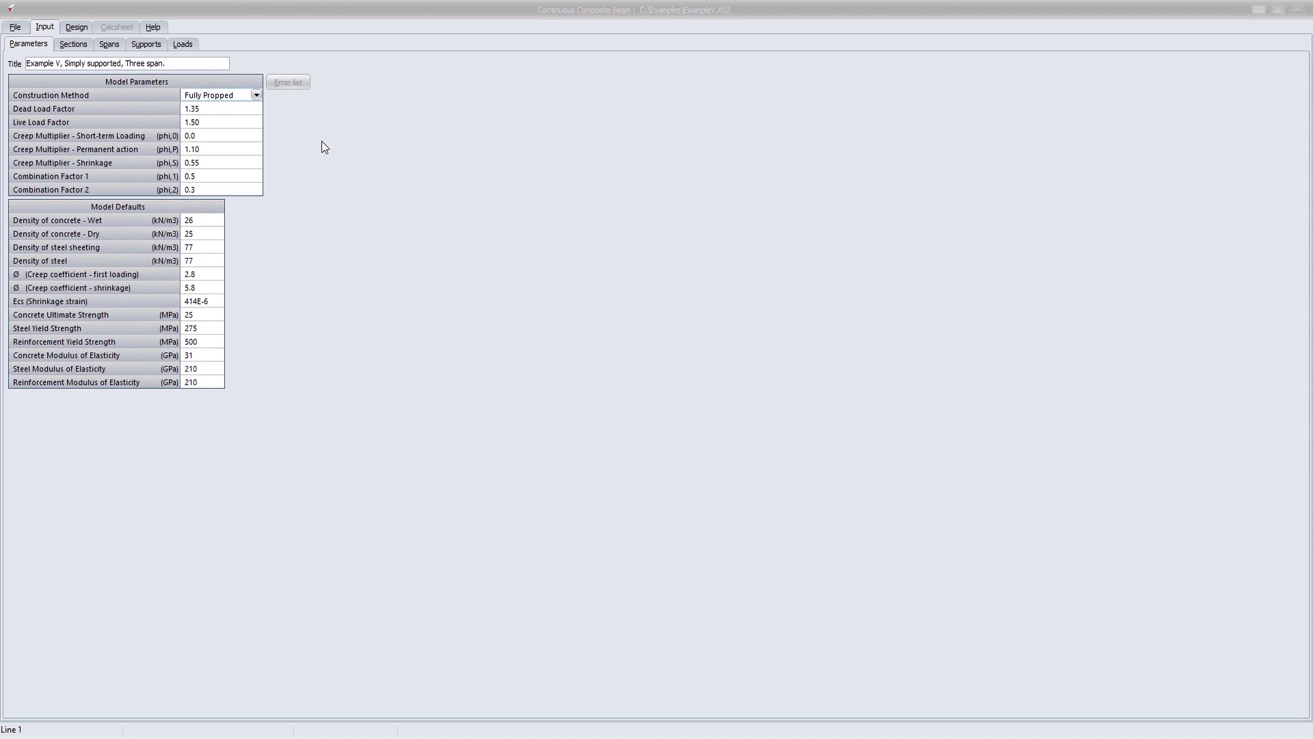
- Keep Fully Propped as the construction method and bring up the composite section definitions
click(256, 96)
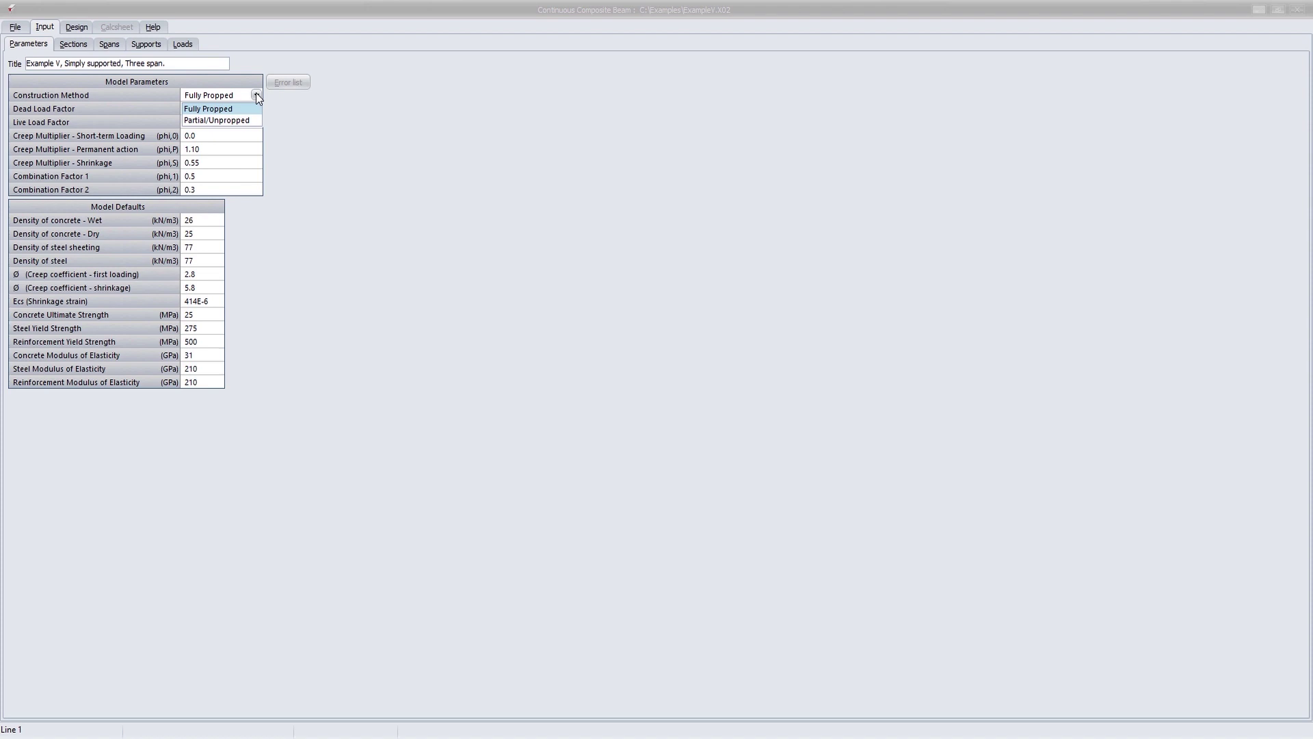
click(257, 98)
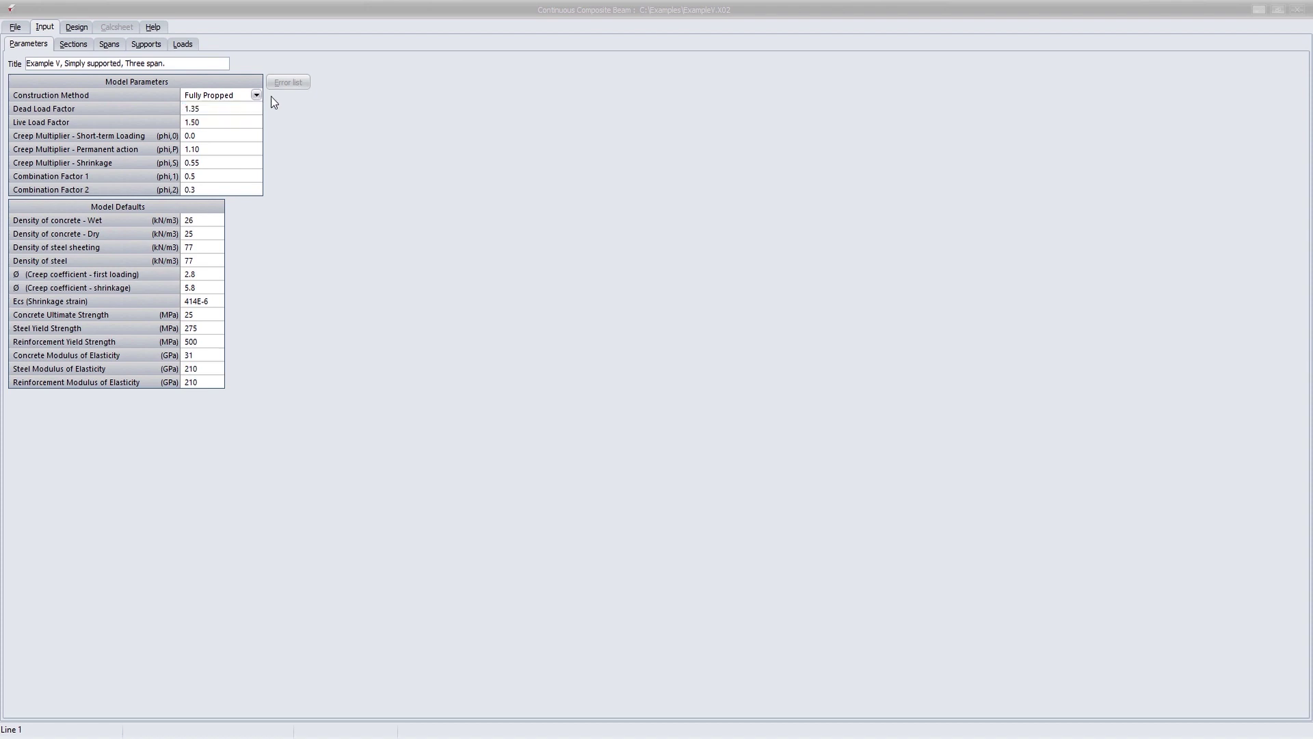
click(73, 45)
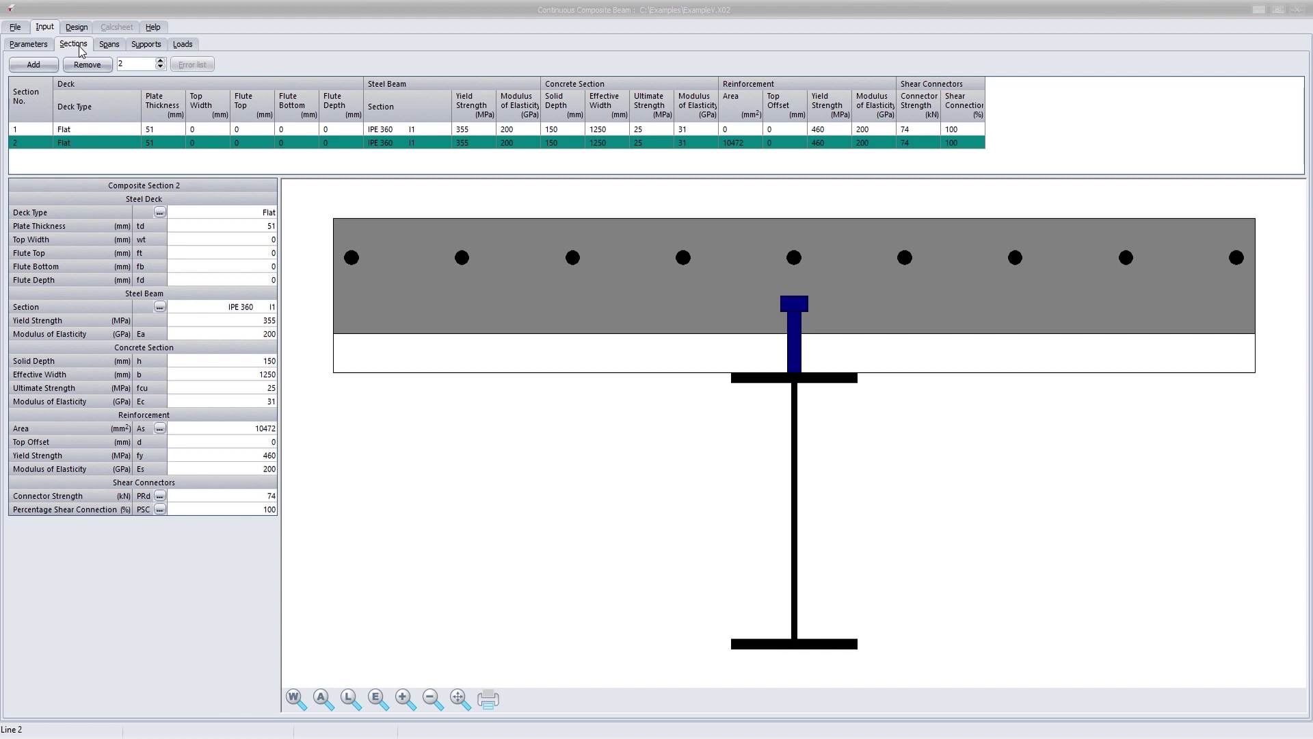
- Inspect section 1's deck, steel section, reinforcement and stud dialogs unchanged, then view the 5, 7, 2 m spans
click(32, 127)
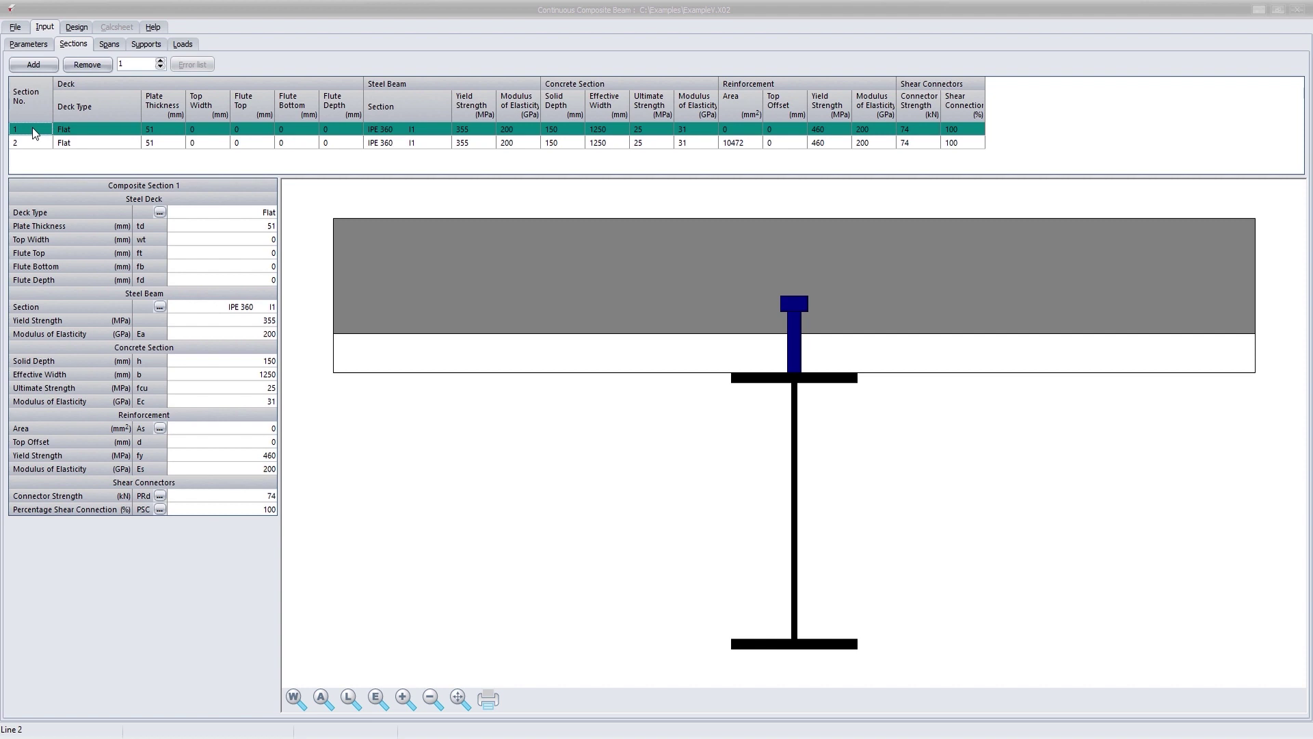
click(160, 212)
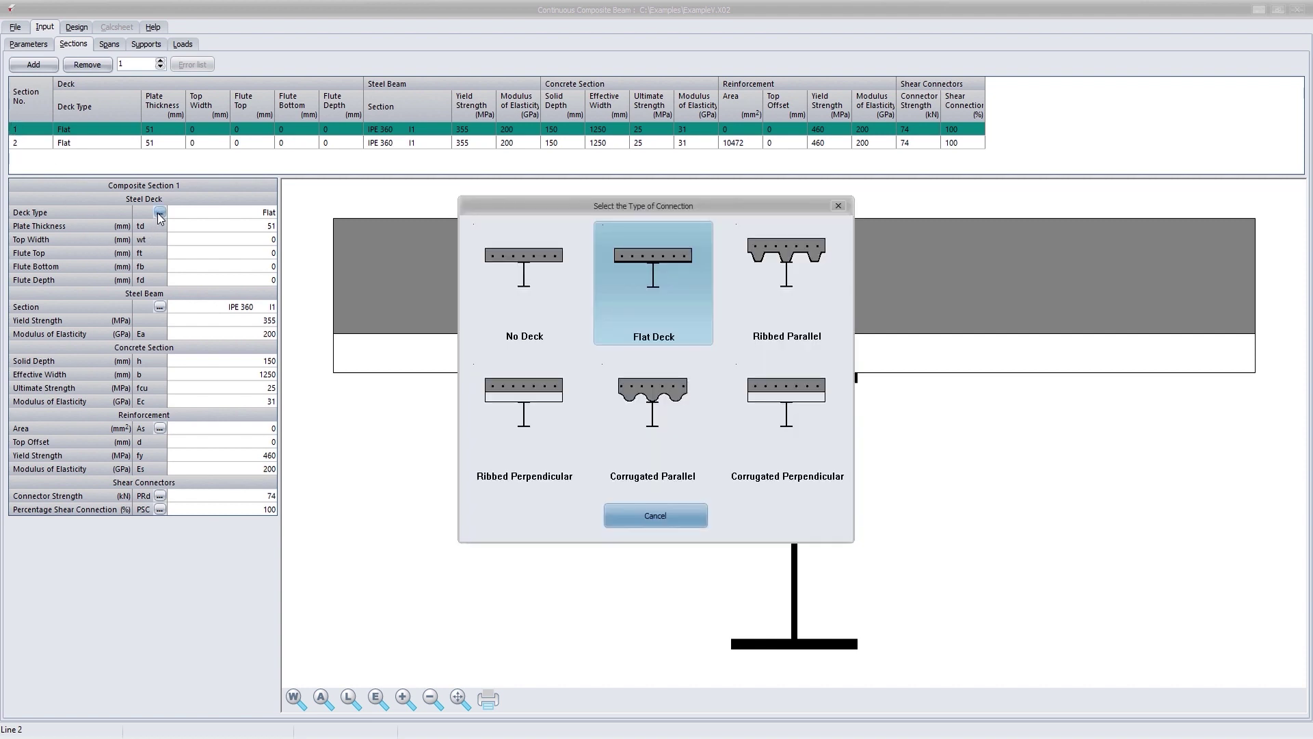
key(Escape)
click(159, 307)
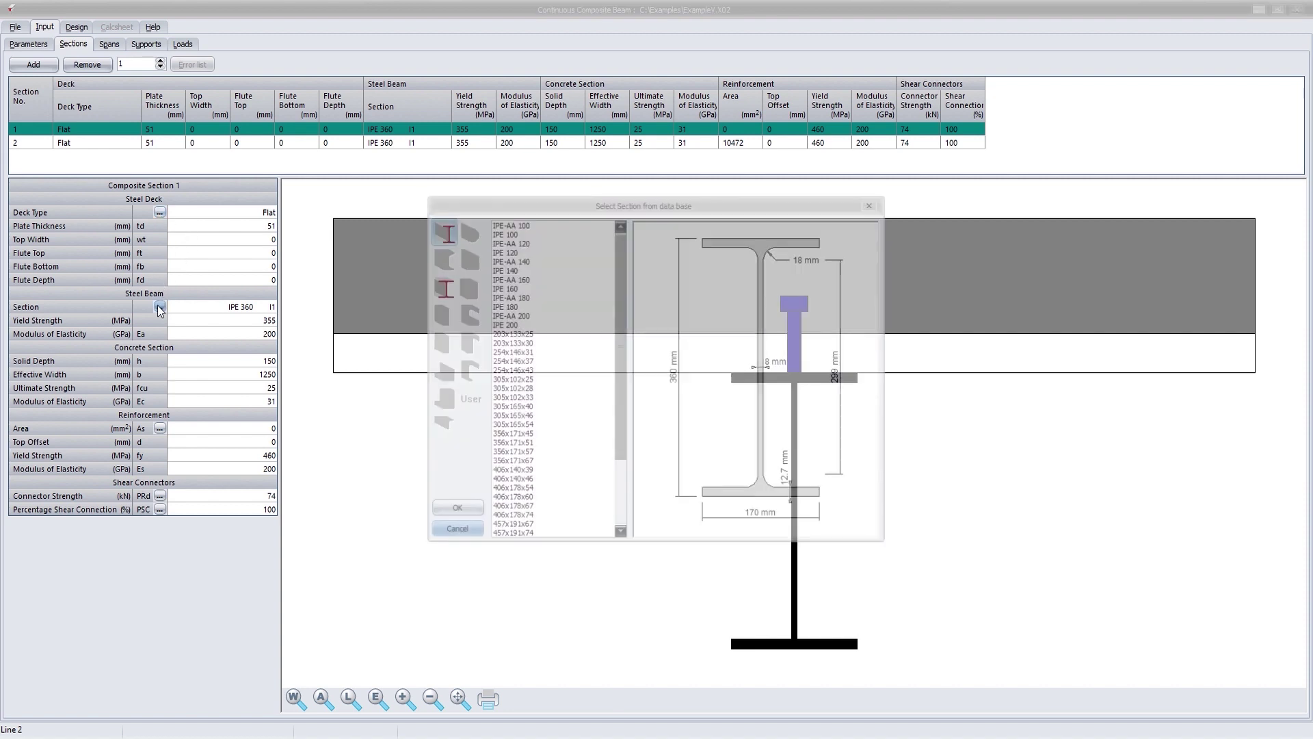
key(Escape)
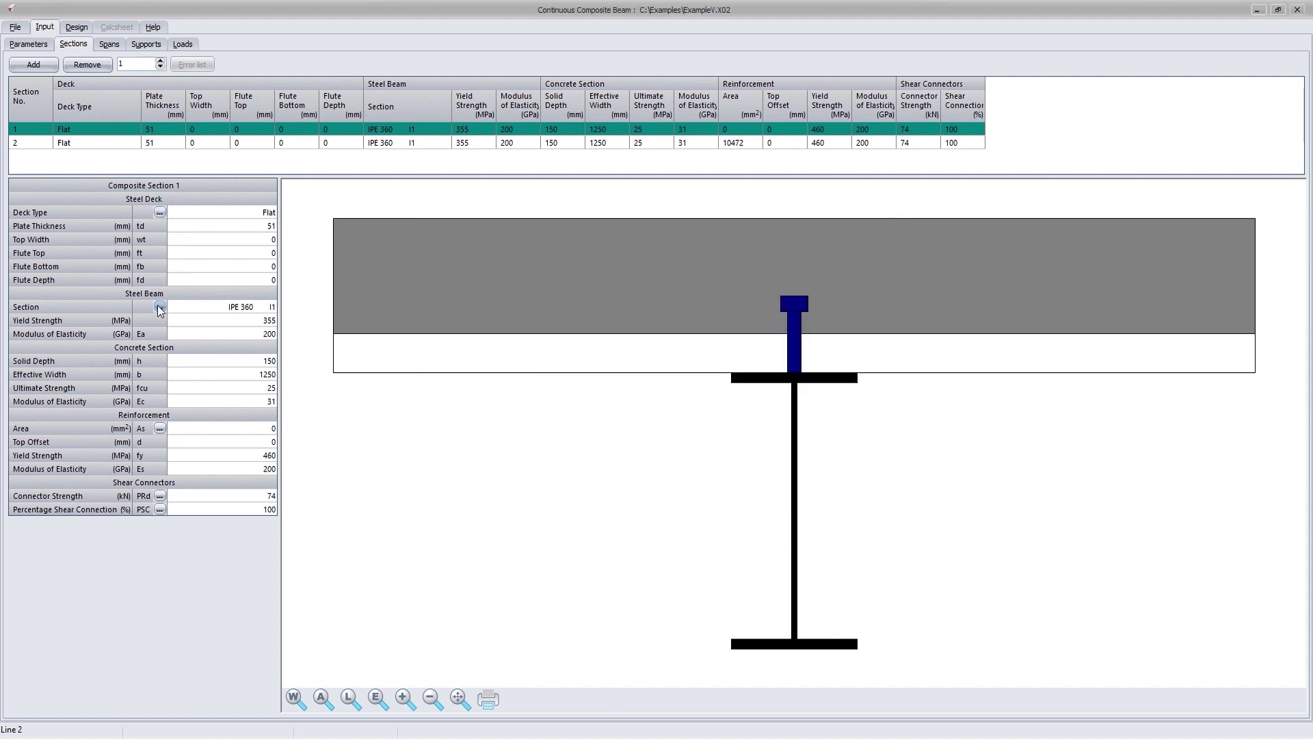
click(160, 429)
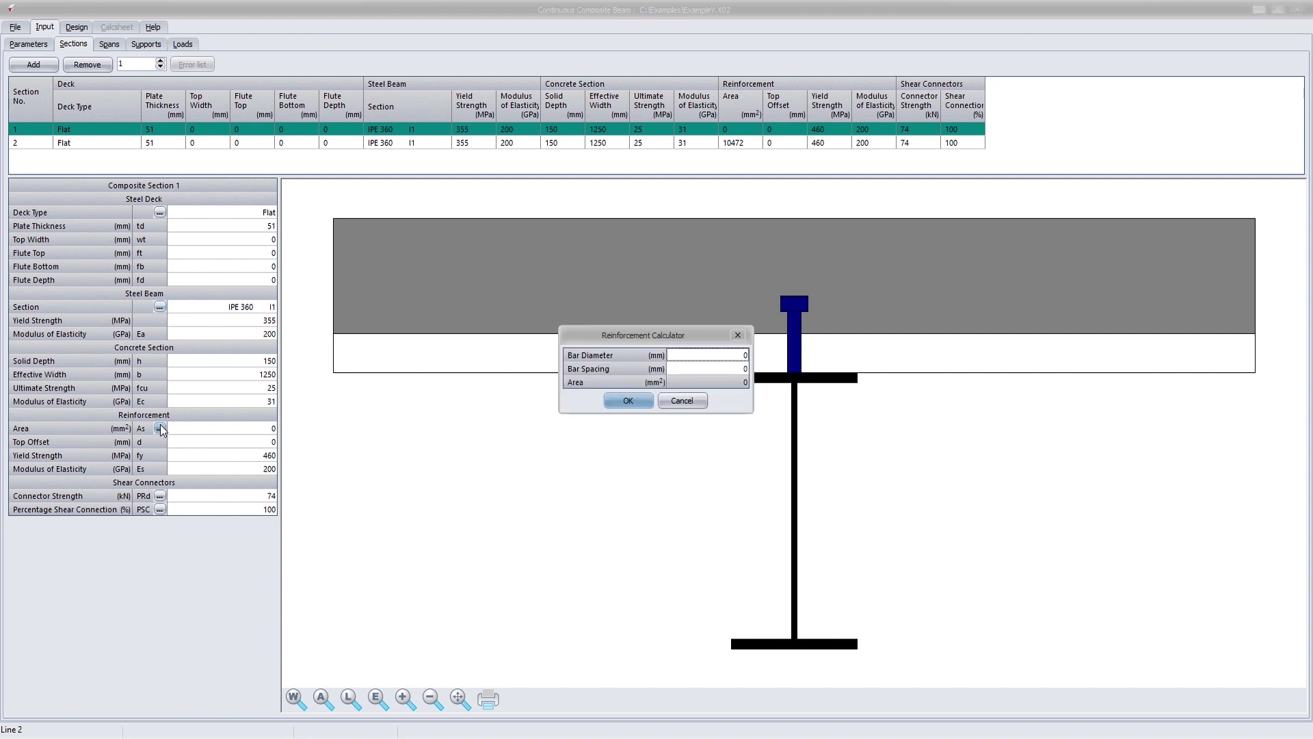
key(Escape)
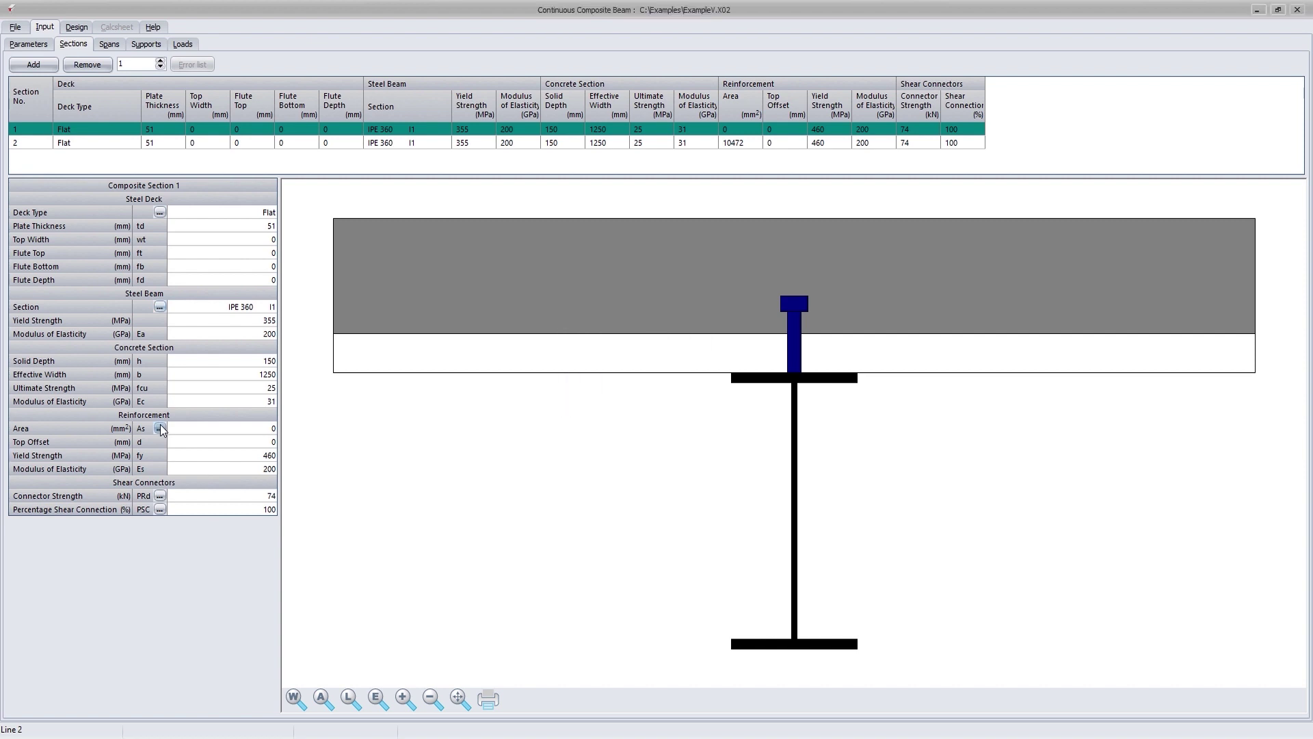
click(159, 496)
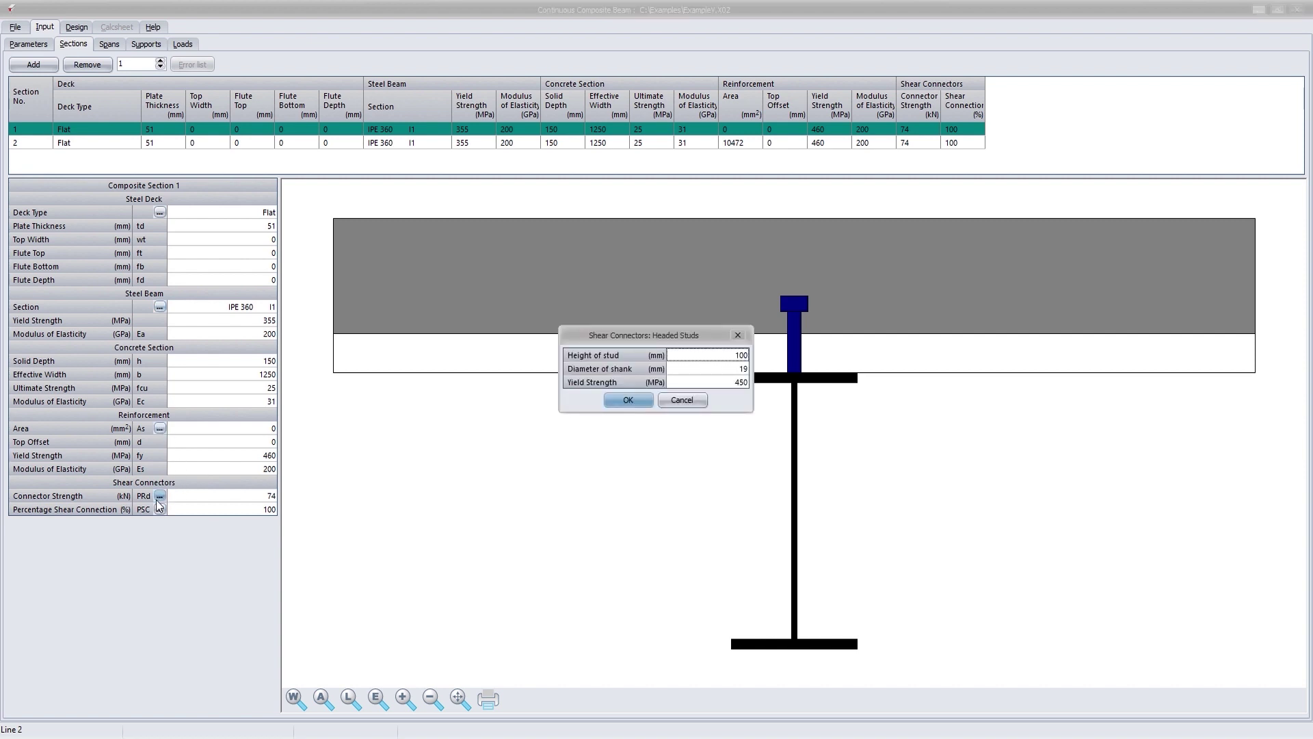
key(Escape)
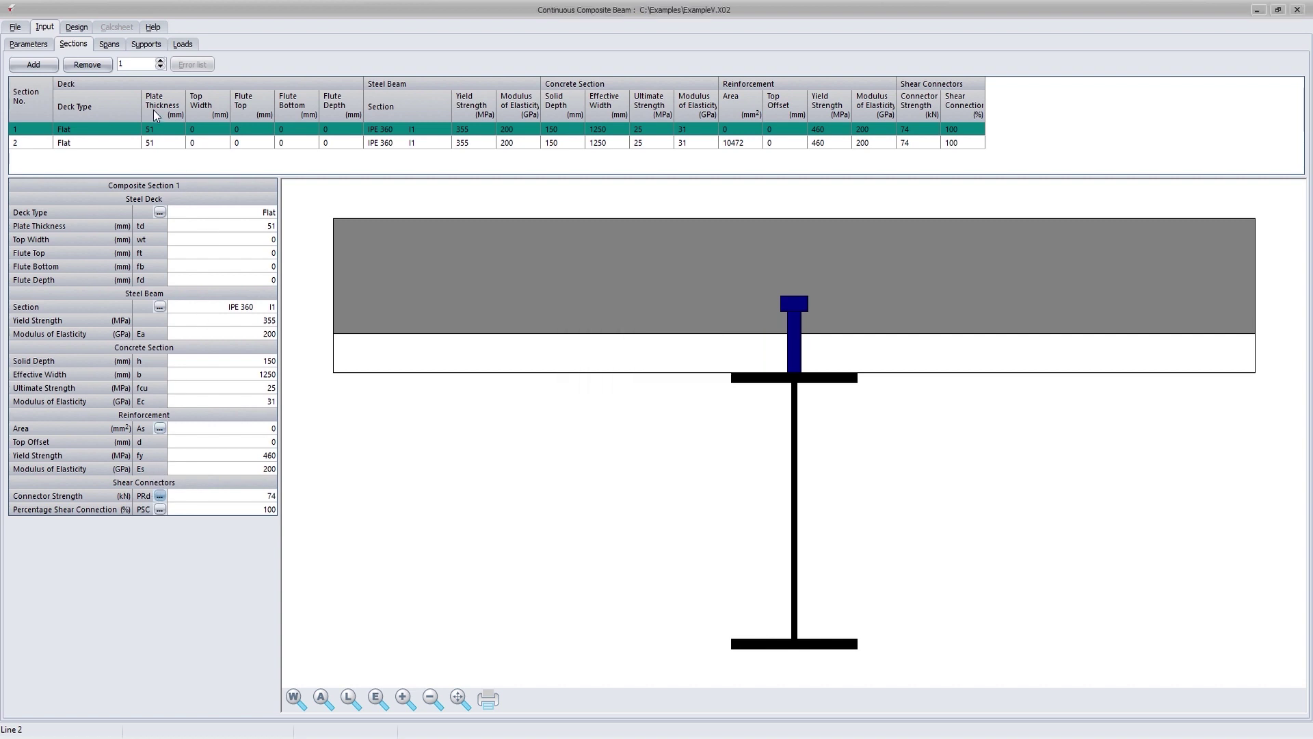
click(116, 47)
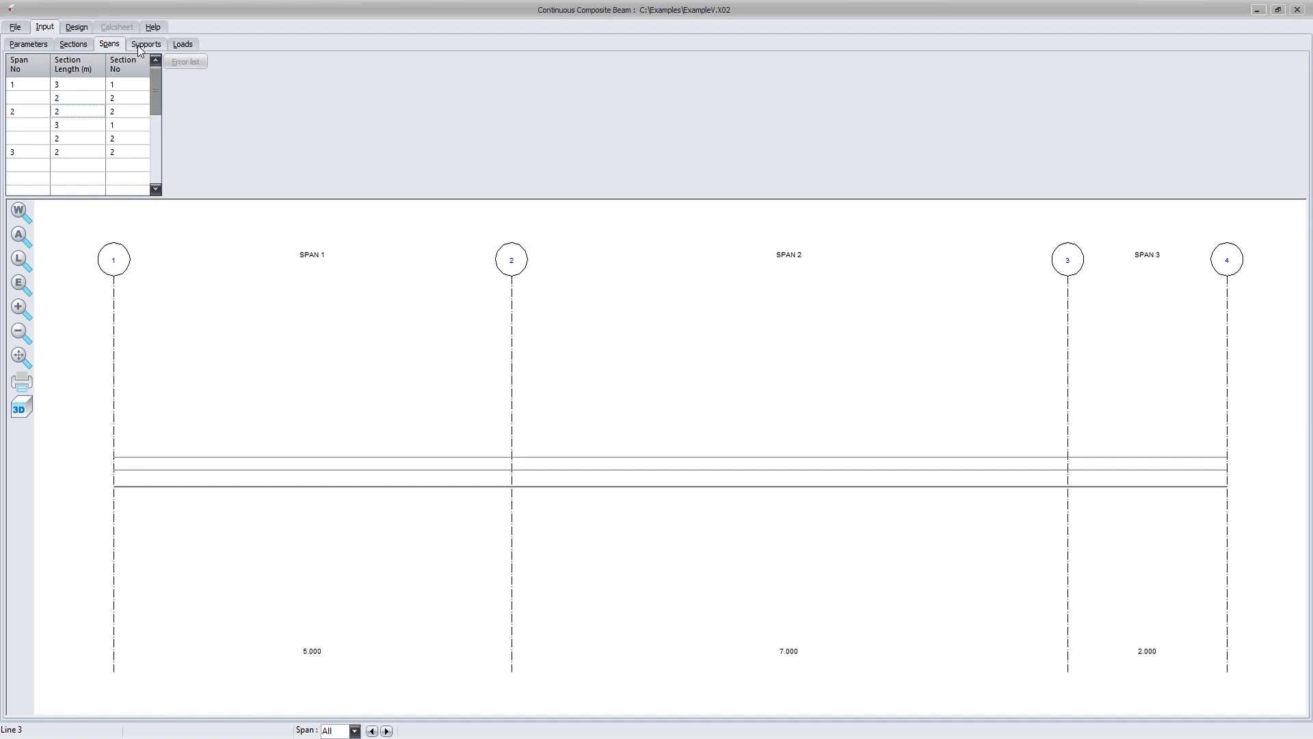
- Review support 1's fixity and support type options without changing them, then show the span loads
click(139, 48)
click(124, 88)
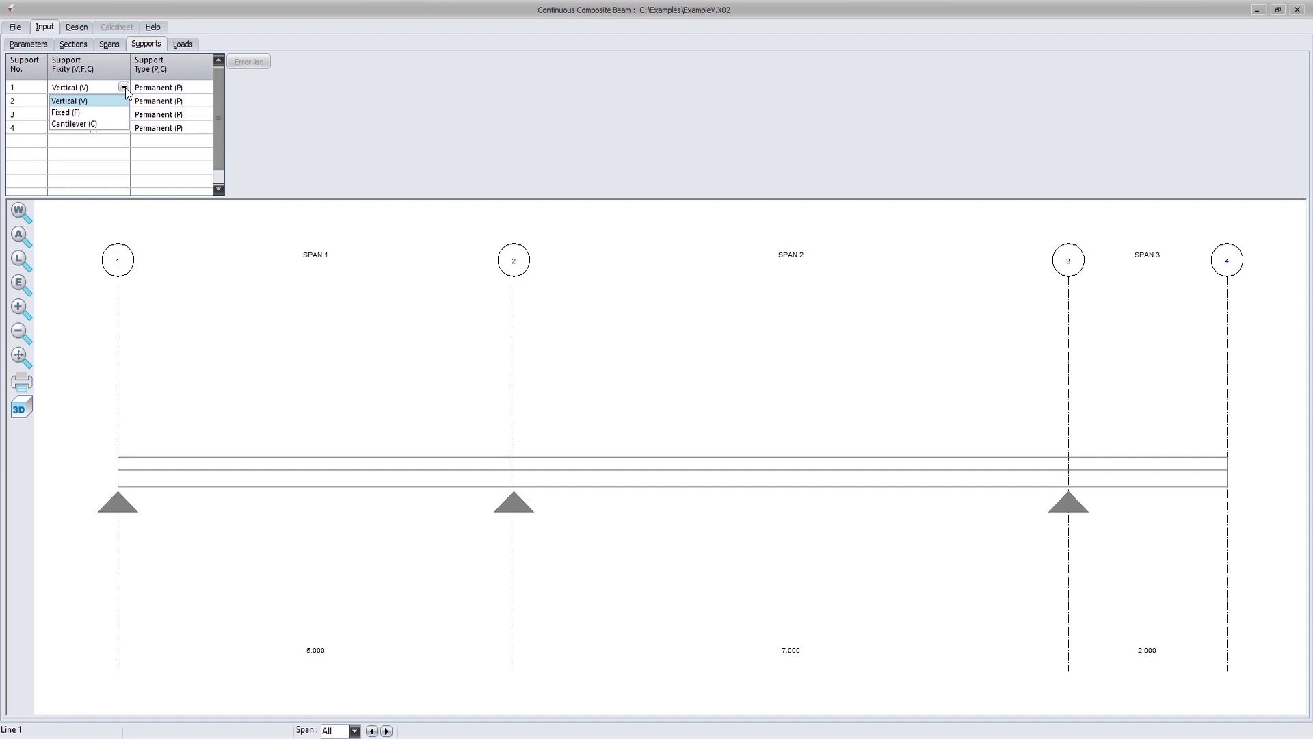
click(208, 88)
click(207, 88)
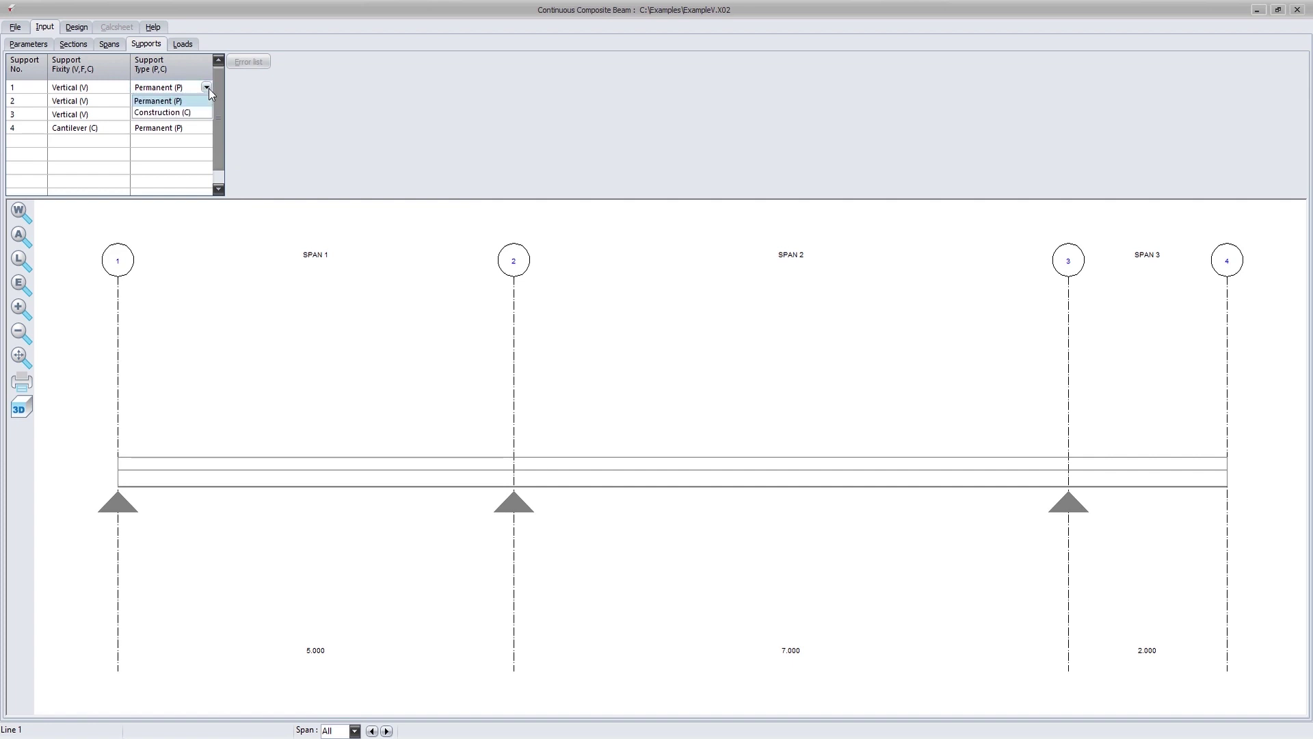
click(271, 96)
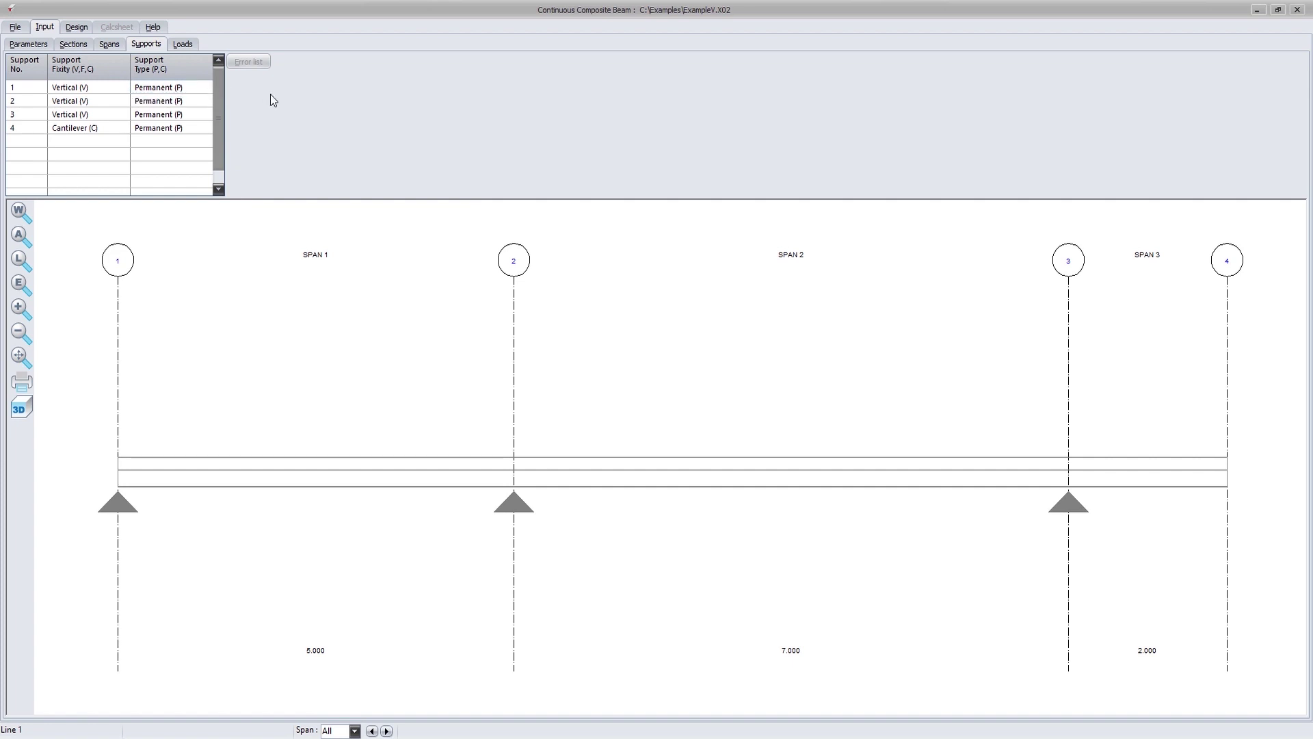
click(183, 45)
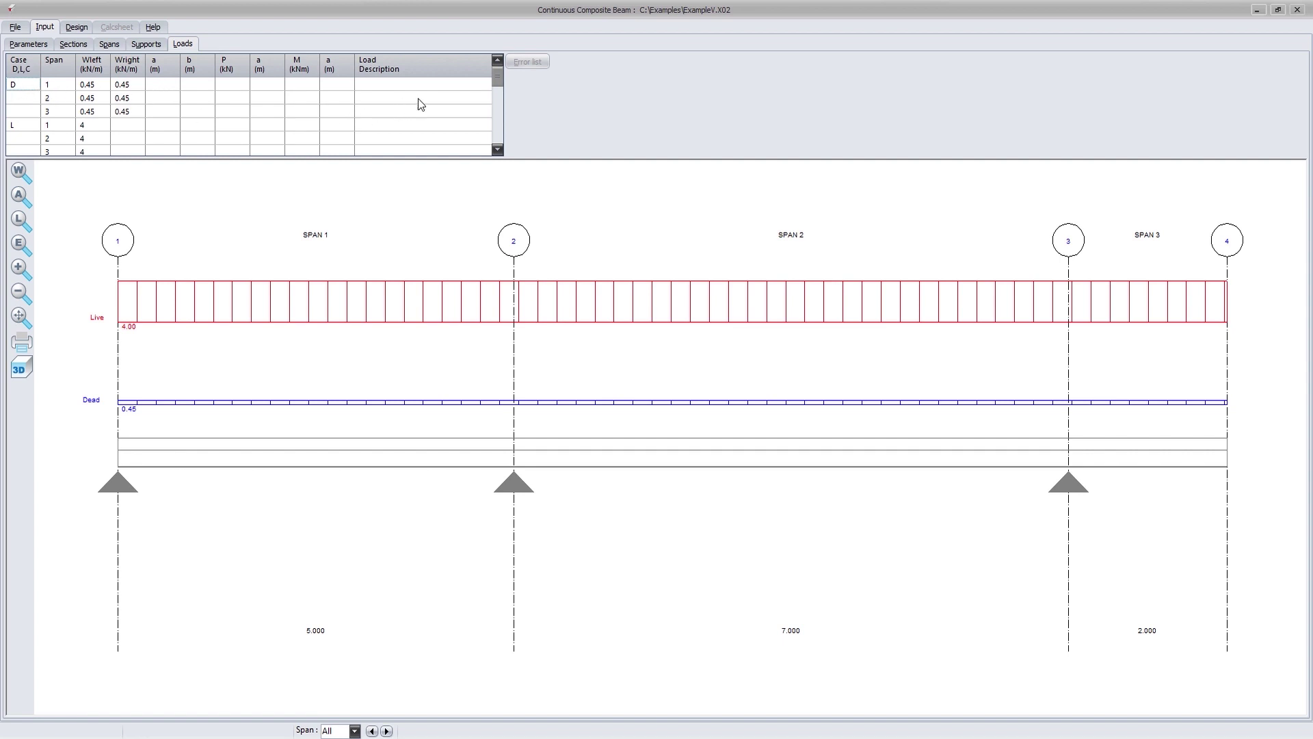
mouse_move(500, 75)
mouse_down()
mouse_move(498, 88)
mouse_move(496, 69)
mouse_up()
- Show the deflection graphs, then shear and moment diagrams peaking at -124.4 kN and -193.2 kNm
click(77, 27)
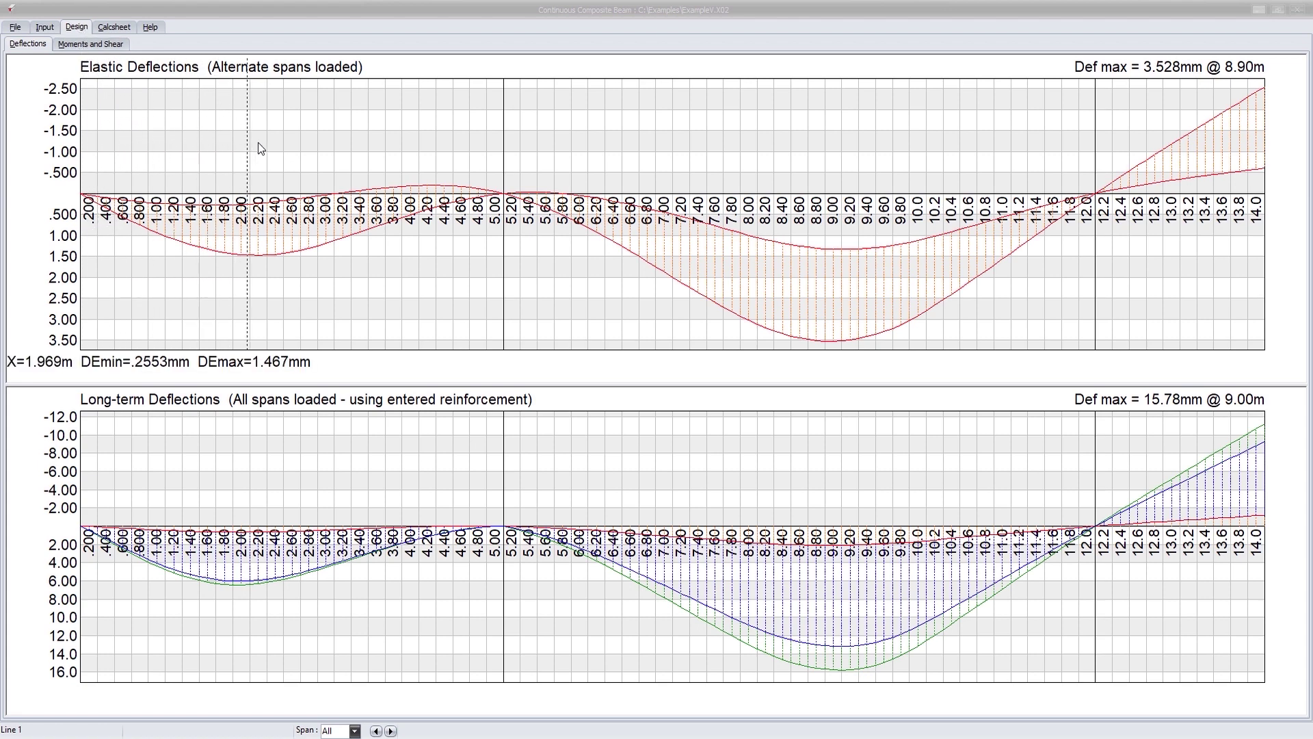
click(110, 45)
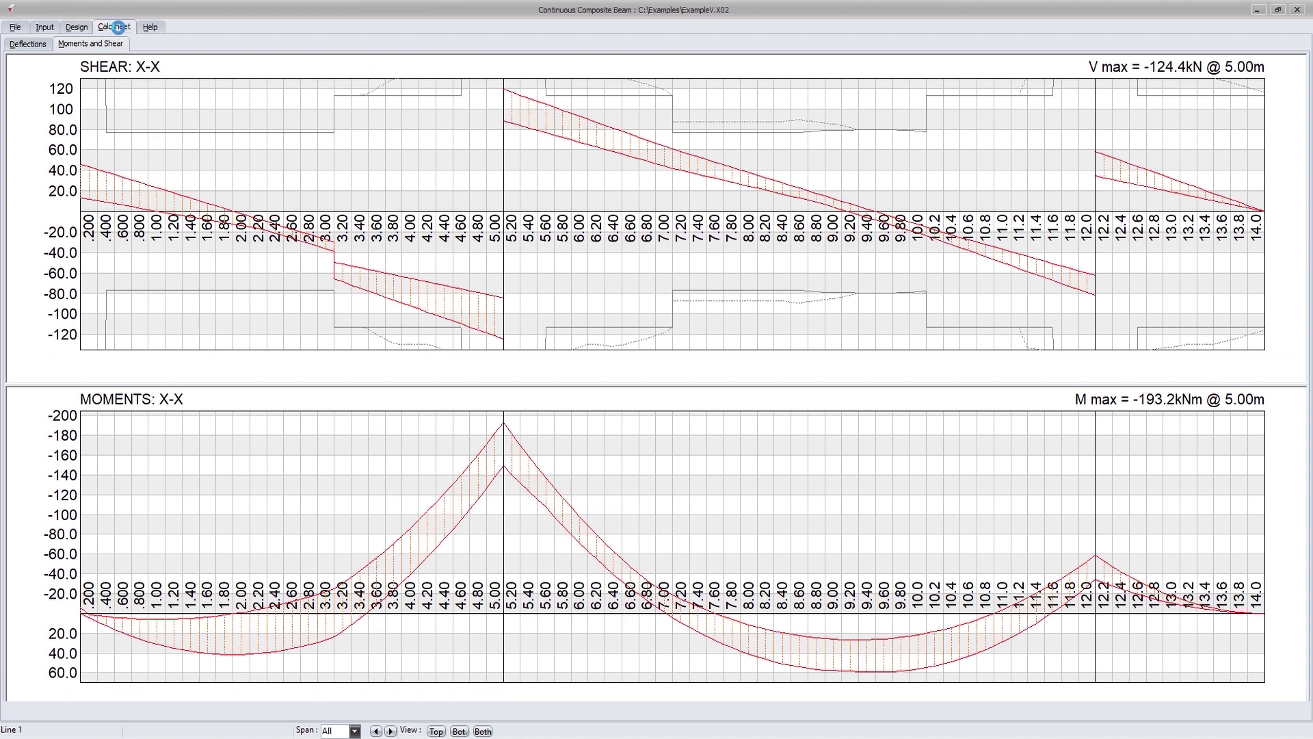
- Preview the beam calculation sheet as full pages and scroll through them
click(114, 26)
click(16, 92)
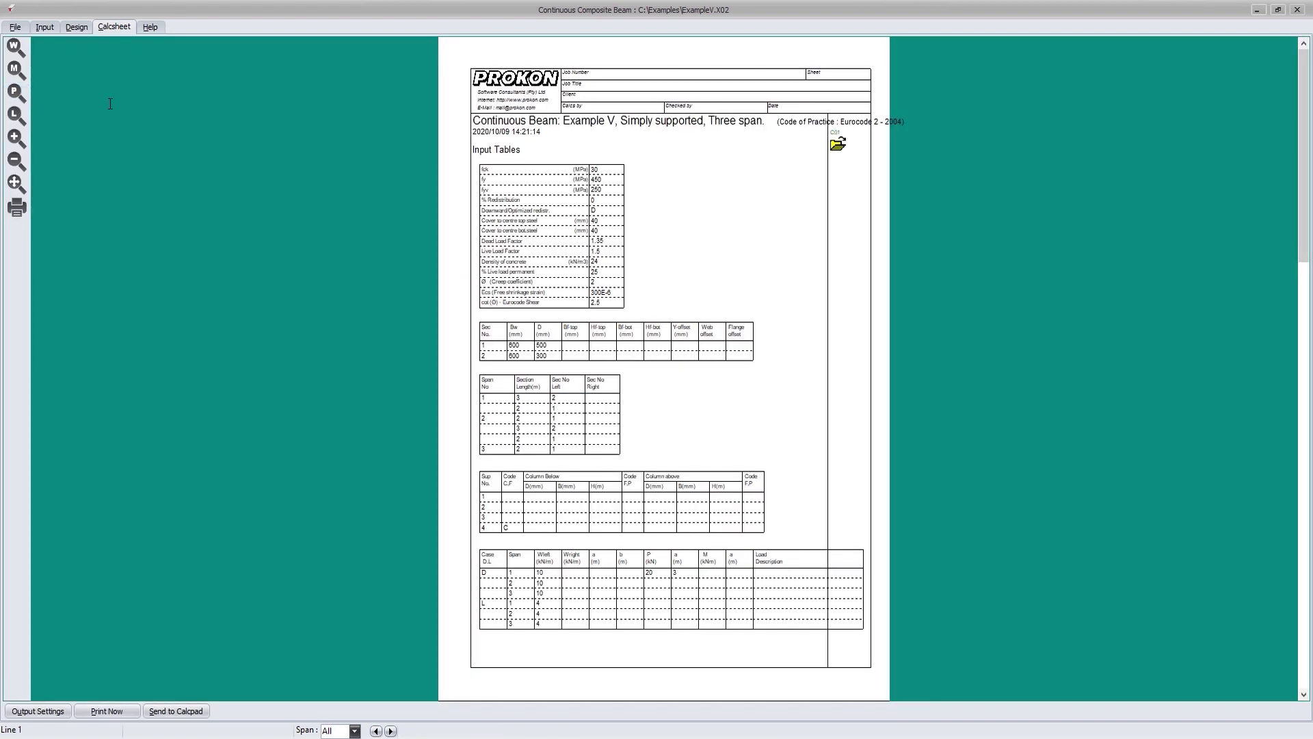
scroll(500, 246, down, 15)
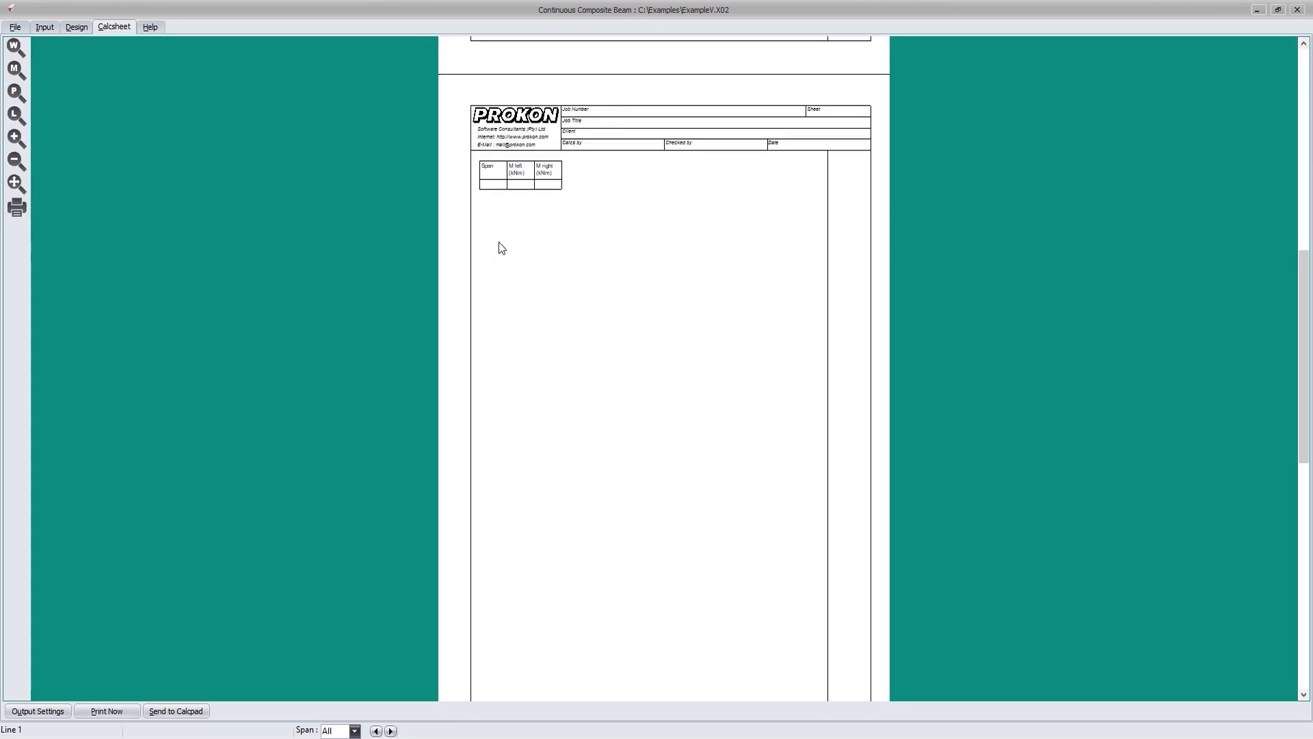
scroll(499, 248, down, 5)
scroll(500, 246, up, 1)
scroll(500, 240, up, 1)
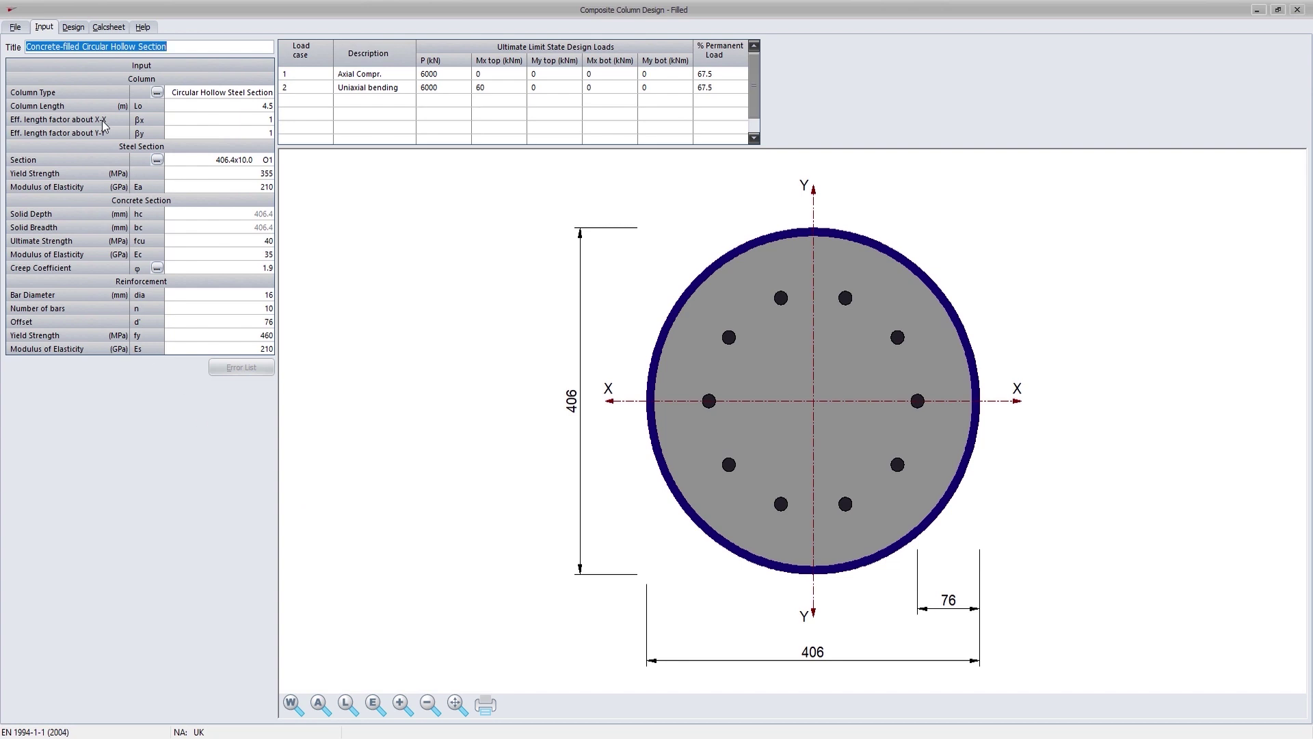
- Show the filled column's design summary, then per-load-case results with 72.3% axial utilisation
click(73, 28)
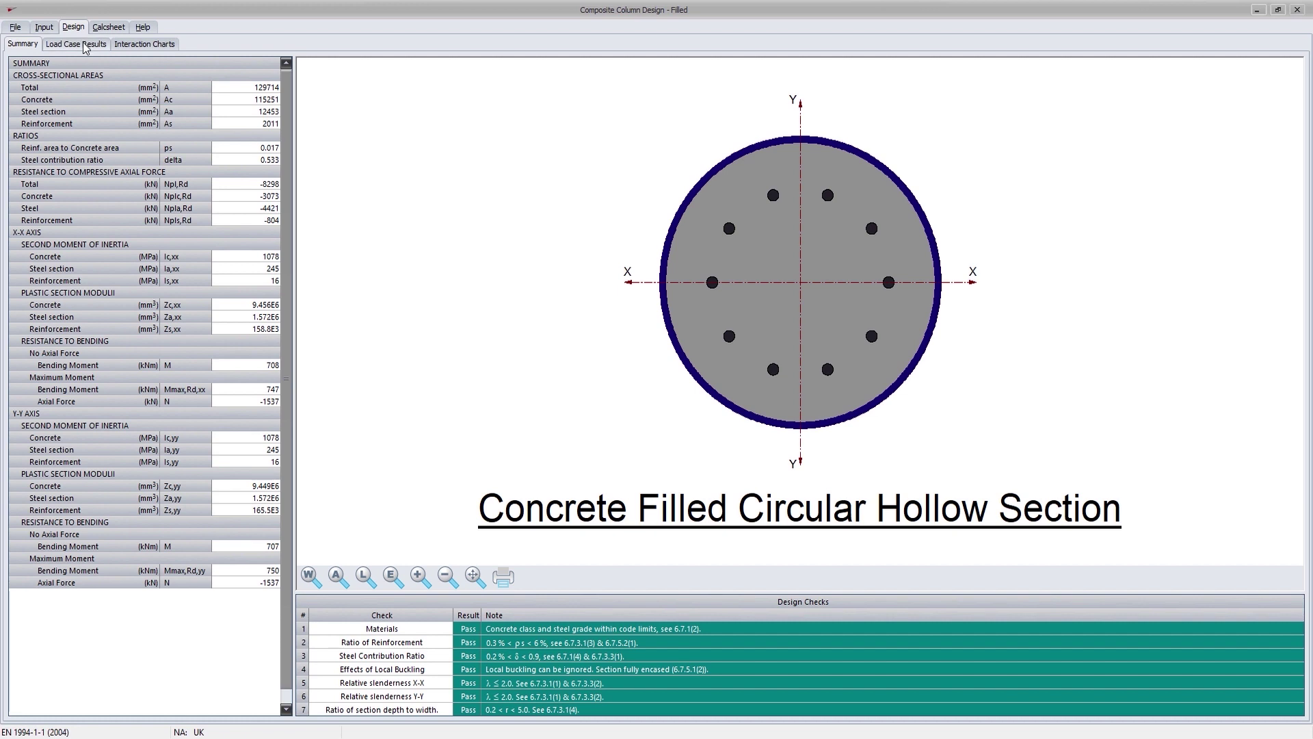
click(85, 45)
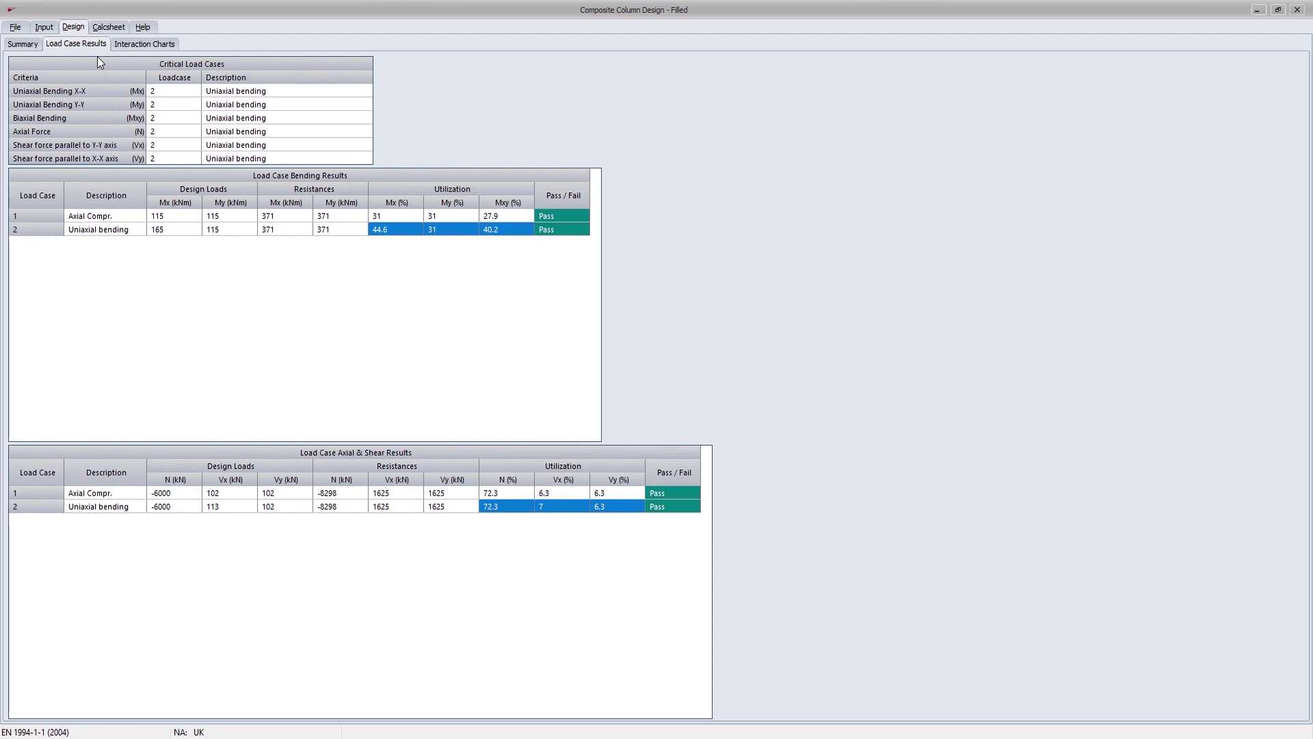
- Generate the interaction charts and pick axial forces on the Y-Y curve, settling on 1233 kN
click(141, 45)
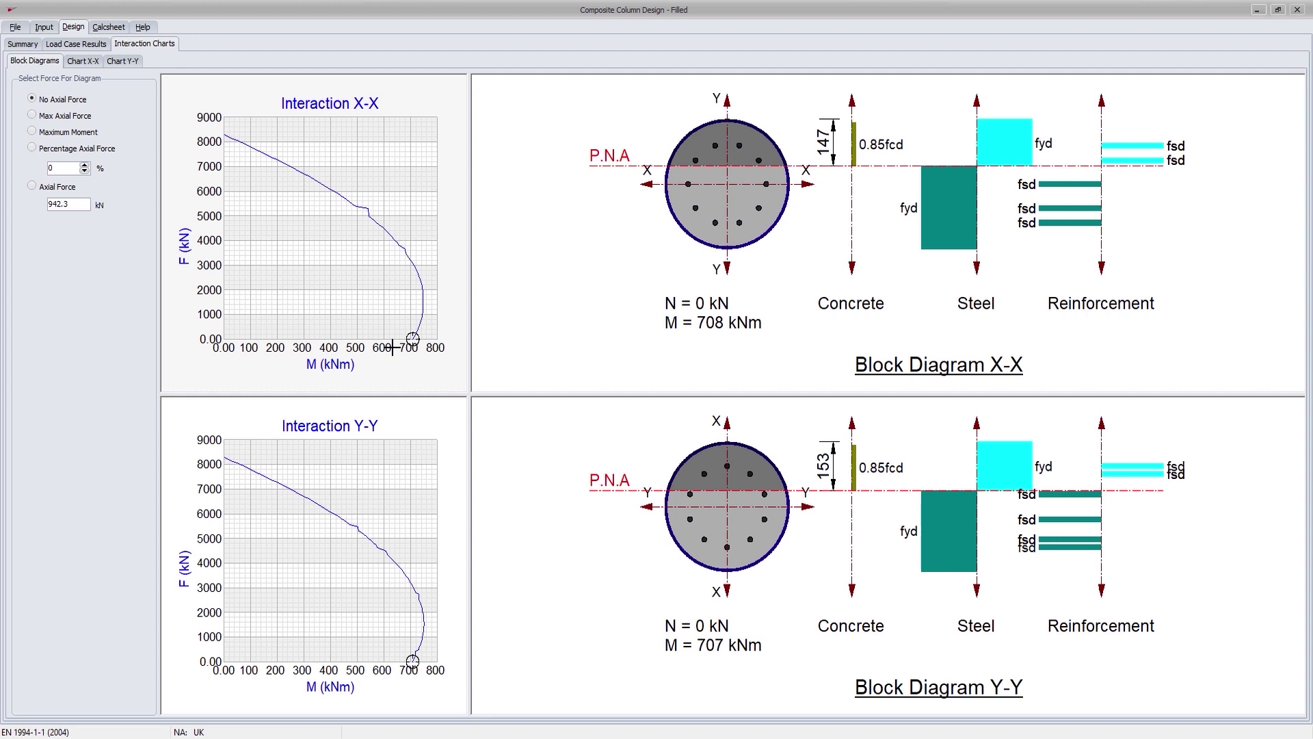
click(275, 482)
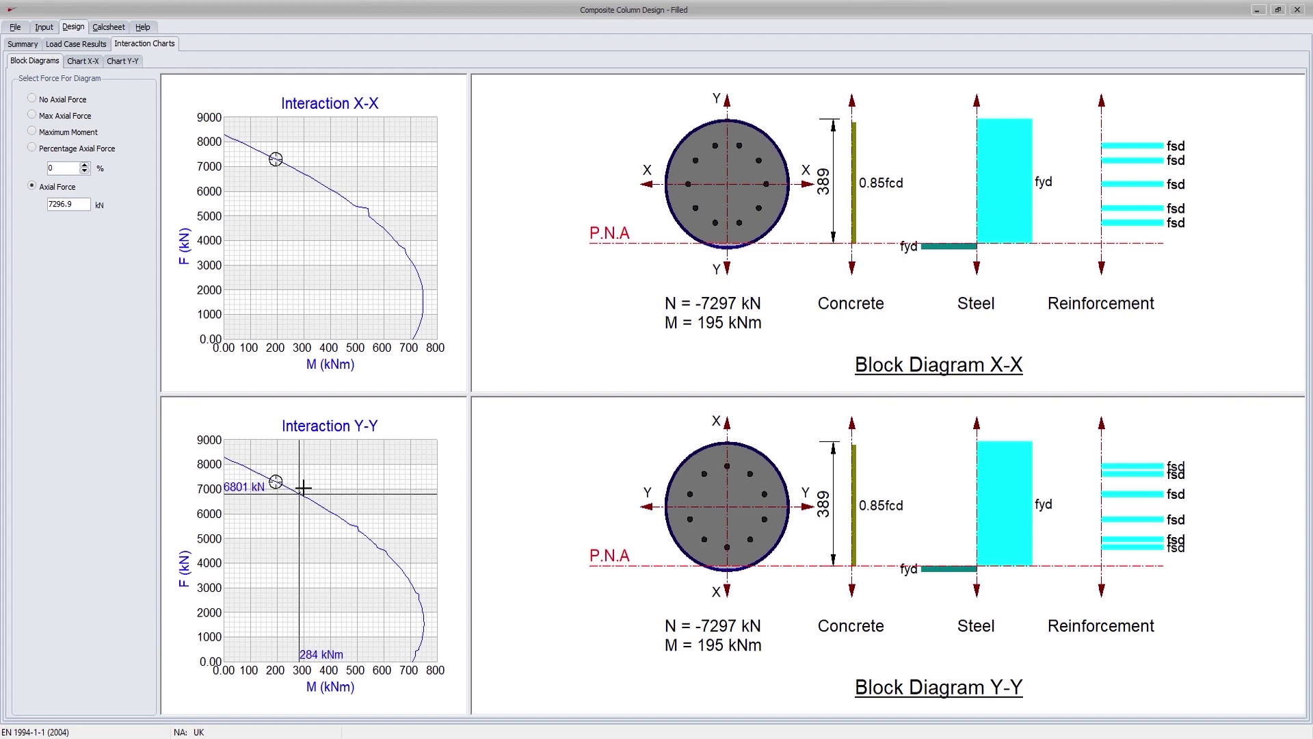
click(352, 523)
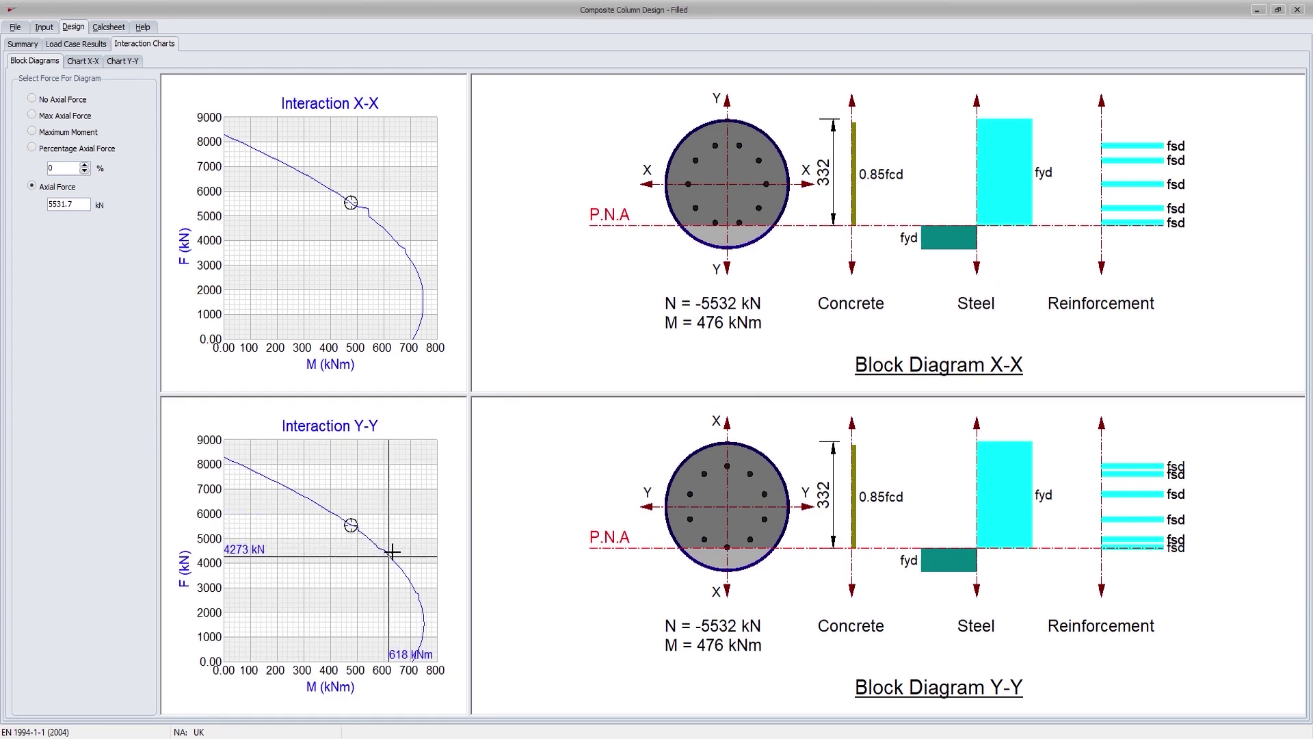
click(417, 589)
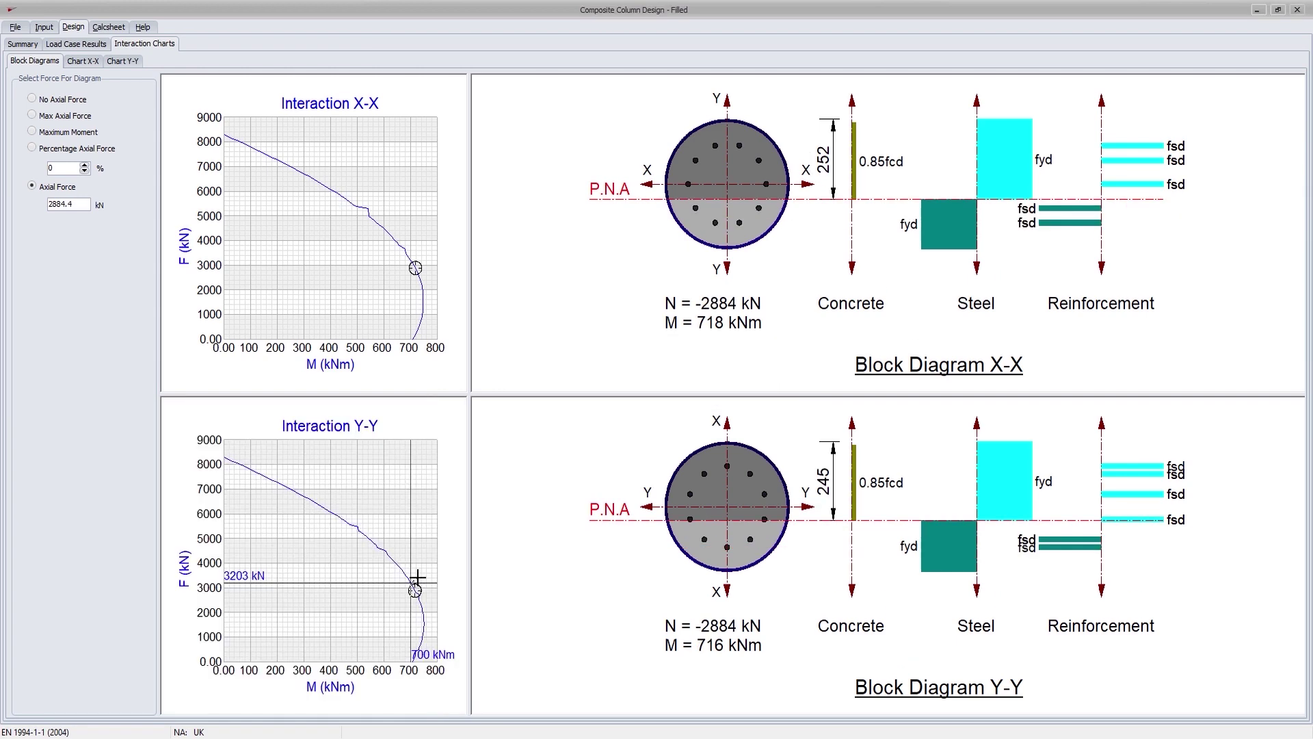
click(417, 630)
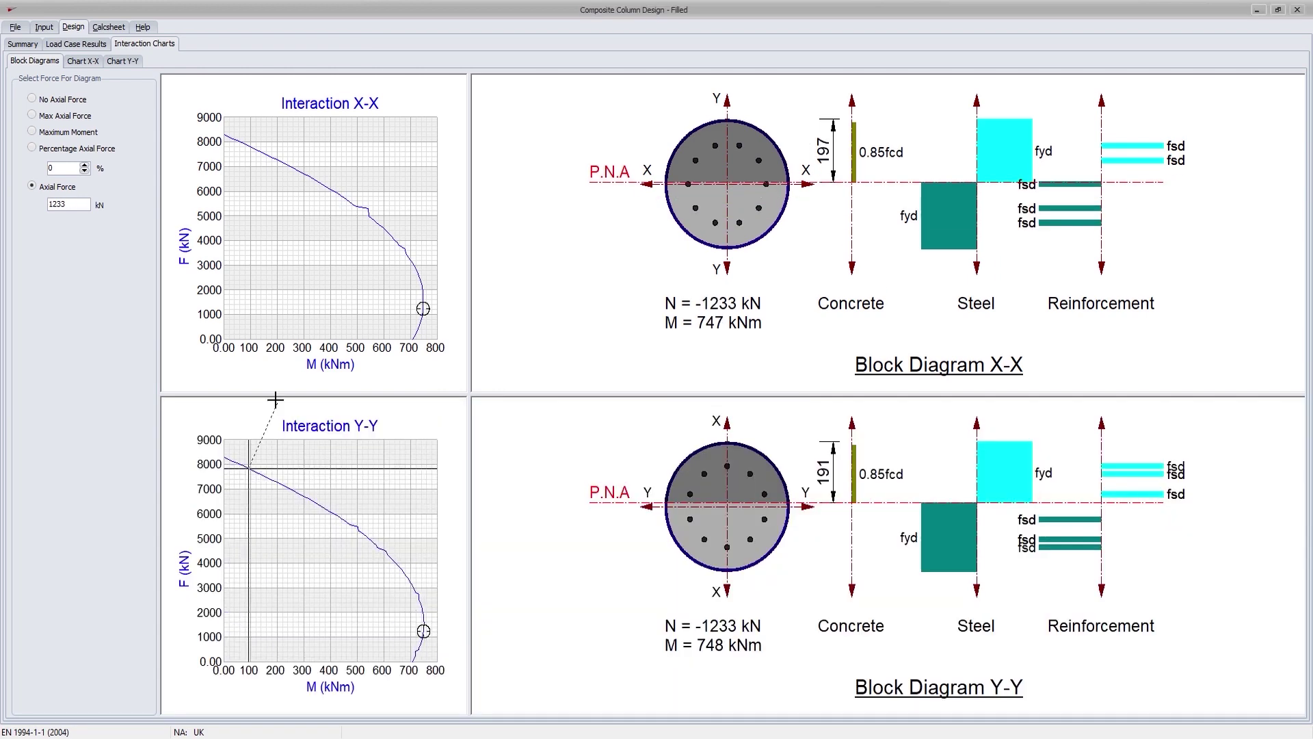
- Generate the column calcsheet, fit a whole page, scroll to the design checks, then return to input
click(109, 29)
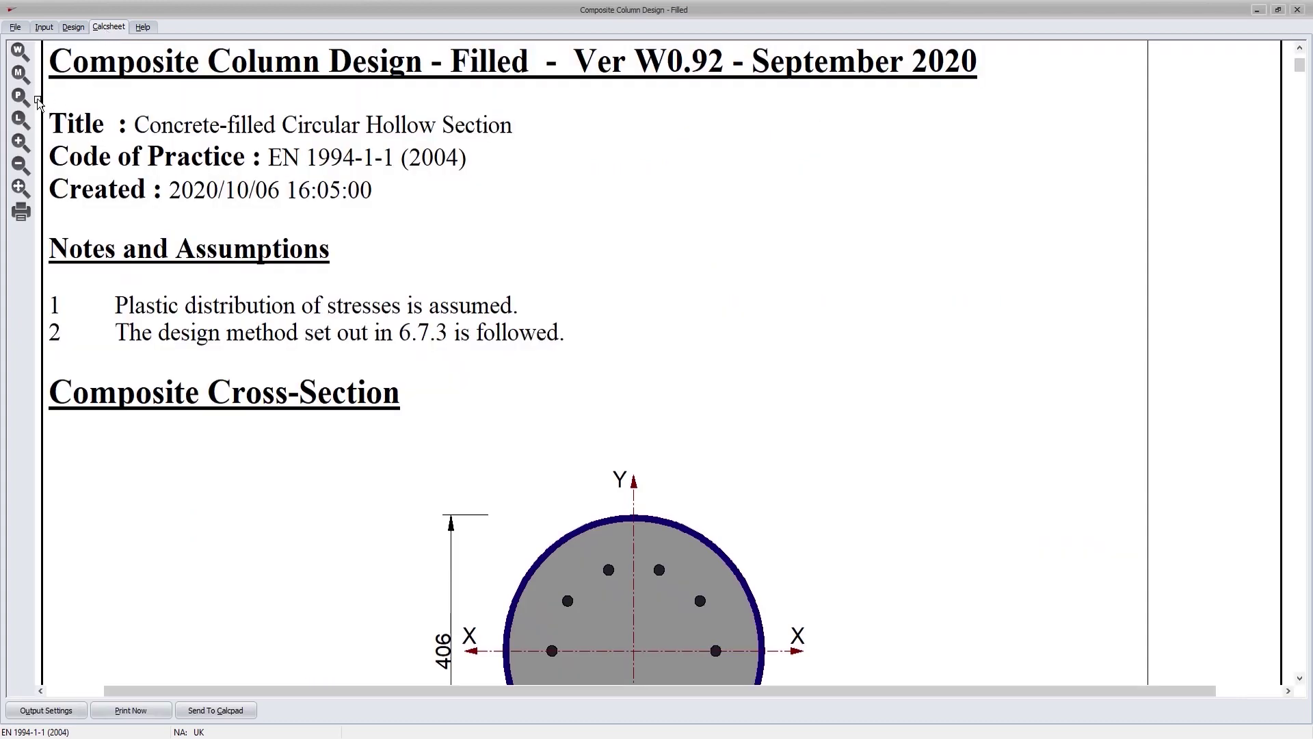
click(20, 102)
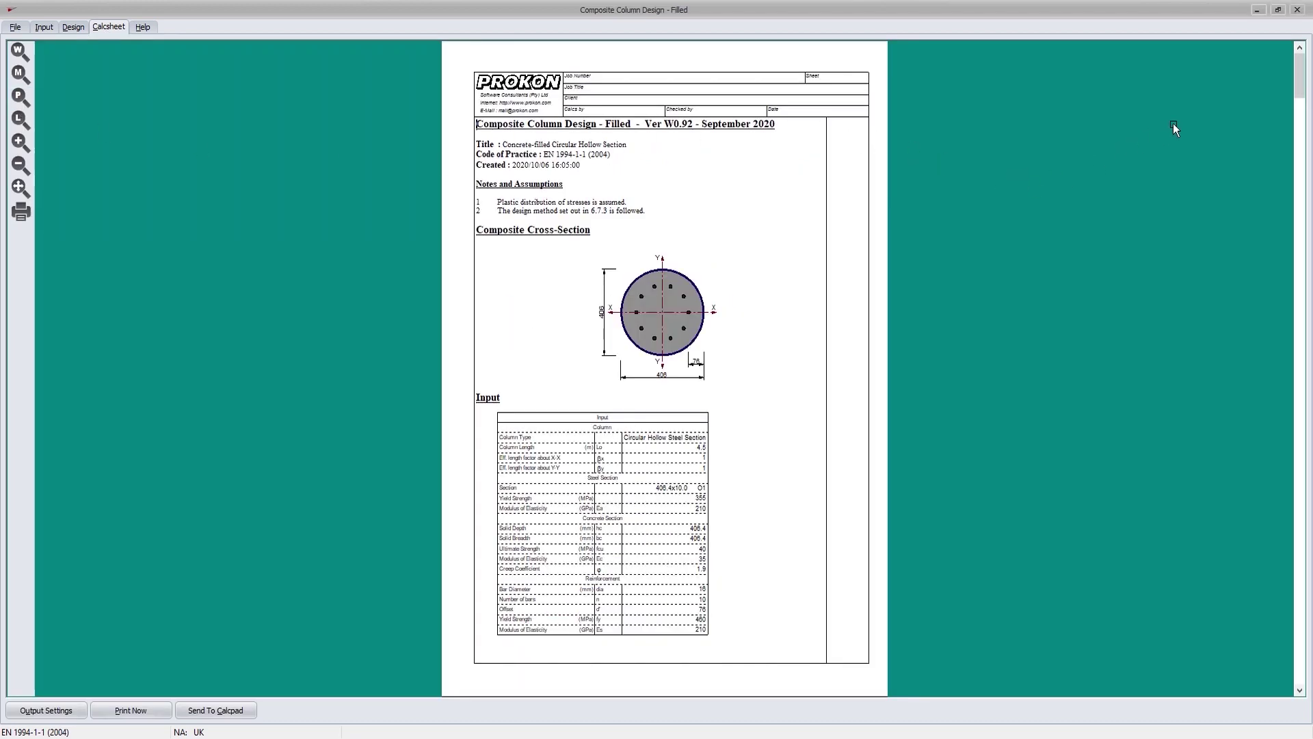
drag(1300, 76, 1311, 267)
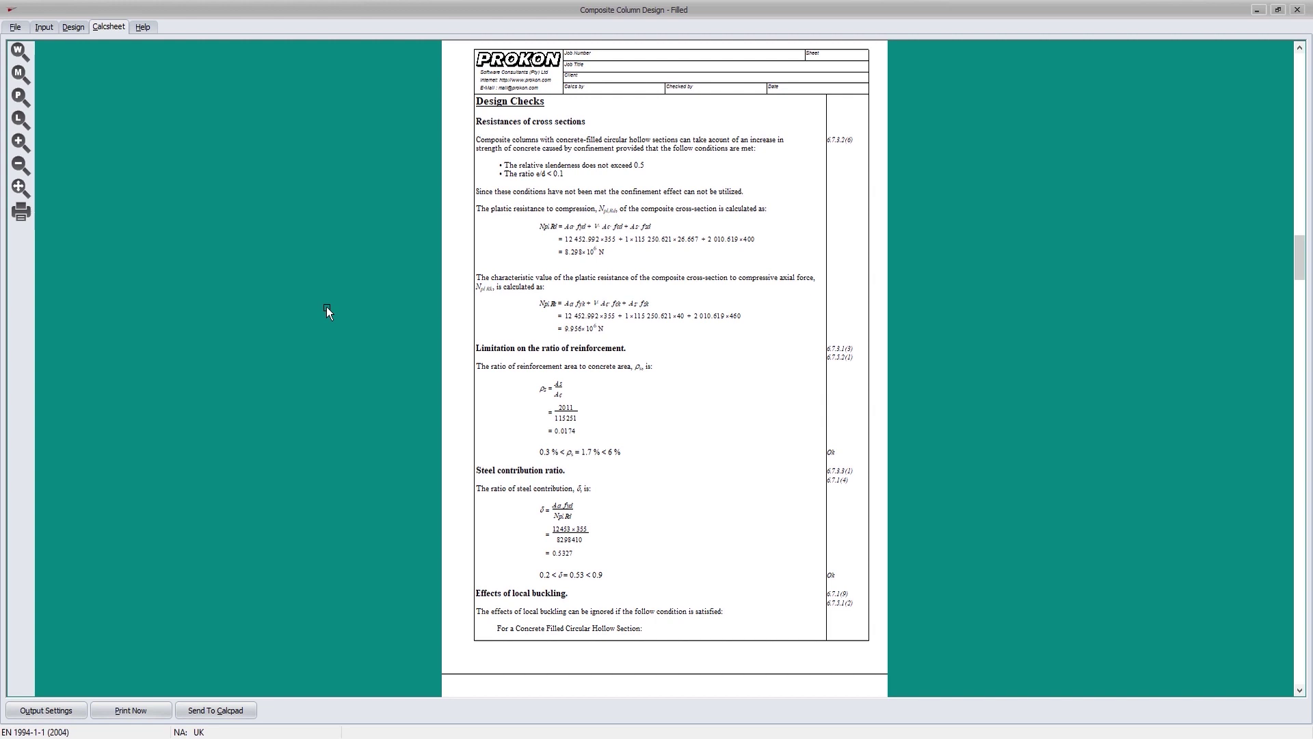
click(44, 27)
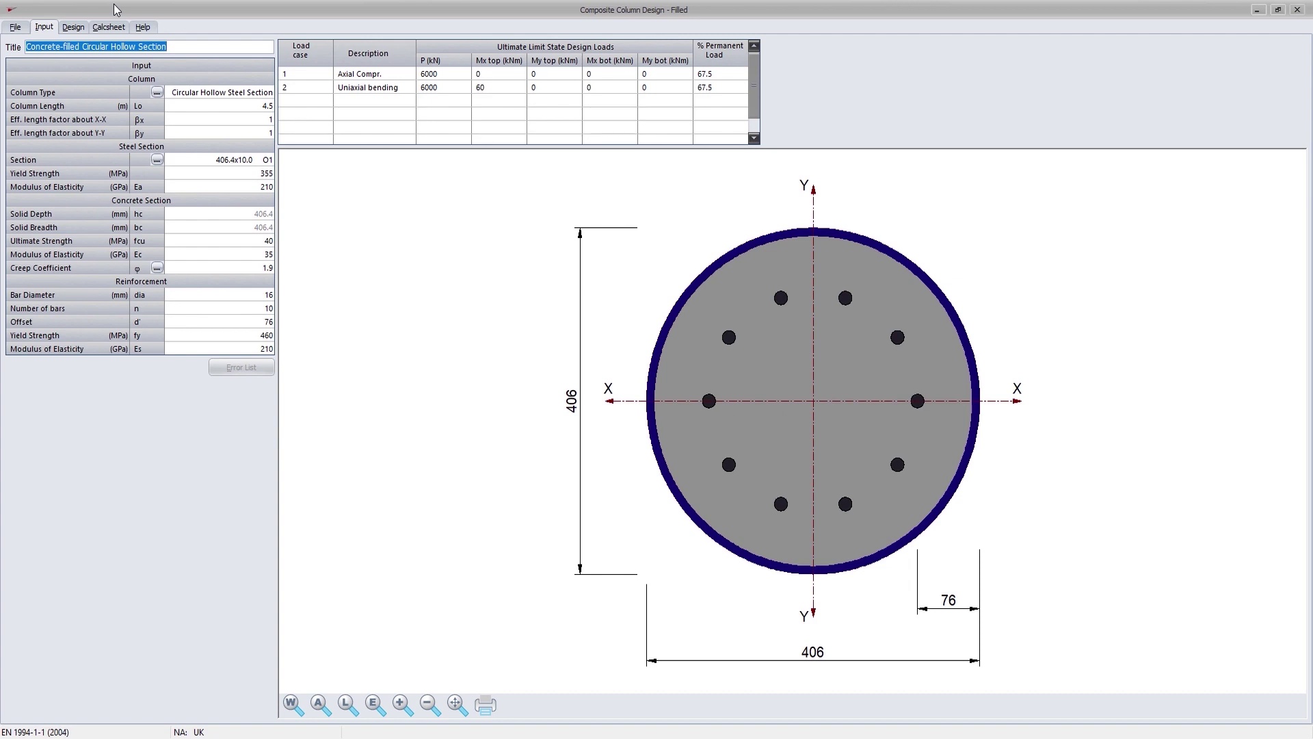
- Load the rectangular hollow section example, then switch to Encased and load the partially encased H-section example
click(144, 28)
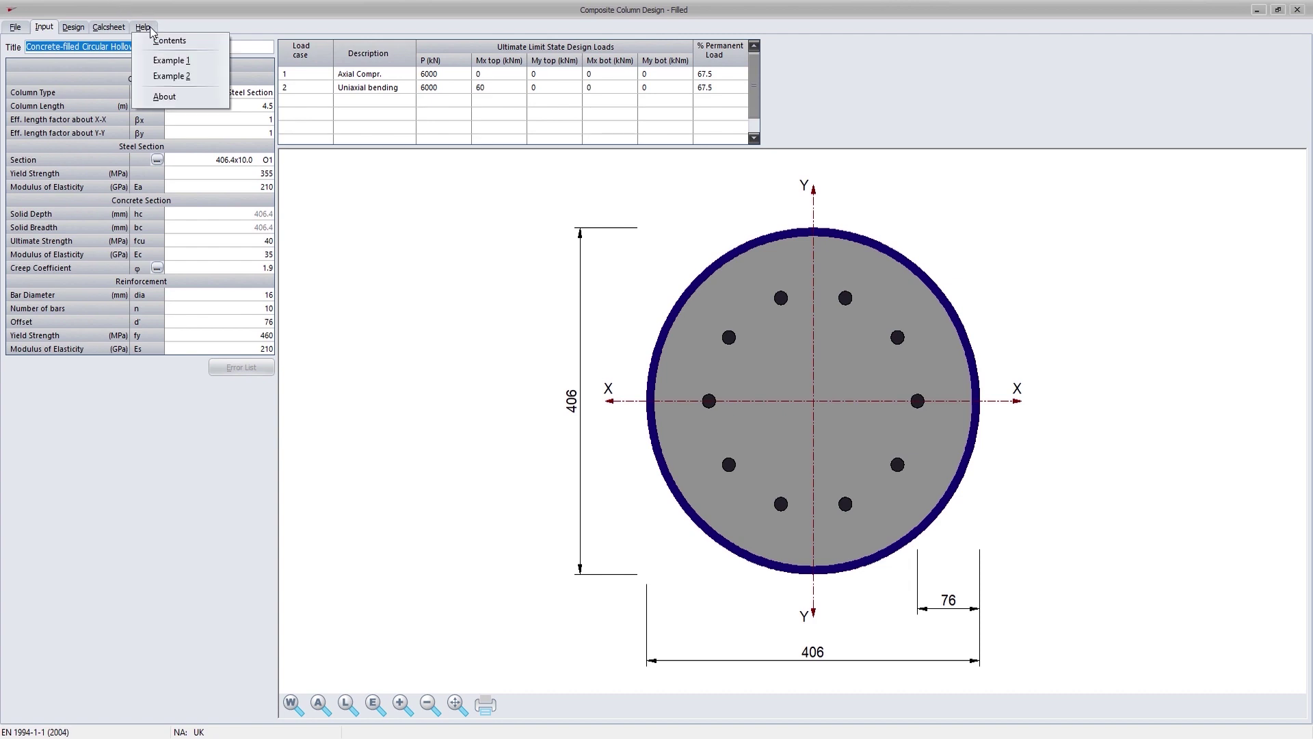
click(195, 74)
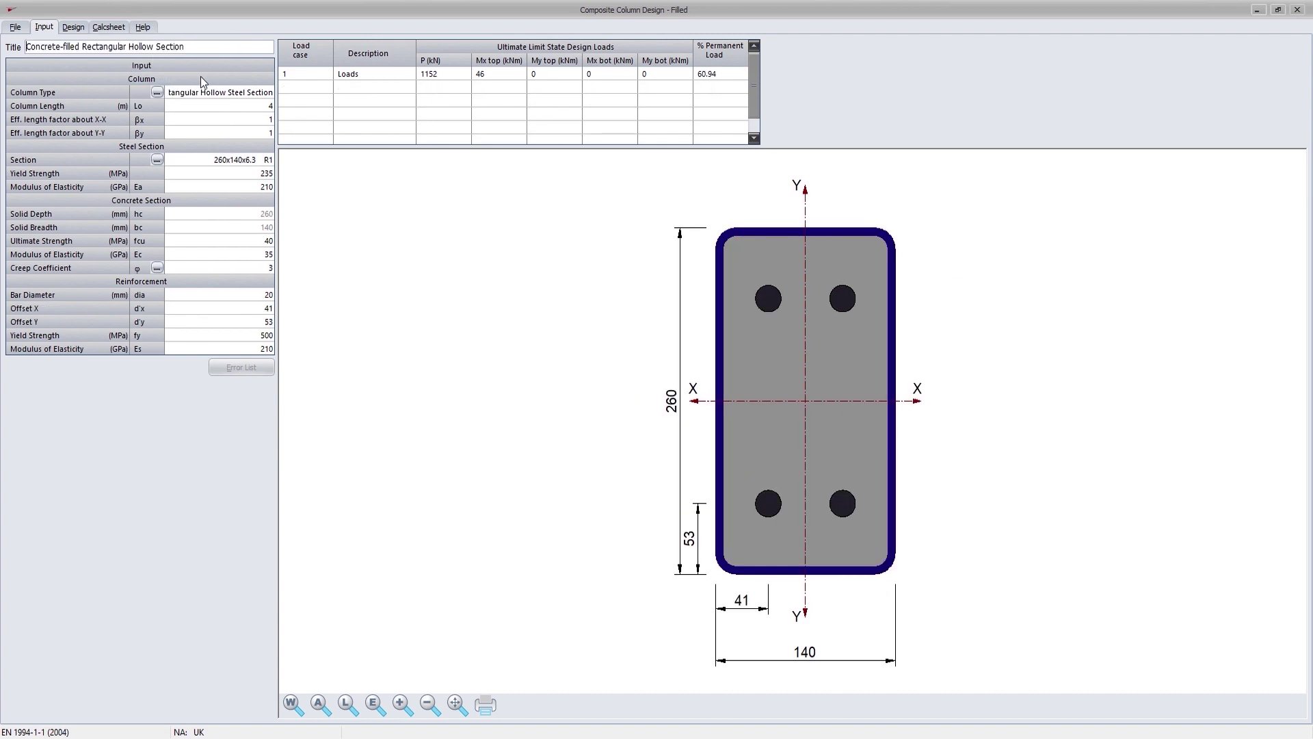
key(alt+h)
key(Down)
key(Return)
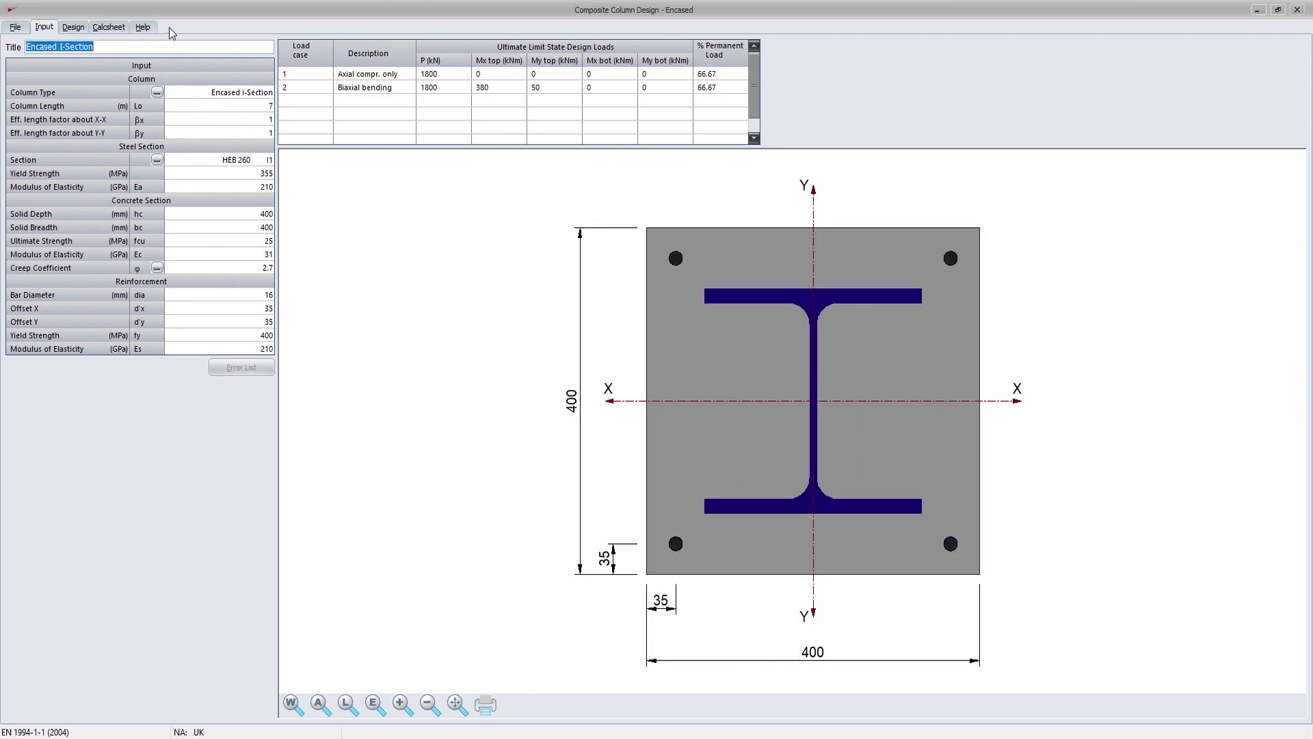
click(143, 27)
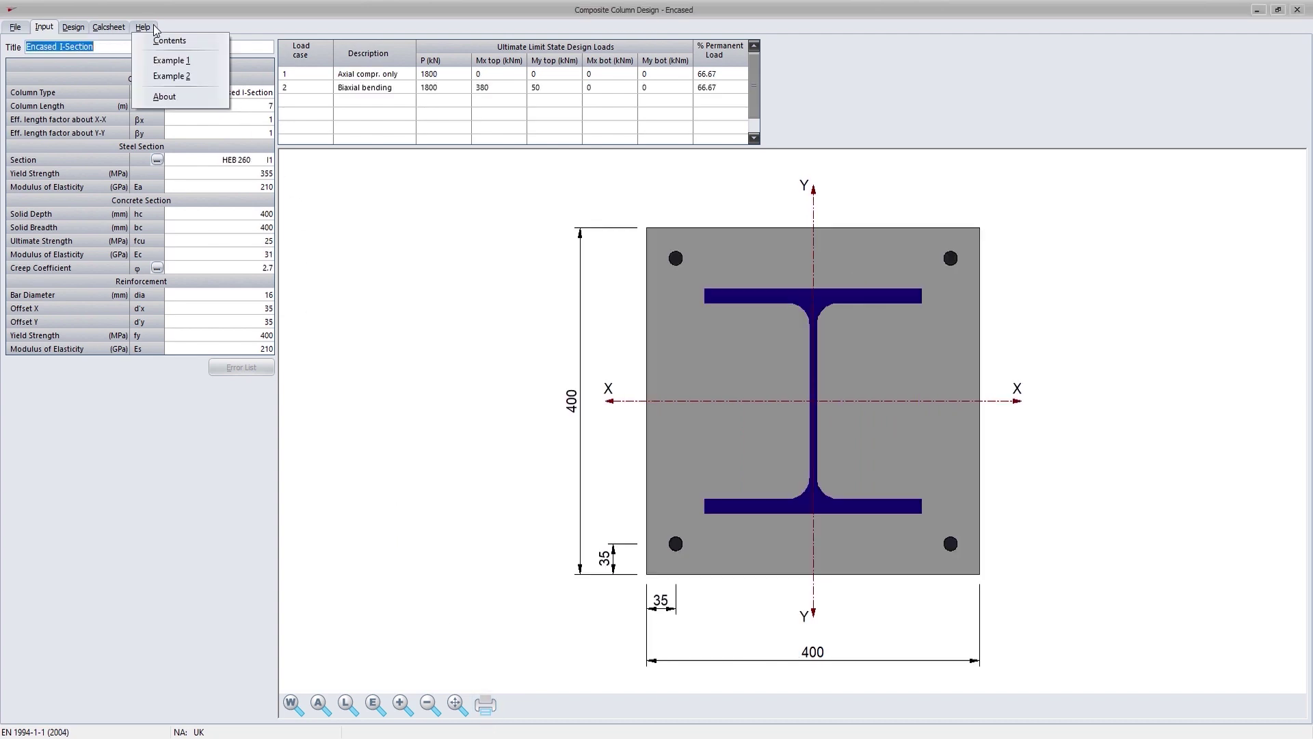
click(205, 61)
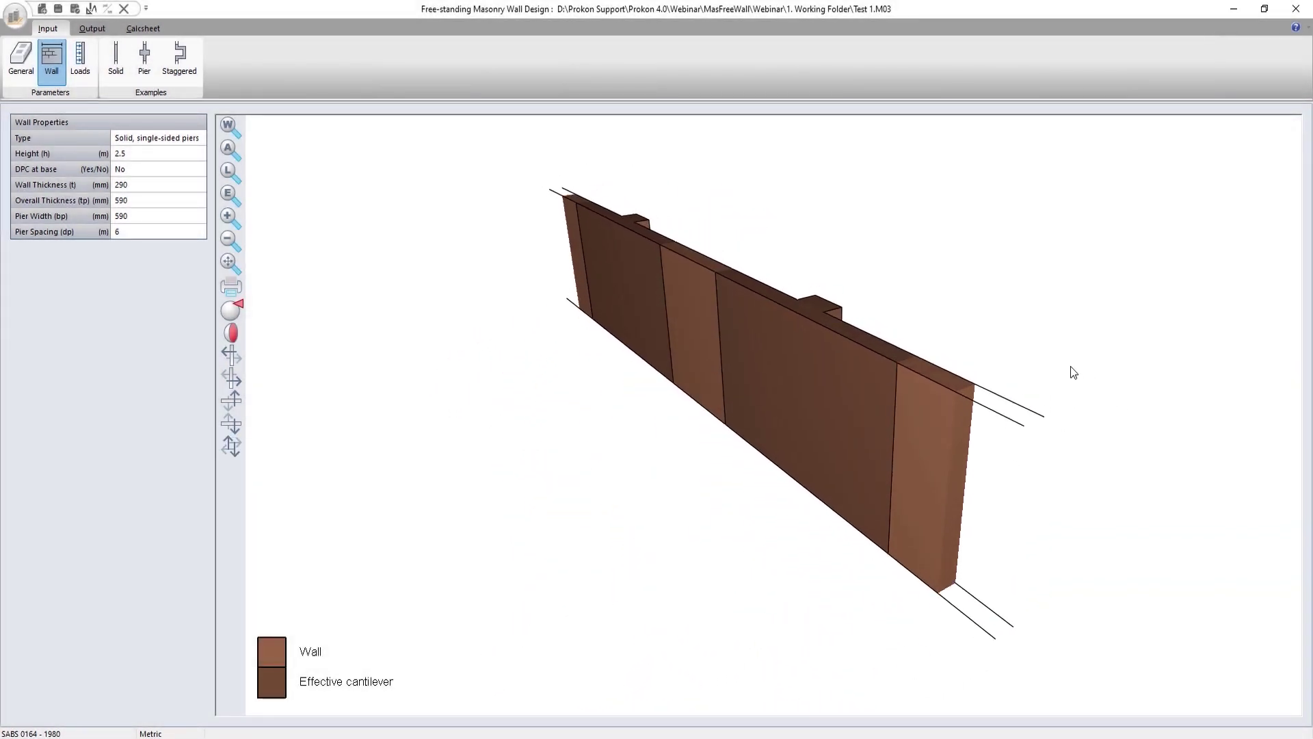
- Show the wall output with C2's vertical 10.8 kNm and horizontal 3.6 kNm/m span moments
click(94, 31)
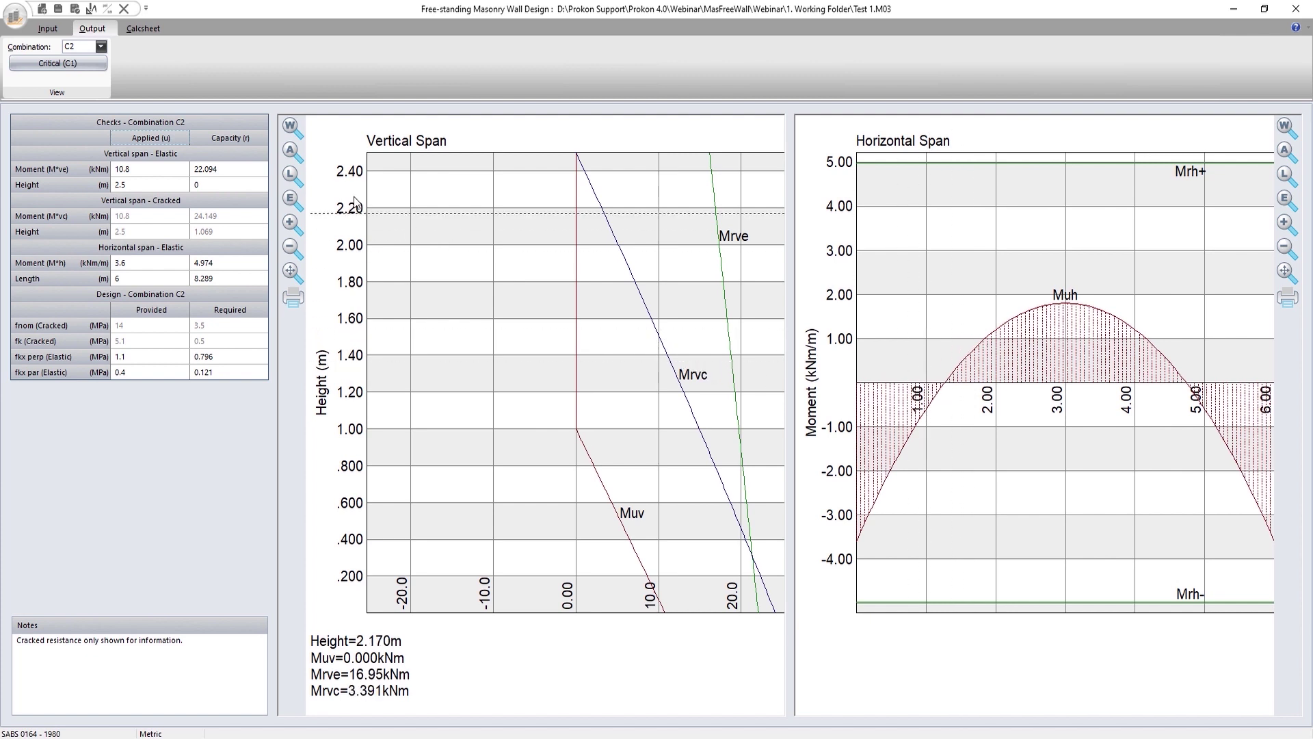
- Open the masonry unit properties and keep SABS 0164 as the code of practice
click(36, 31)
click(19, 65)
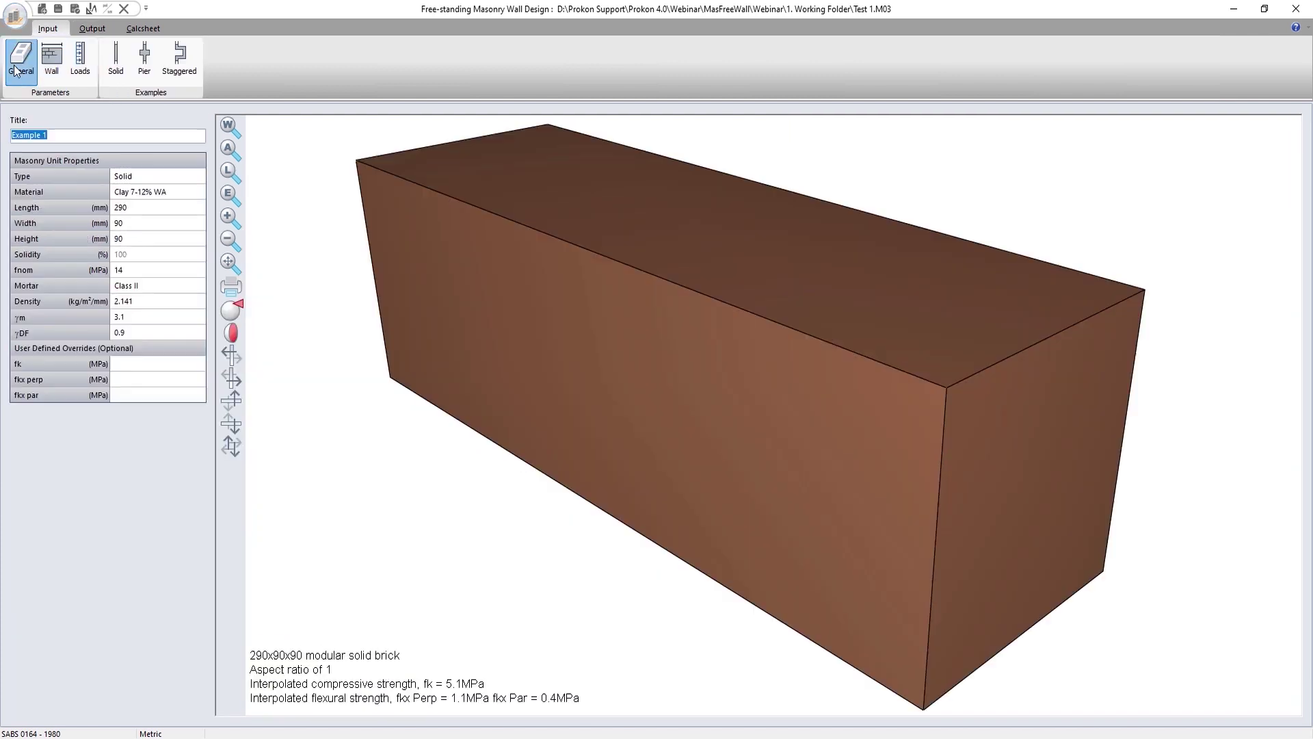
click(14, 25)
click(52, 175)
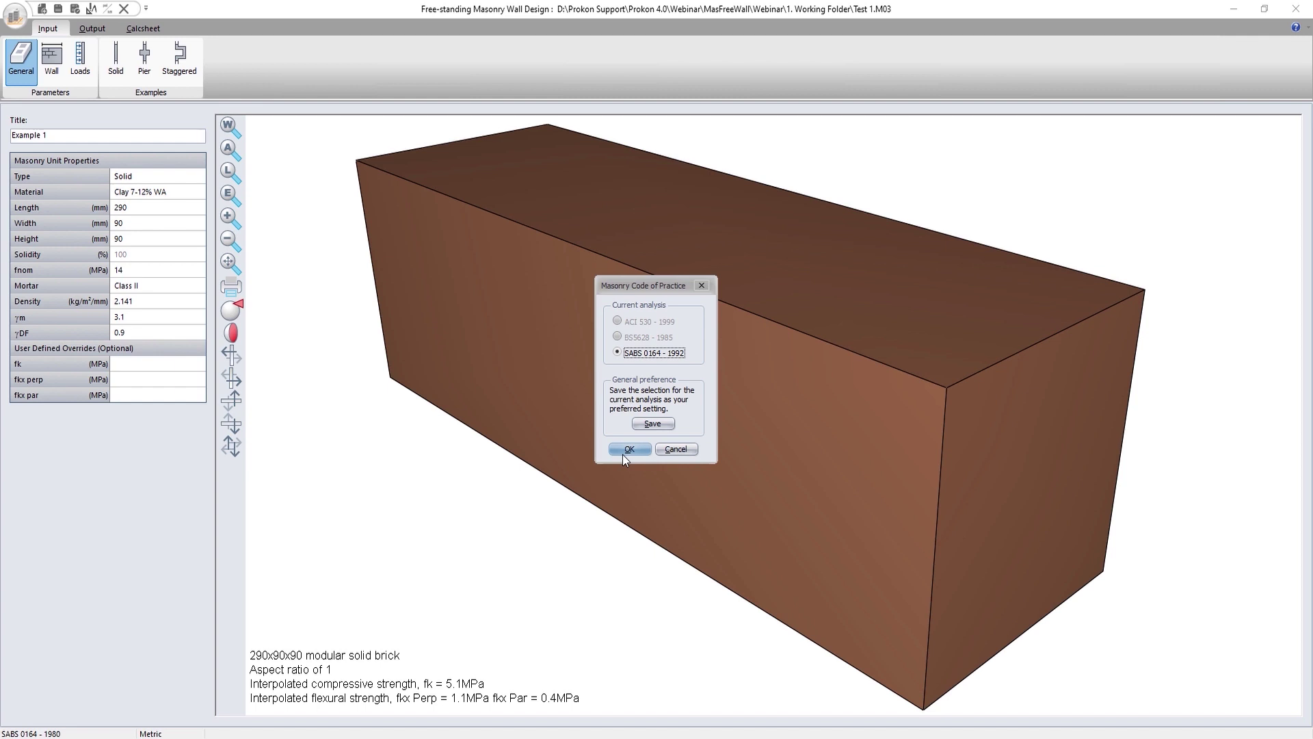
click(629, 448)
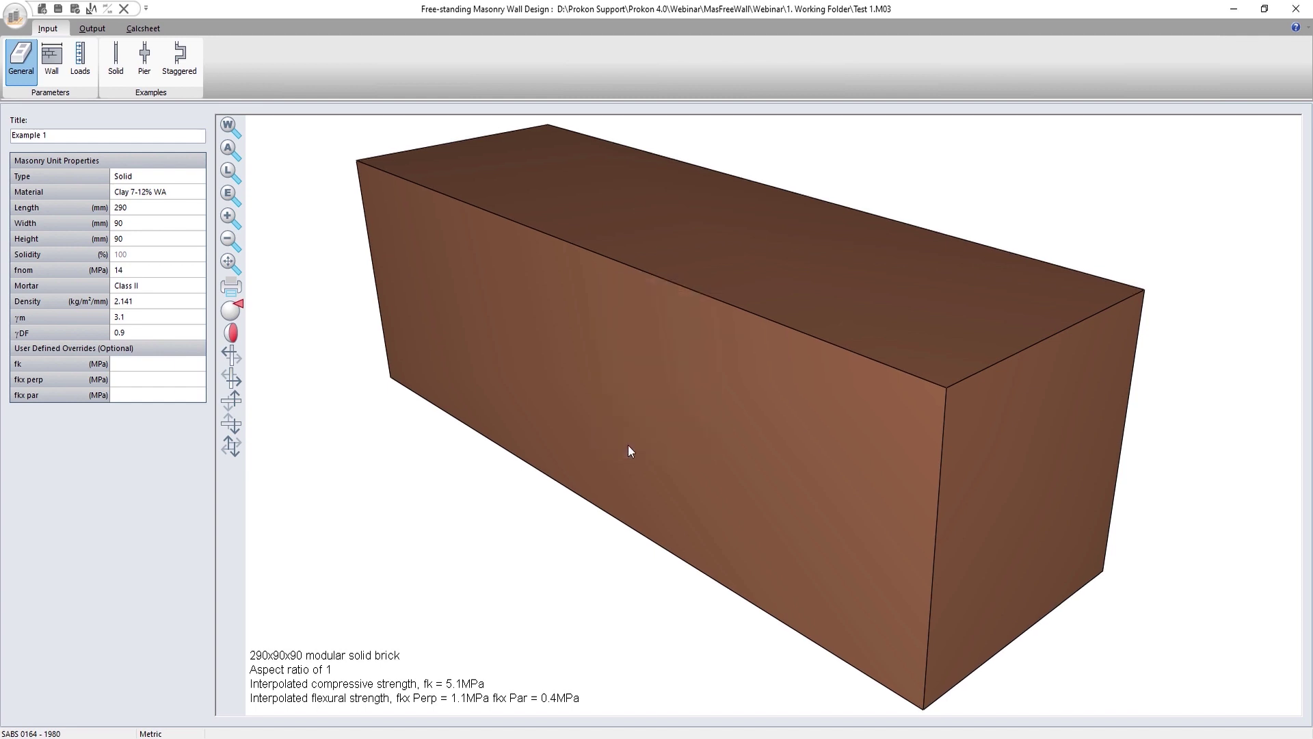
- Set the masonry unit type to Solid with Clay 7-12% WA material
click(198, 176)
click(190, 201)
click(198, 175)
click(189, 215)
click(198, 176)
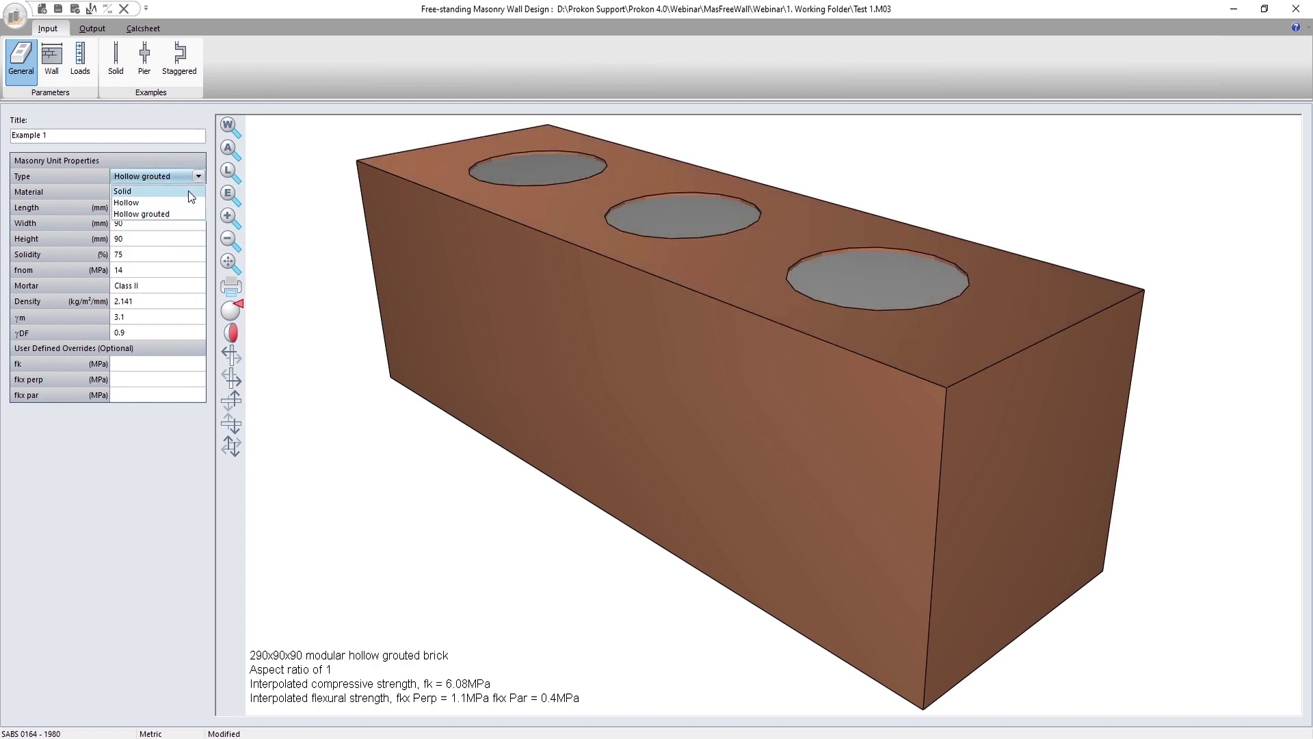
click(191, 194)
click(197, 191)
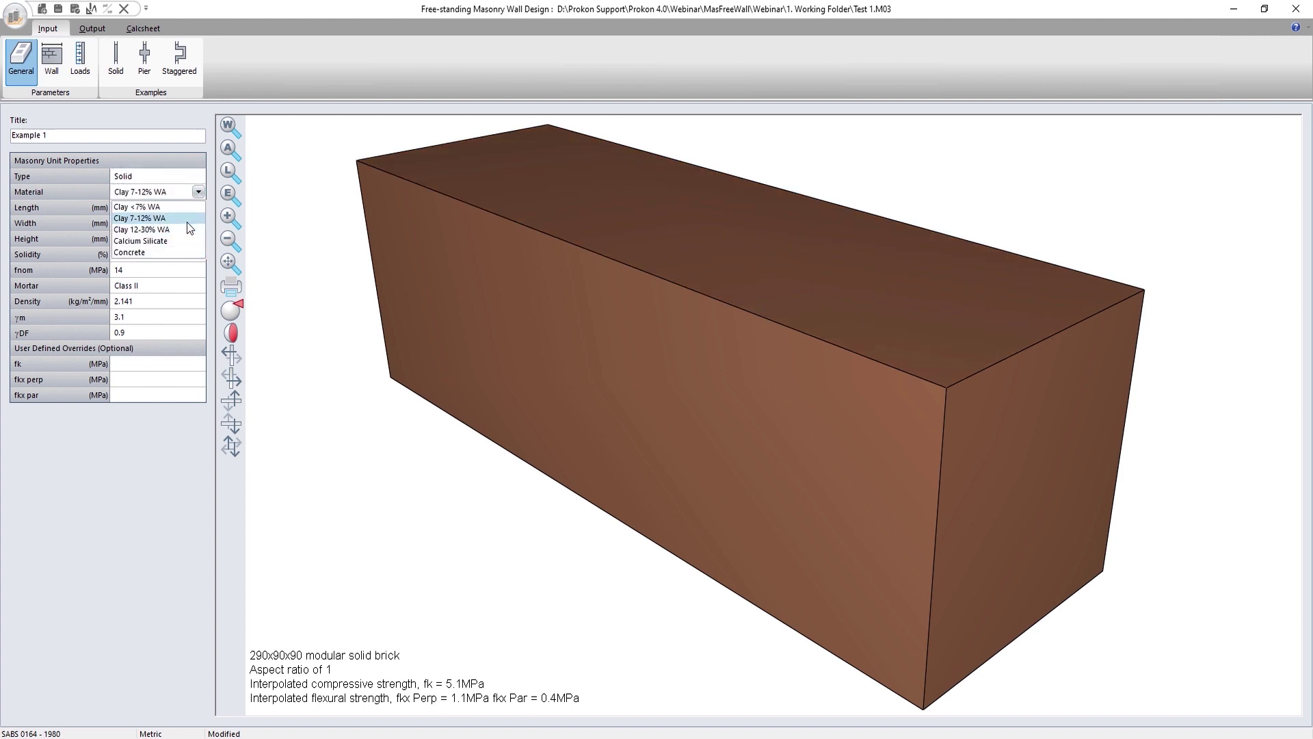
click(187, 222)
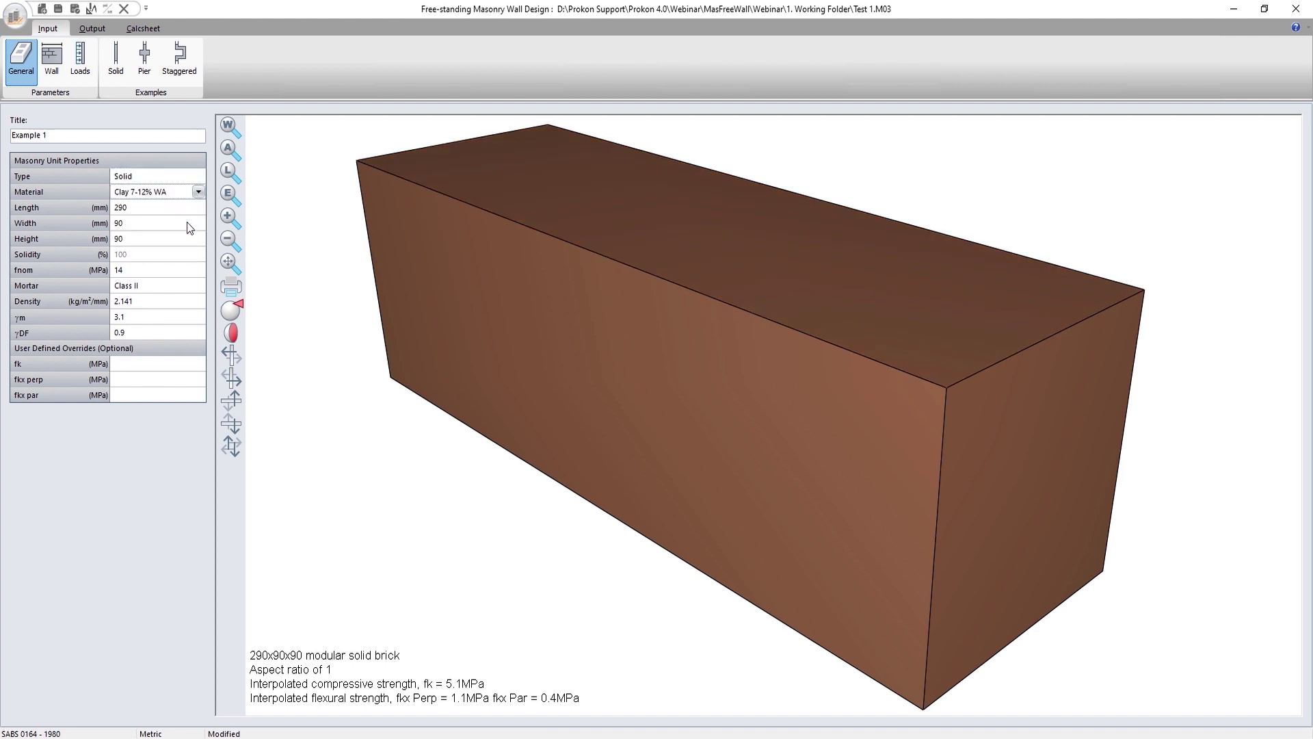
- Set fnom to 21 and the mortar to Class I
click(179, 269)
click(198, 270)
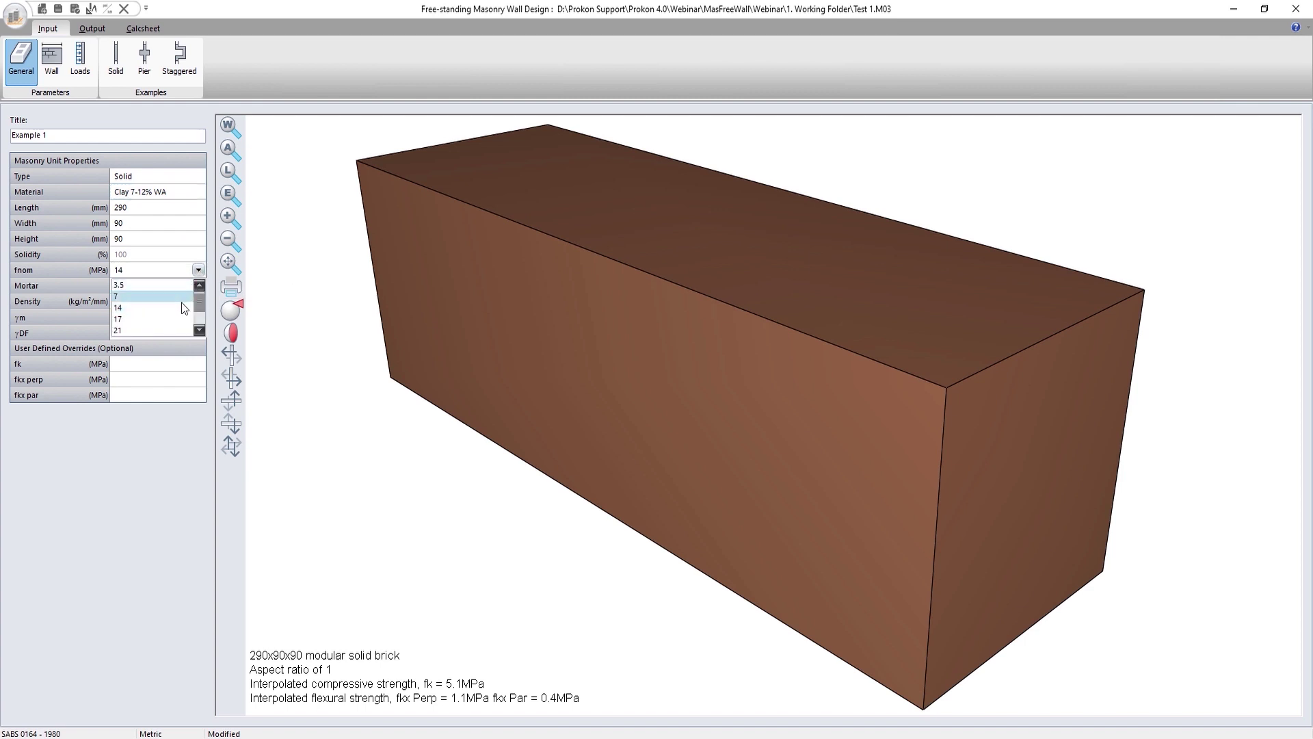
click(175, 327)
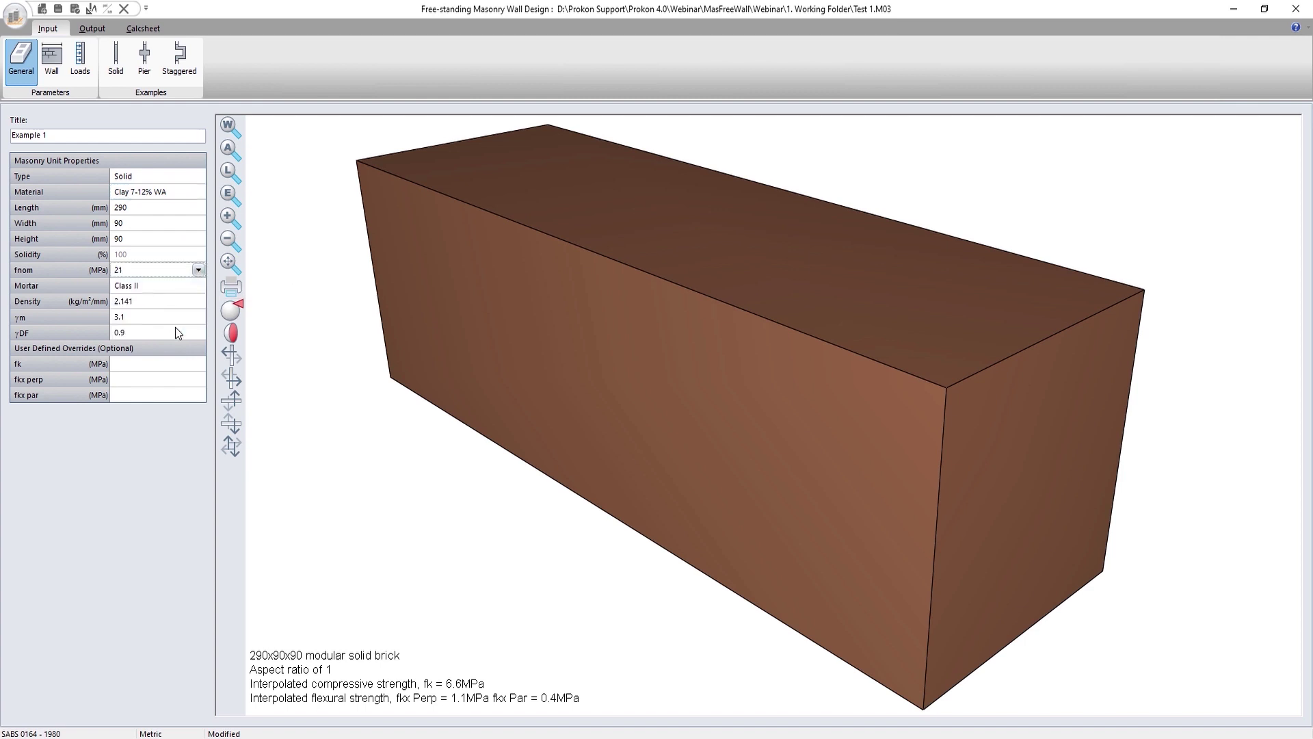
click(196, 288)
click(198, 286)
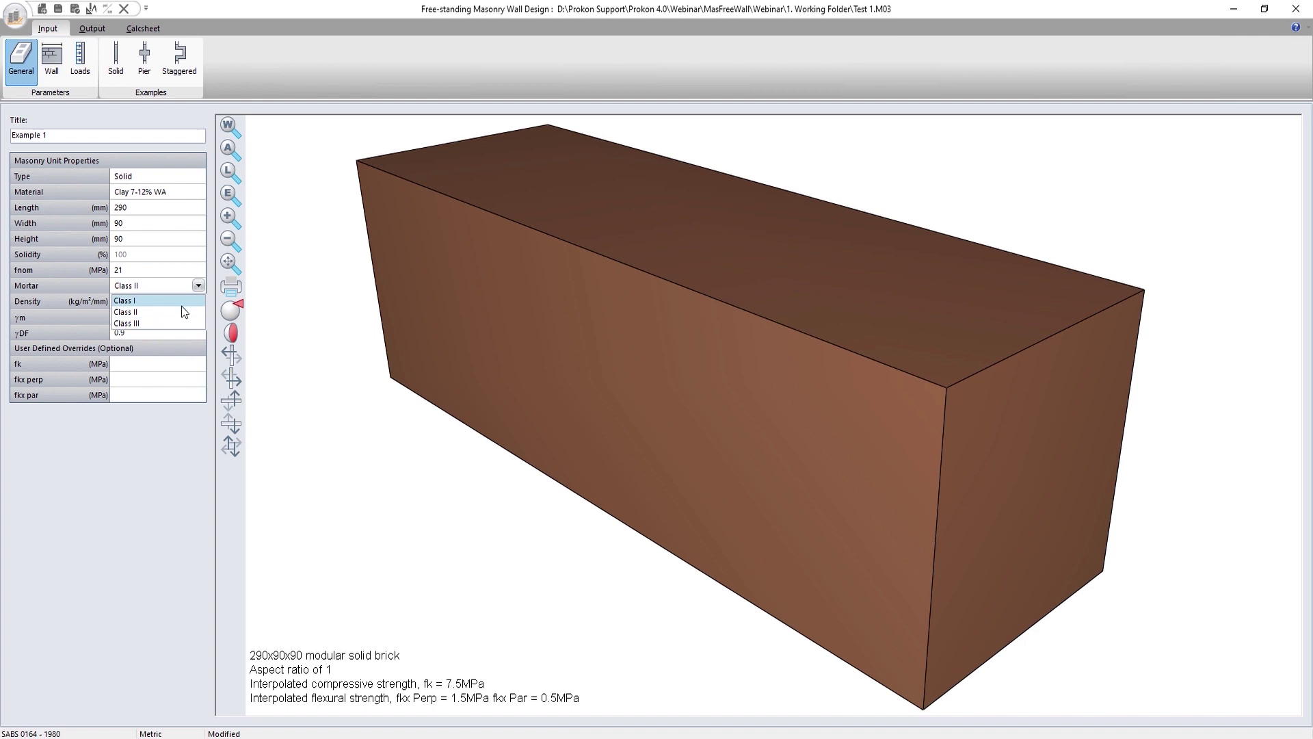
click(183, 304)
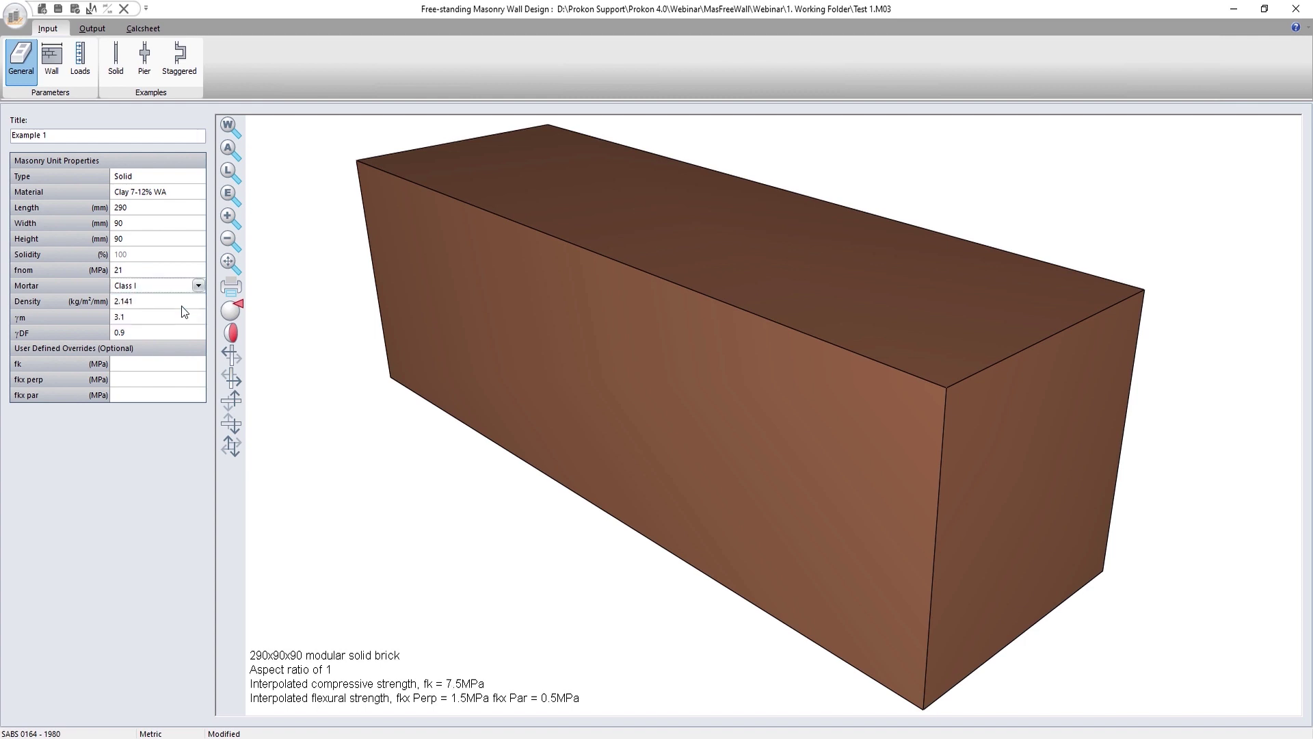
- Override fk 7.3, fkx perp 1.3 and fkx par 0.4 MPa, then save the wall file
click(169, 365)
text(7.3)
key(Return)
text(1.3)
key(Return)
text(0.4)
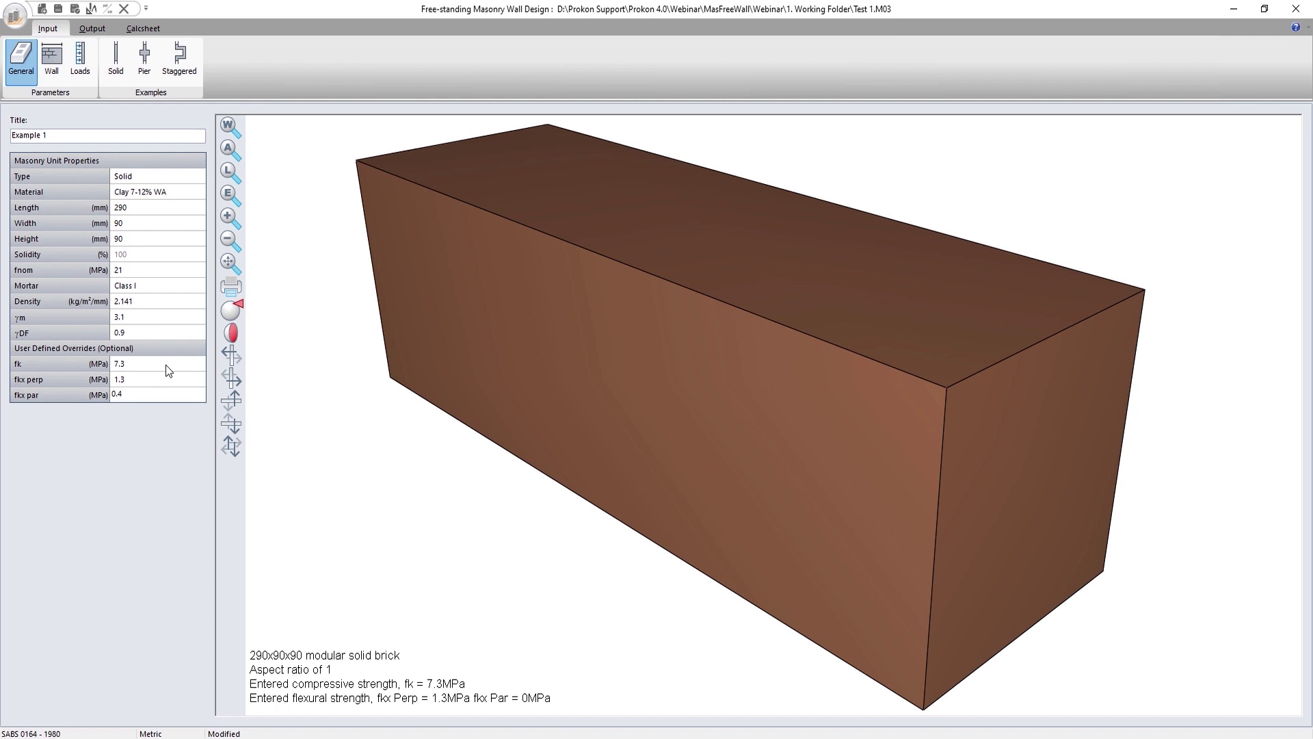
key(Return)
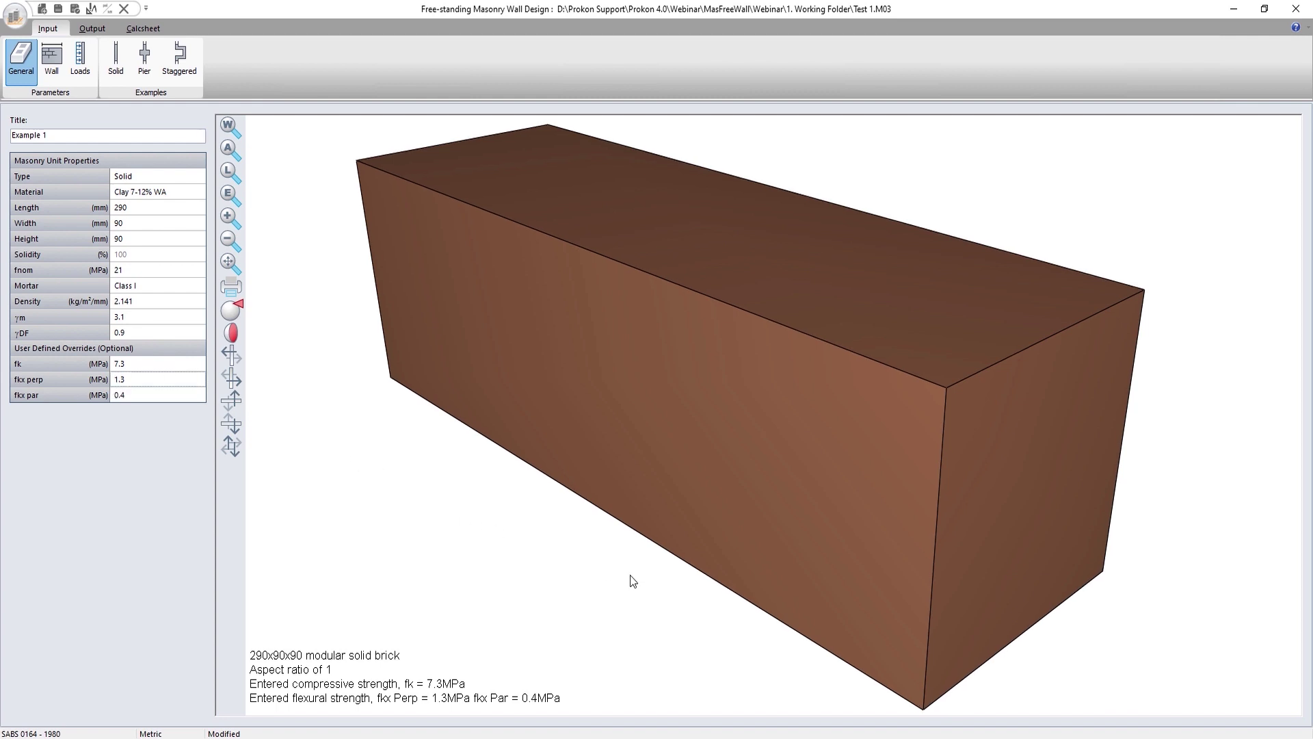
key(ctrl+s)
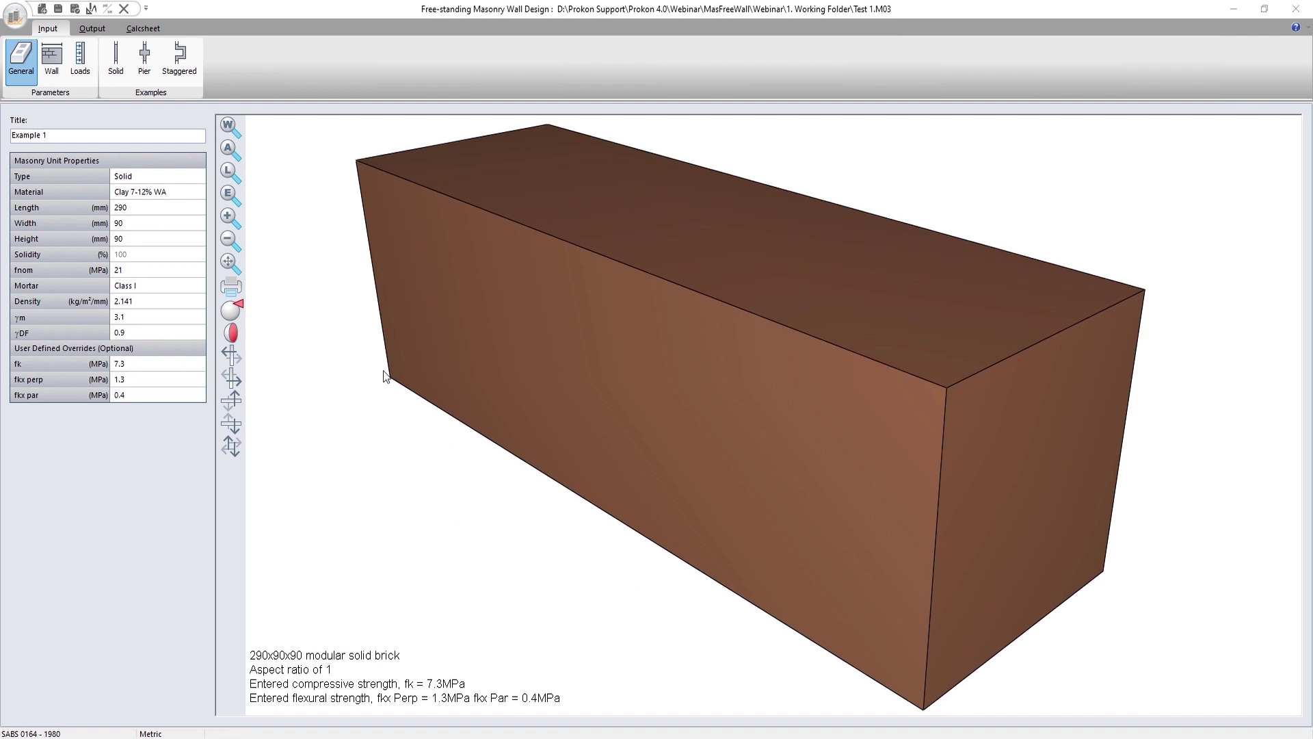
- Try the Solid and double-sided pier wall types, settling on a Staggered wall
click(52, 58)
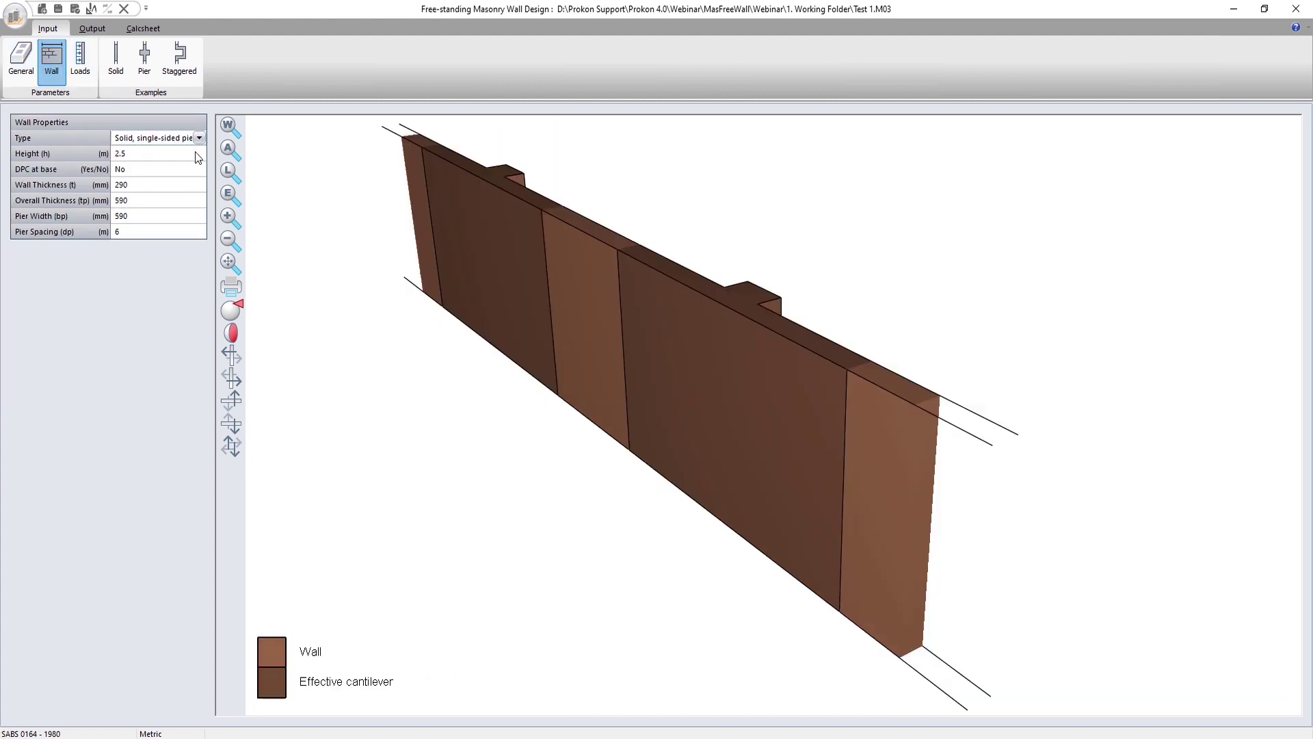
click(199, 138)
click(167, 154)
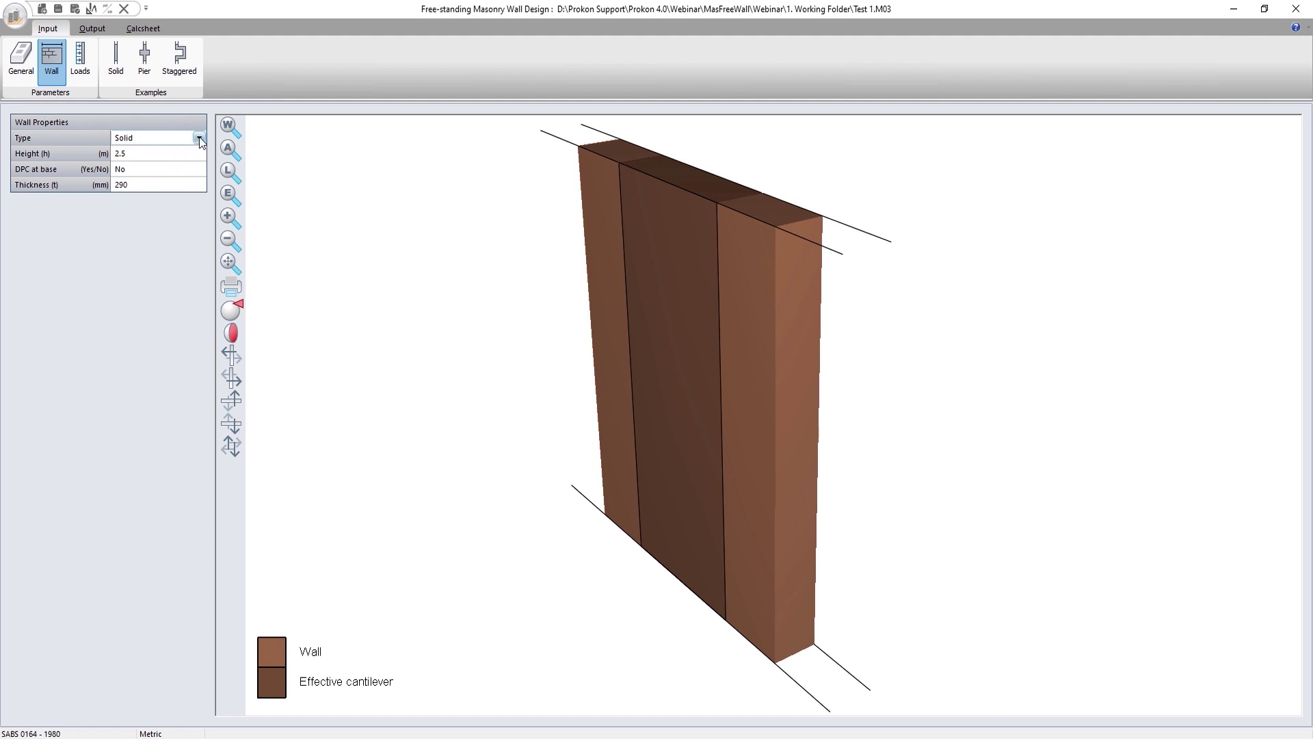
click(199, 138)
click(185, 178)
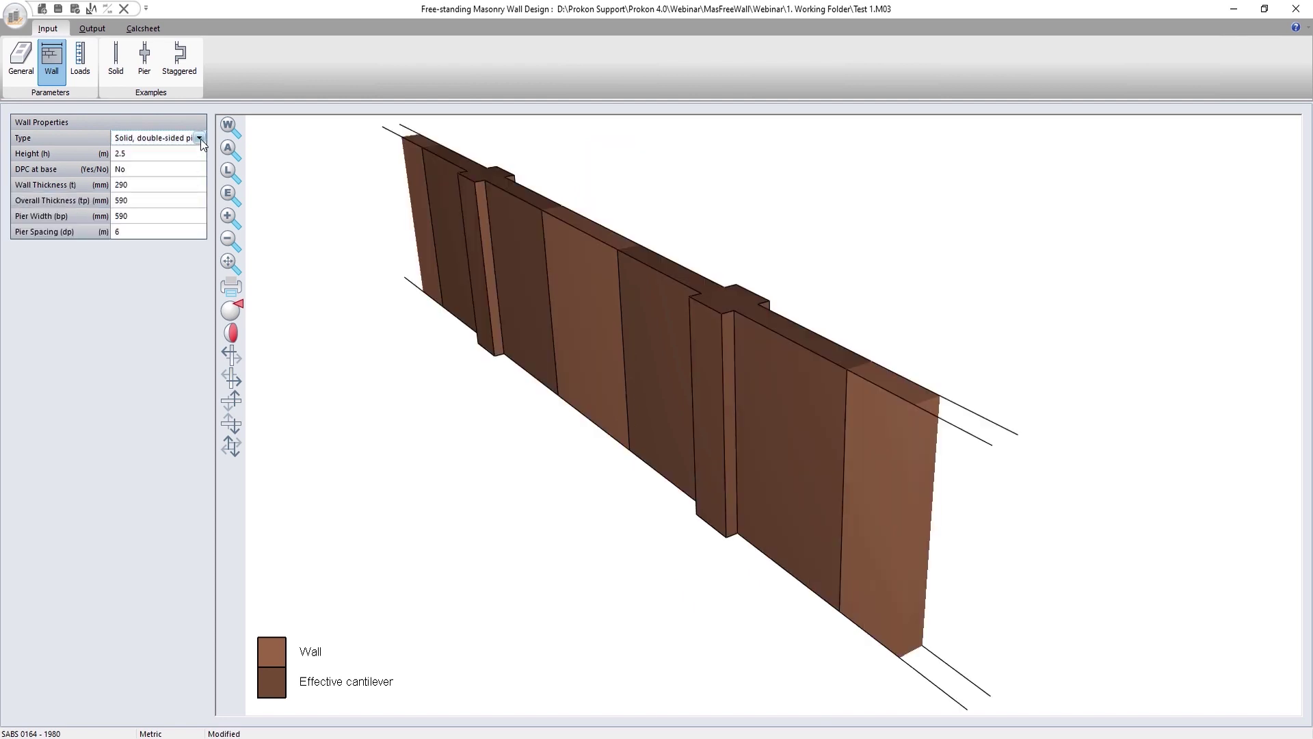
click(200, 138)
click(187, 186)
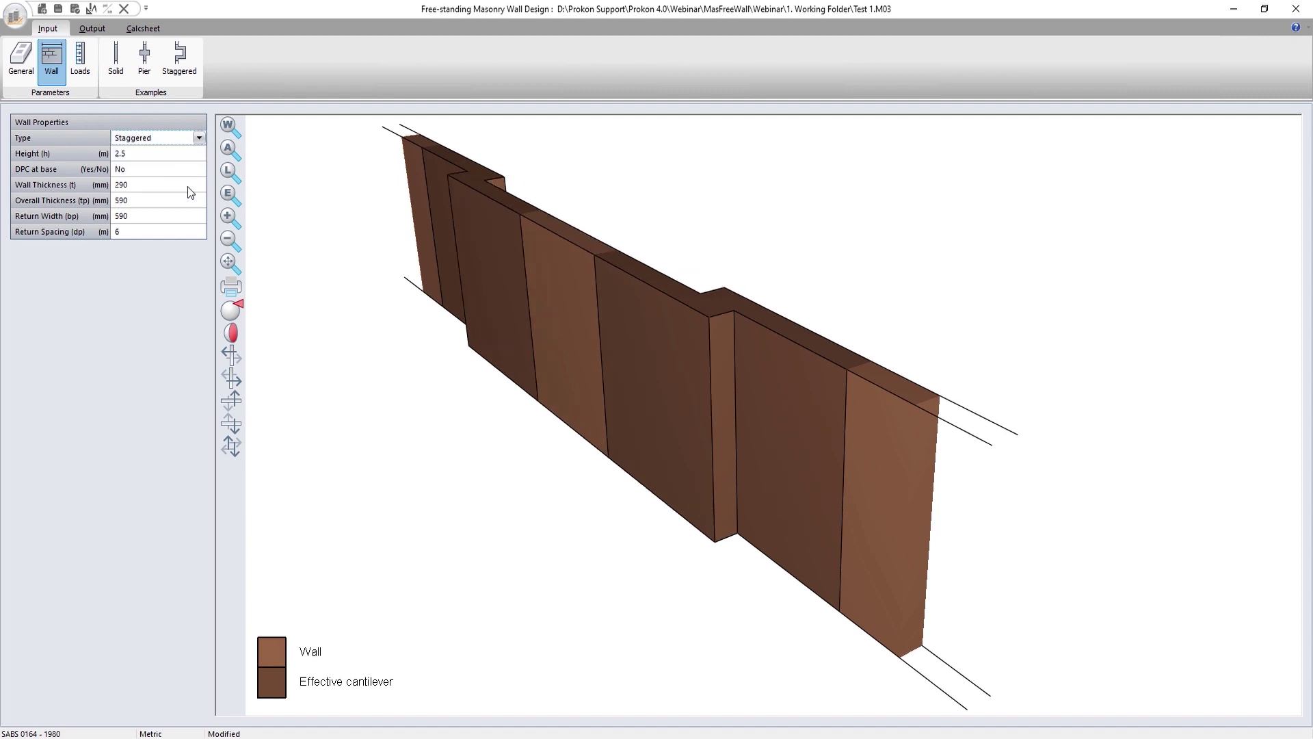
- Give the wall 690 mm overall thickness and 5 m return spacing, then view combination C1's loads
click(184, 197)
click(199, 200)
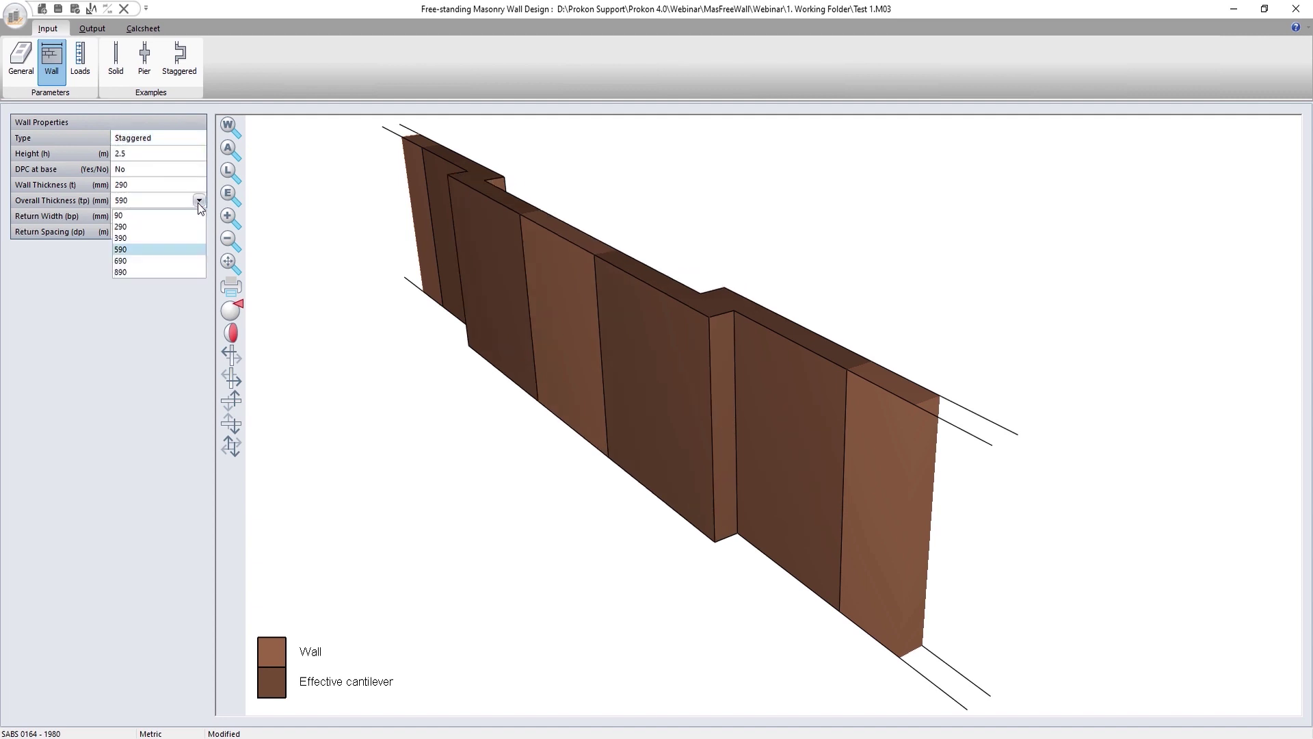
click(176, 261)
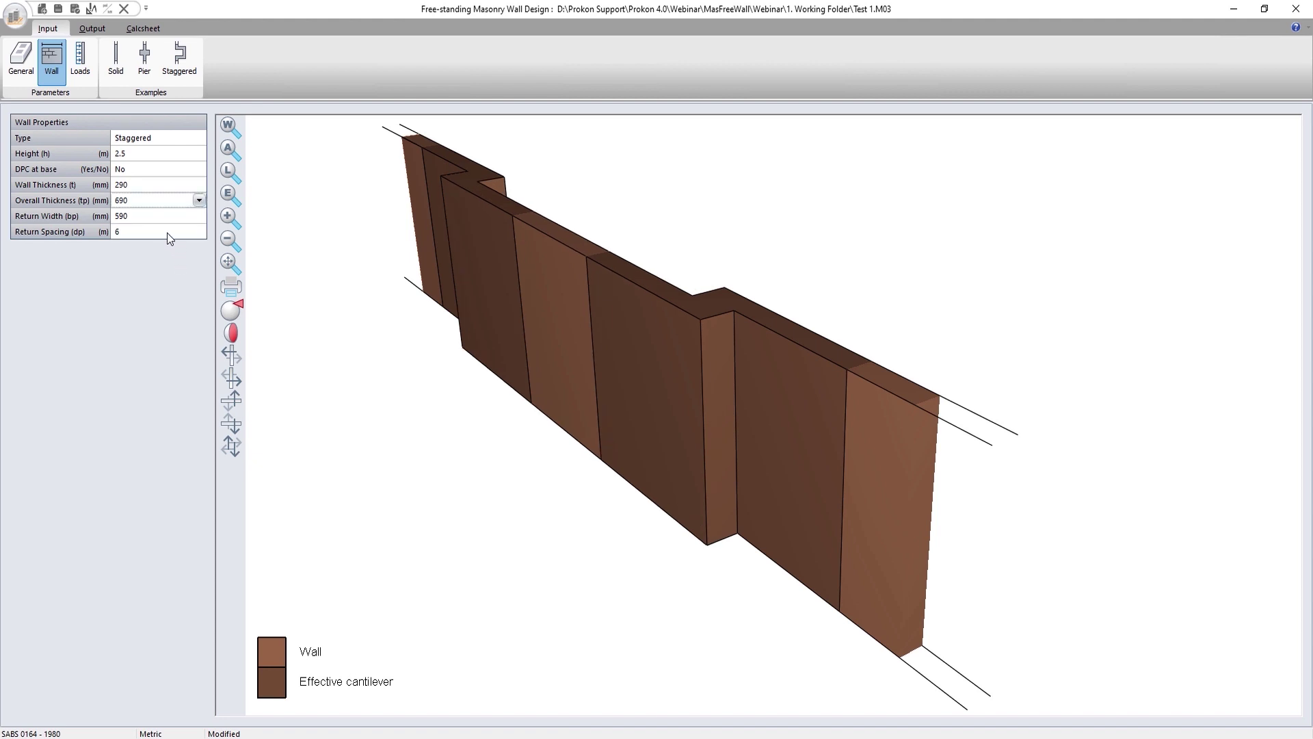
click(167, 232)
text(5)
key(Return)
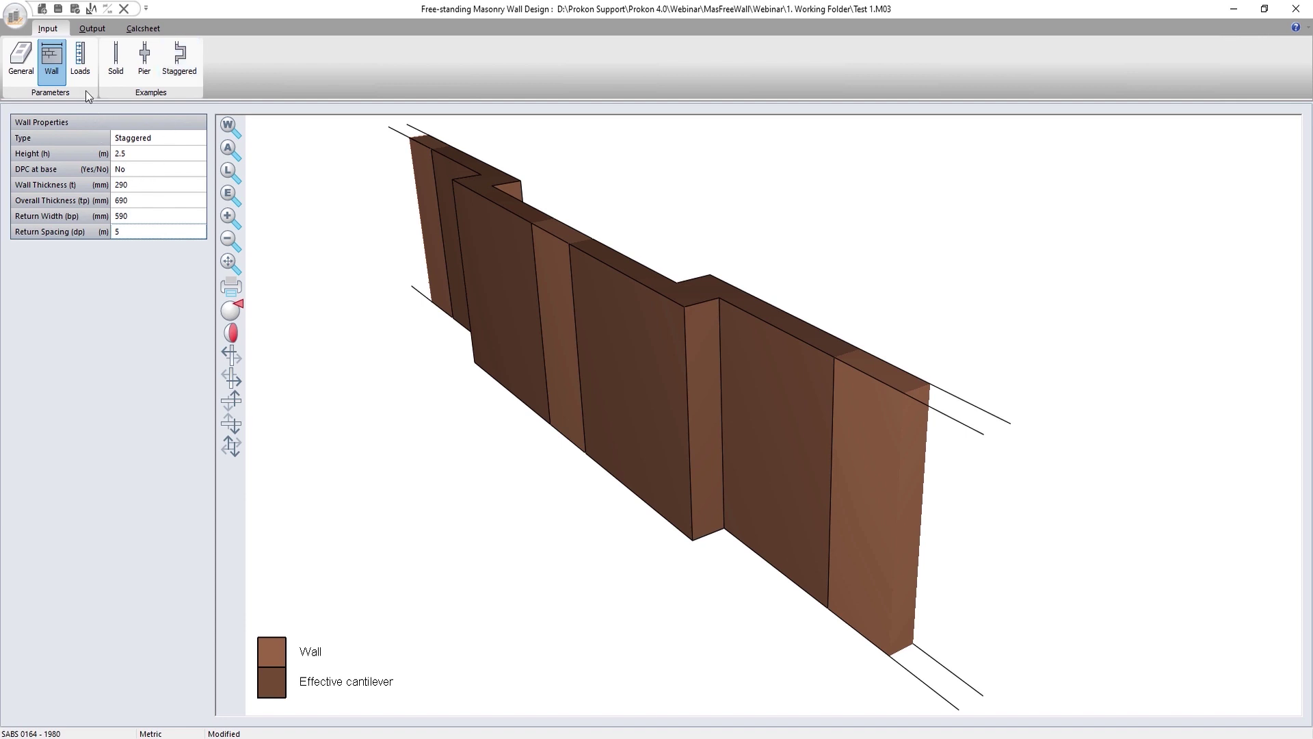
click(80, 61)
click(58, 148)
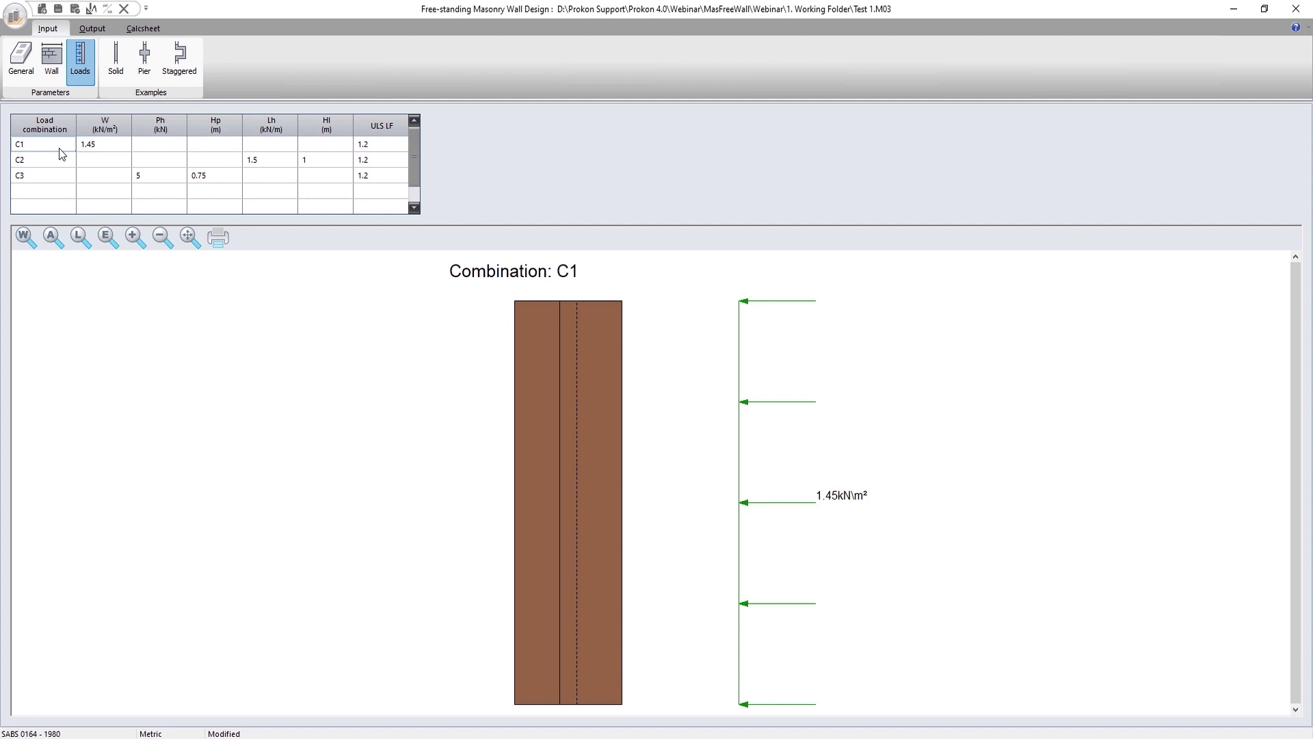
- Preview the next load combination's loading, then view the Output checks for C1
key(Down)
key(Down)
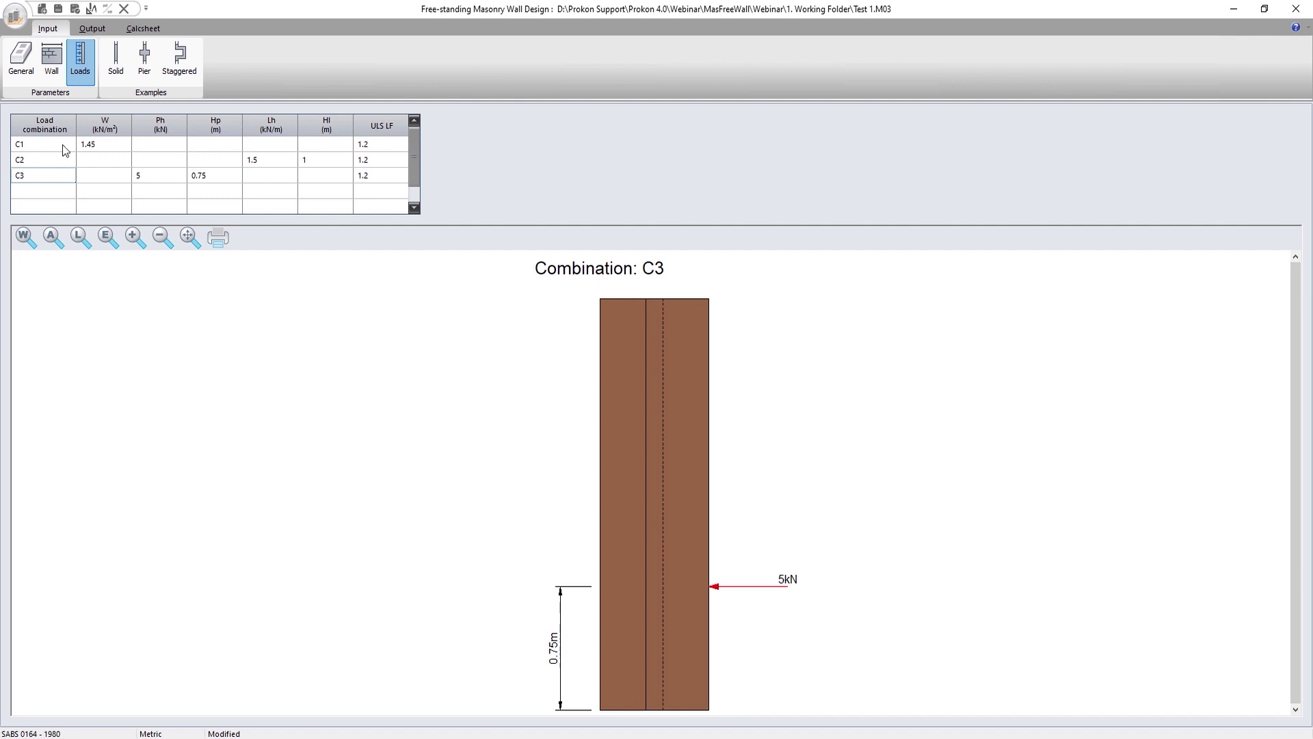
click(95, 30)
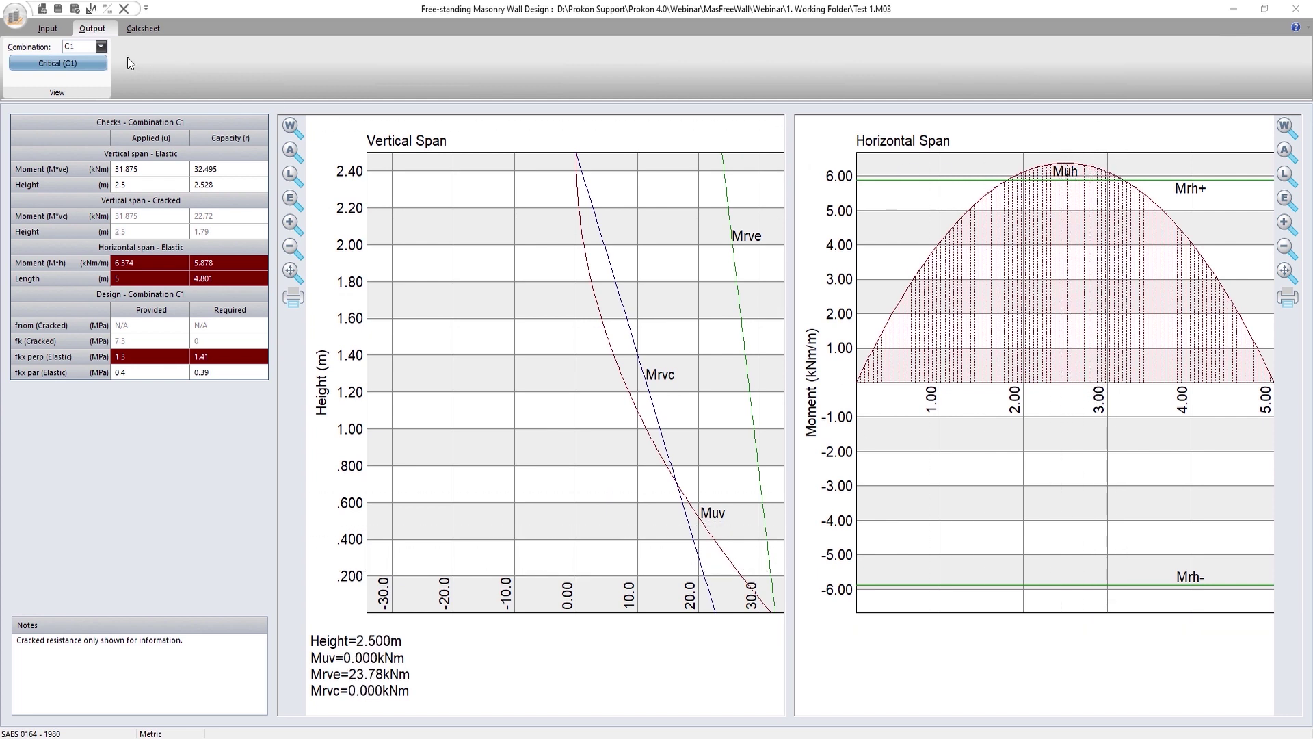
- Show the Output checks for combinations C2 then C3, then open the Calcsheet report
click(101, 46)
click(95, 68)
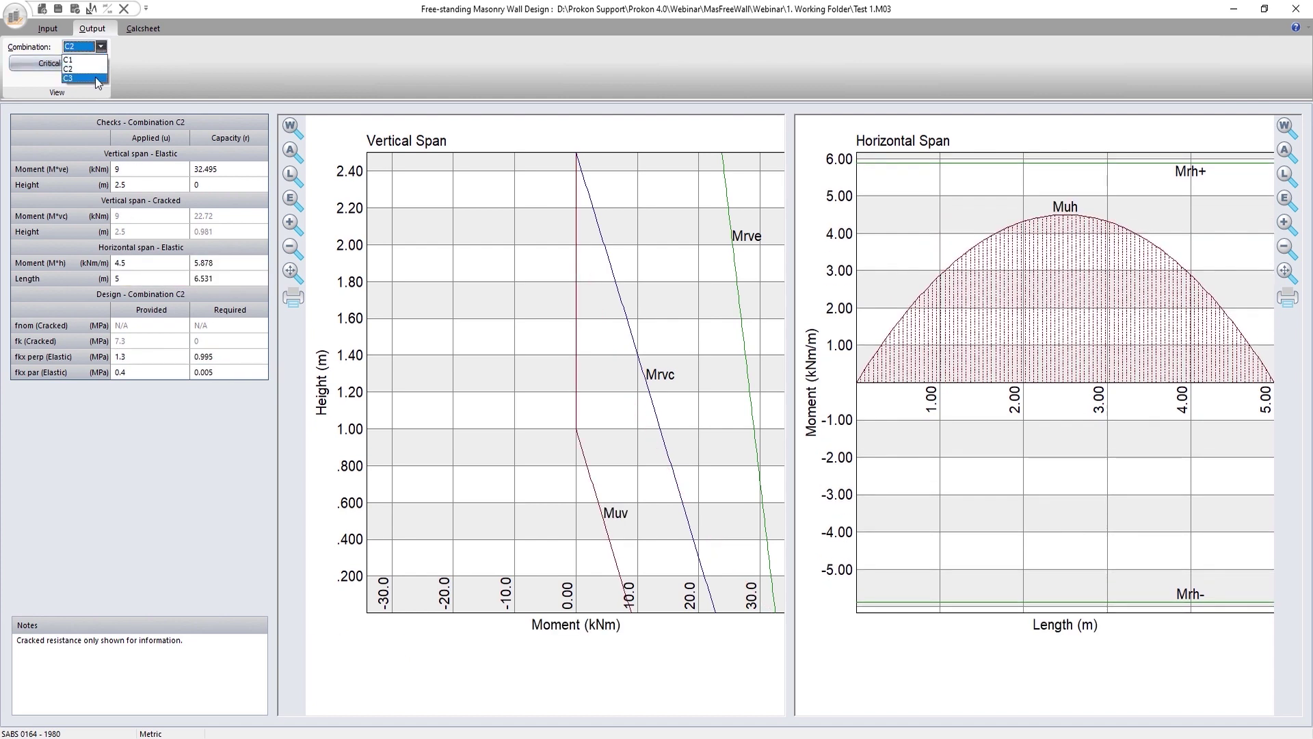
click(96, 78)
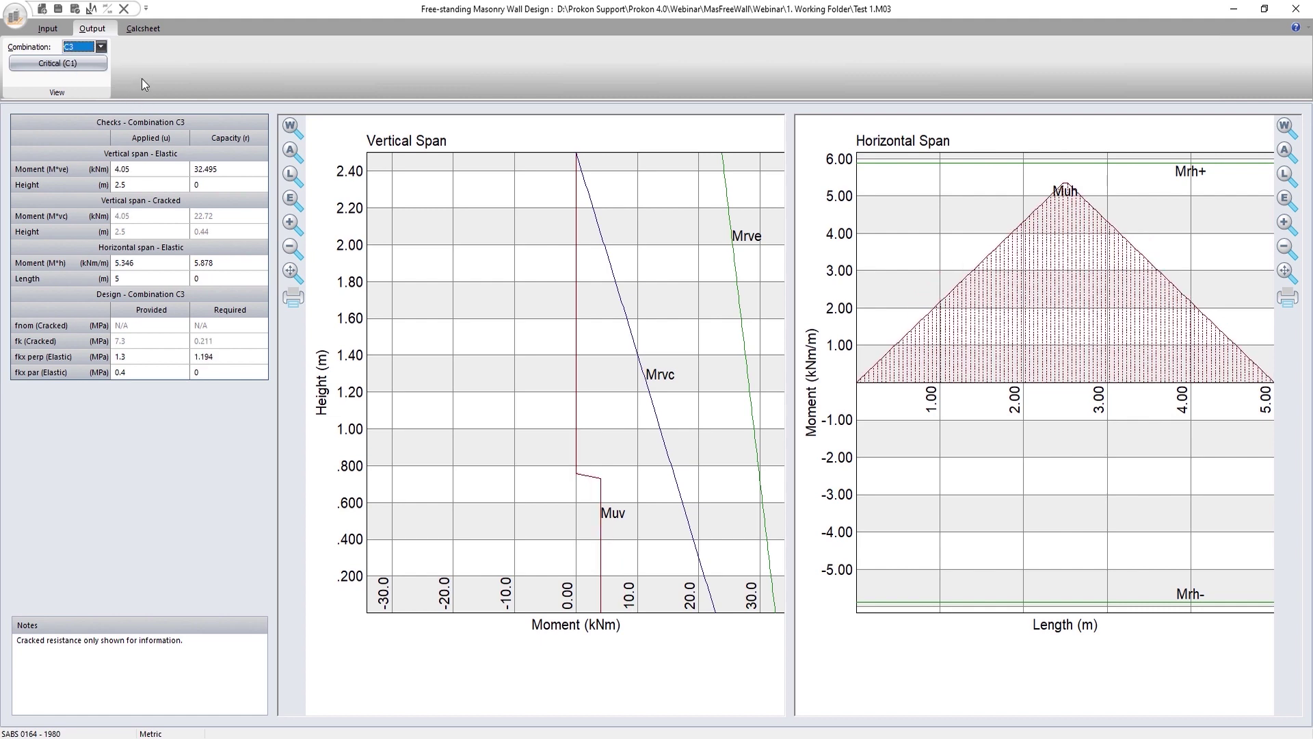
click(144, 31)
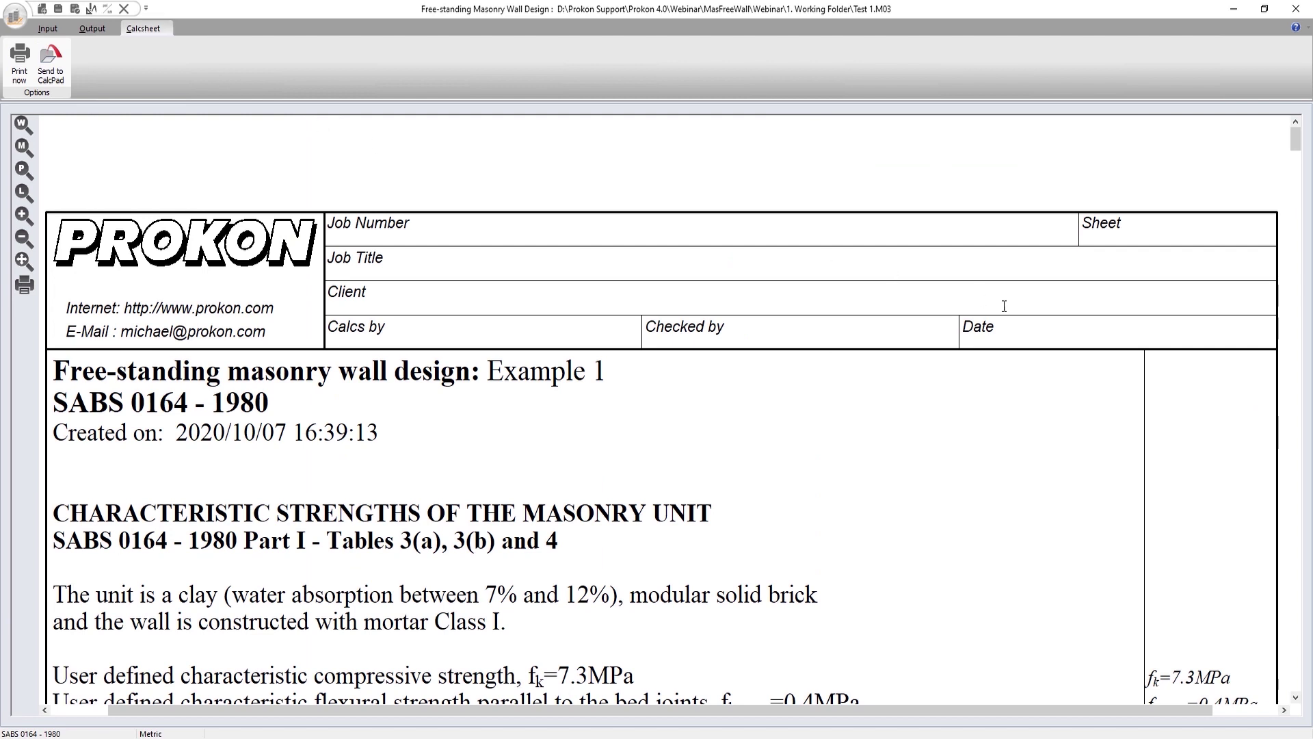
- Zoom the calc sheet out to a full page and scroll down to page 2
click(25, 239)
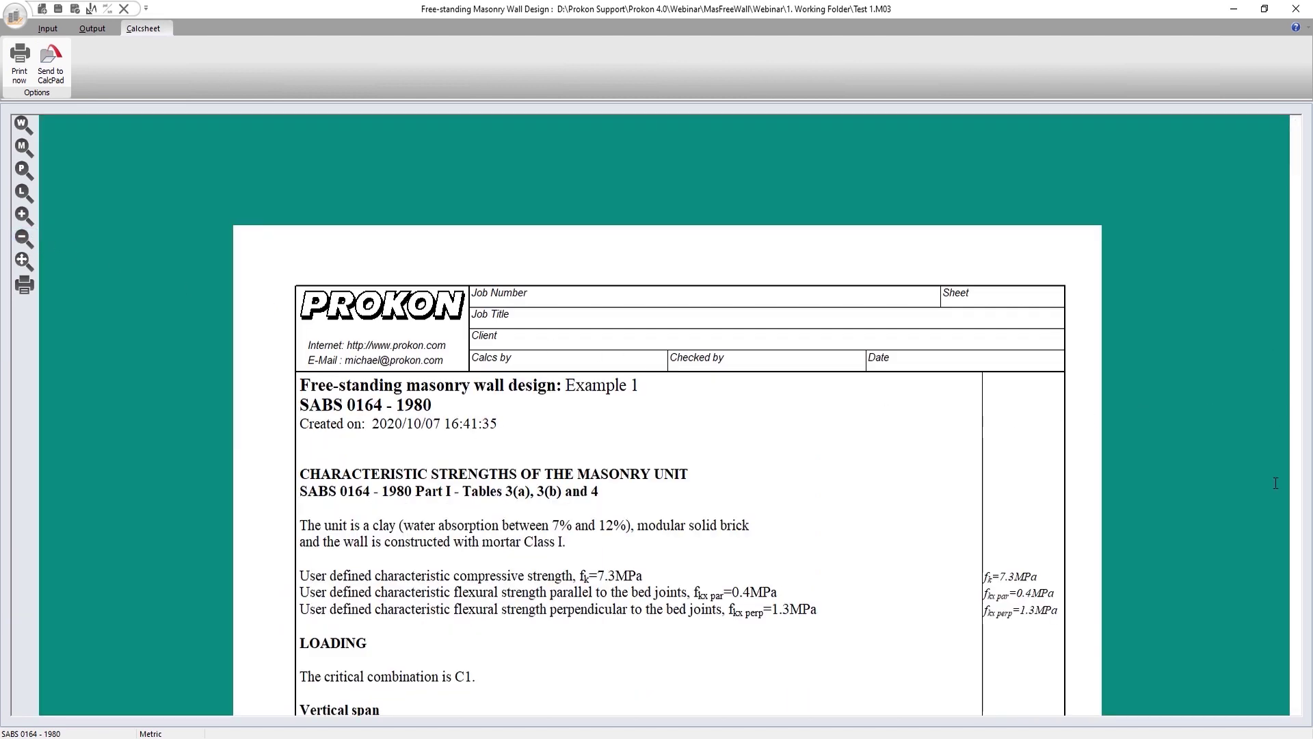
drag(1295, 181, 1309, 623)
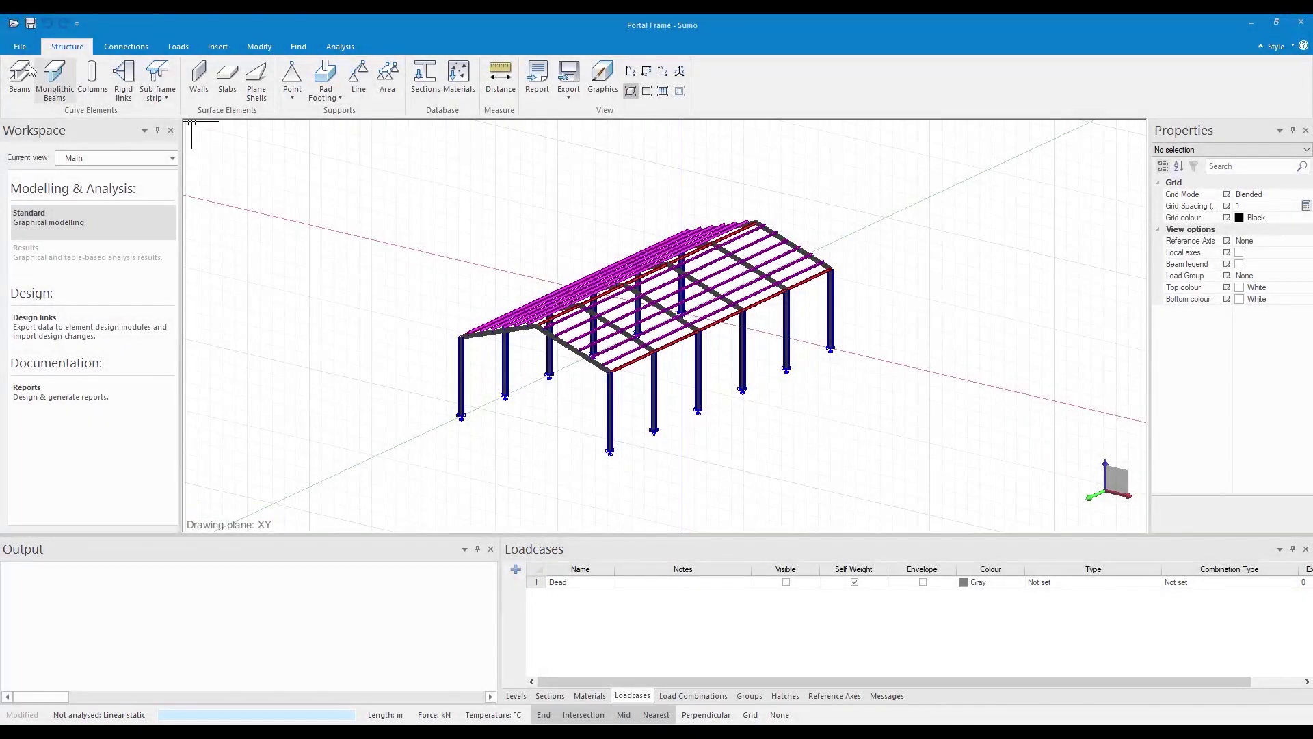
- Export the model as IFC file 'Portal Frame' and acknowledge the success message
click(21, 46)
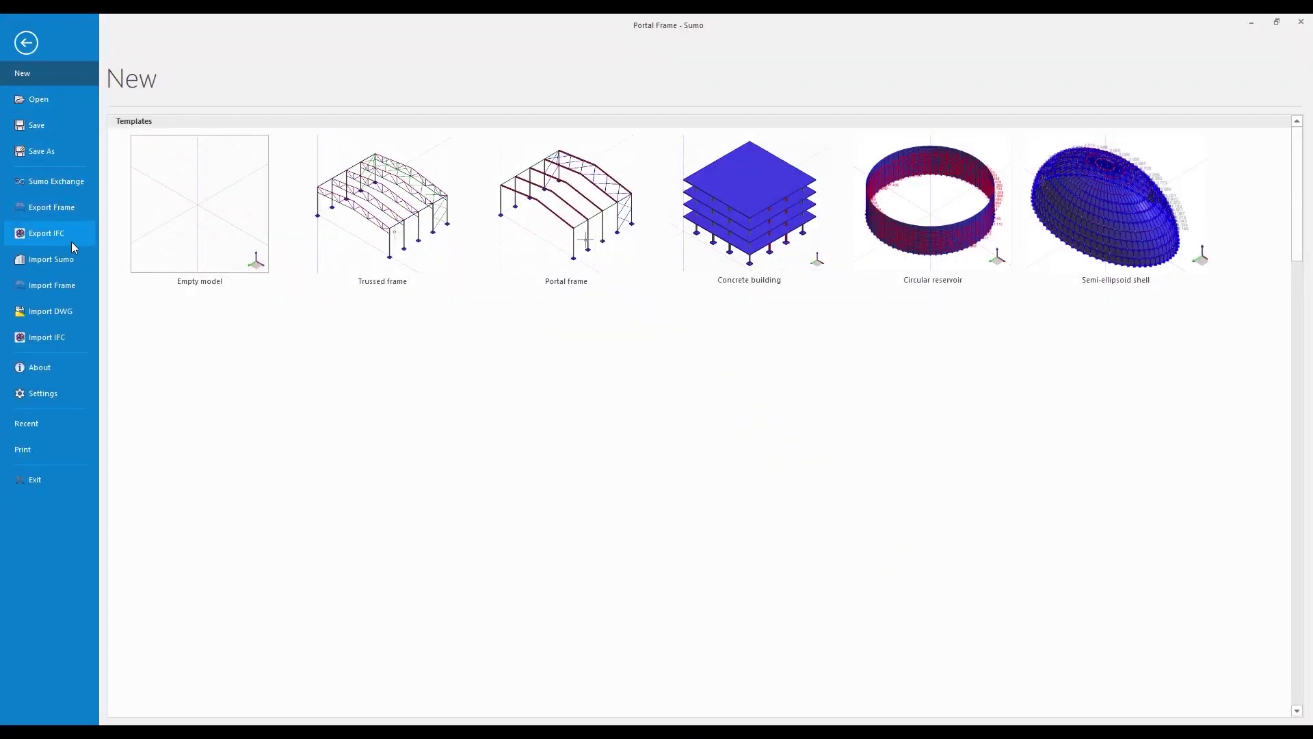
click(72, 243)
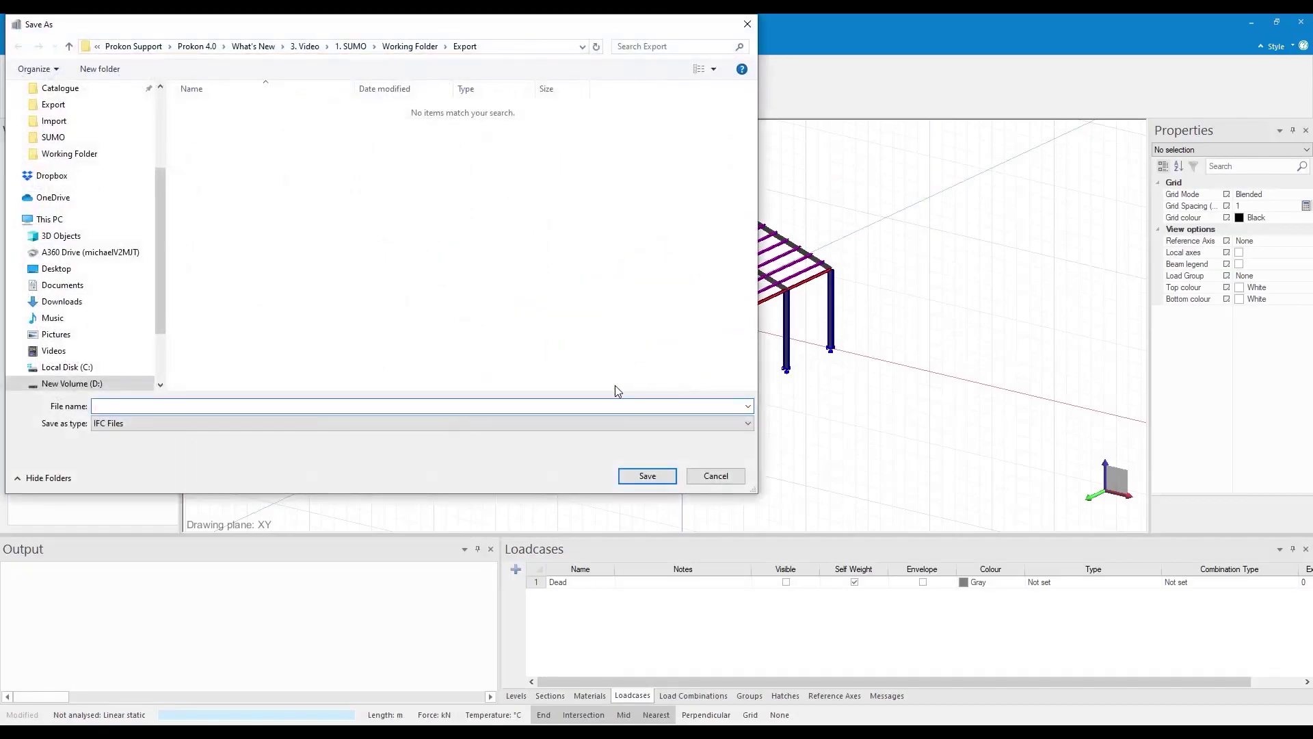
text(Port)
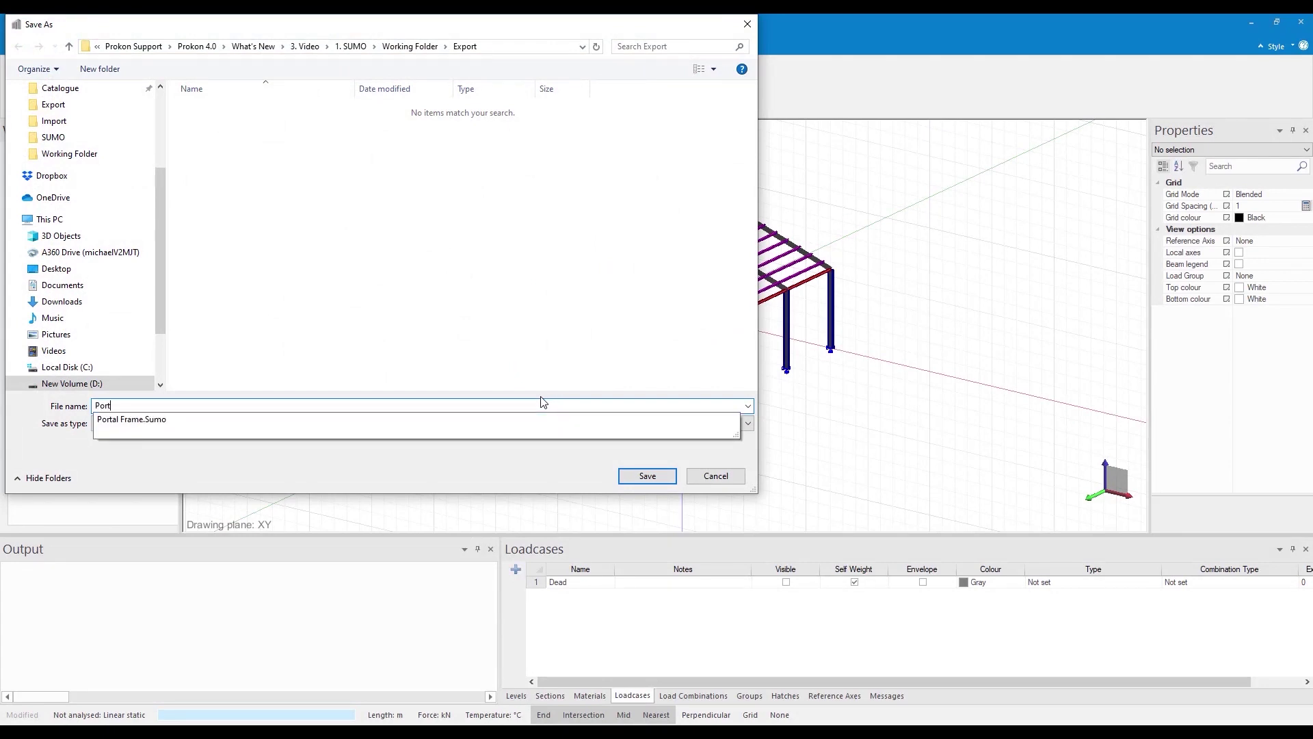
text(al Frame)
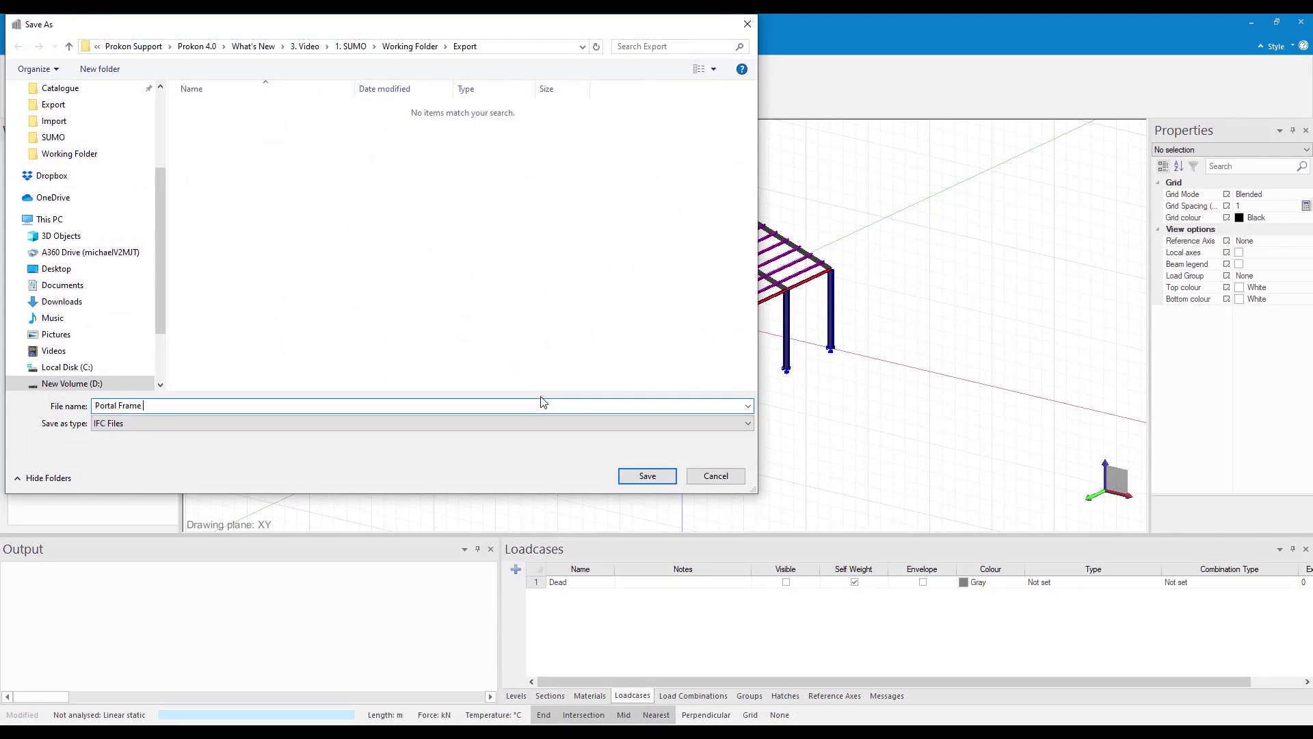
click(630, 477)
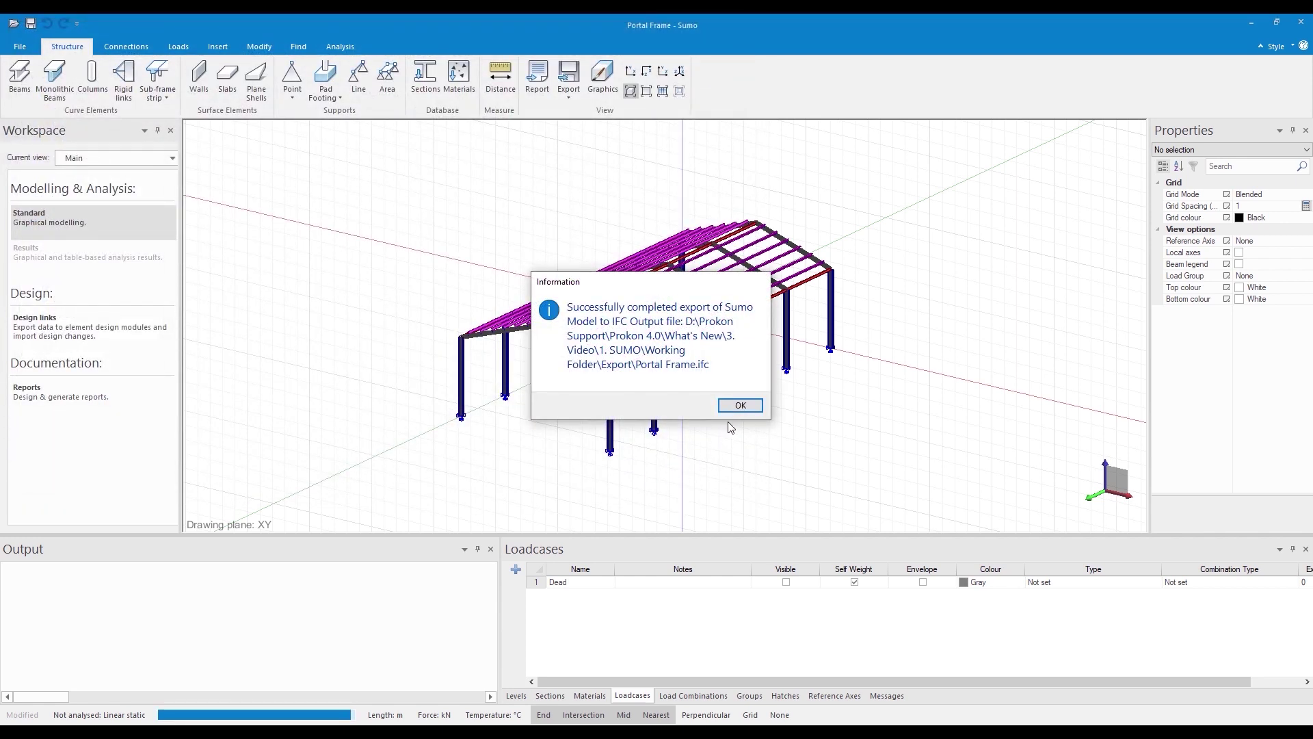
click(740, 406)
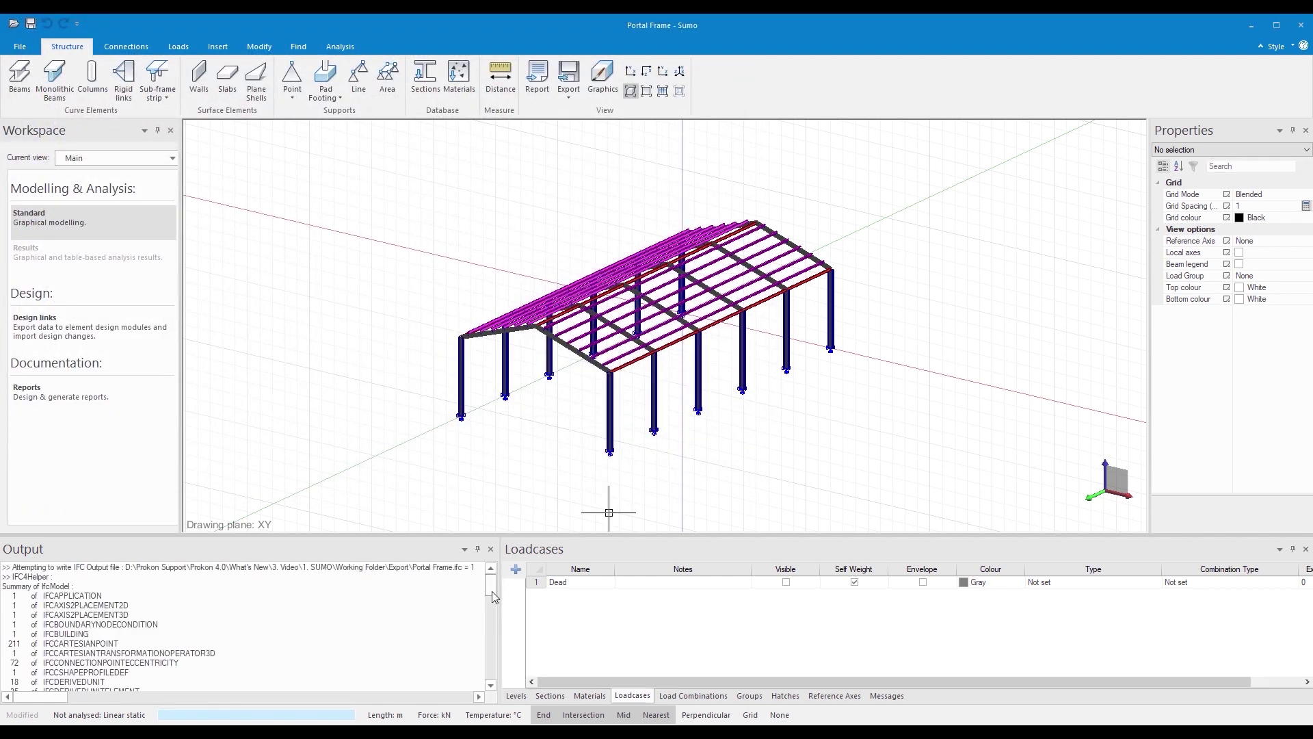
- Start an empty model, then import the Warehouse IFC file and acknowledge the import message
click(19, 48)
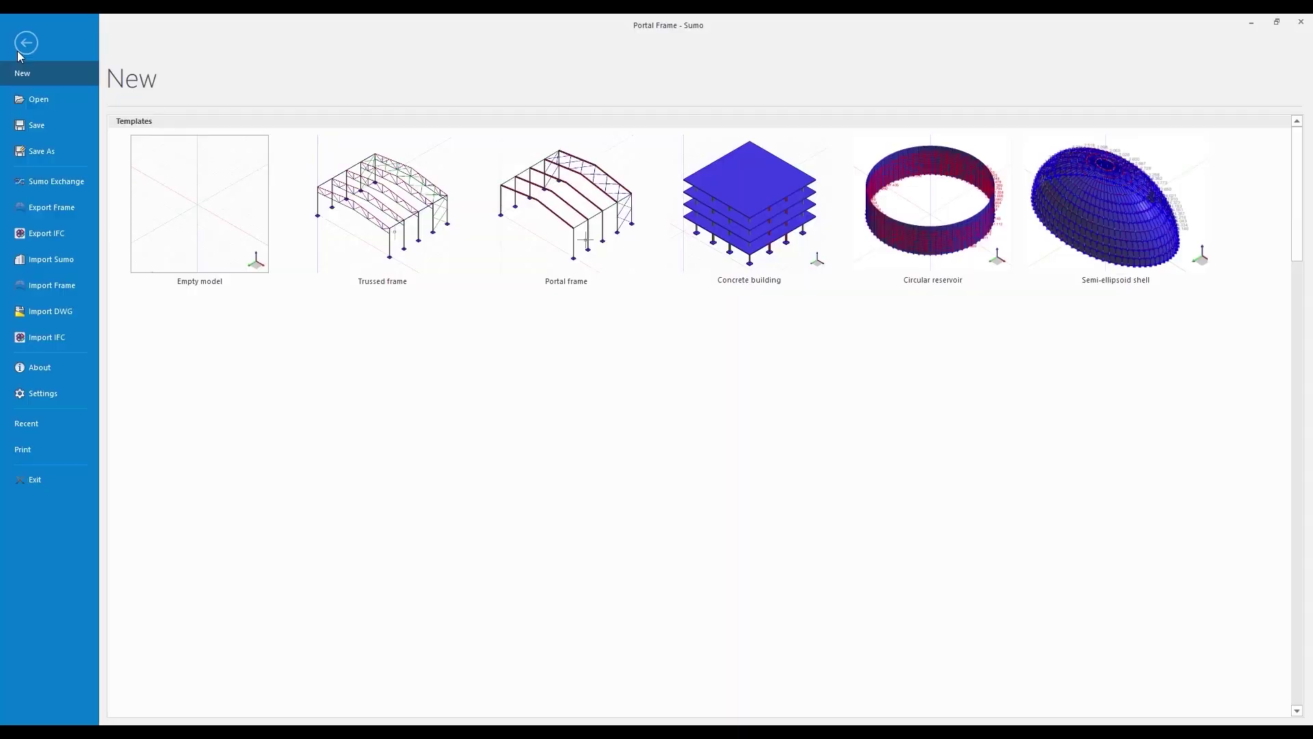
click(171, 194)
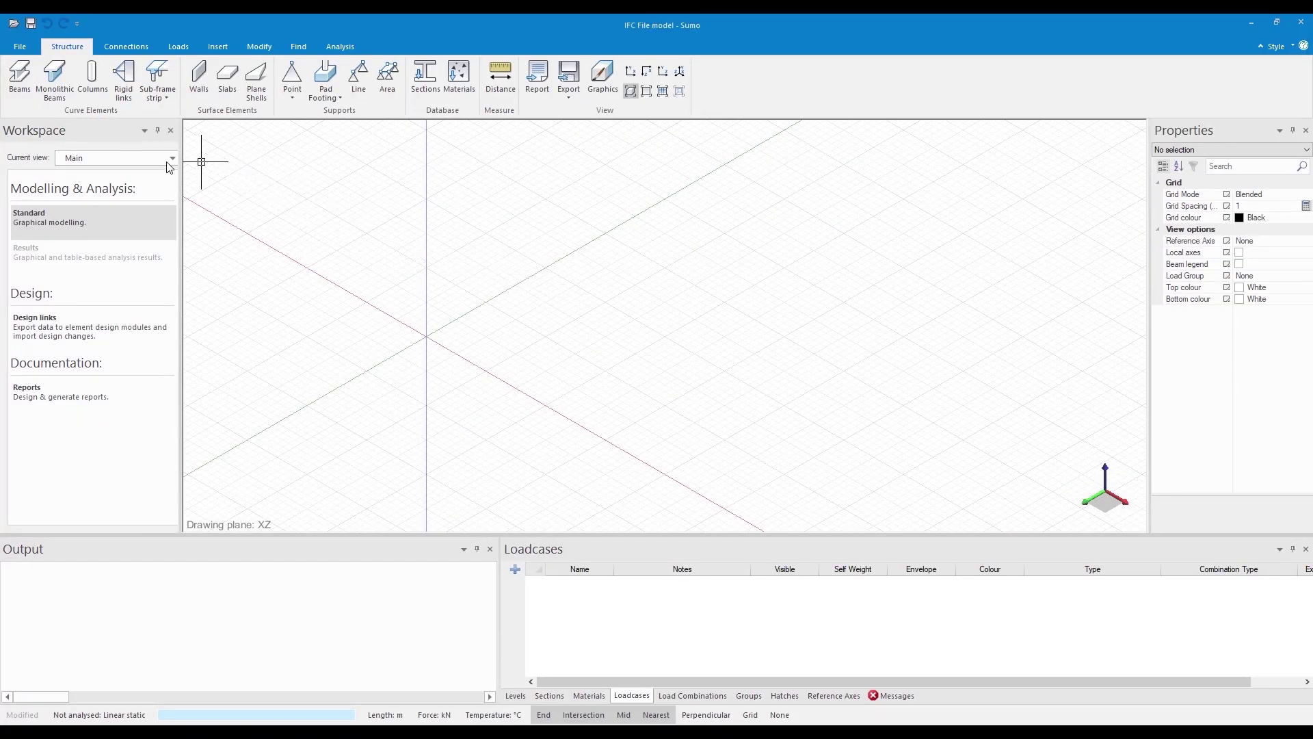
click(20, 46)
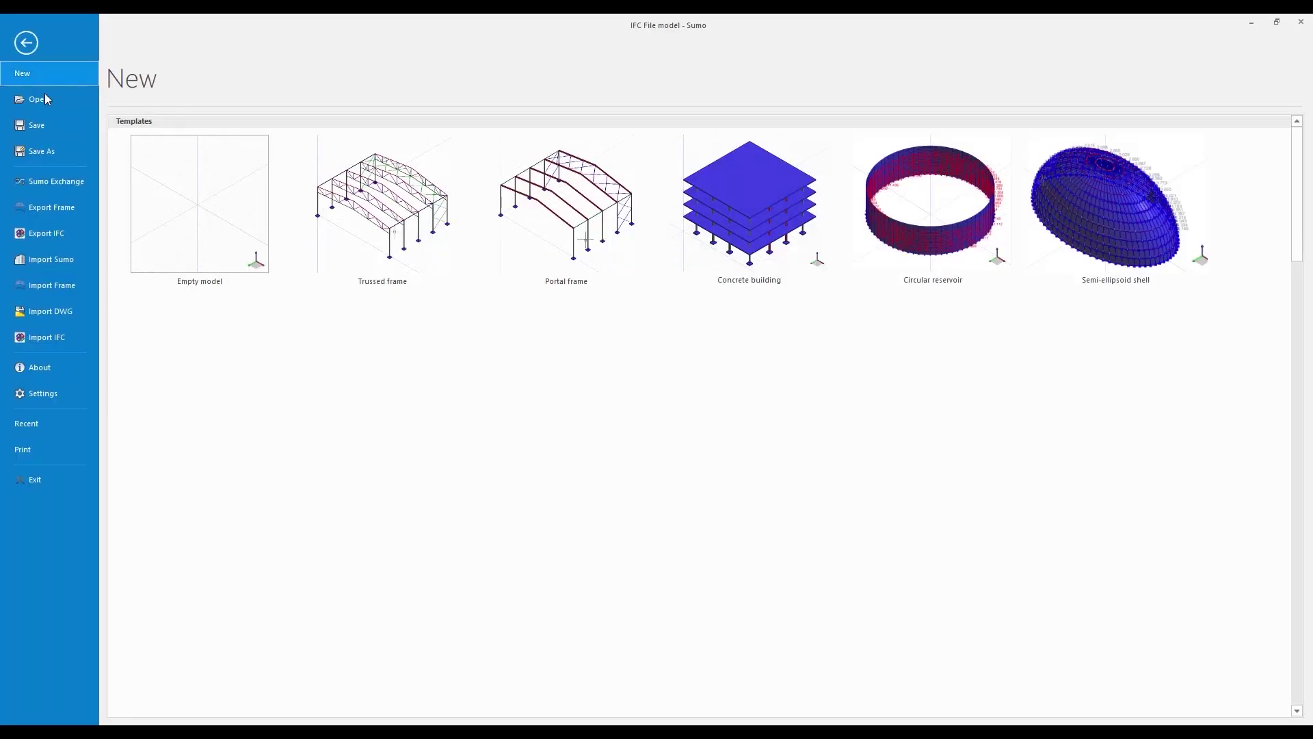
click(76, 340)
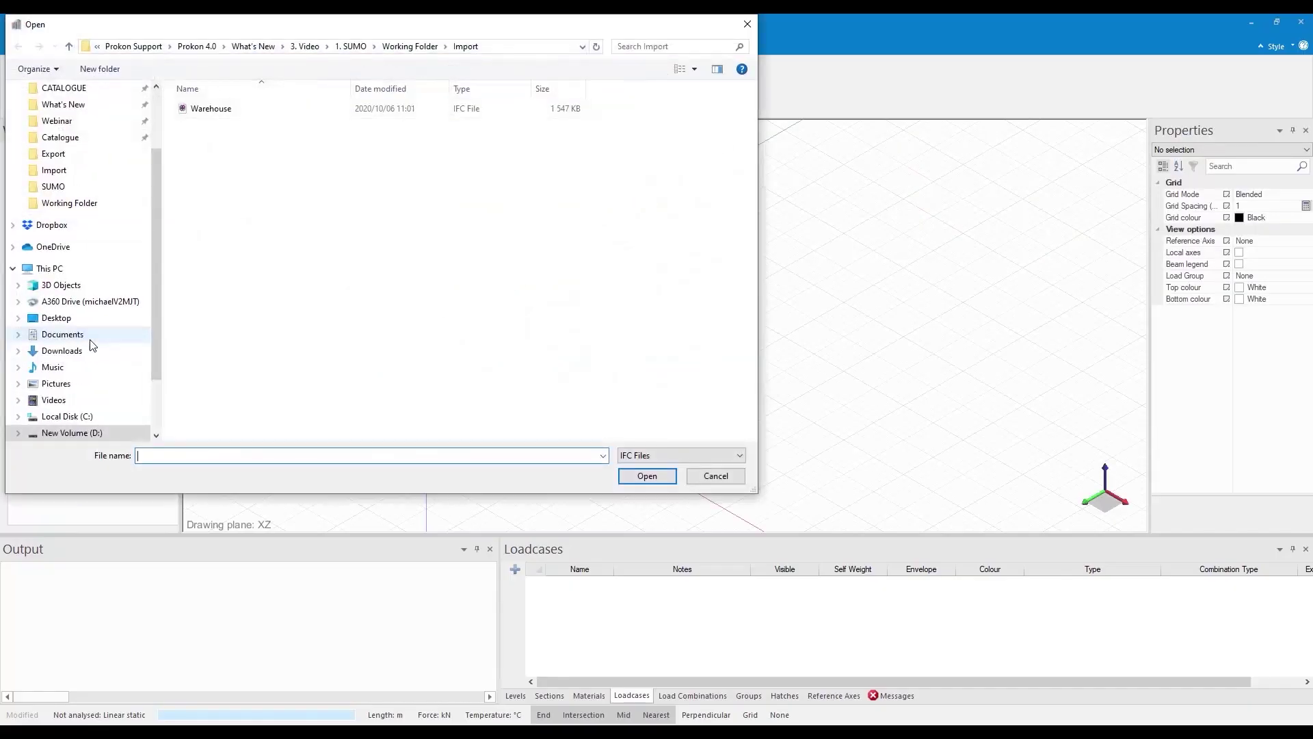
click(425, 119)
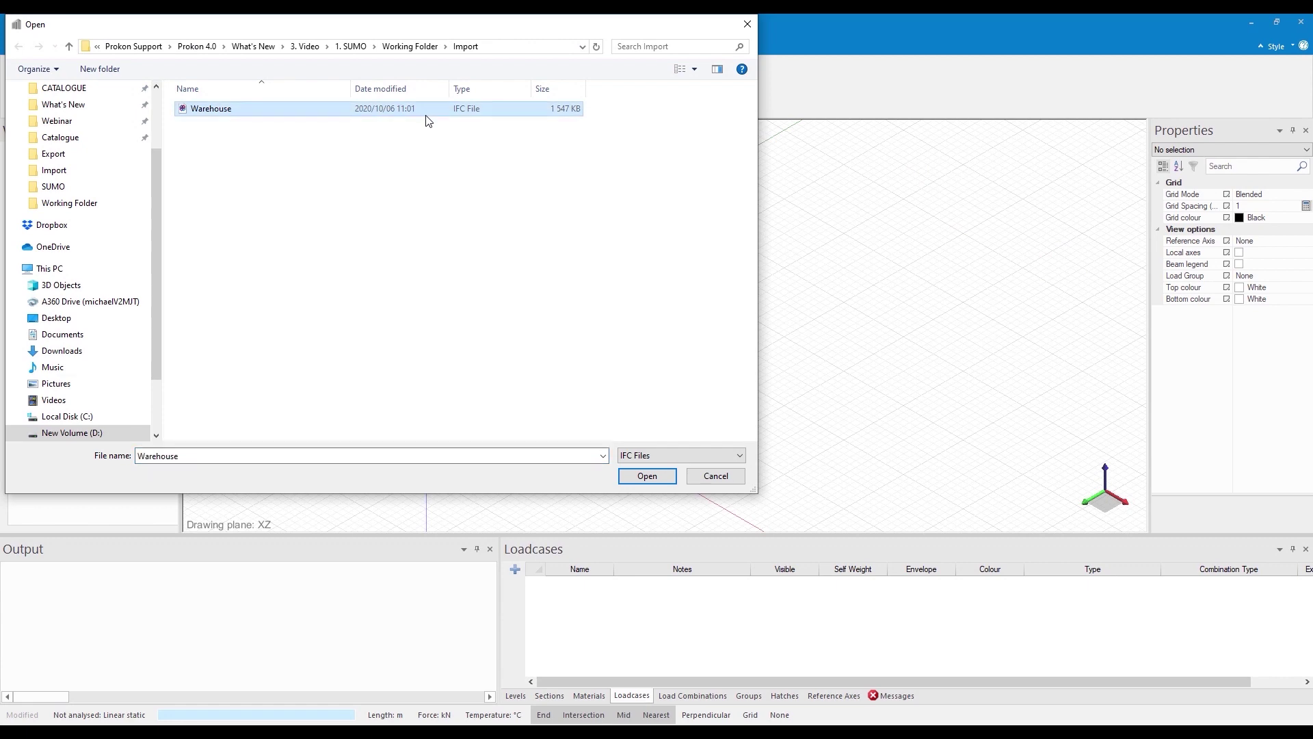
click(642, 479)
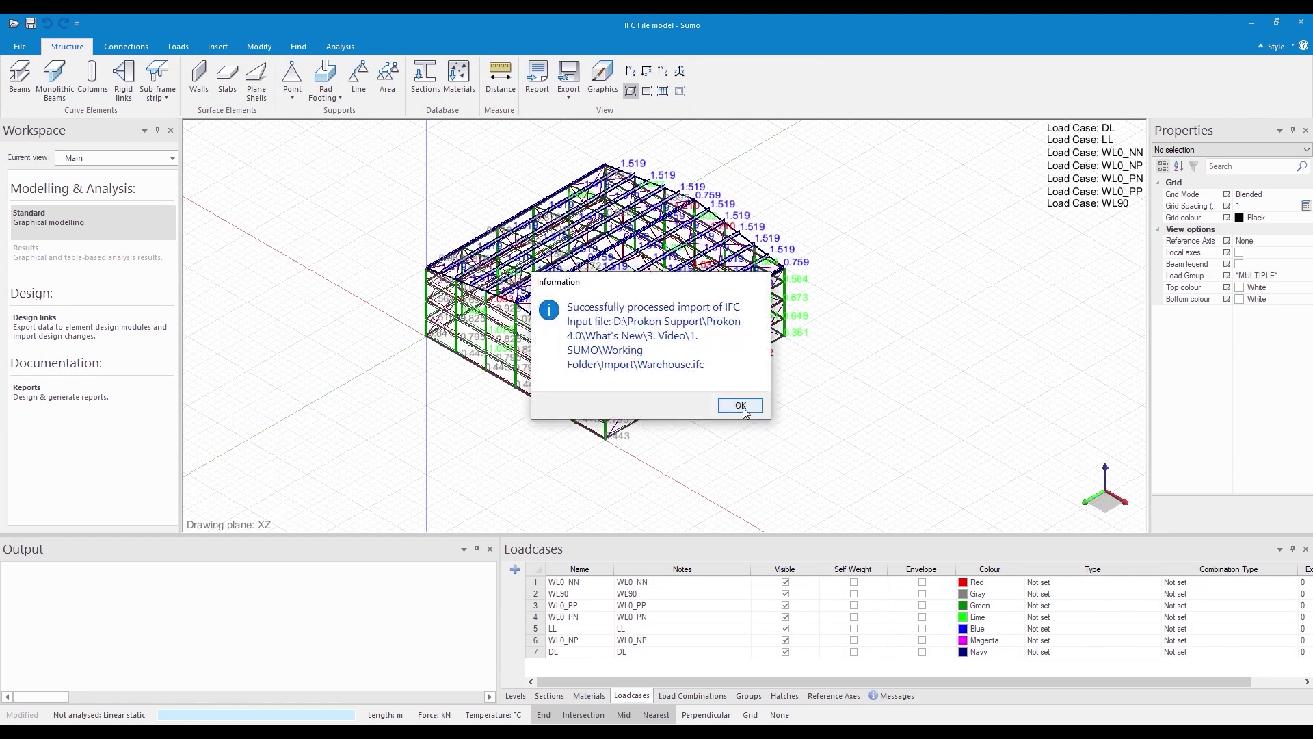
click(742, 406)
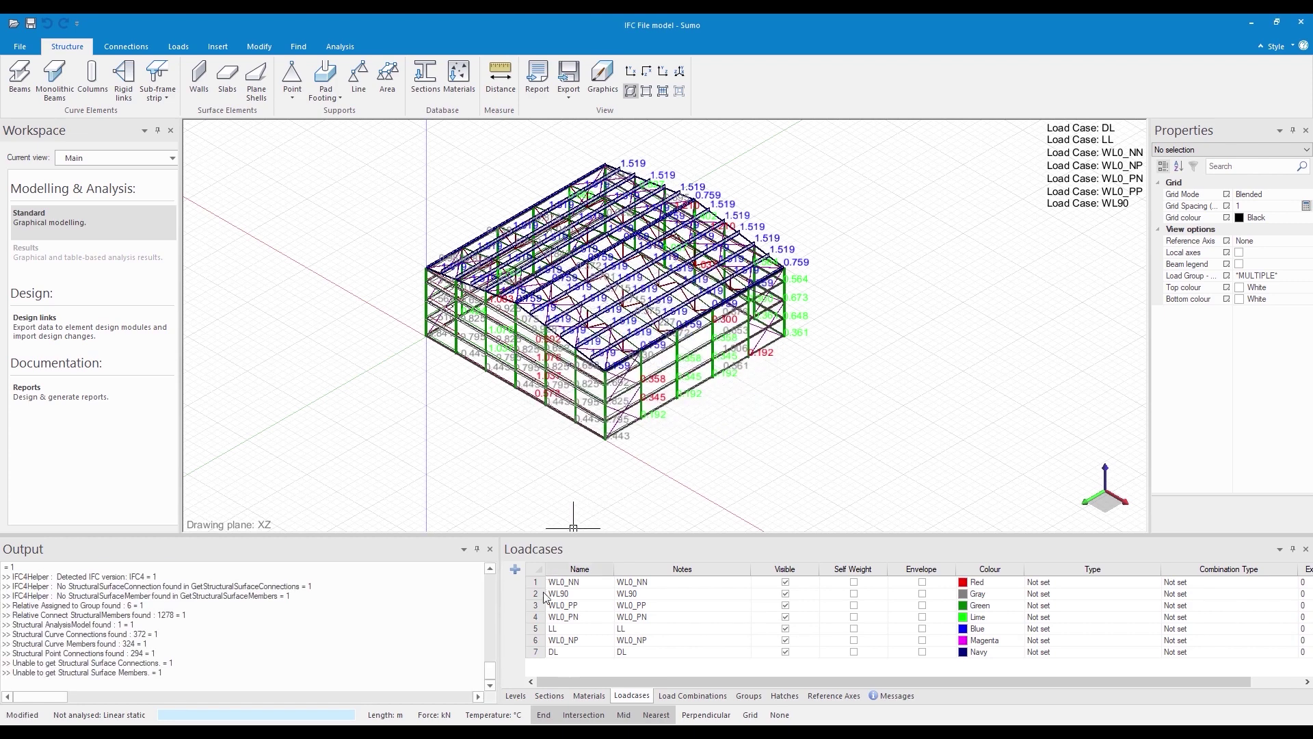
drag(489, 667, 499, 580)
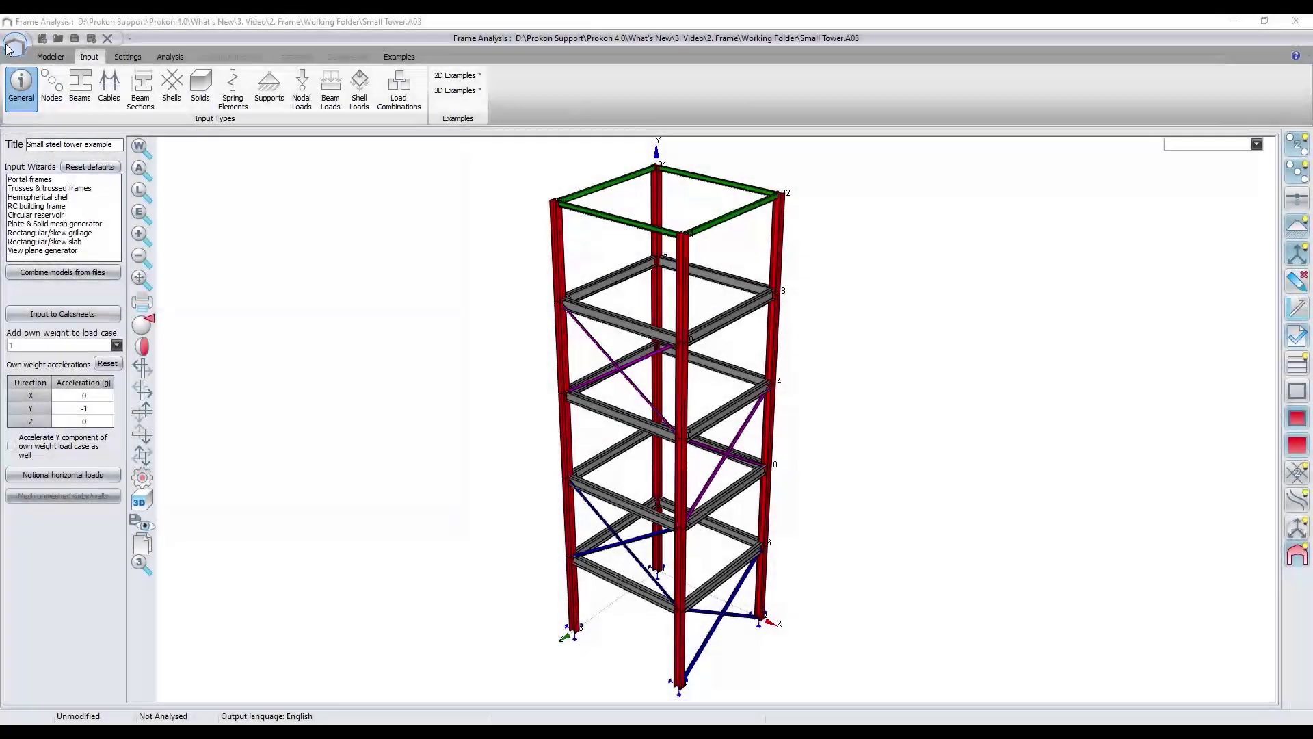
- Start a CIS/2 file export of the tower, keeping South Africa:Robot as naming standard
click(15, 45)
mouse_move(69, 229)
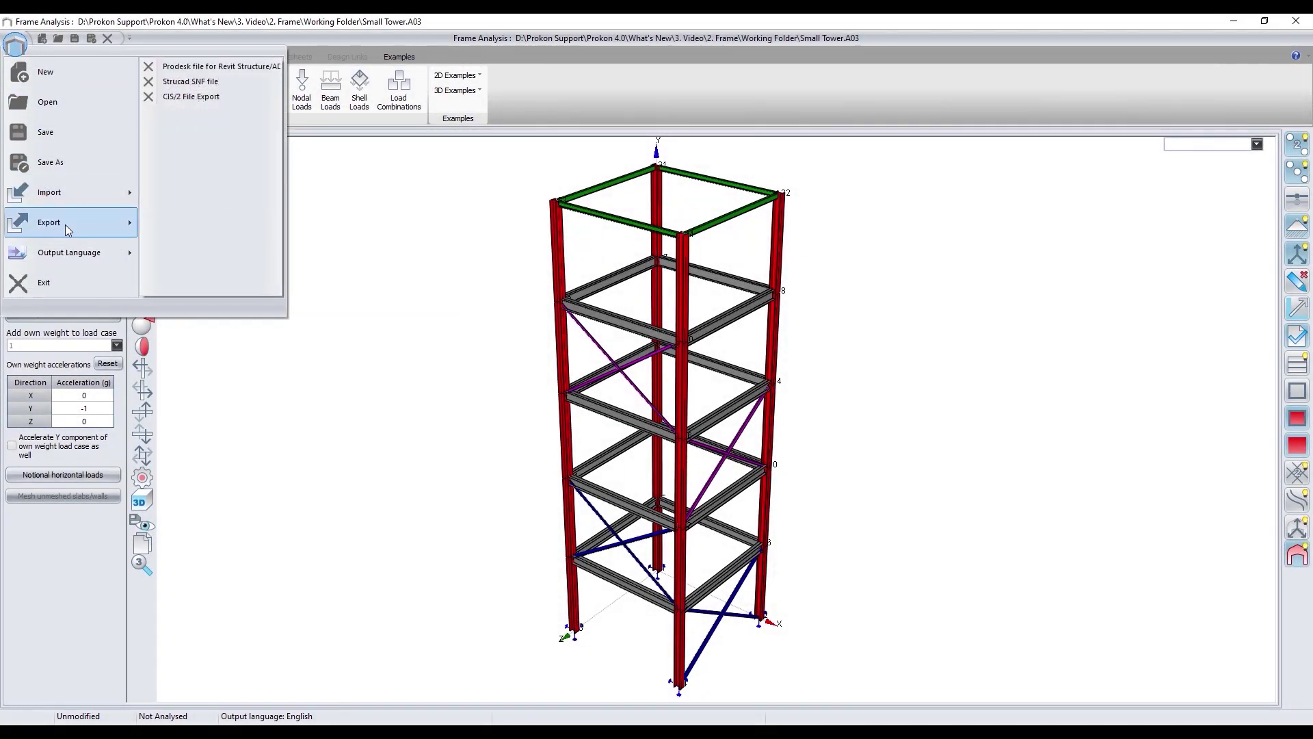
click(235, 98)
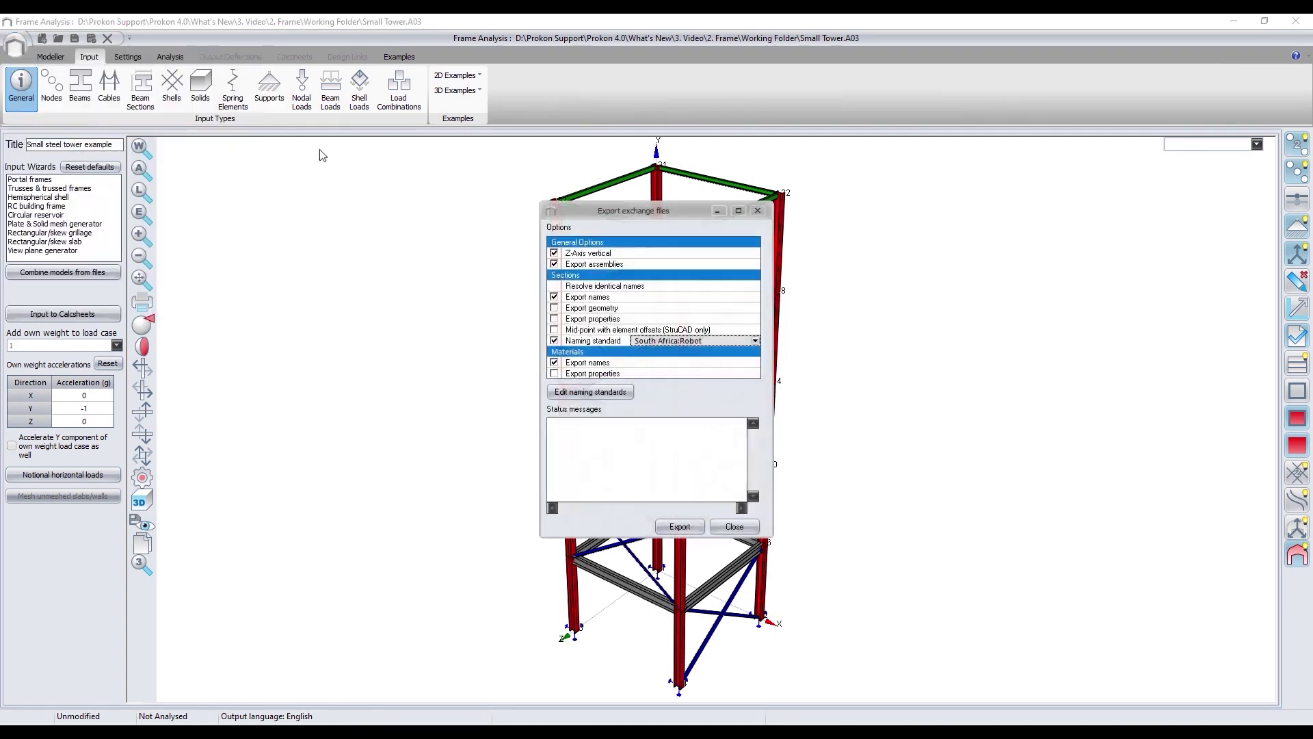
click(756, 341)
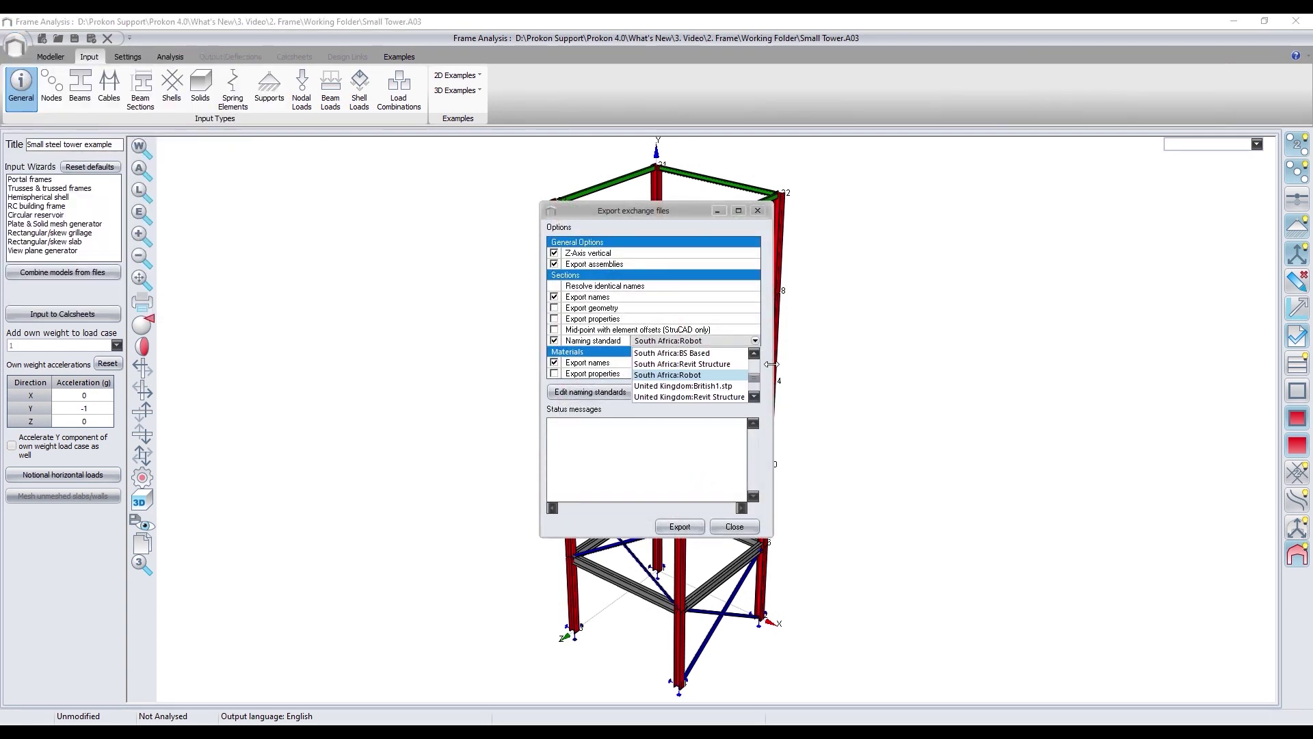
click(762, 417)
- Review the IPE, UB and UC section name mappings, then run the export
click(622, 397)
click(613, 268)
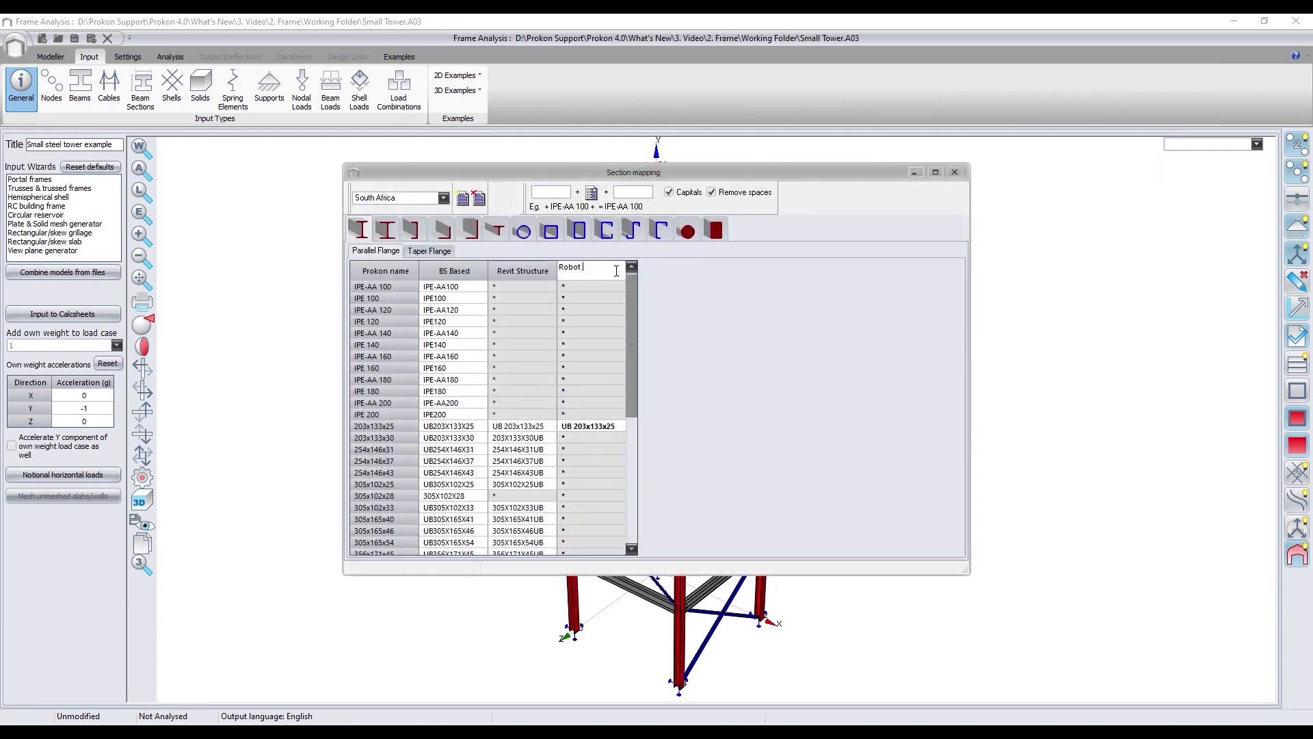
click(387, 231)
click(361, 230)
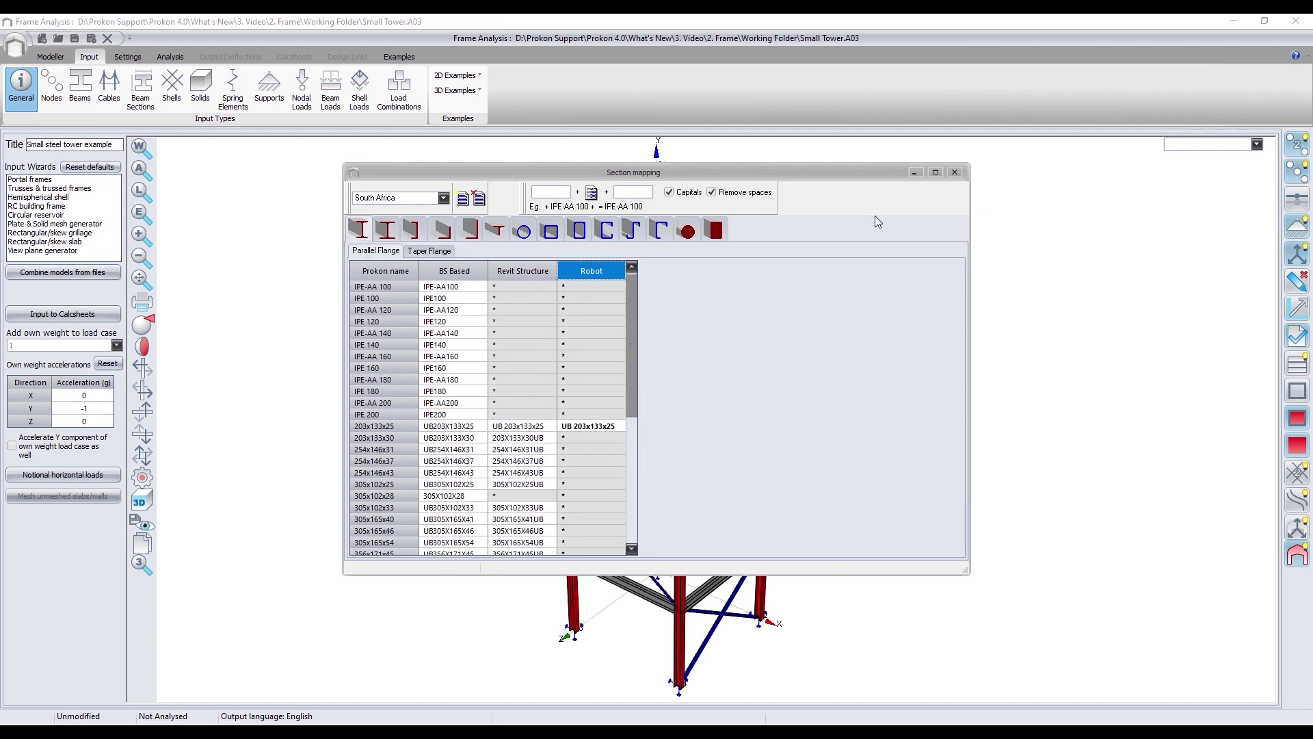
click(955, 173)
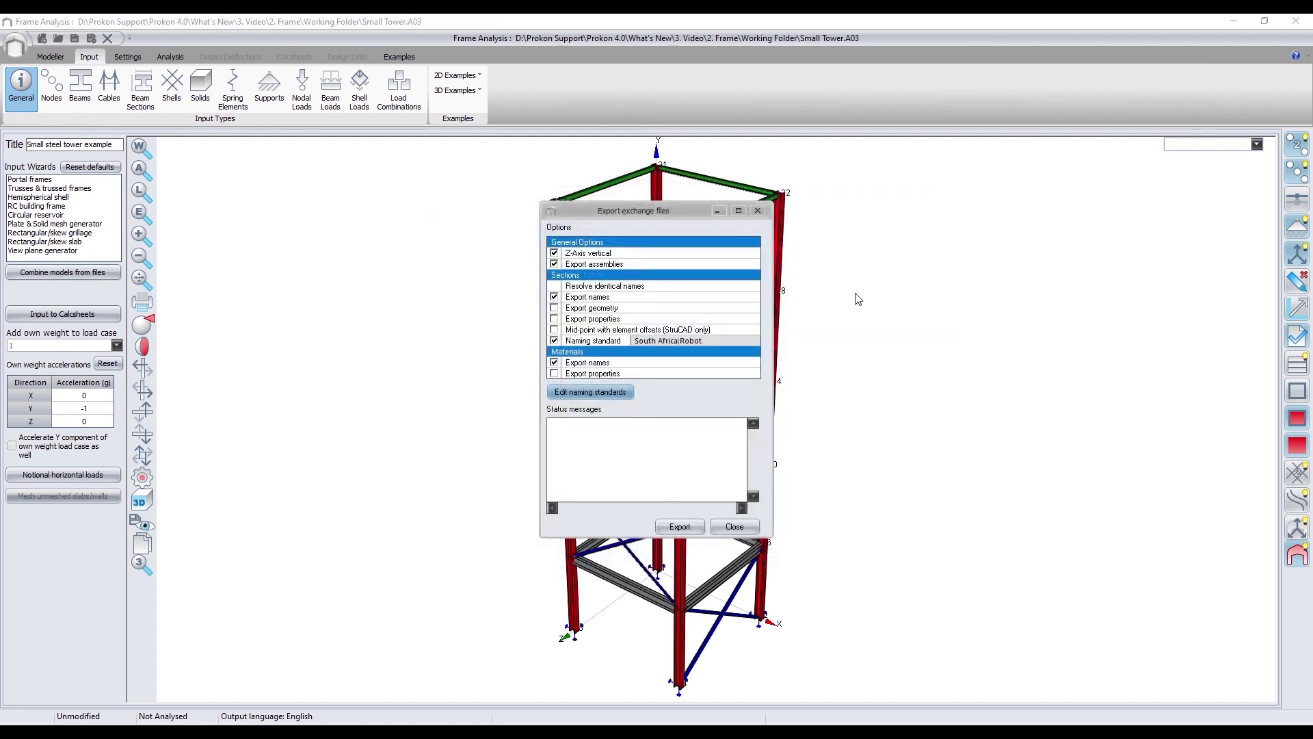
click(689, 533)
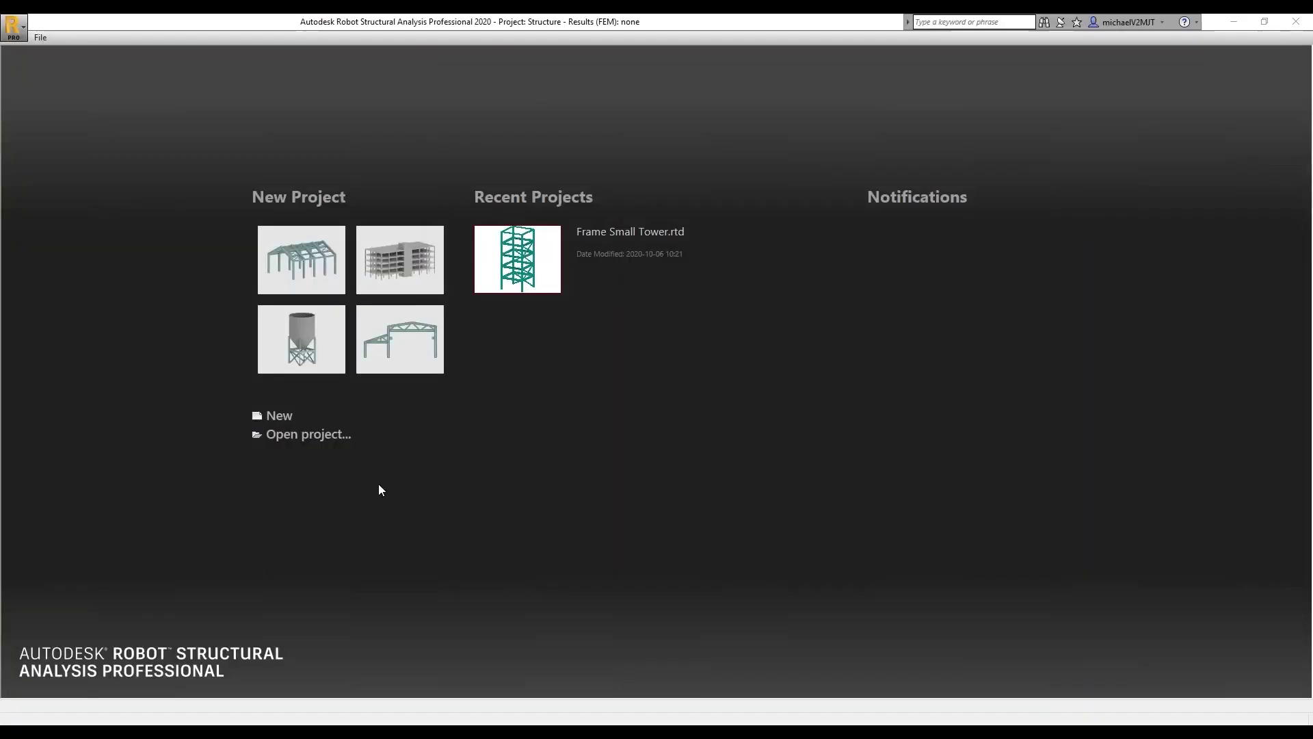
- Open Frame Small Tower.stp, merge it into the project, and show members as section shapes
click(337, 438)
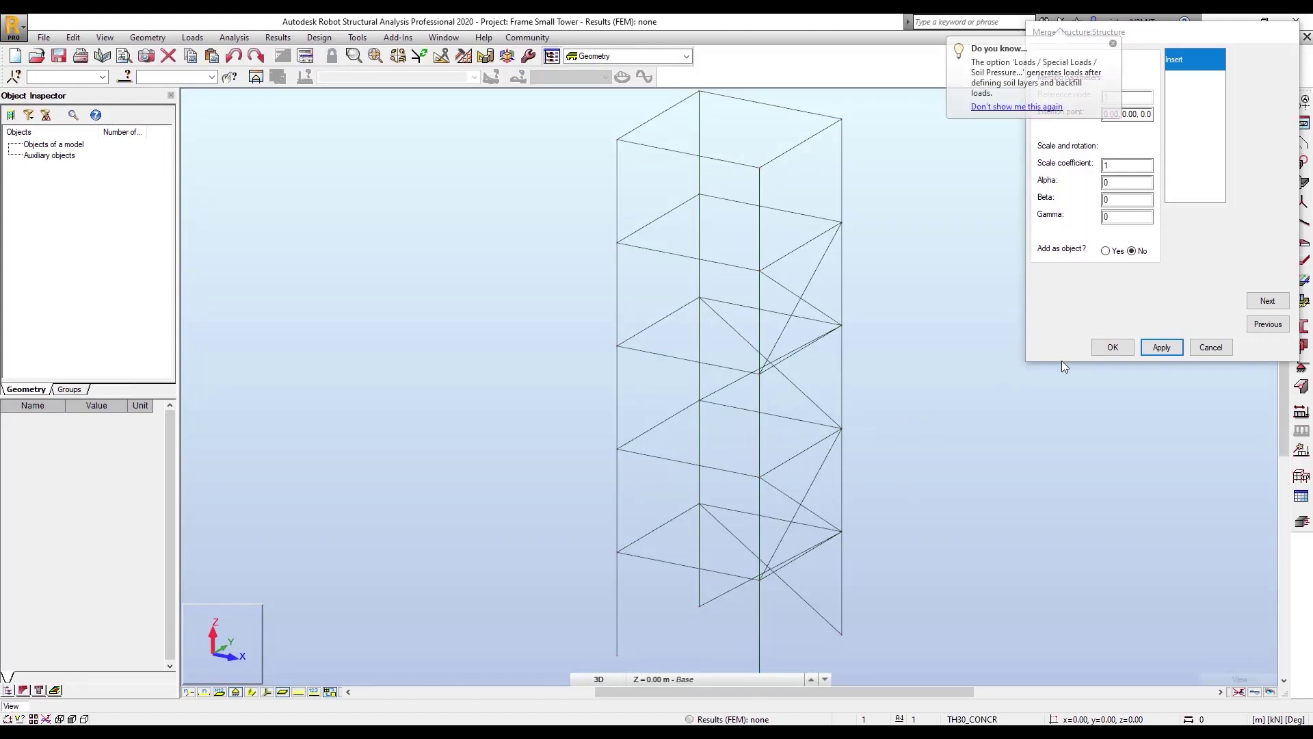
click(1113, 346)
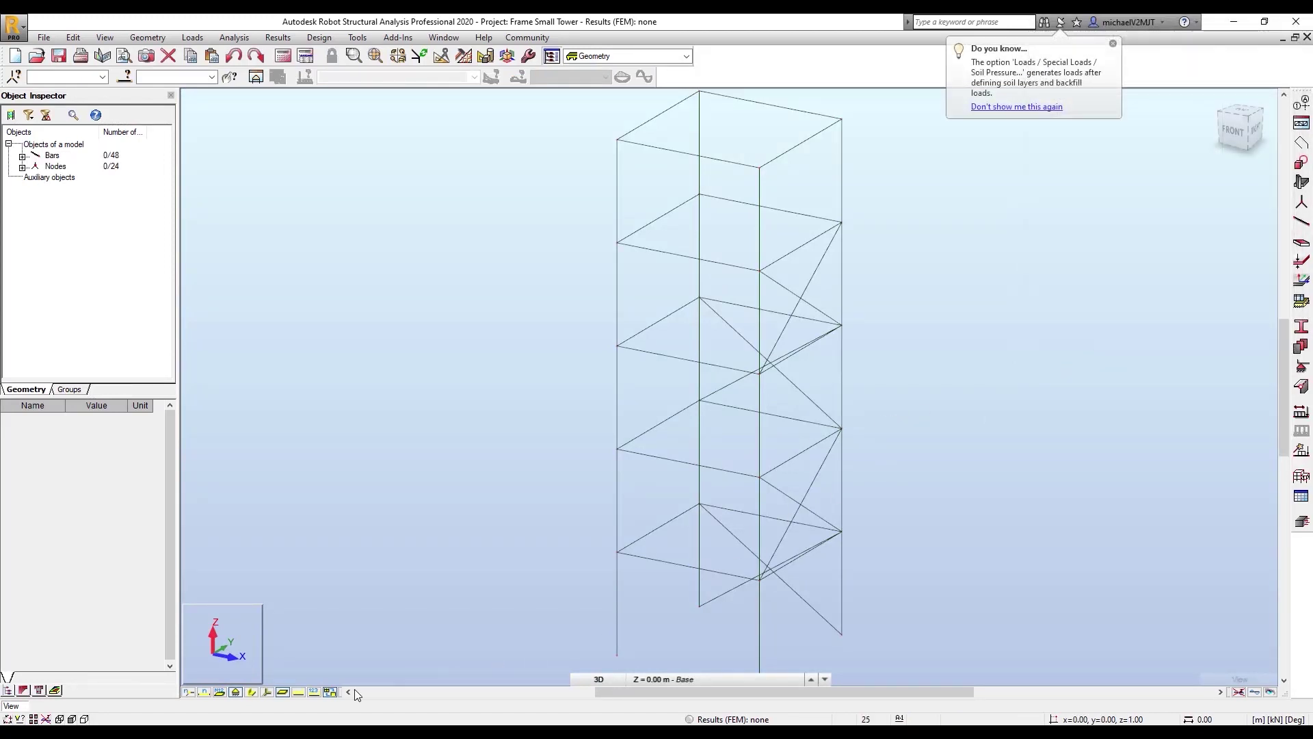
click(253, 692)
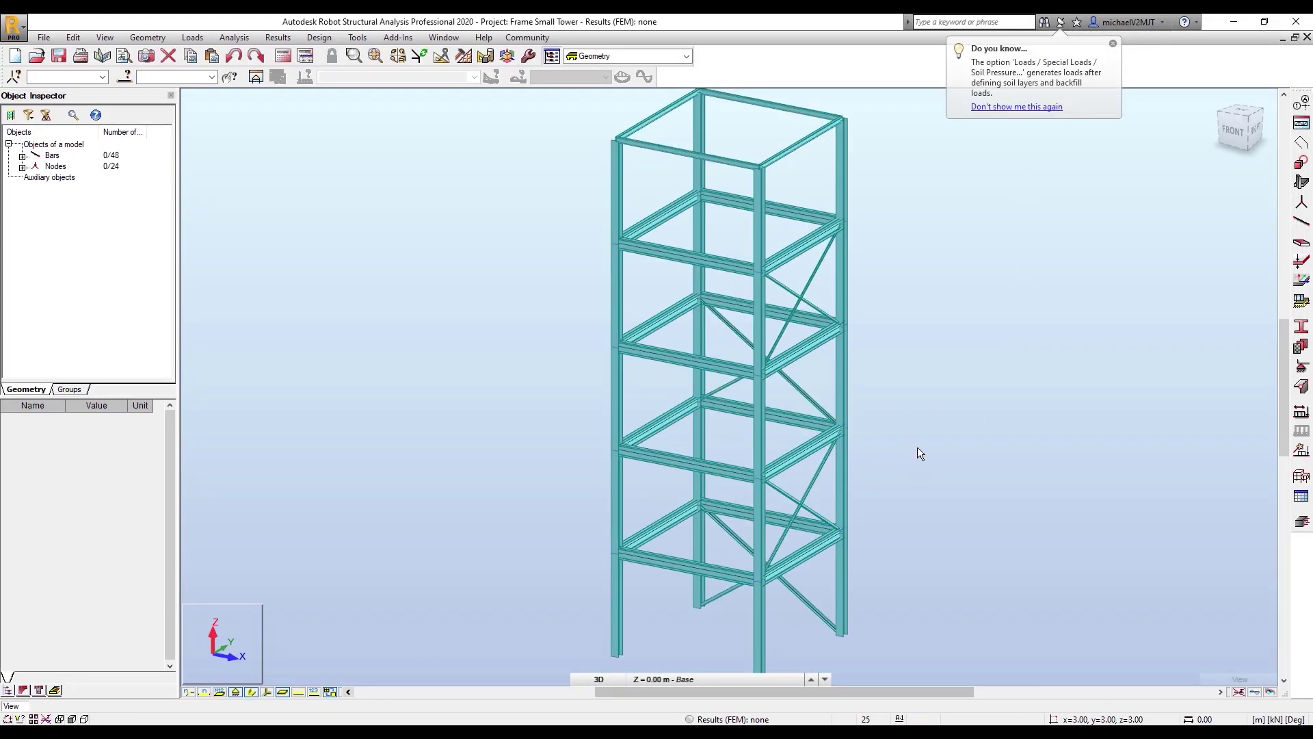
scroll(918, 454, down, 2)
drag(908, 446, 862, 436)
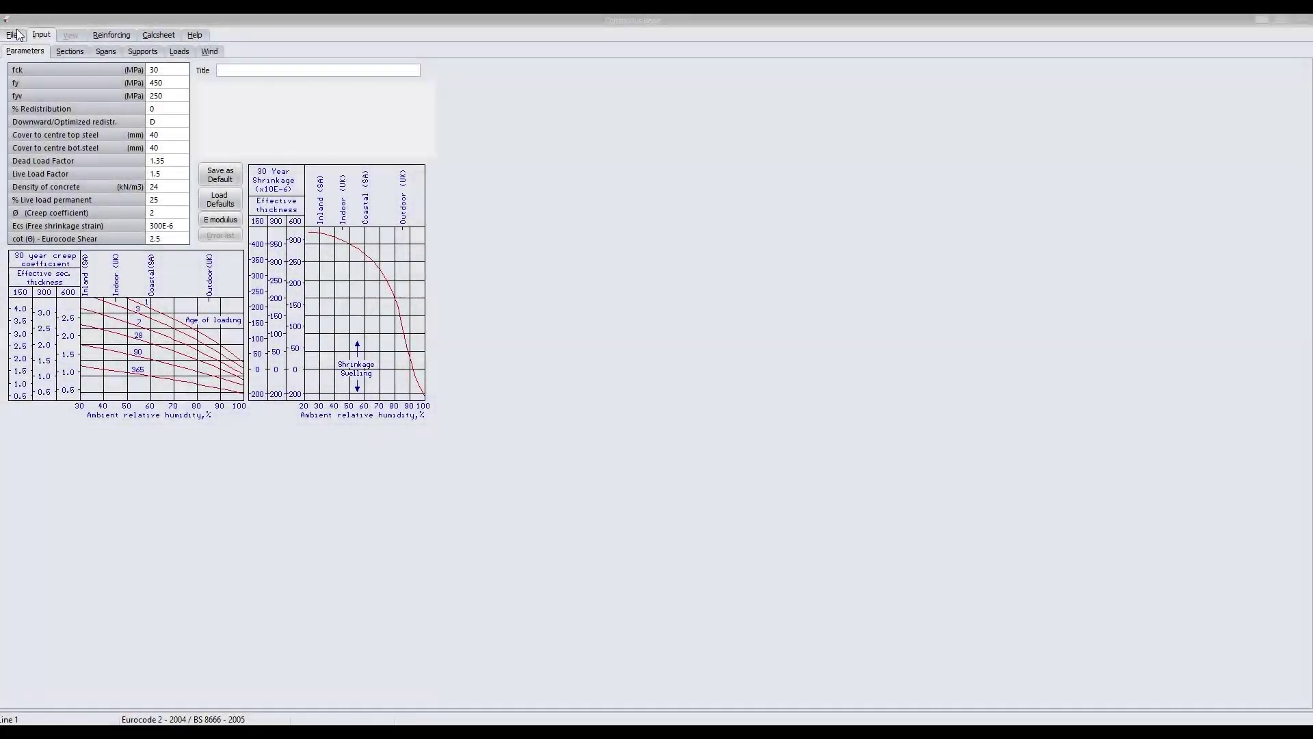
- Open Wind Loading.G02 from the recent files list
click(11, 35)
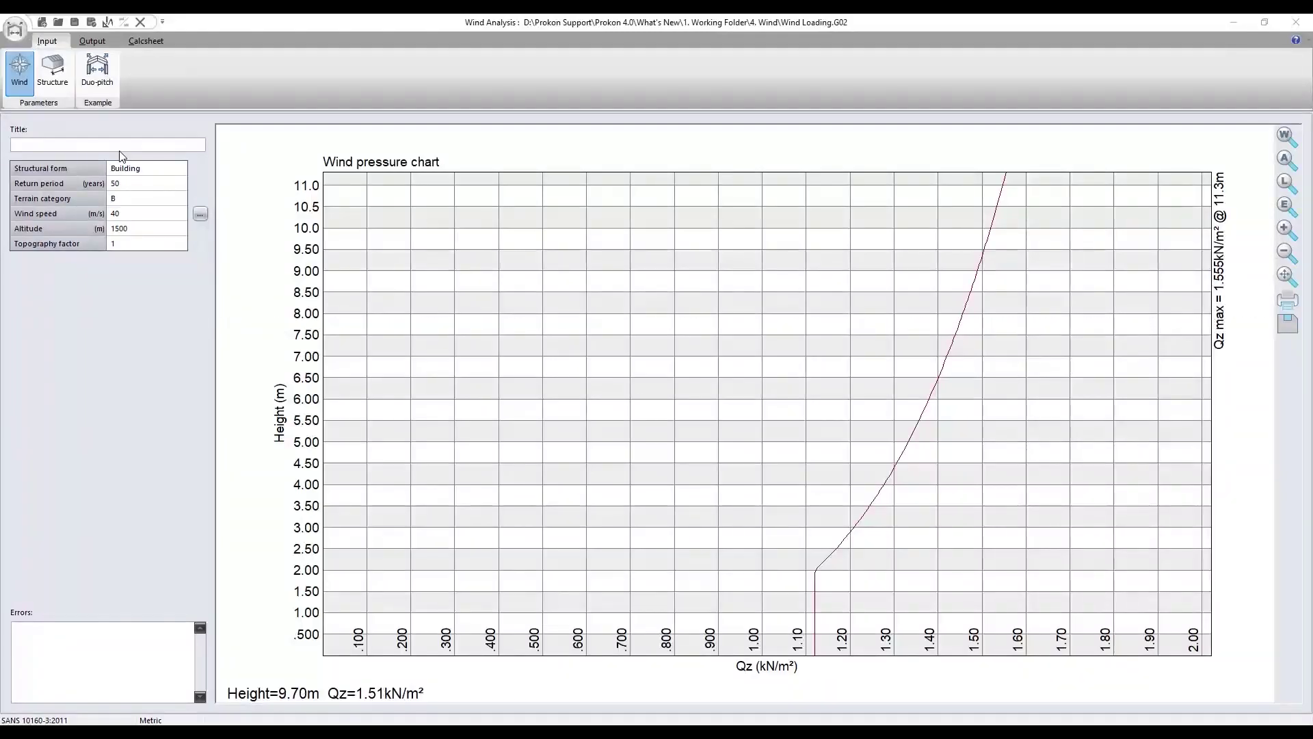
- Switch the wind code of practice to SP 20.13330.2016
click(15, 28)
click(76, 176)
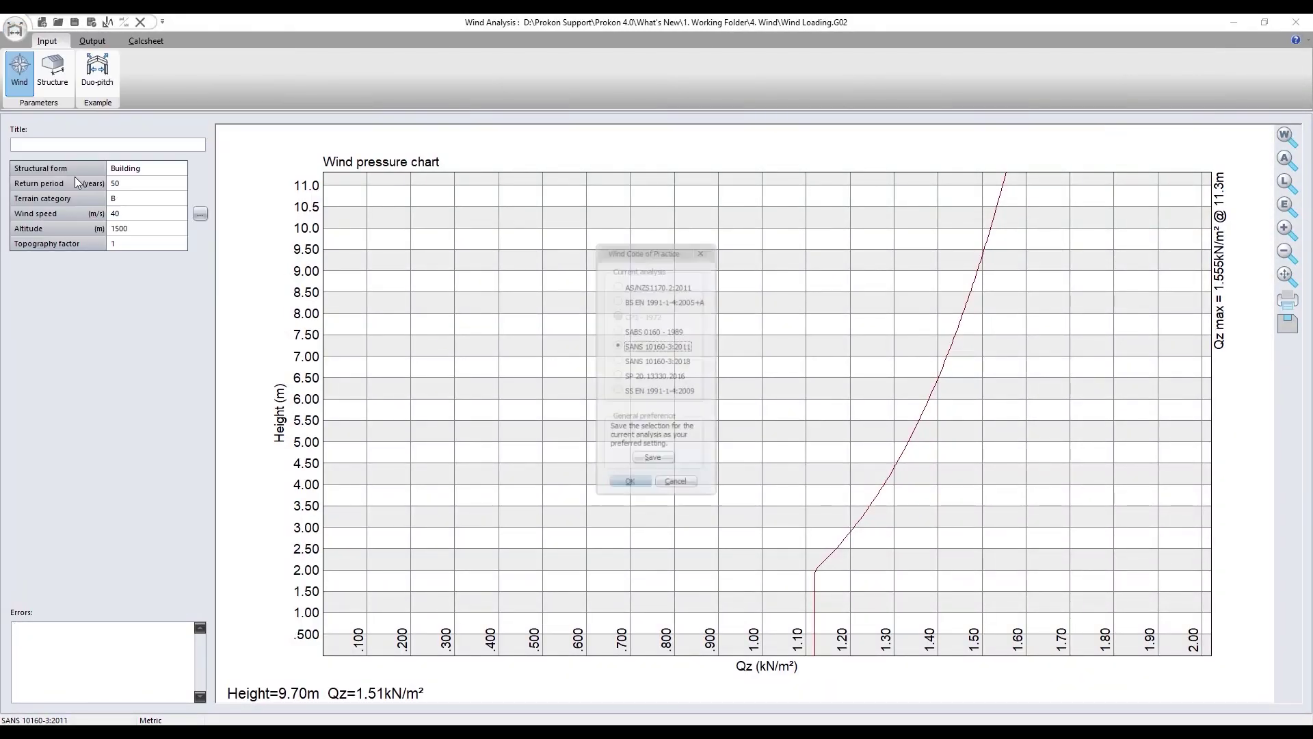
click(638, 364)
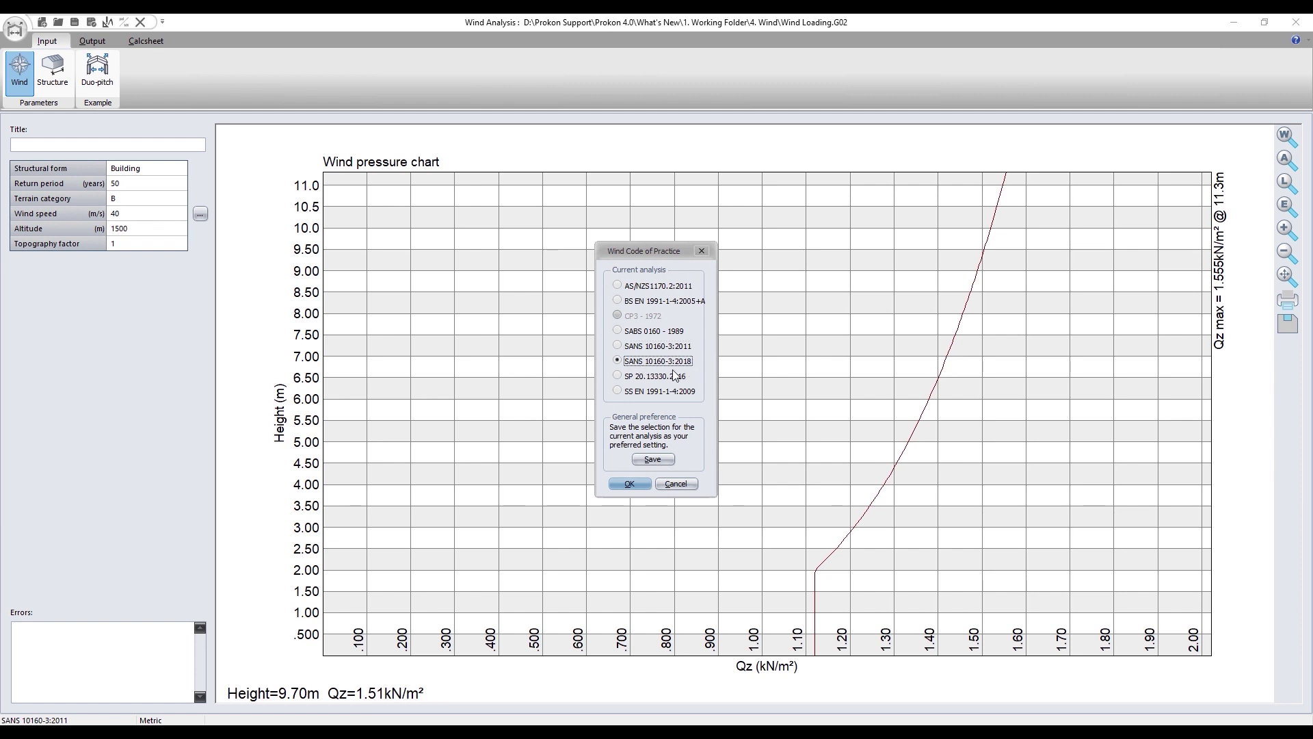
click(643, 379)
click(637, 485)
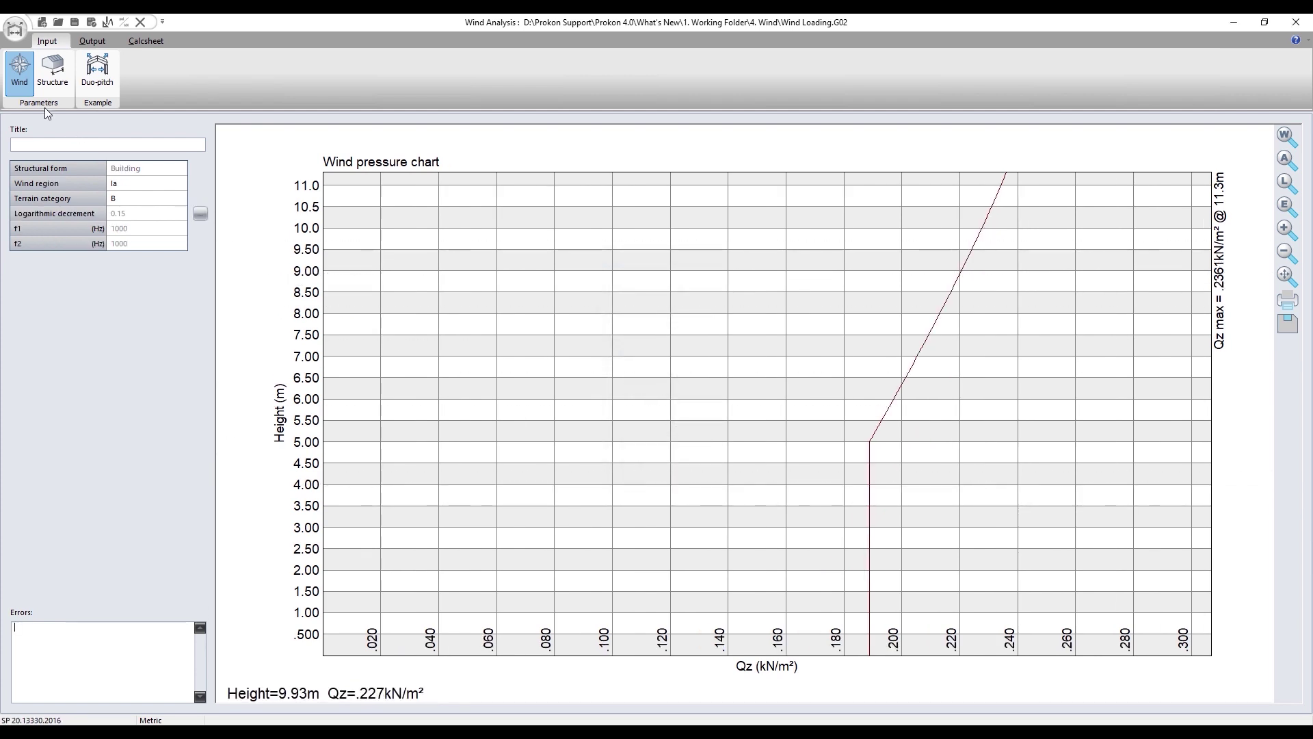
- Orbit the 3-D building pressure model, then view Pile Design's capacity results
click(45, 80)
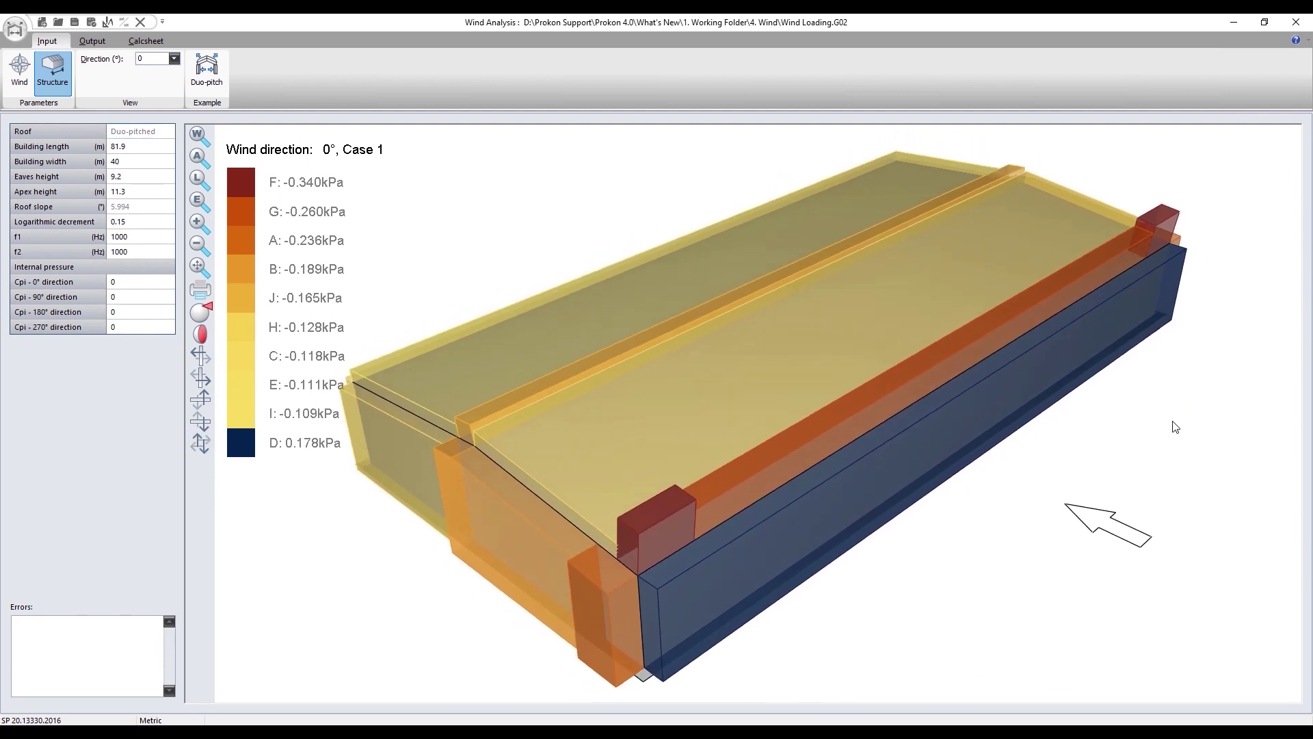
drag(1155, 415, 1211, 404)
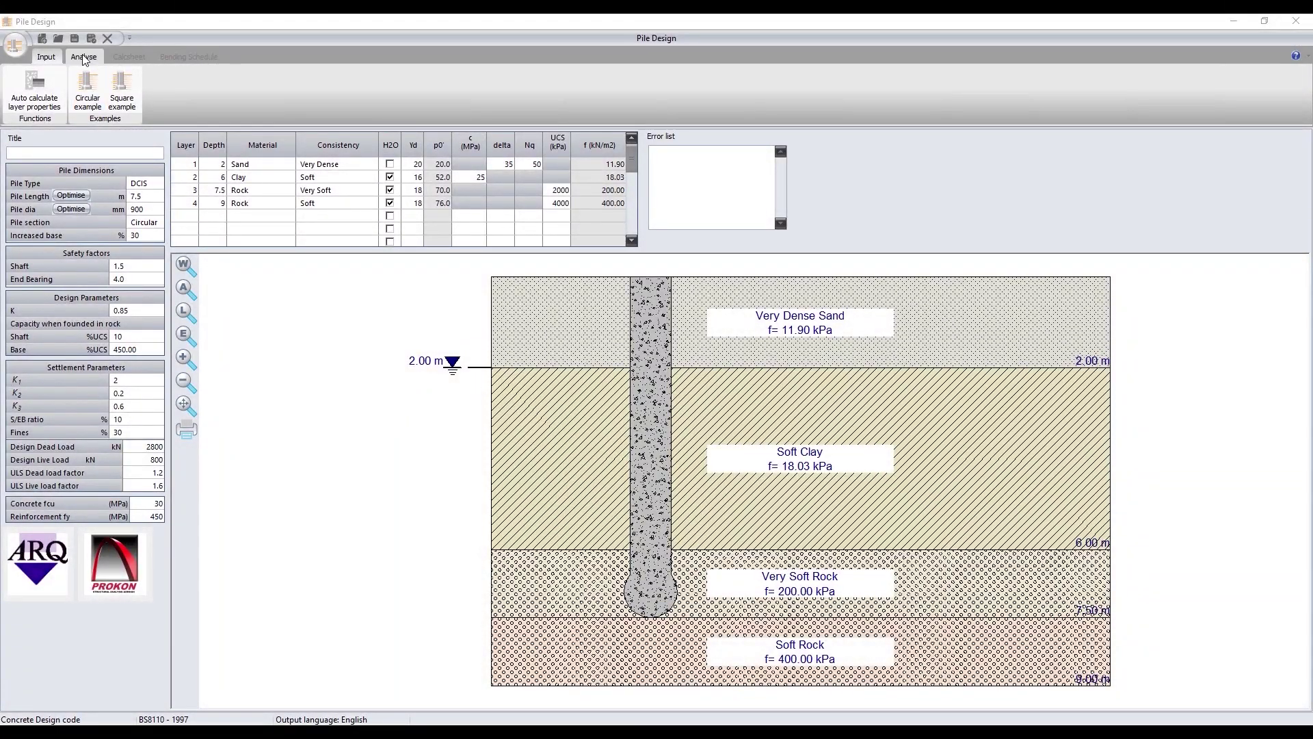
click(83, 58)
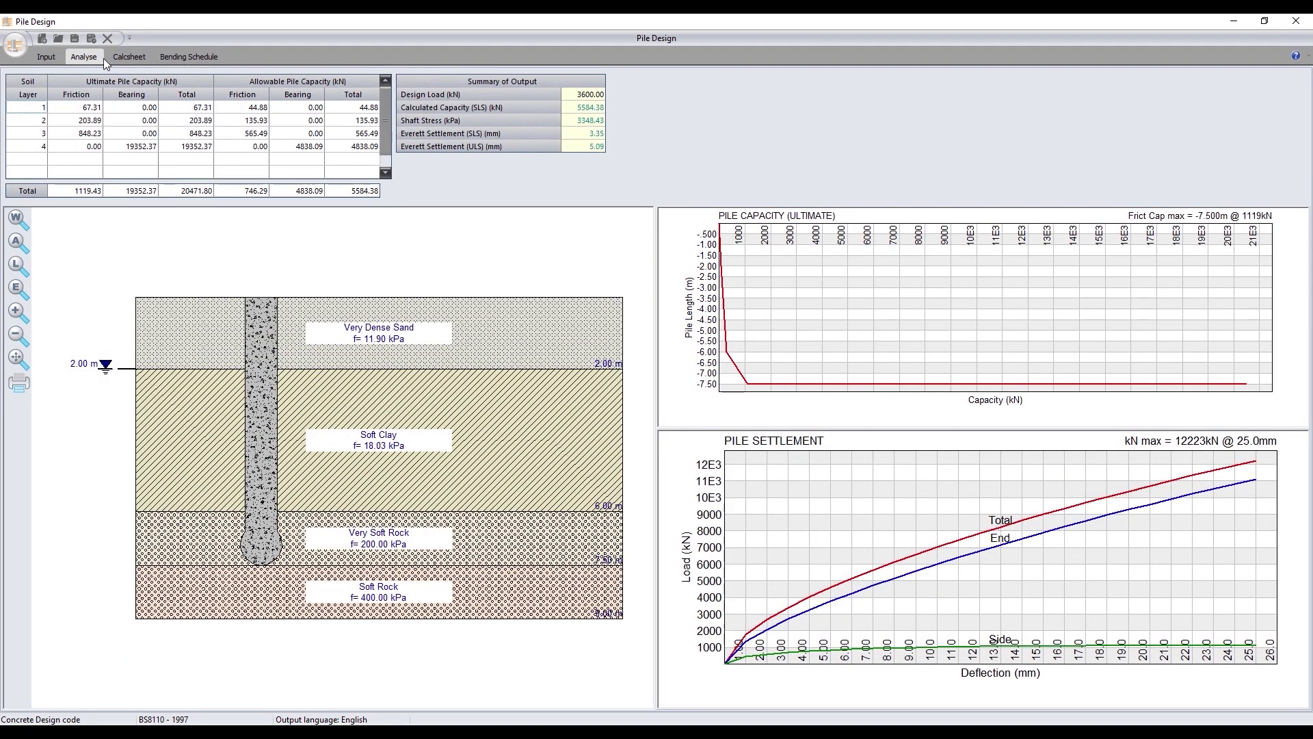
- In the pile bending schedule, set link type 3, bar diameter 25 and 8 bars
click(171, 59)
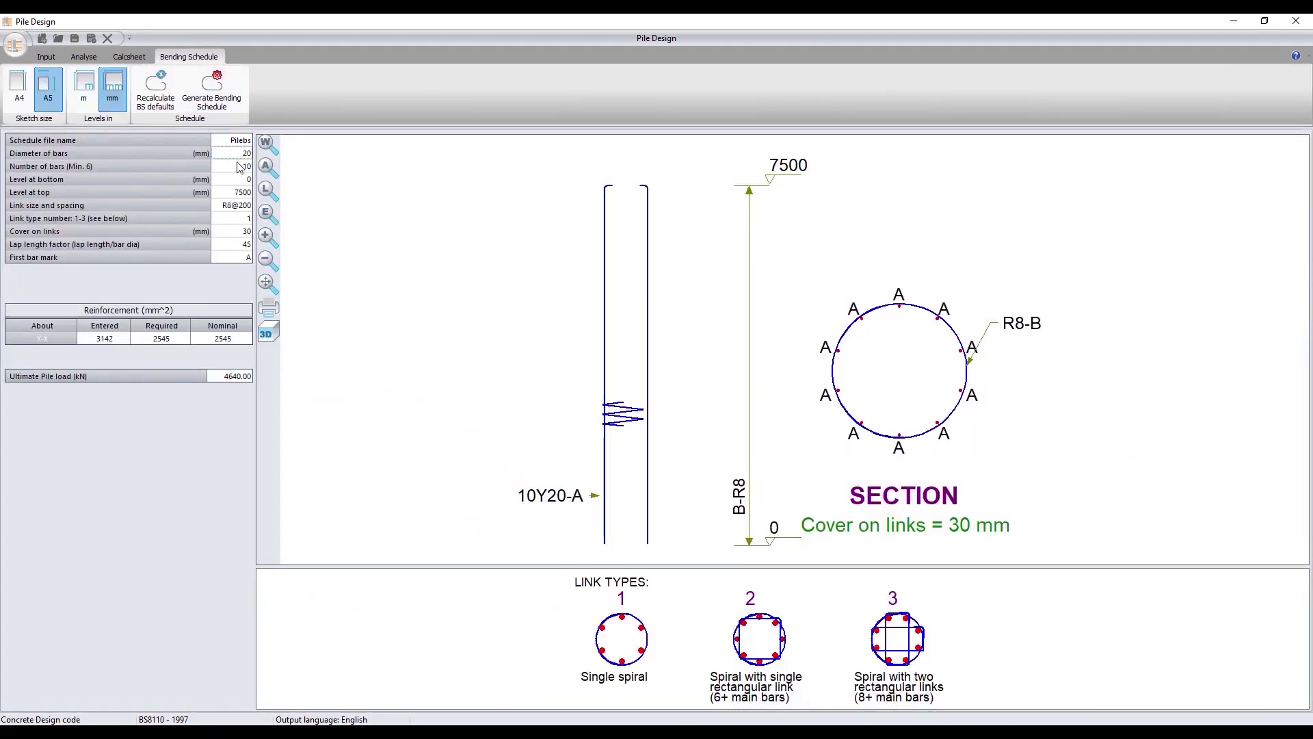
click(247, 219)
text(3)
key(Return)
key(Up)
key(Up)
key(Up)
key(Up)
key(Up)
key(Up)
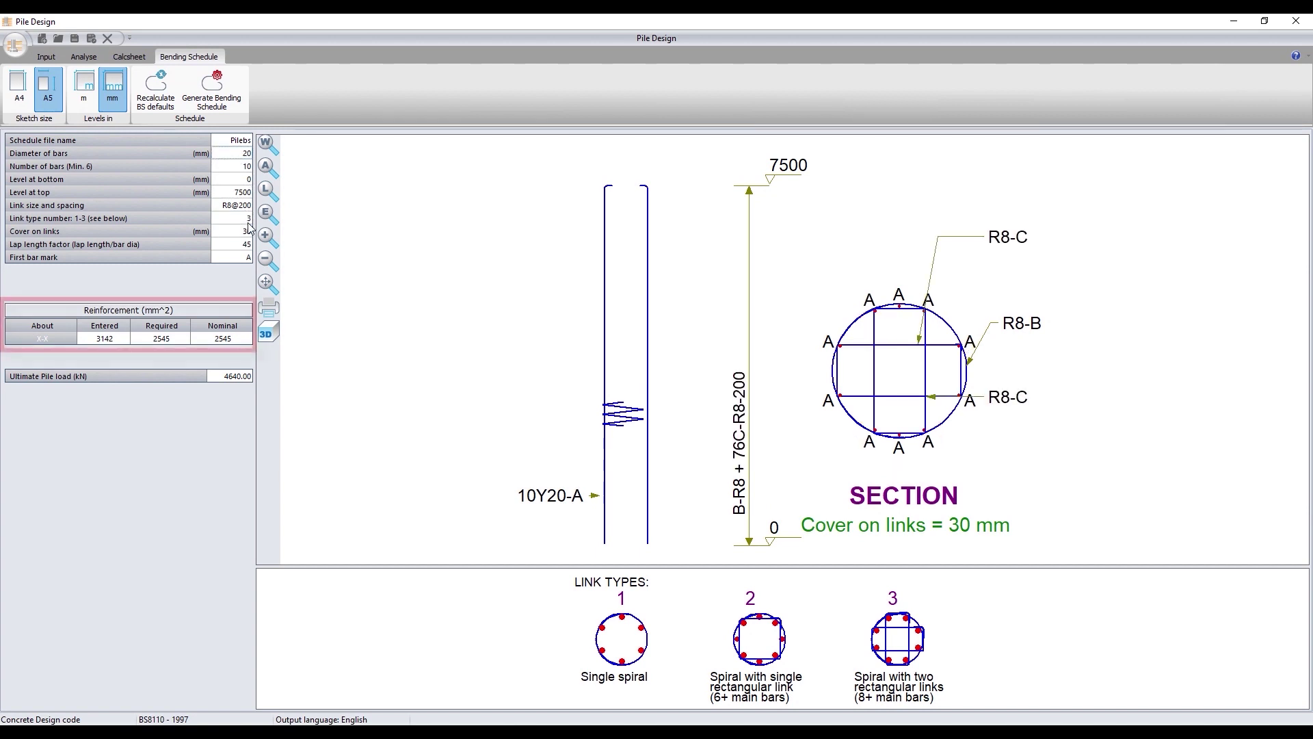
text(25)
key(Return)
text(8)
key(Return)
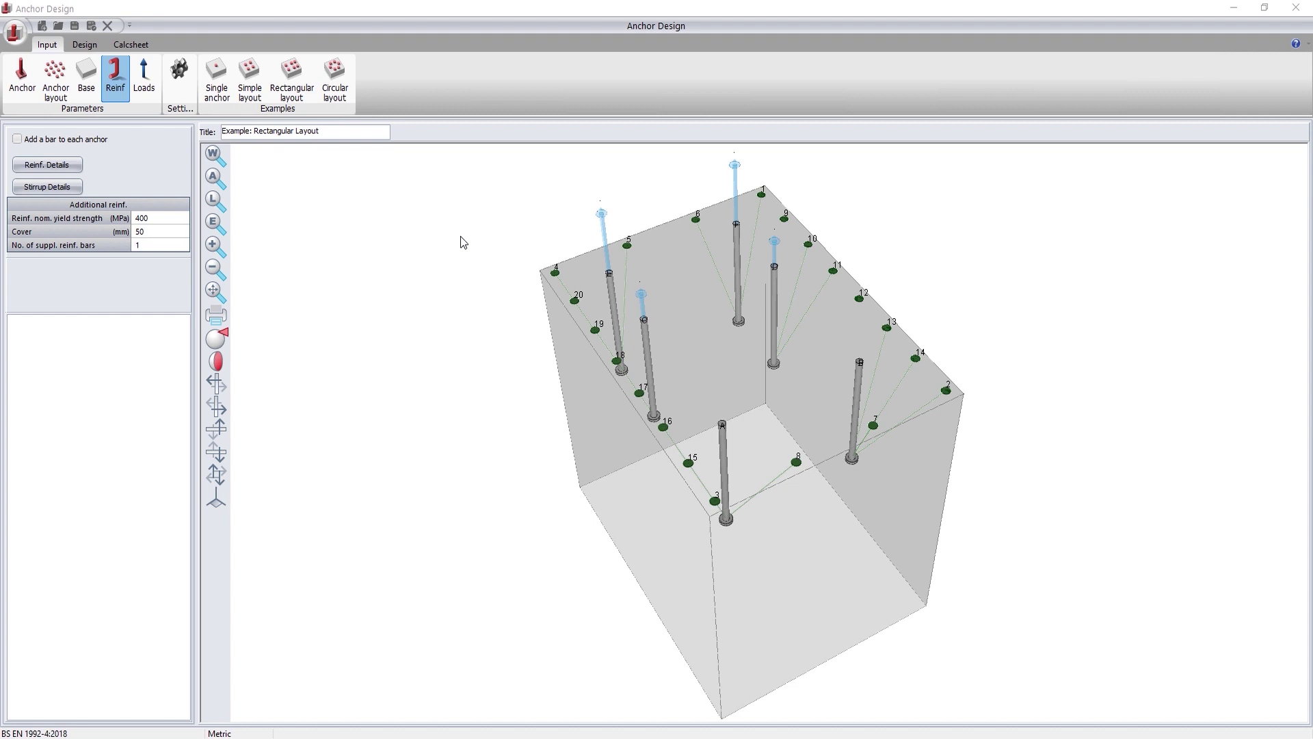
click(22, 75)
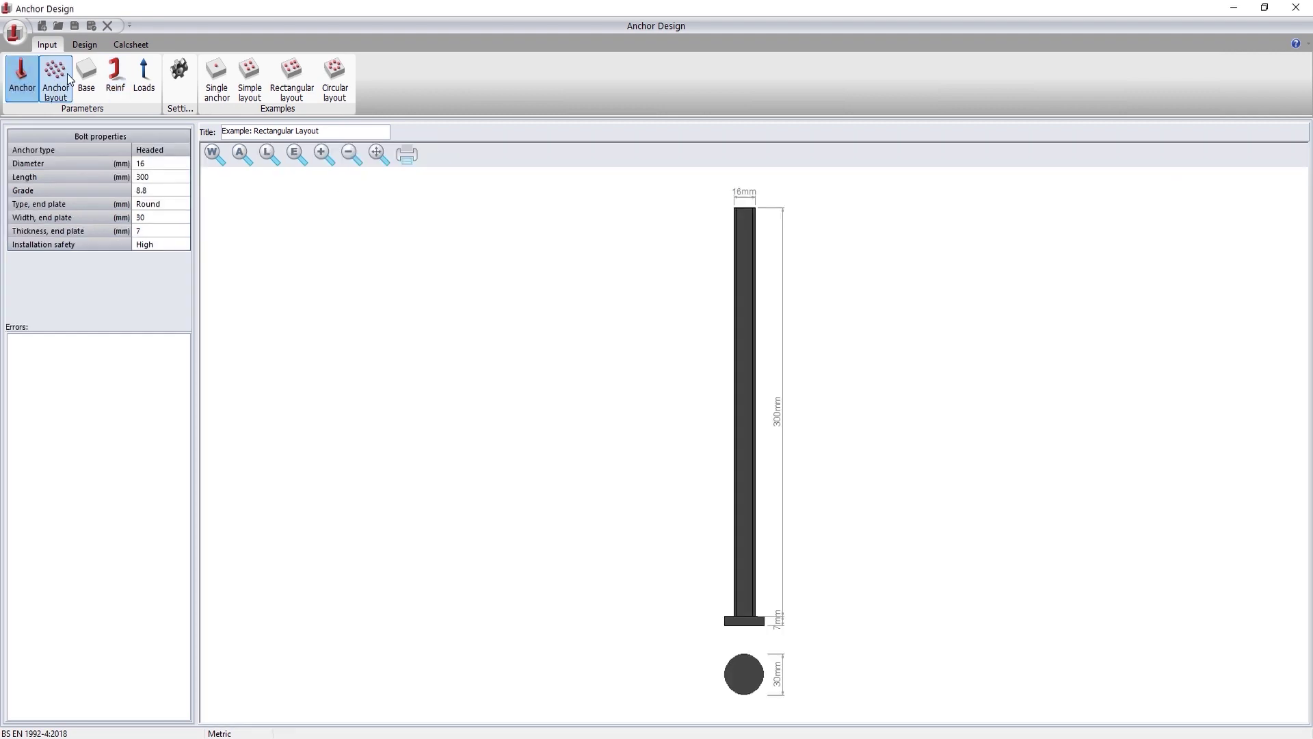
click(55, 76)
click(82, 75)
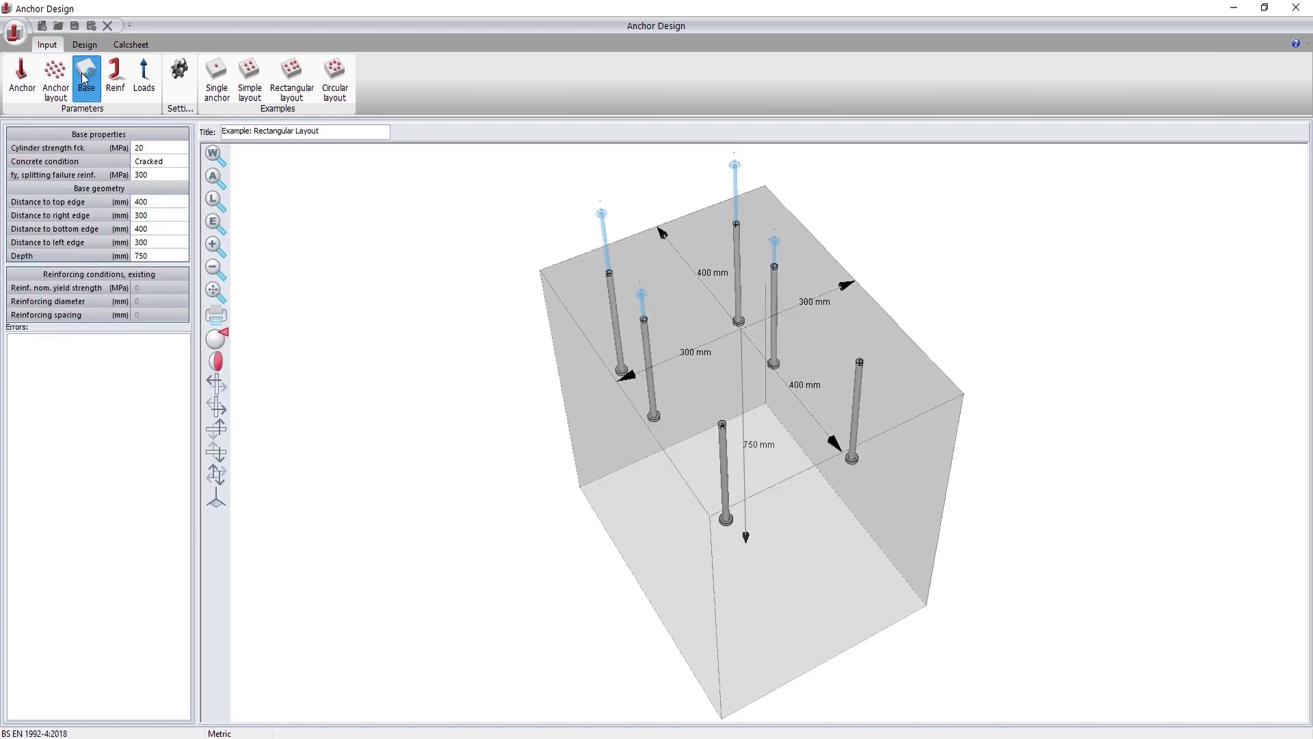
click(114, 76)
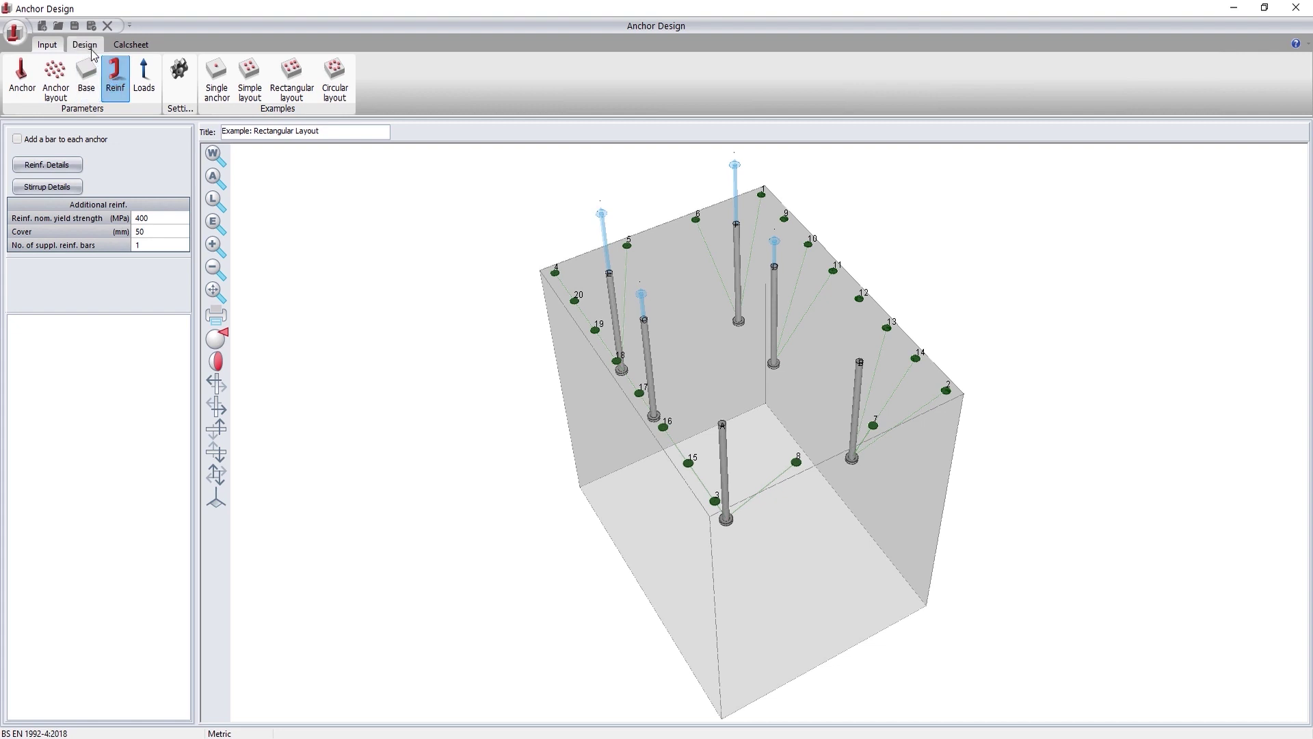
- Review the steel, pull-out, splitting, blow-out, concrete cone and supplementary reinforcement anchor checks
click(92, 49)
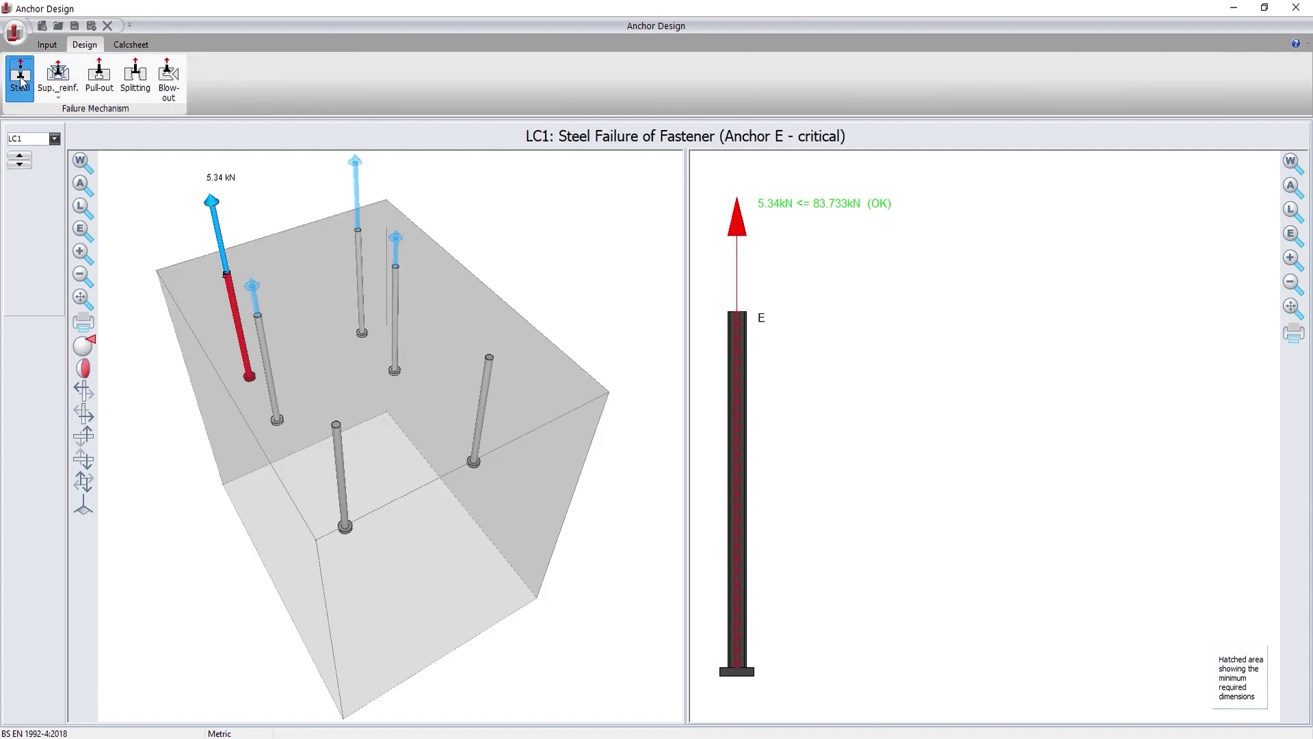
click(98, 81)
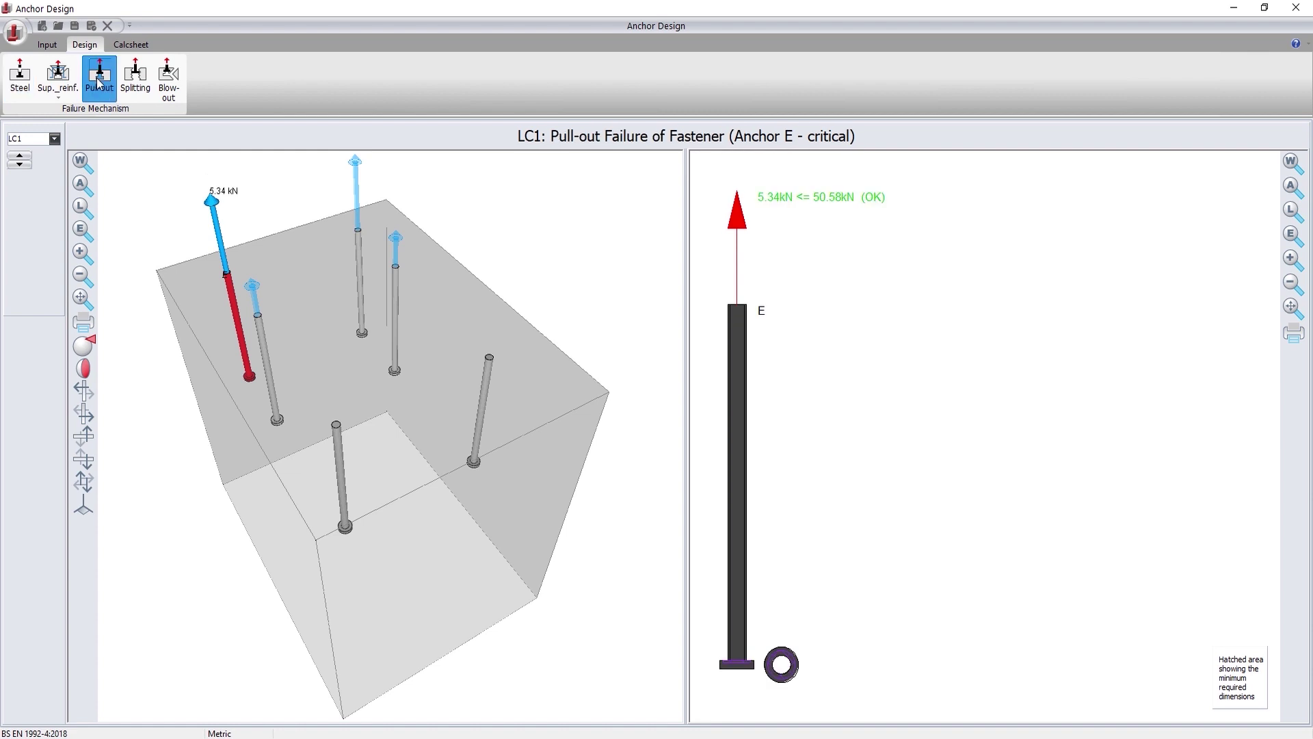
click(134, 88)
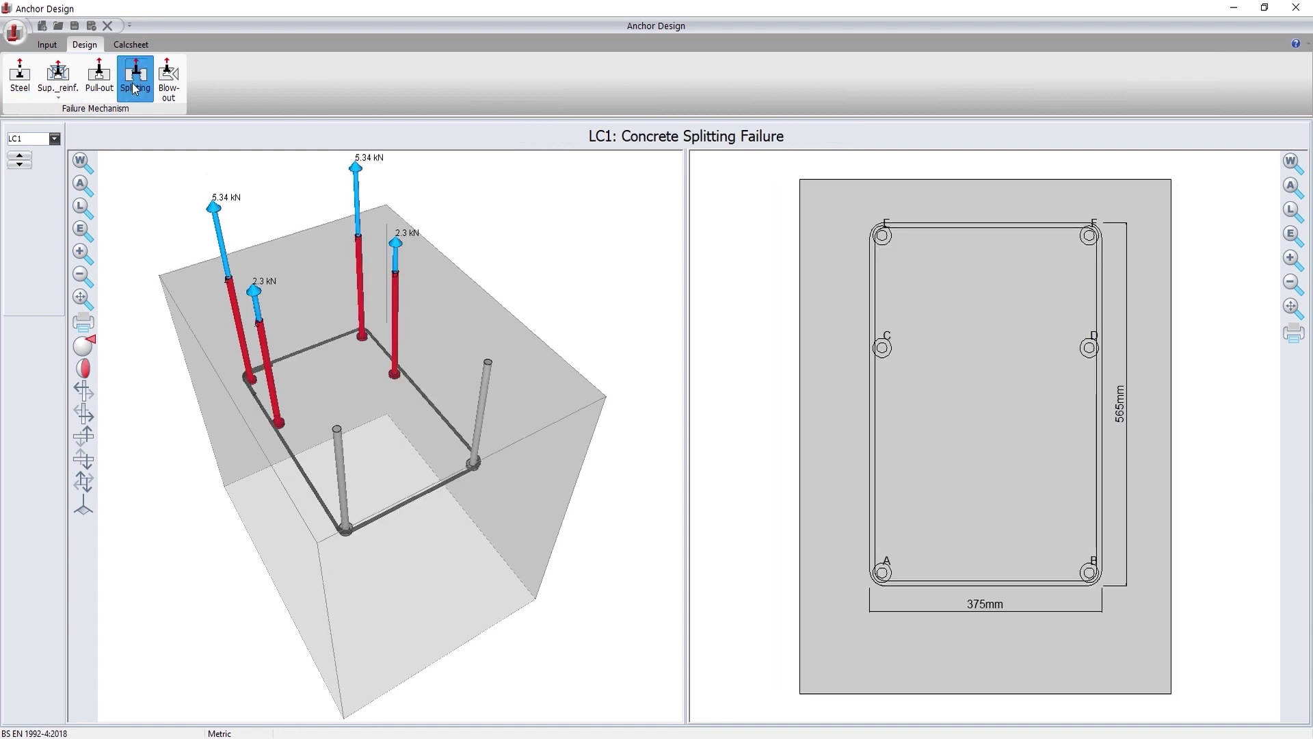
click(166, 91)
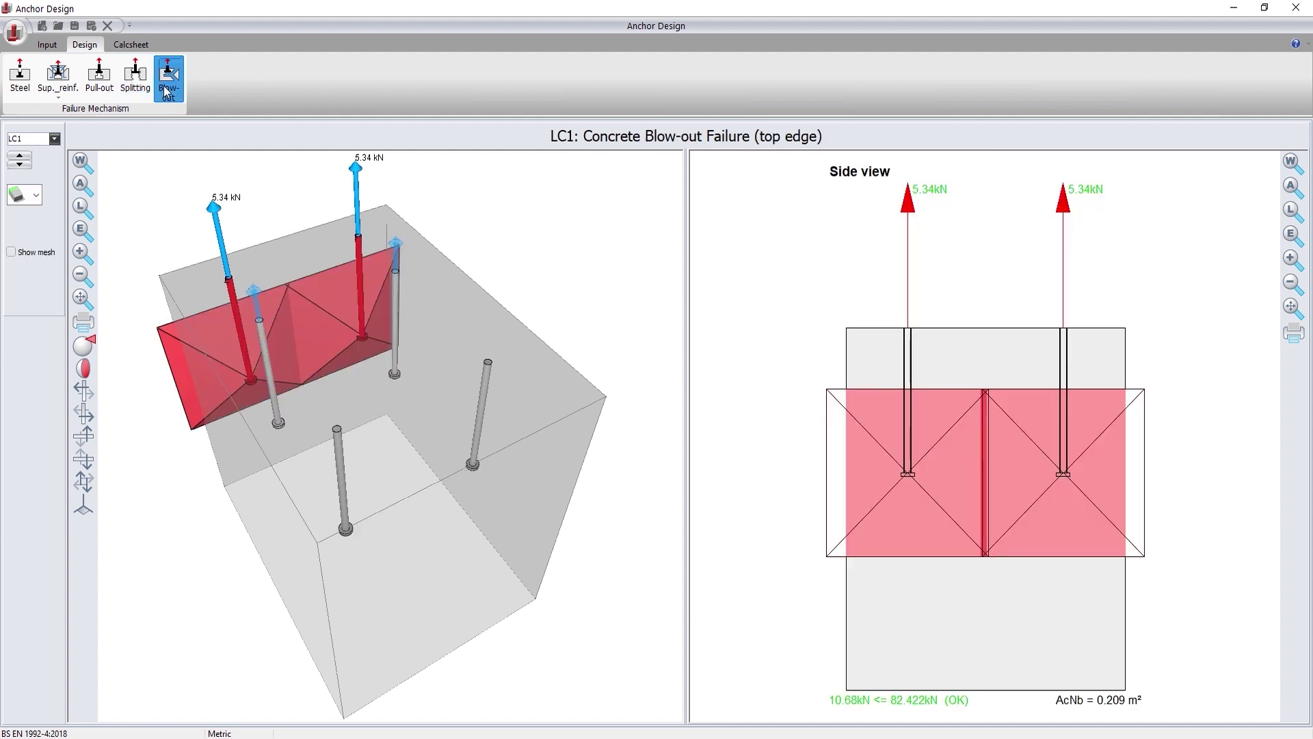
click(59, 96)
click(61, 111)
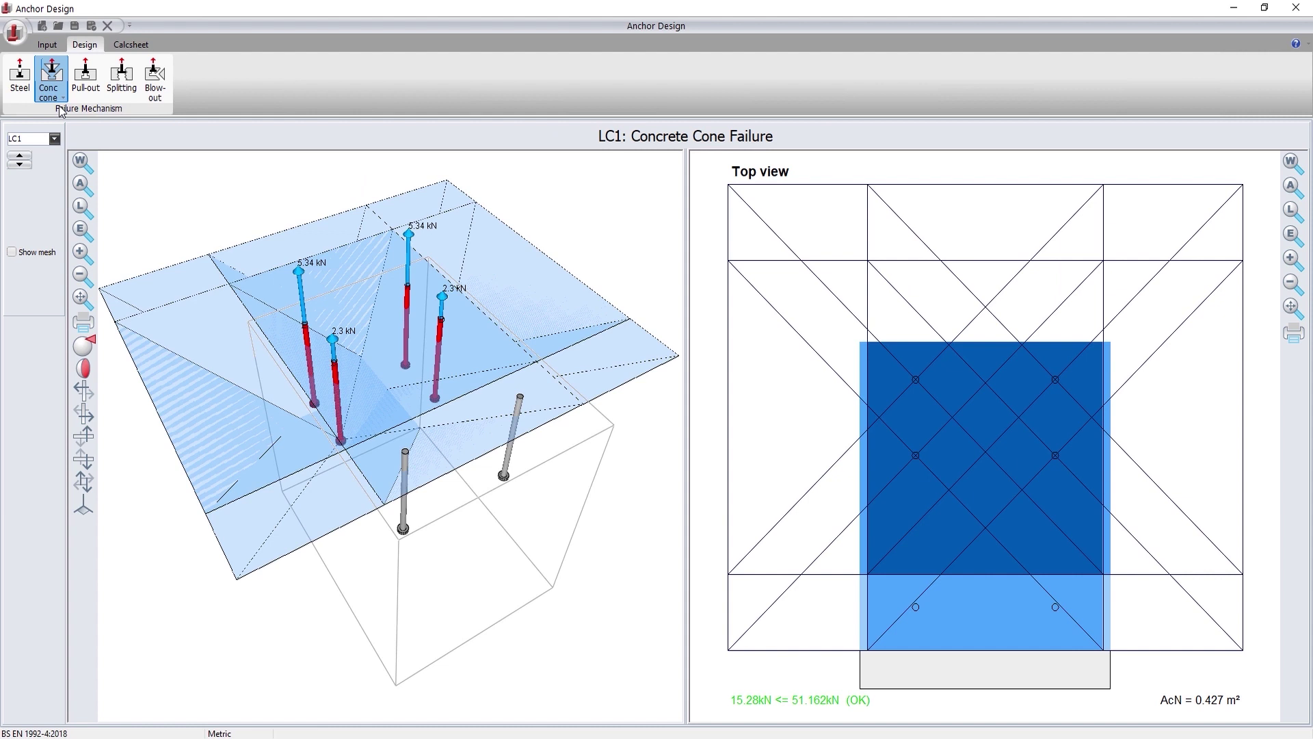
click(60, 97)
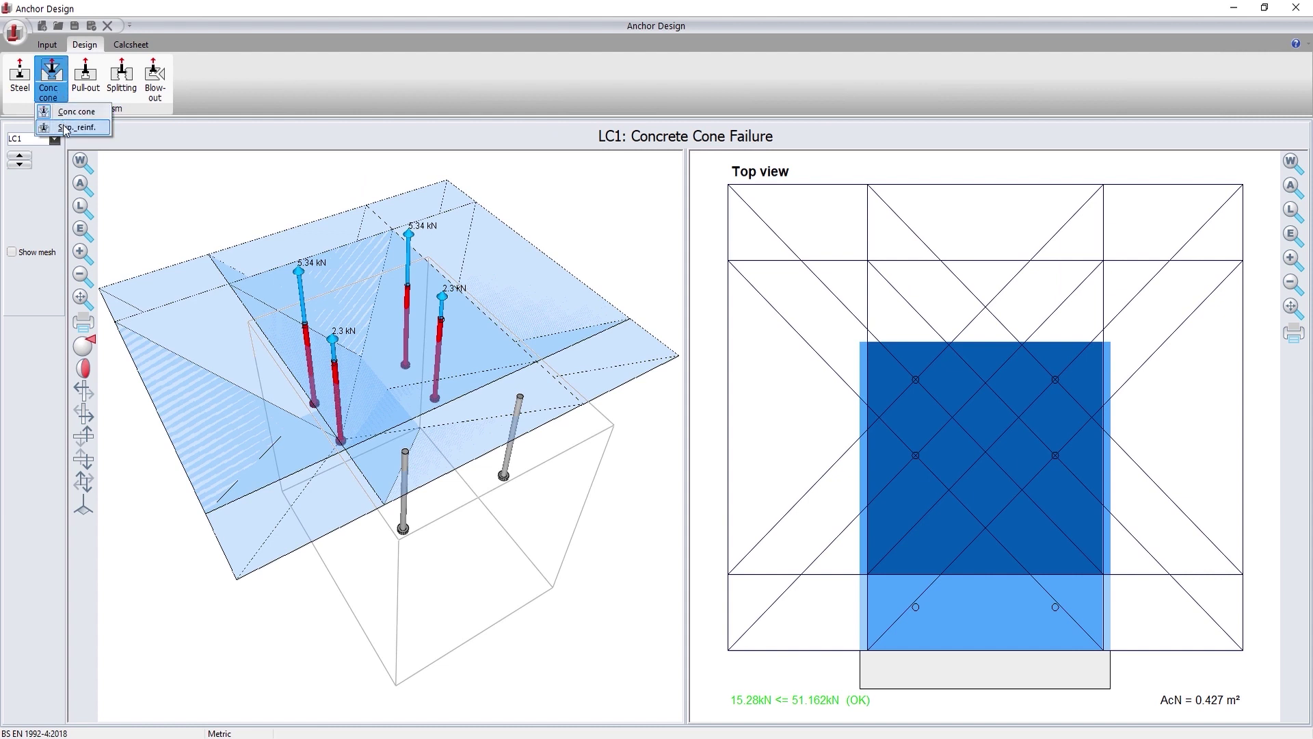
click(65, 128)
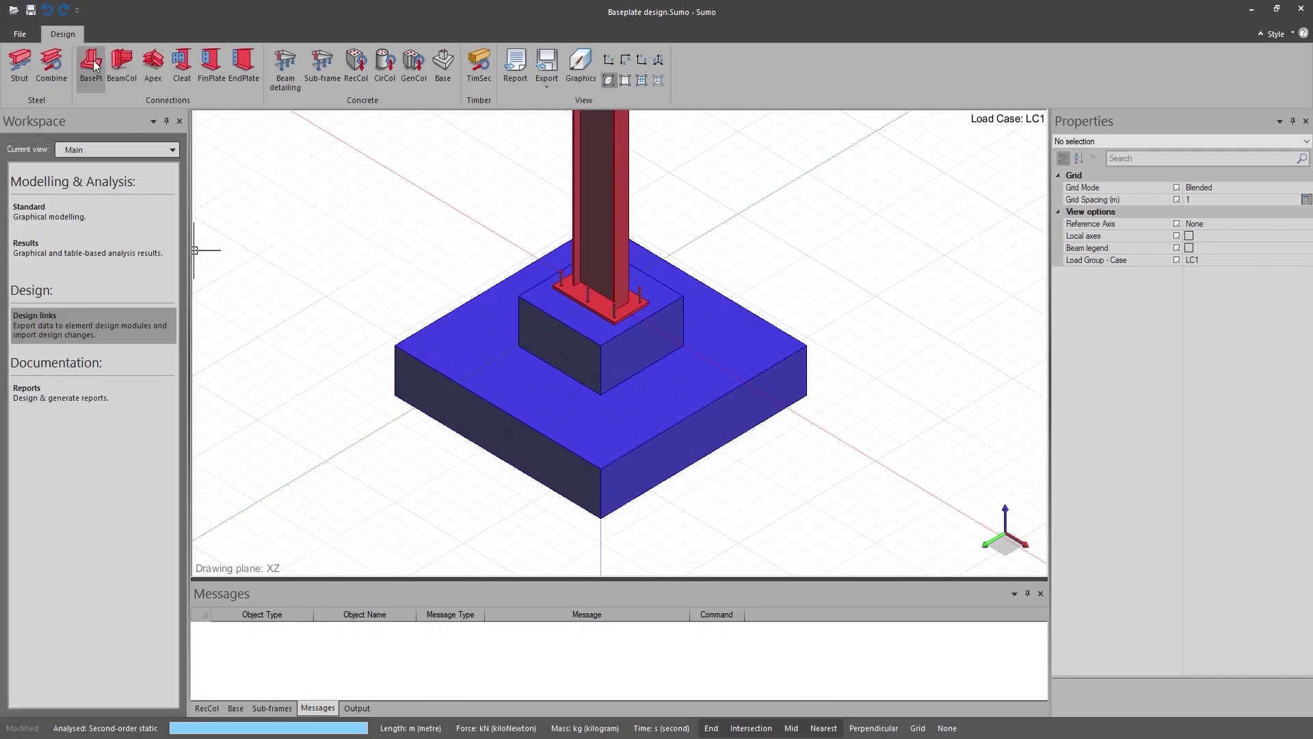
- Send baseplate BP1 from Sumo to Base plate design
click(94, 63)
click(591, 311)
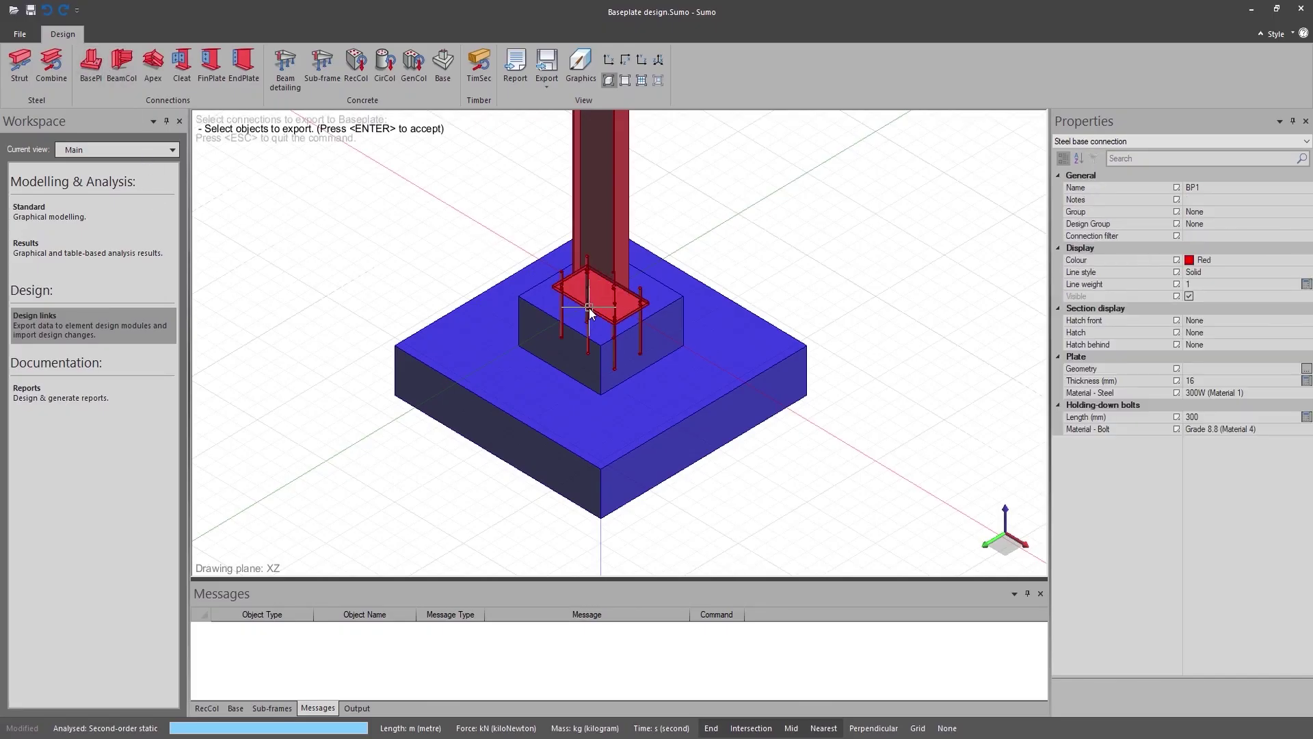
key(Return)
click(790, 473)
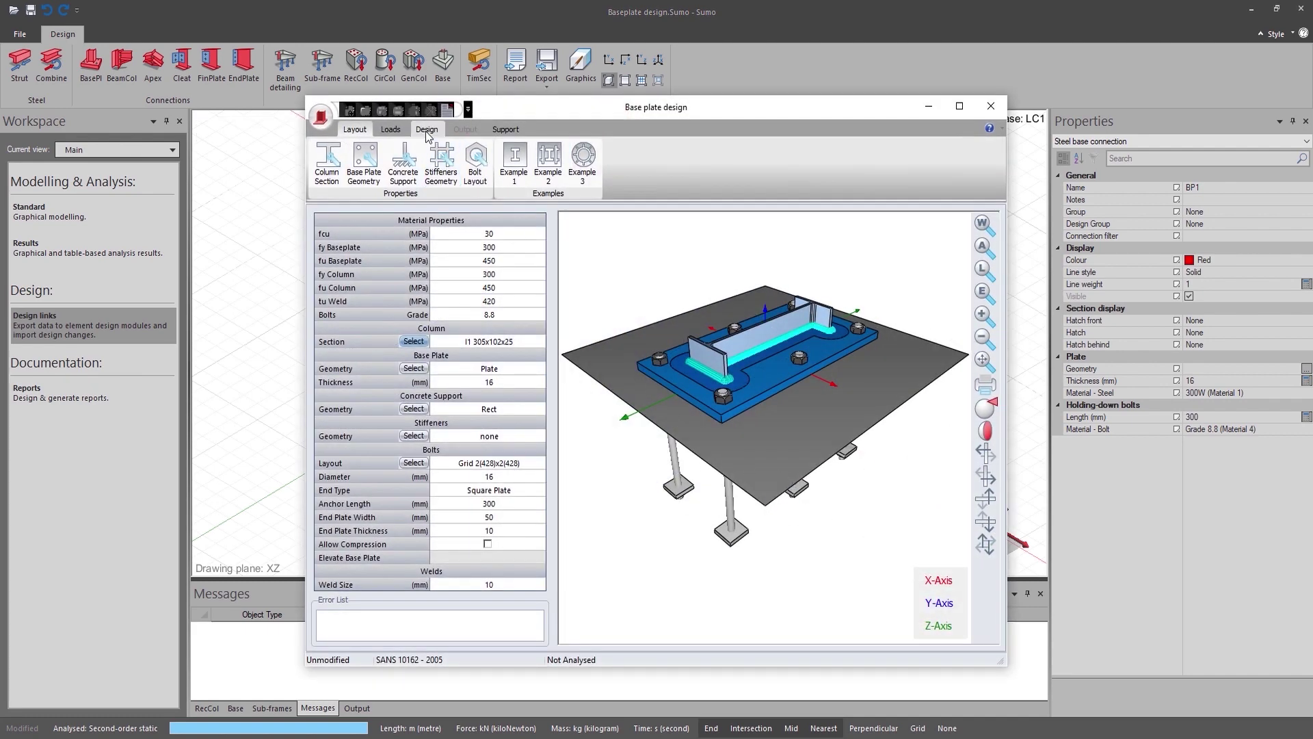
- Analyse the base plate, view its calculation sheet and export the anchor bolts to Anchor Design
click(427, 130)
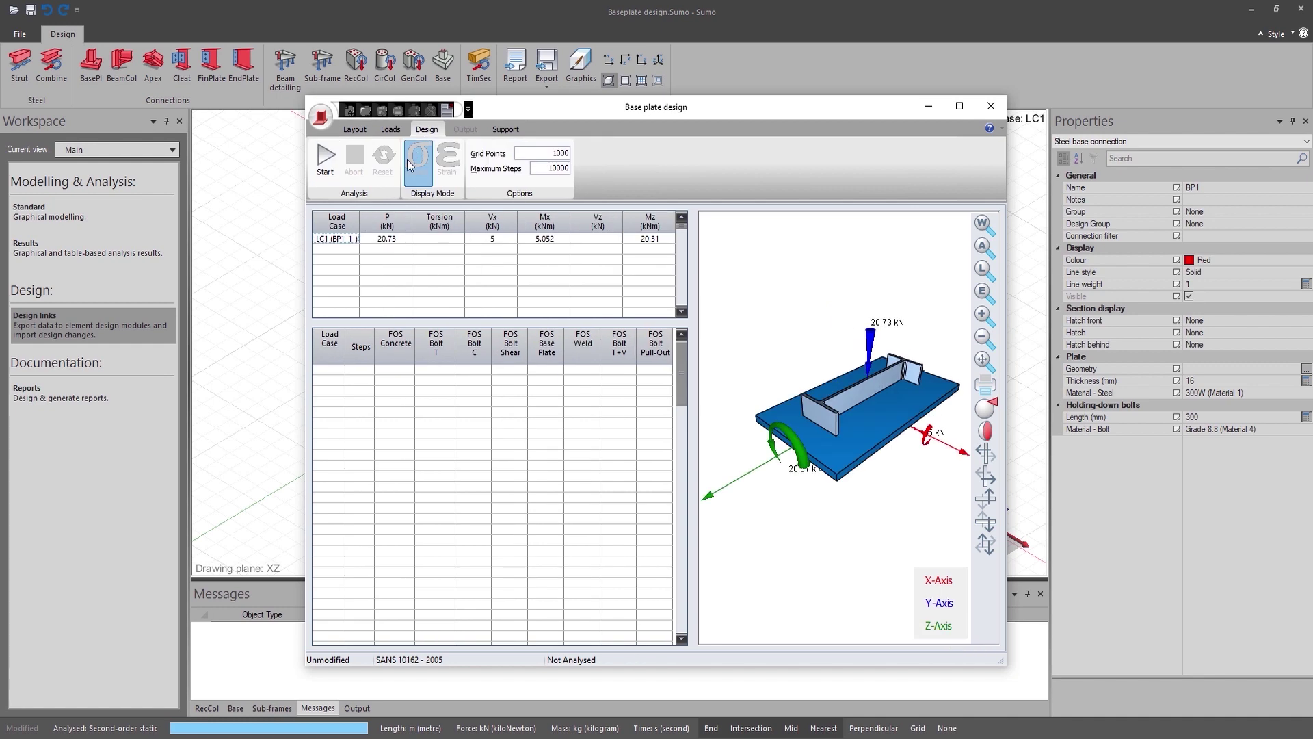
click(327, 161)
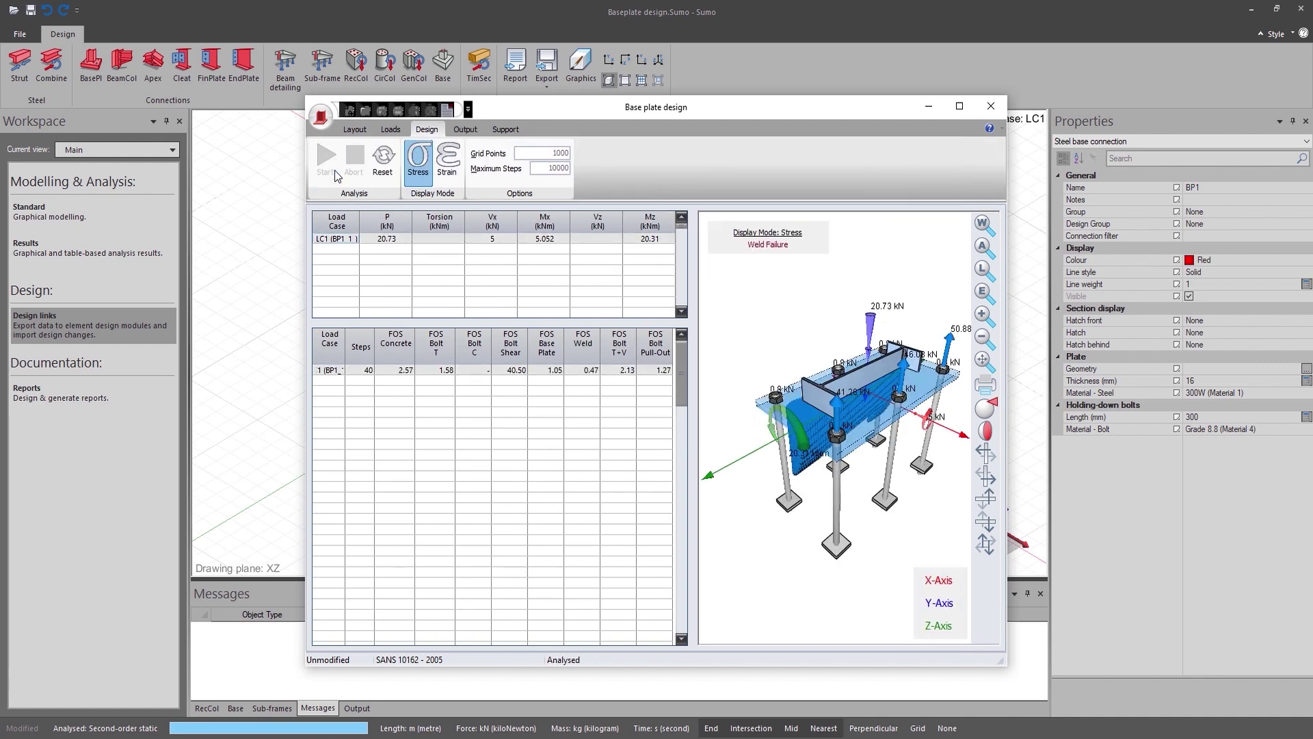
click(465, 130)
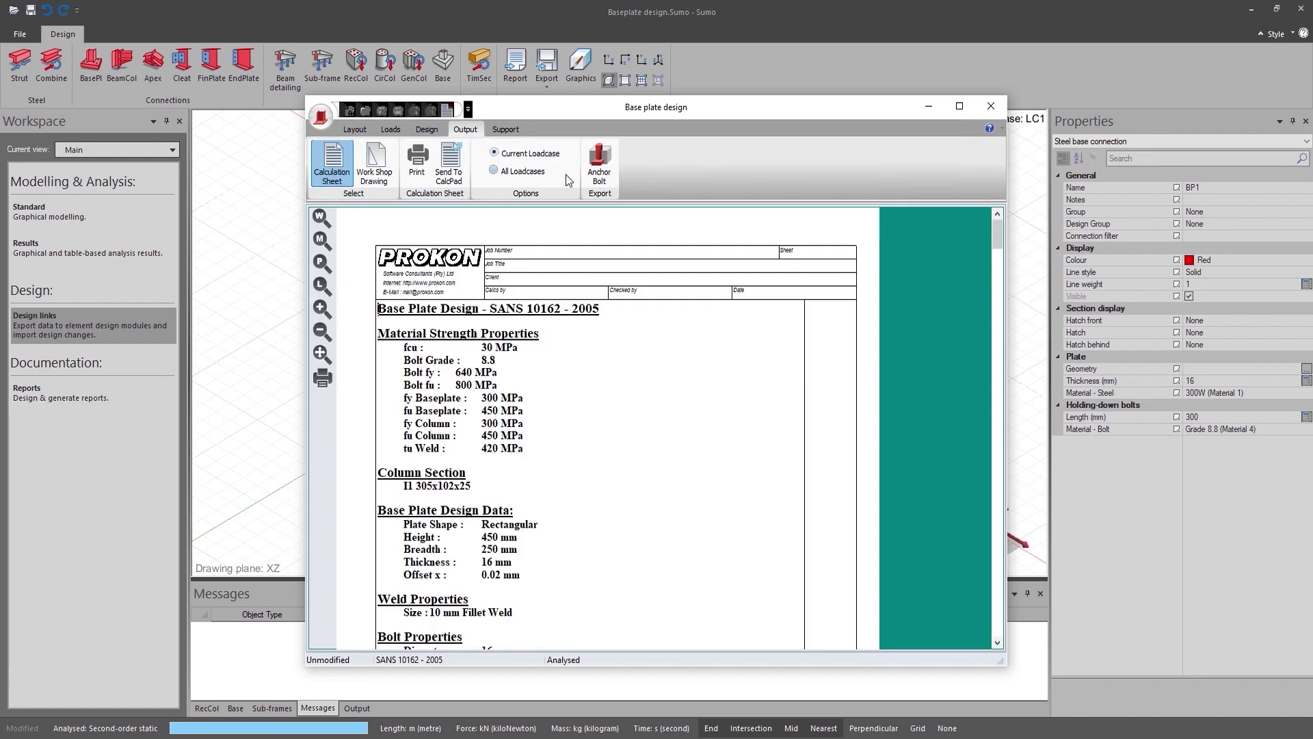
click(604, 170)
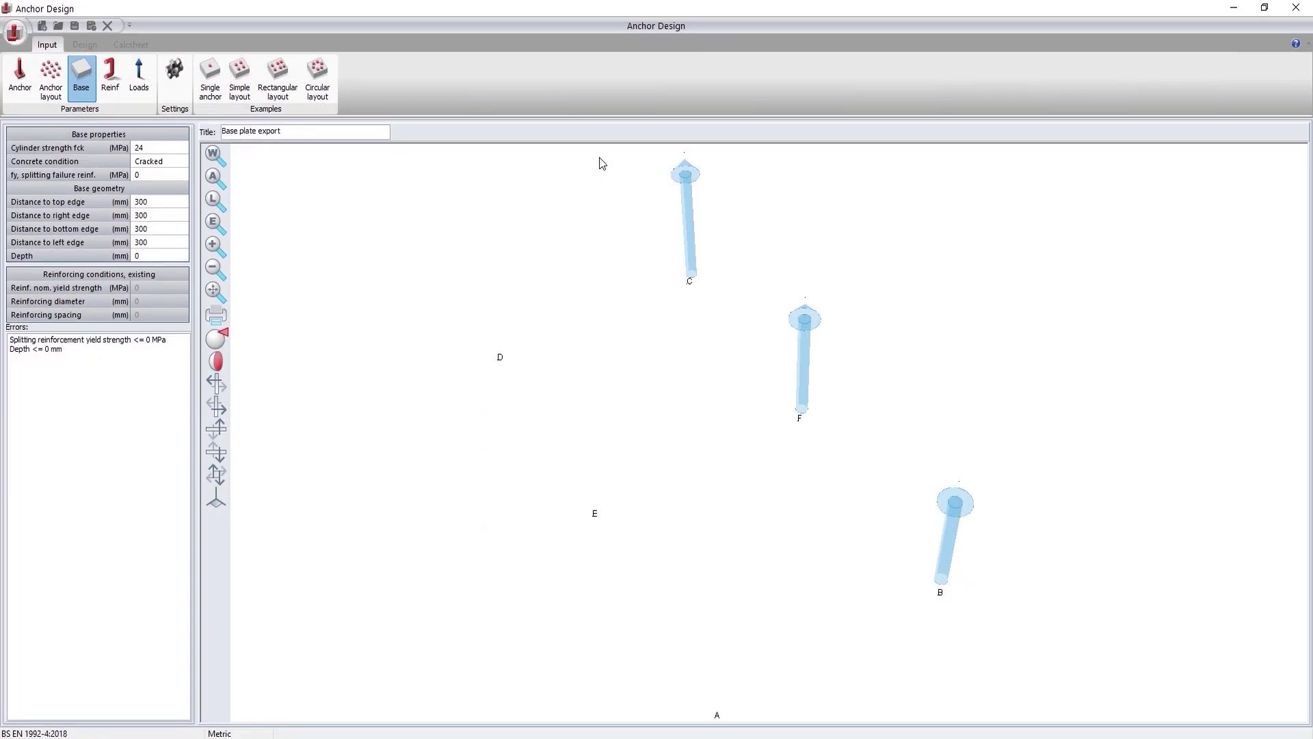
- Set the splitting reinforcement yield strength to 450 and base depth to 600
click(148, 172)
text(450)
key(Tab)
key(Tab)
key(Tab)
key(Tab)
key(Tab)
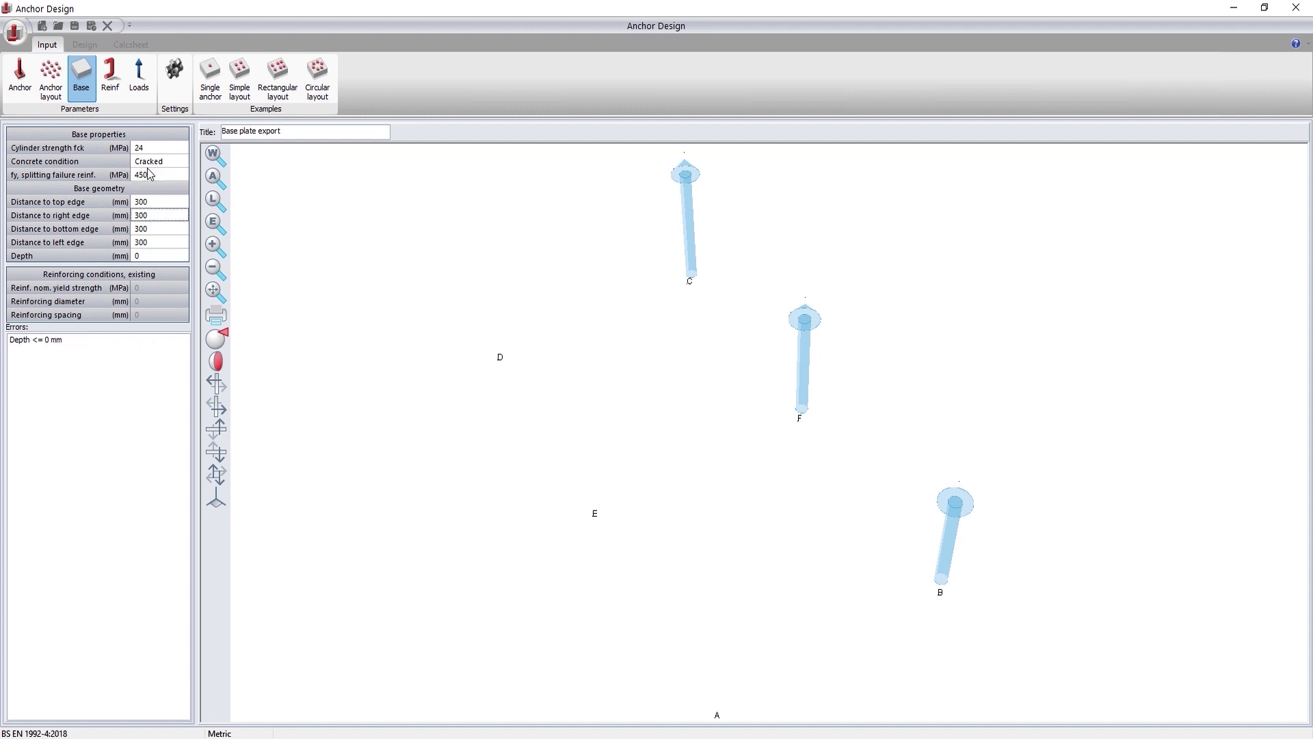
text(600)
key(Return)
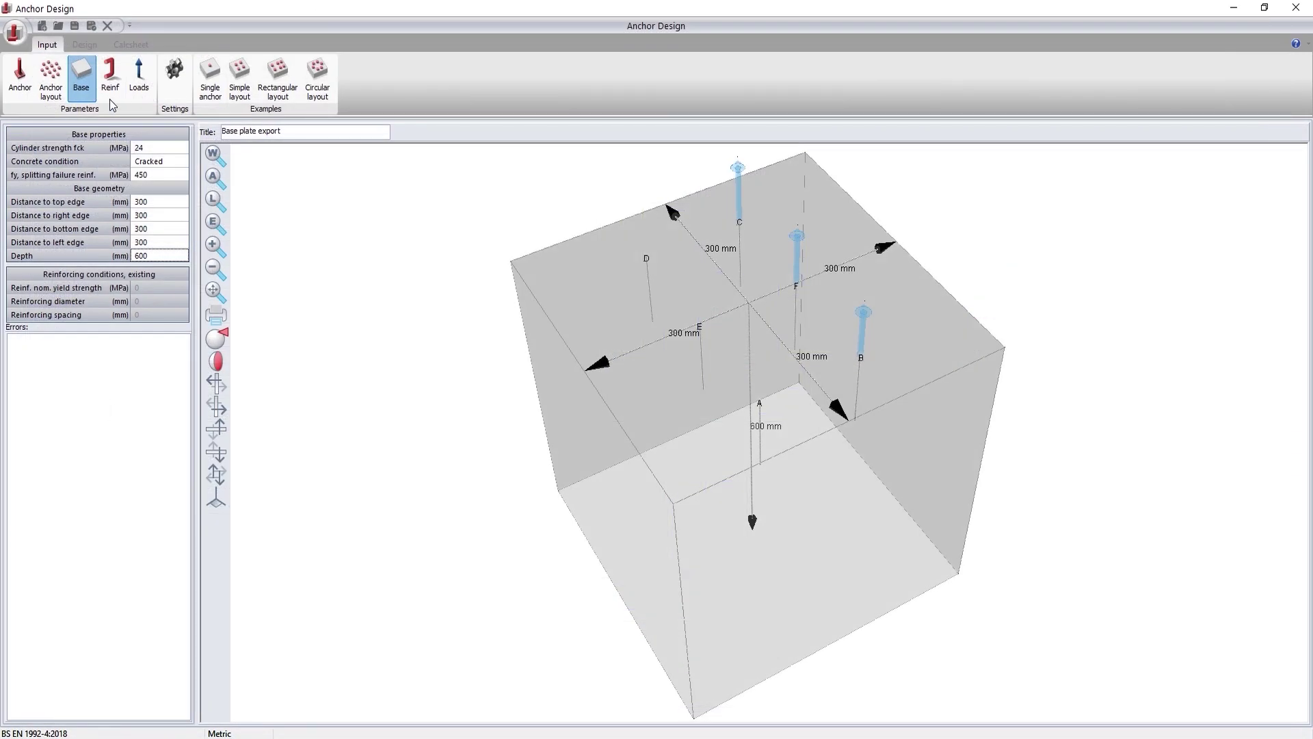
- Import the reinforcing bars from the exported rebar file and confirm the reinforcing details
click(111, 95)
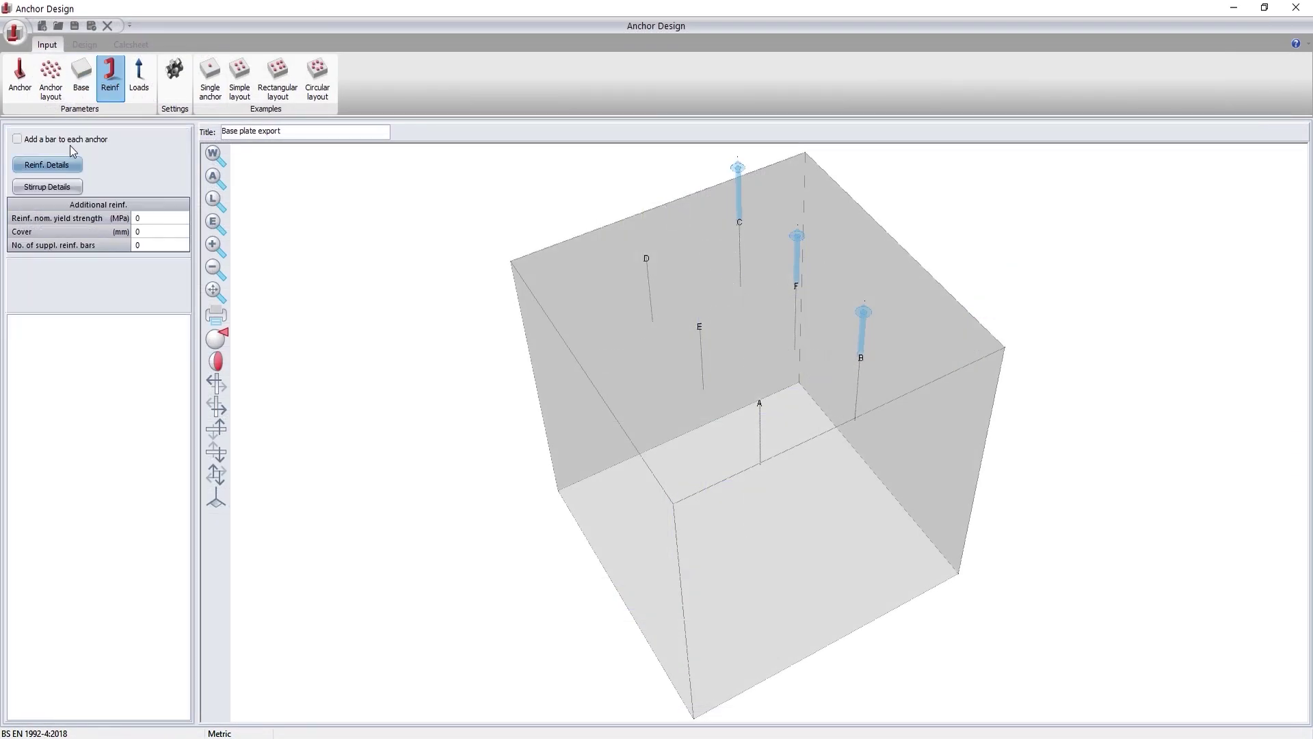
click(45, 169)
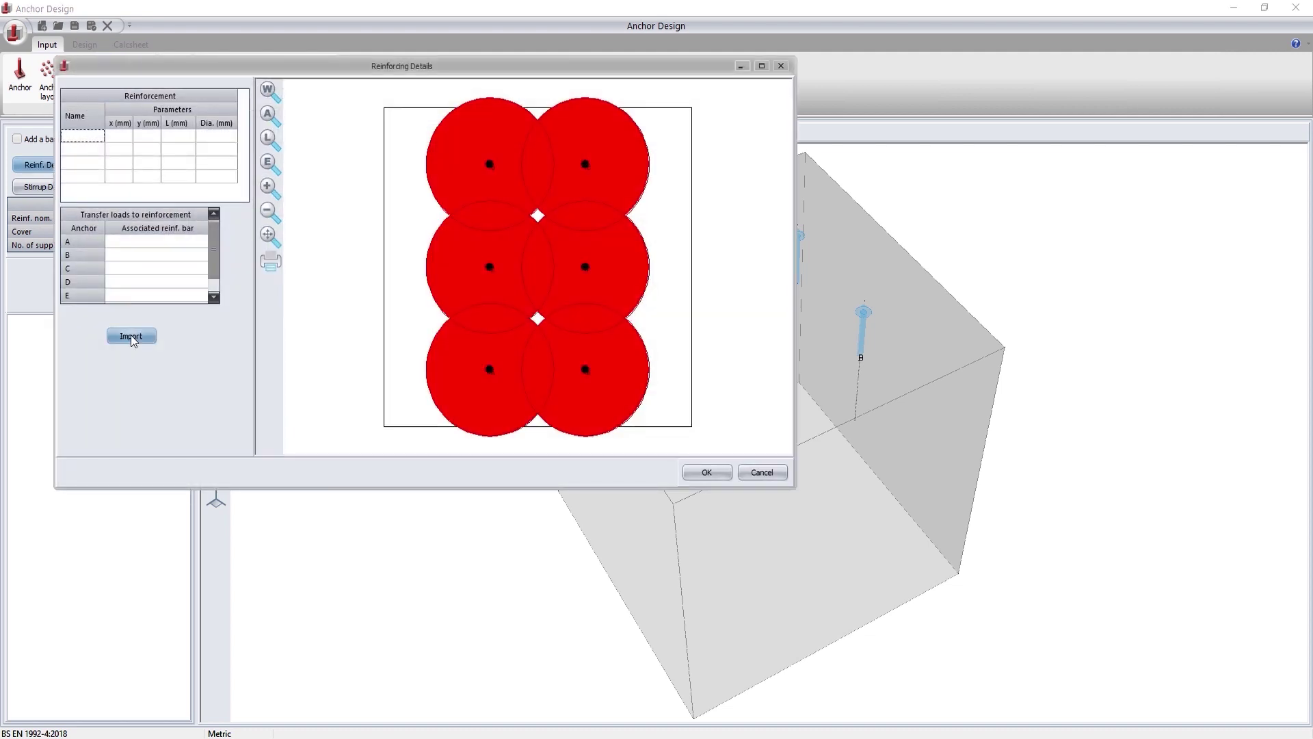
click(132, 336)
double_click(519, 226)
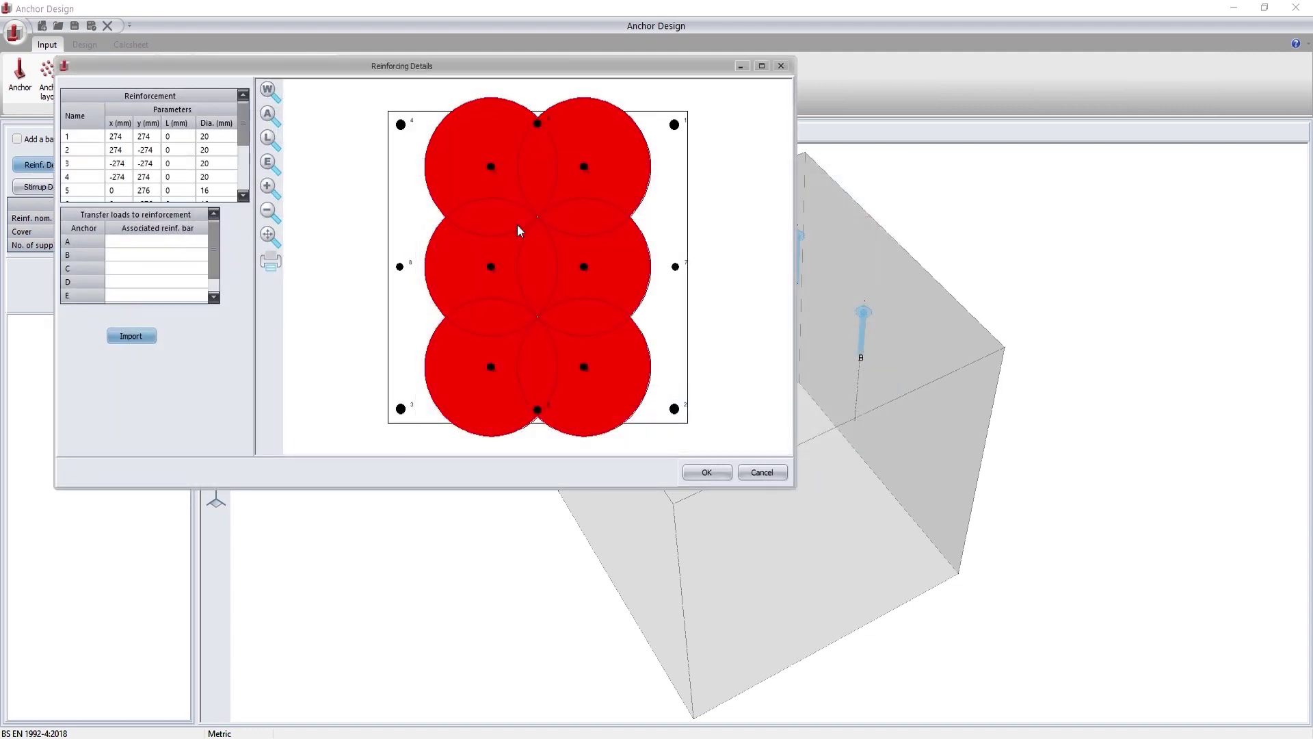
click(705, 472)
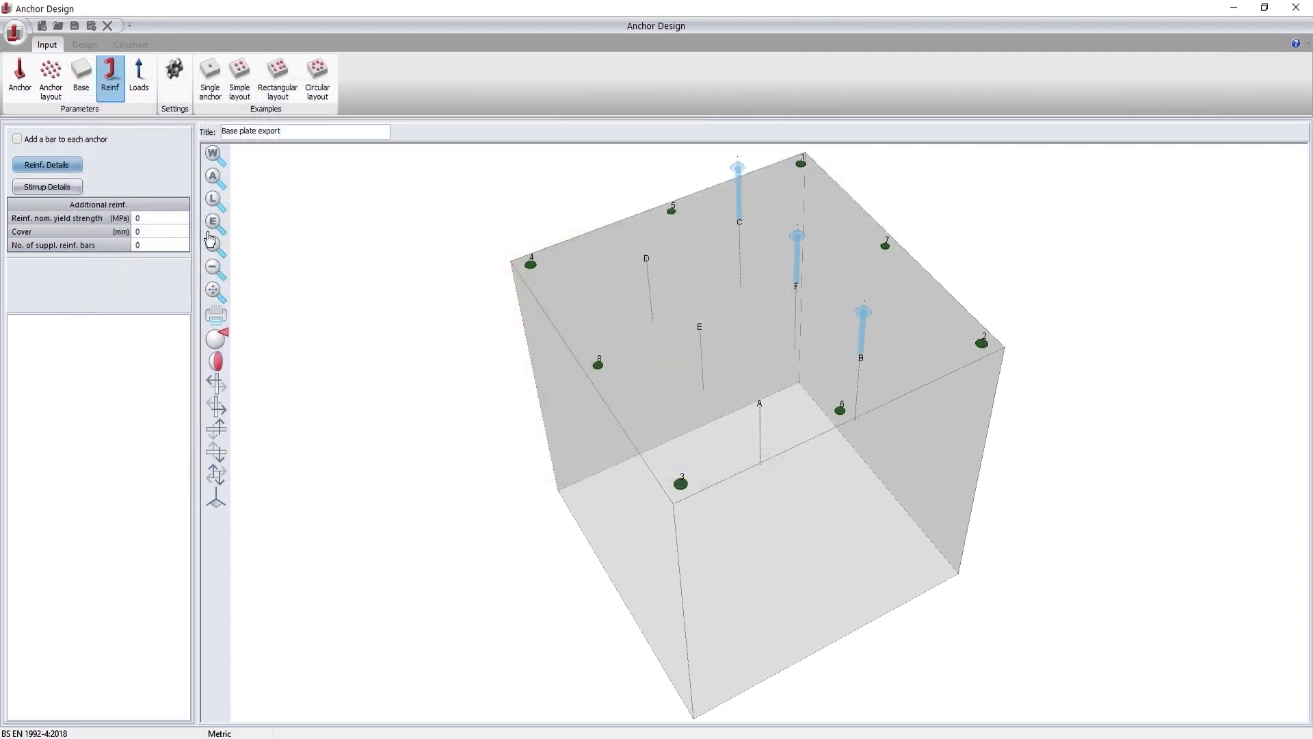
- Enter 450 yield strength, 30 cover and 1 bar in the Additional reinf. table
text(450)
key(Tab)
text(30)
key(Tab)
text(1)
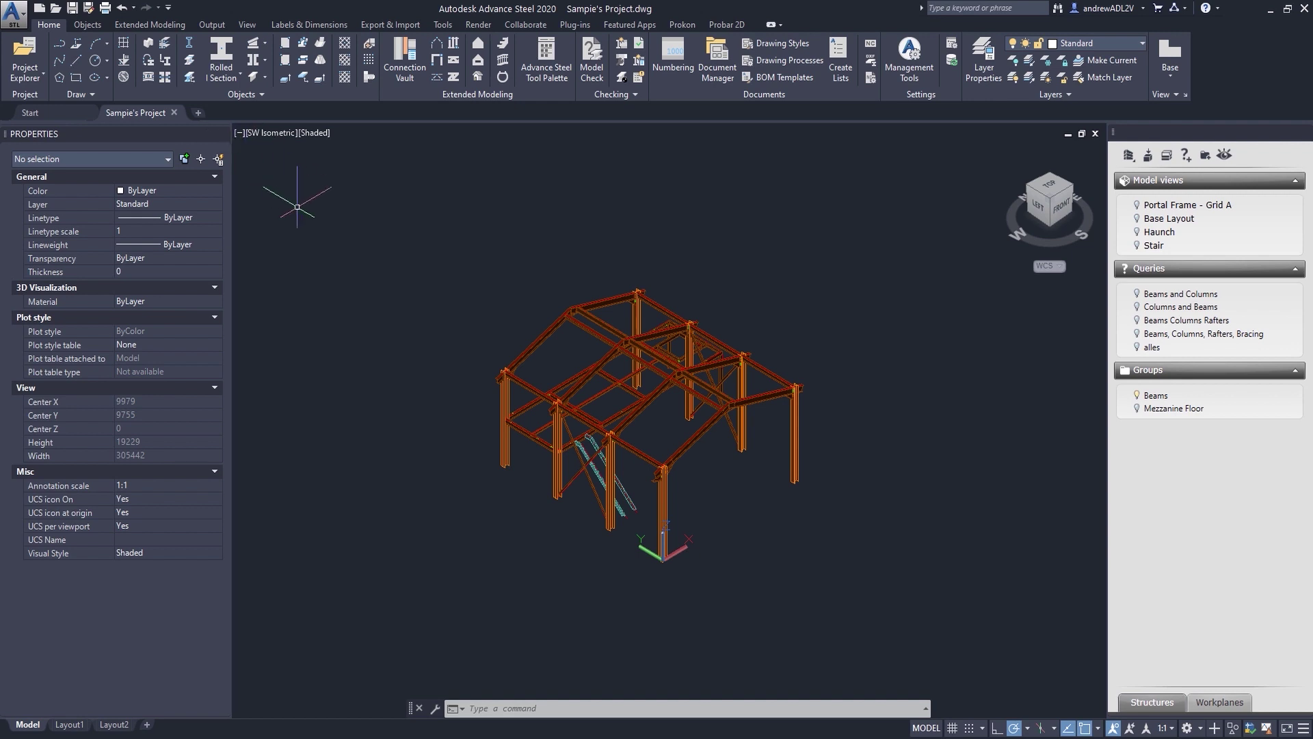
- Select the entire steel frame and export it to RSTLinkToSumo.Sumo, overwriting the existing file
click(682, 25)
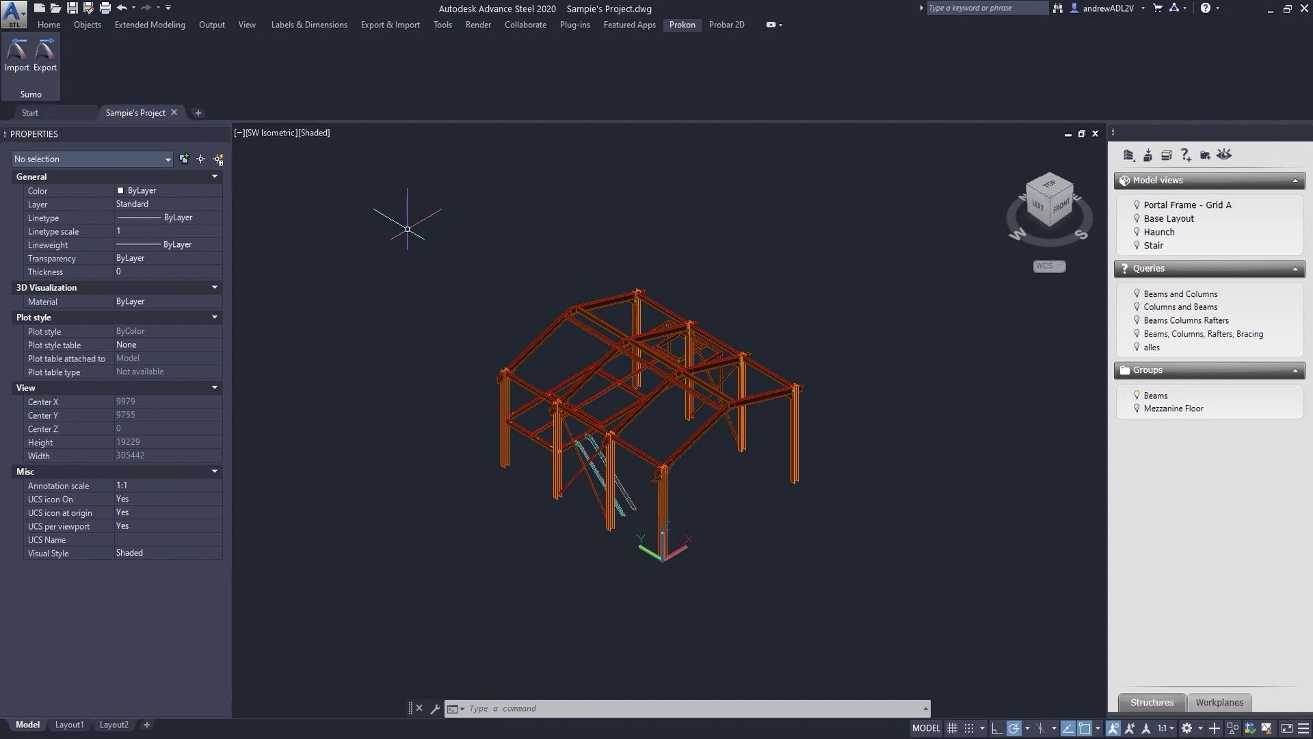
click(410, 230)
click(909, 602)
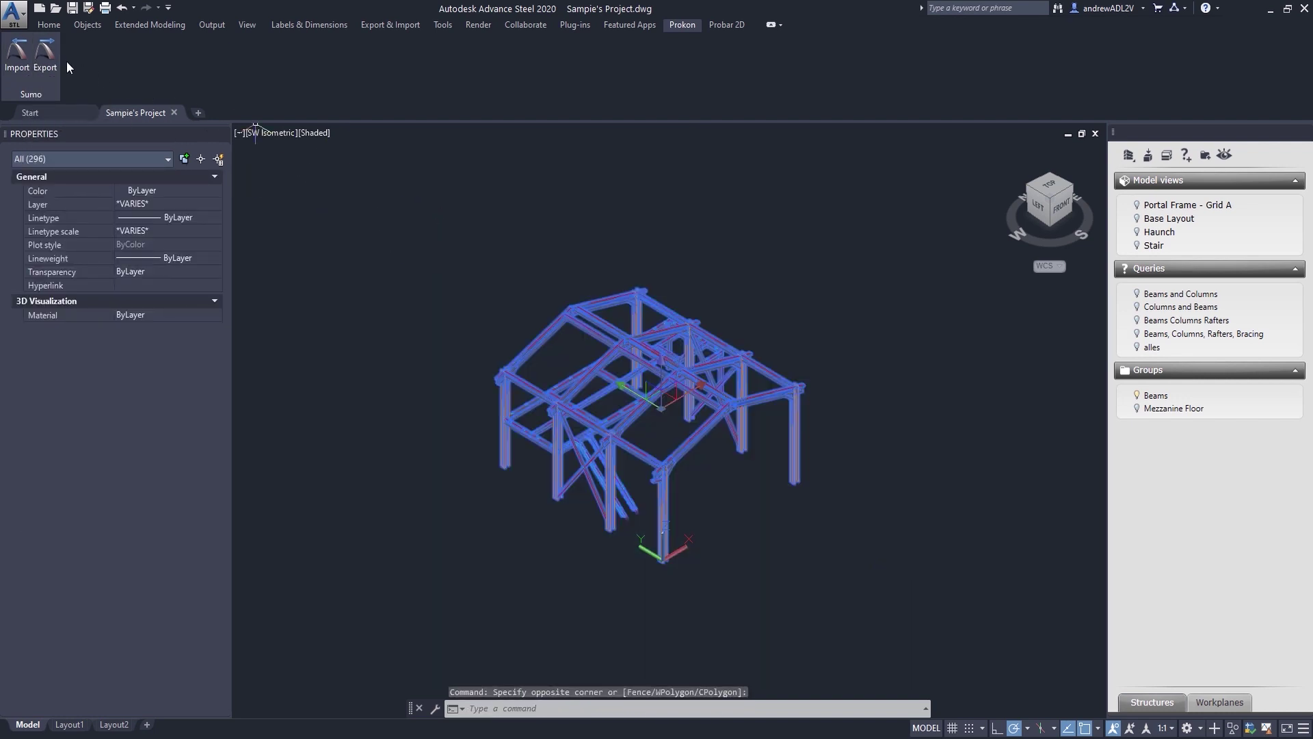
click(45, 54)
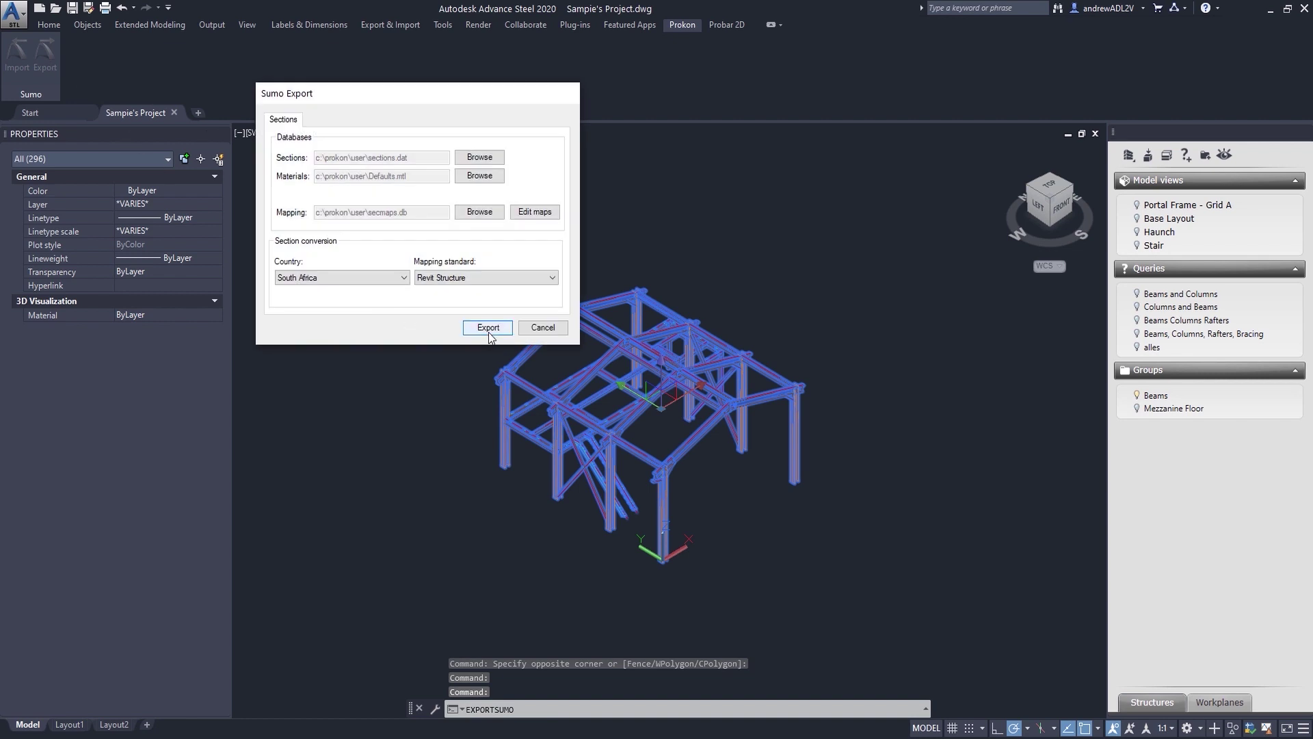
click(489, 333)
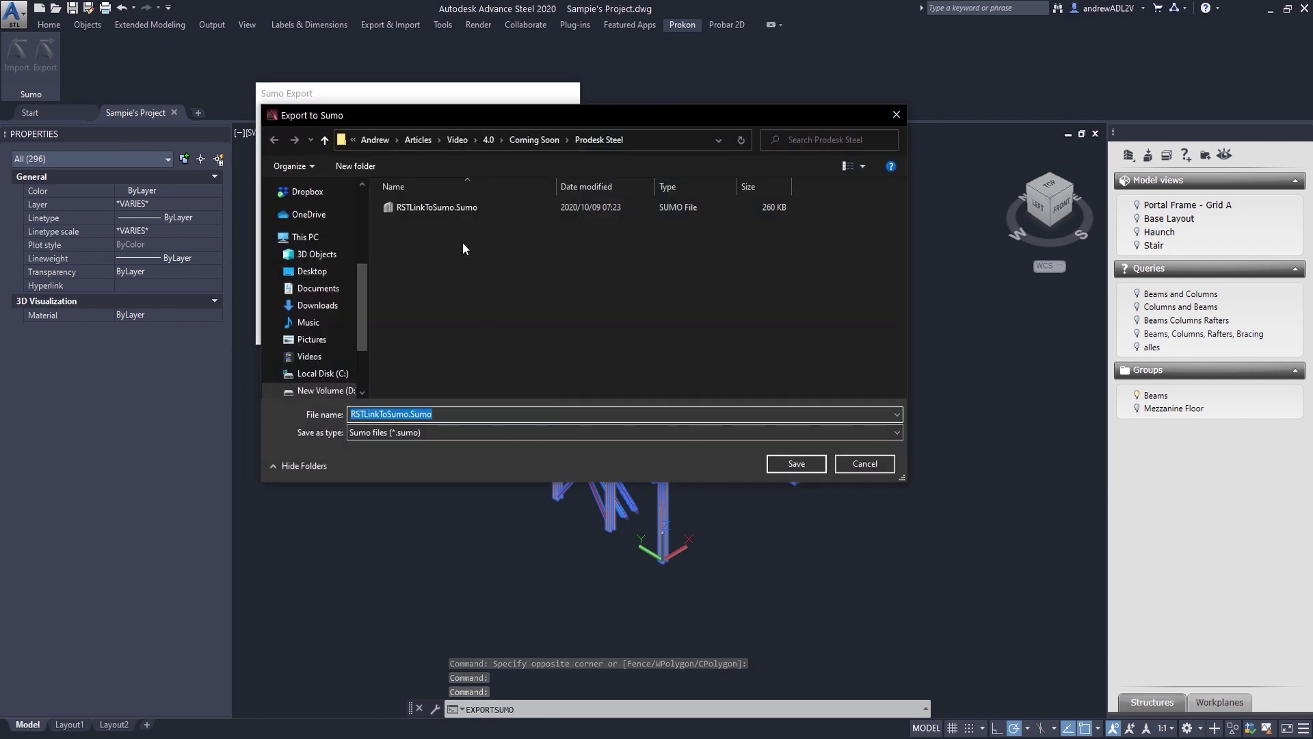
double_click(438, 208)
click(689, 382)
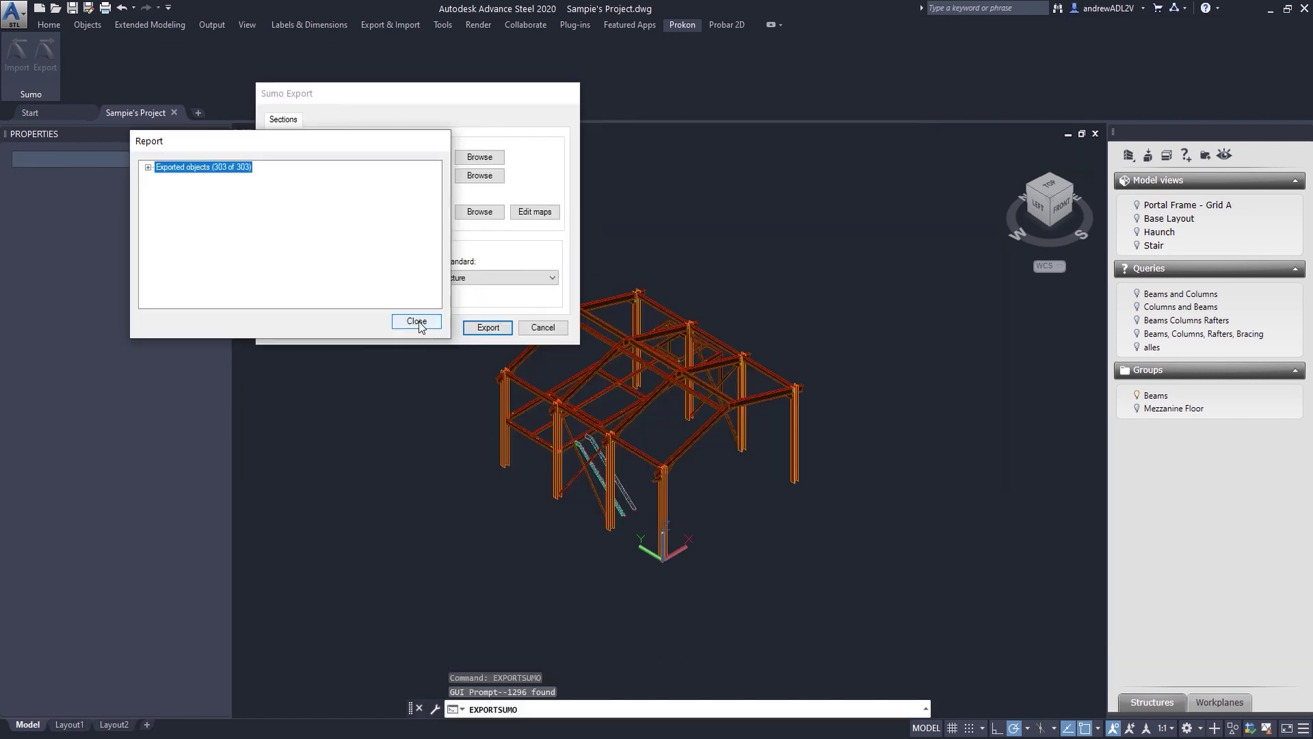
click(147, 168)
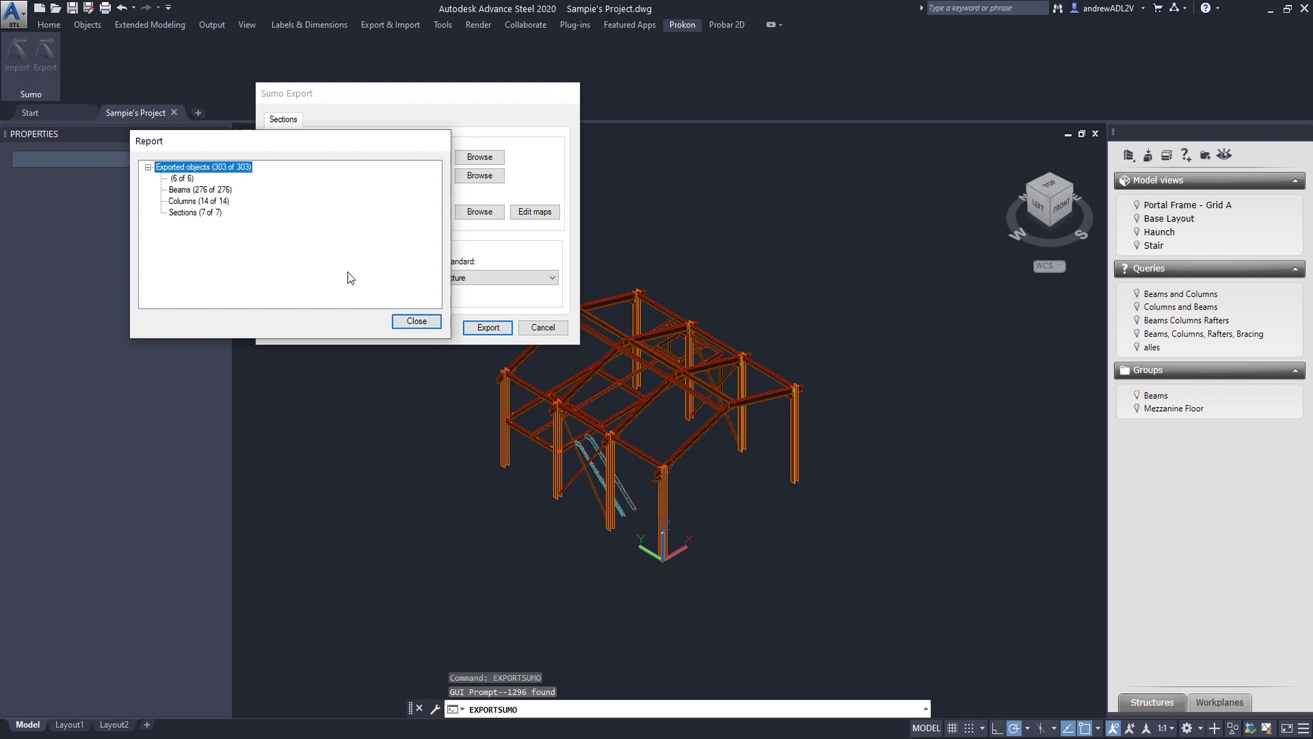
click(417, 321)
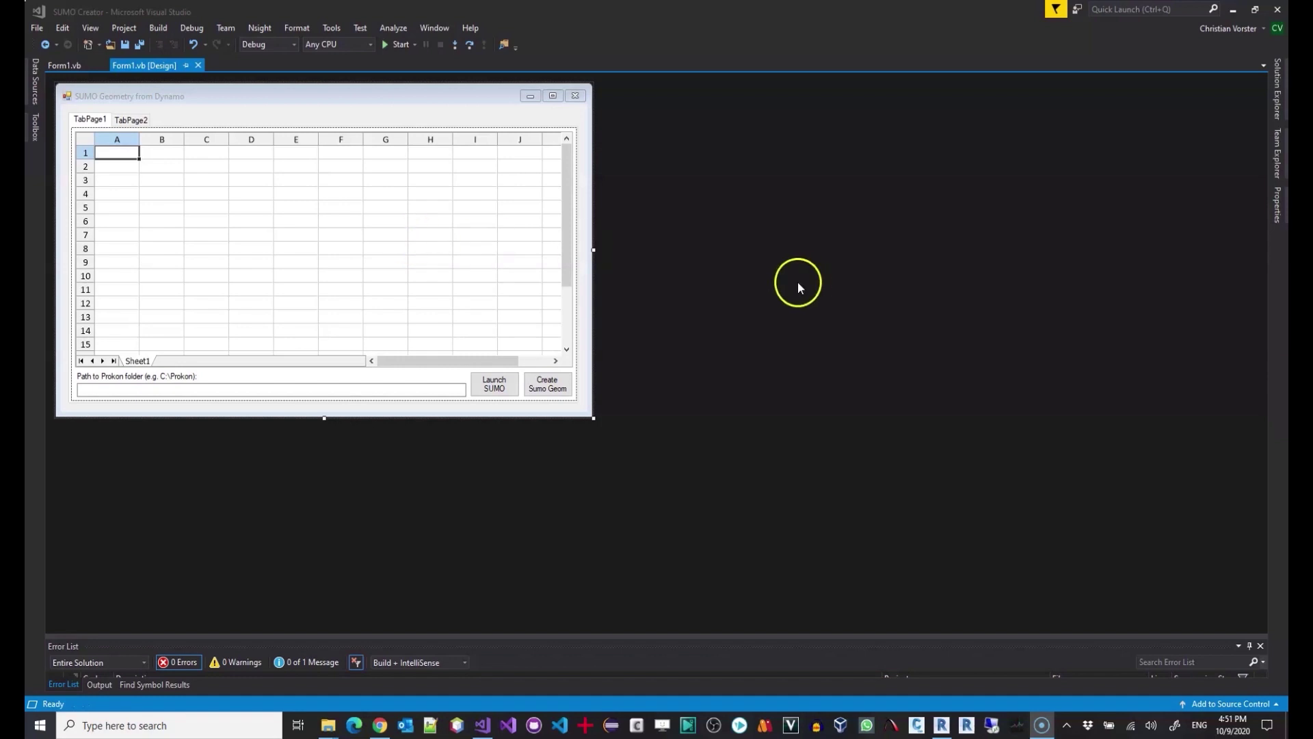
click(1277, 88)
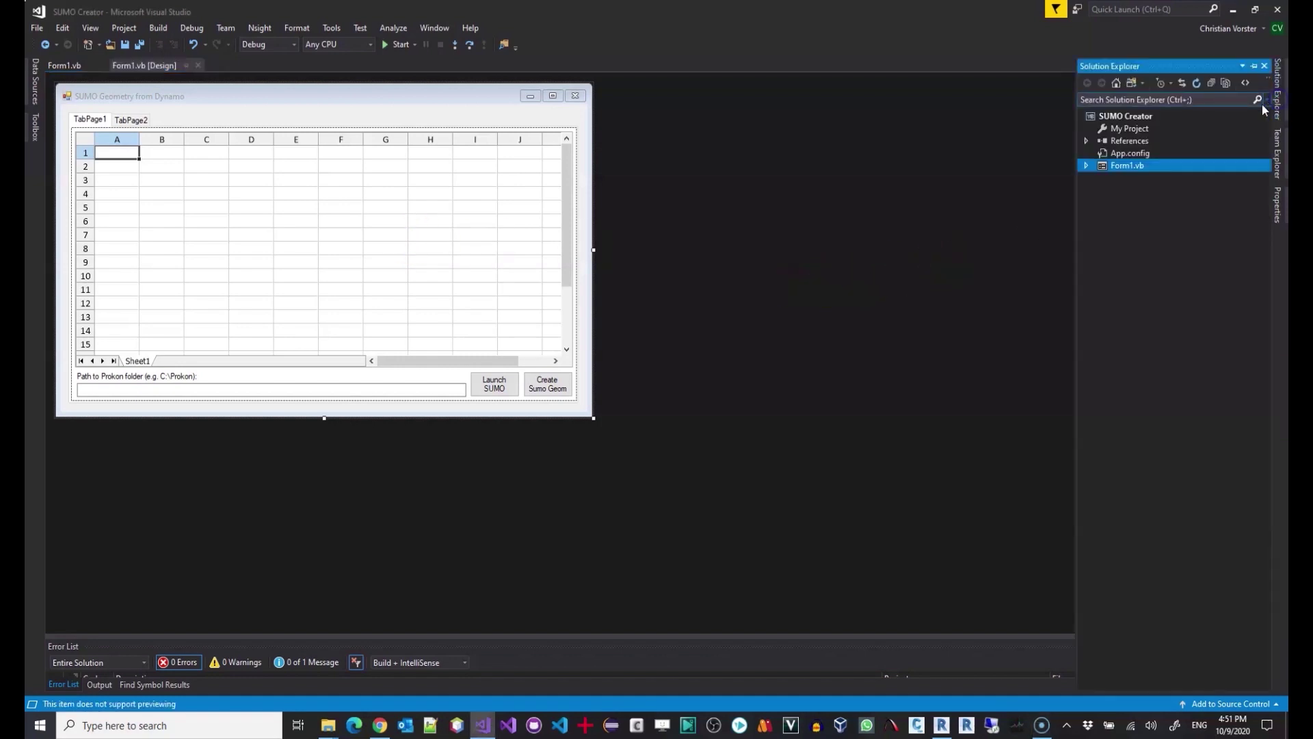
click(1085, 141)
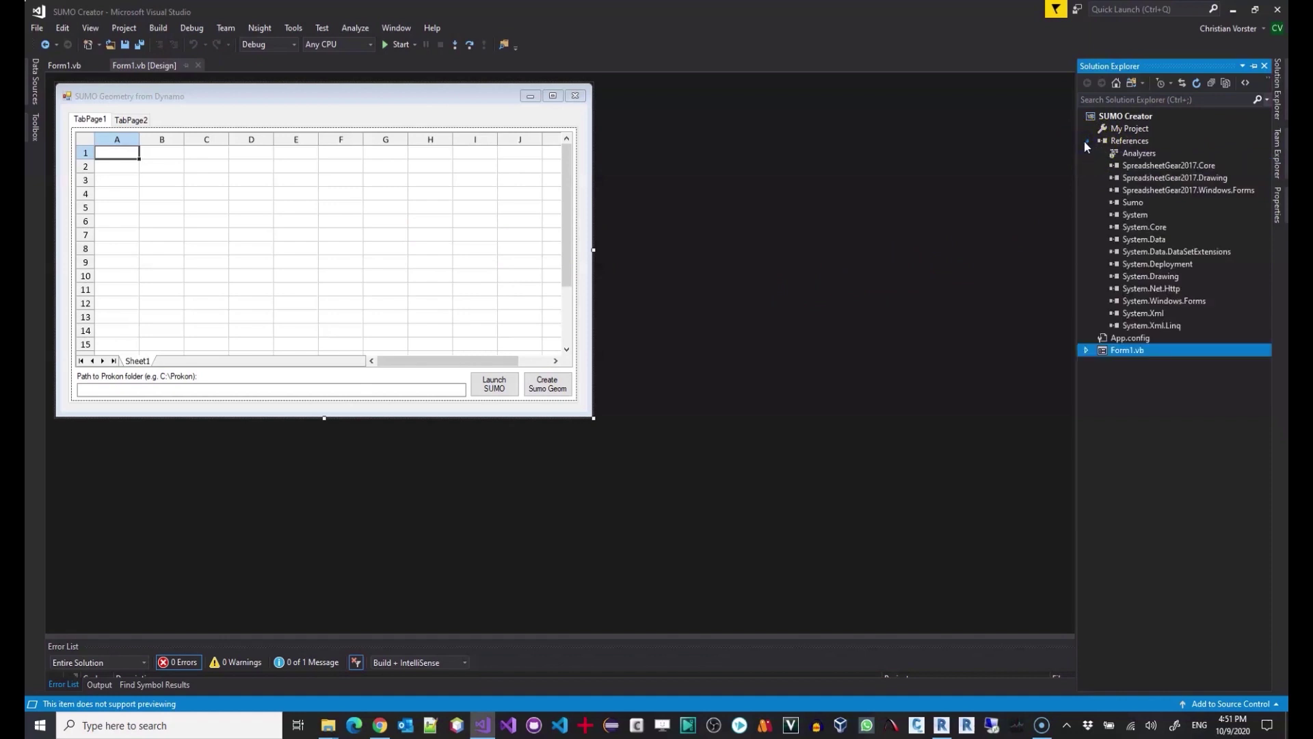
click(1132, 204)
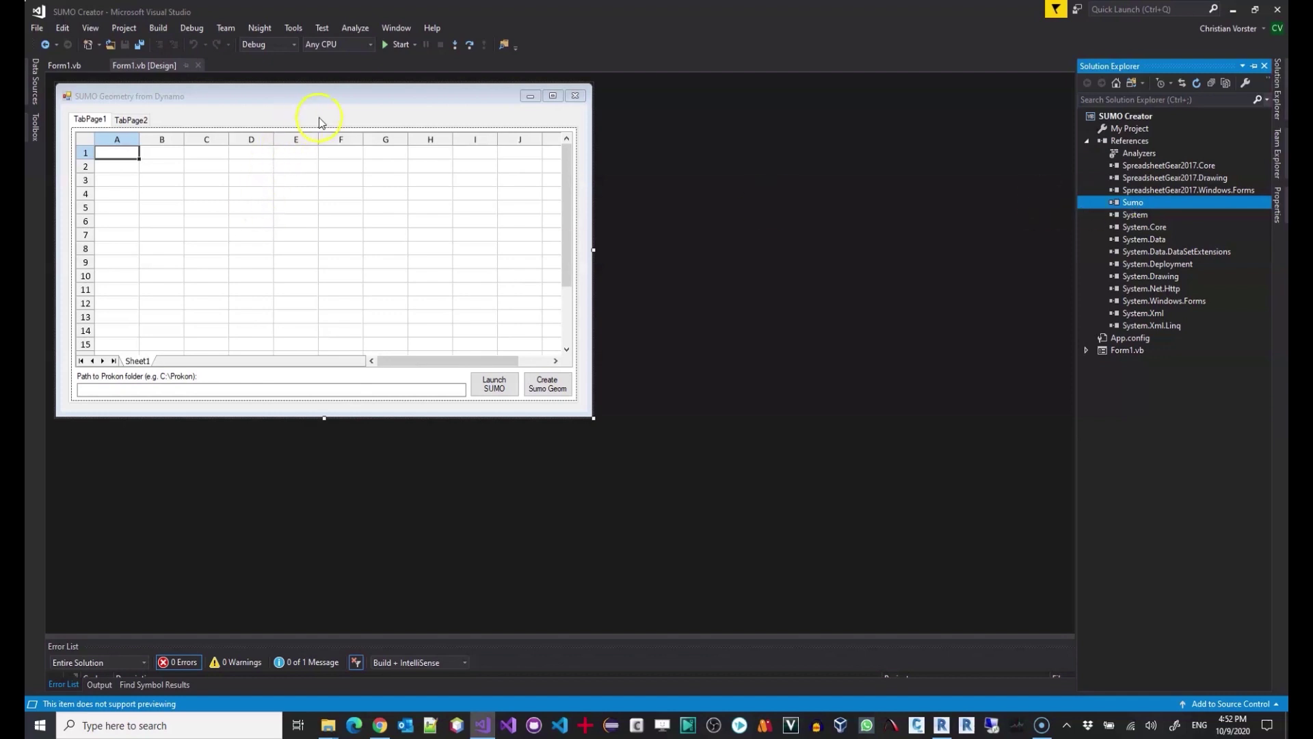
click(312, 95)
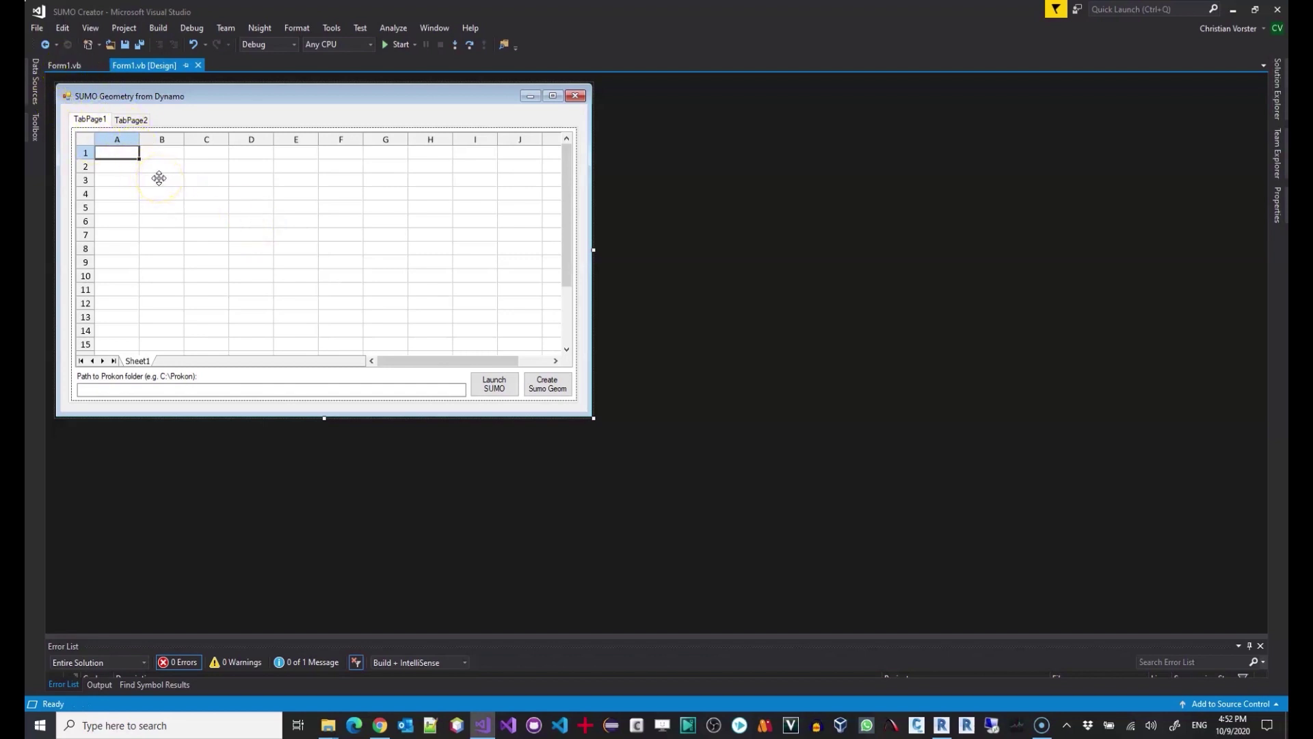
- Read through the Form1.vb source code
click(67, 65)
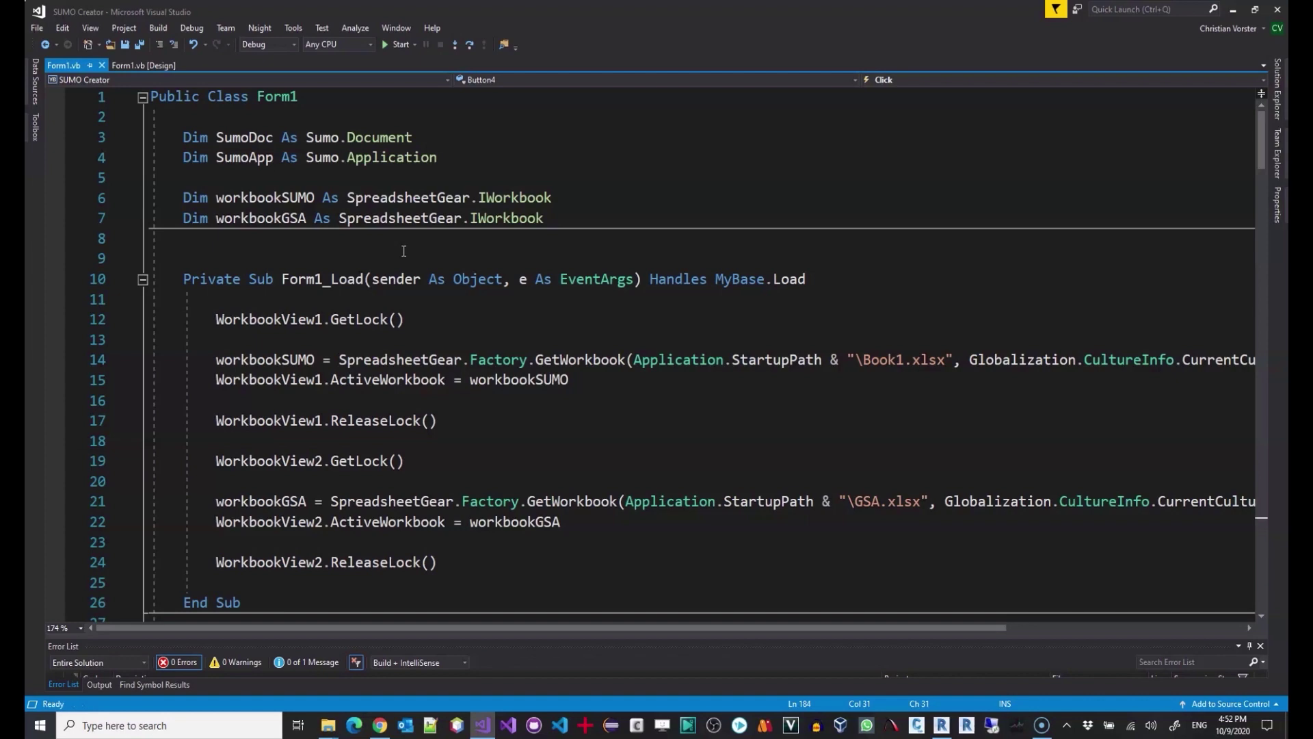
scroll(404, 251, down, 1)
scroll(344, 239, down, 6)
scroll(346, 239, down, 4)
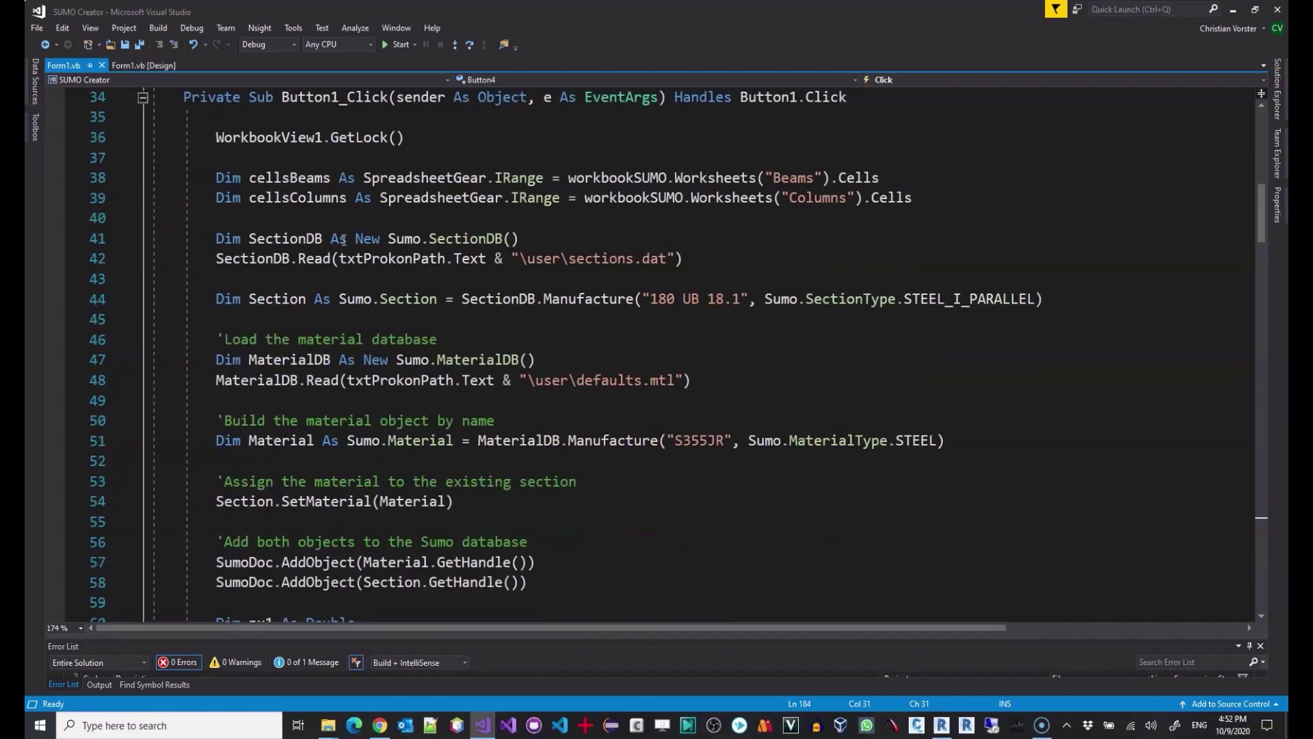
- Inspect the Launch SUMO, Create Sumo Geom and TabPage2 Convert buttons in the form designer
click(152, 65)
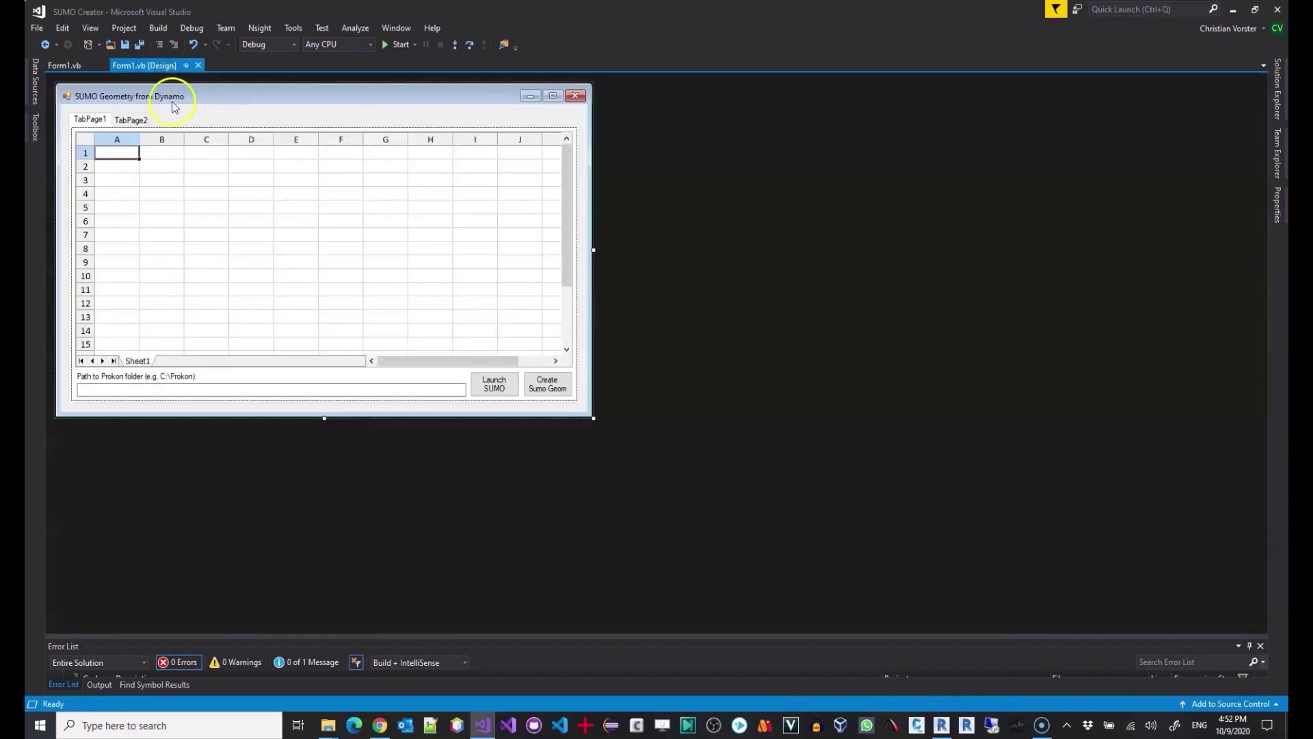
click(495, 386)
click(540, 383)
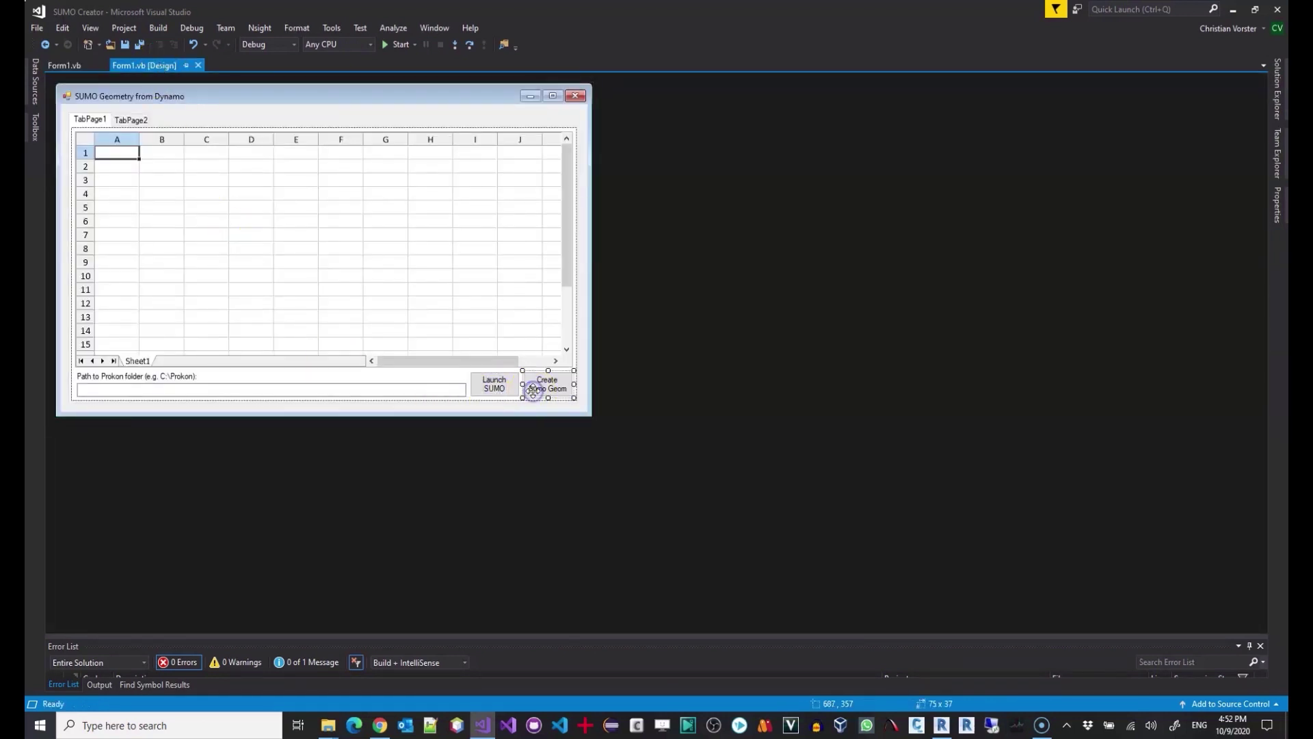
click(134, 119)
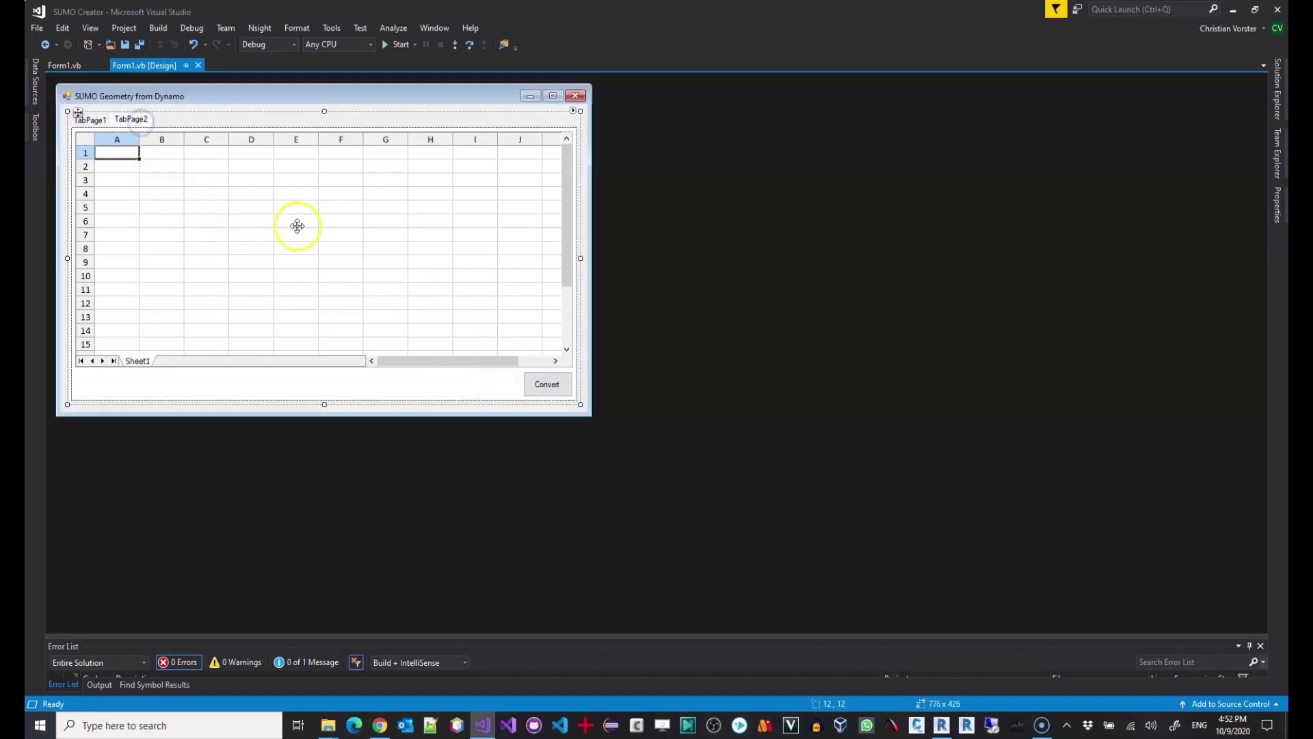
click(540, 375)
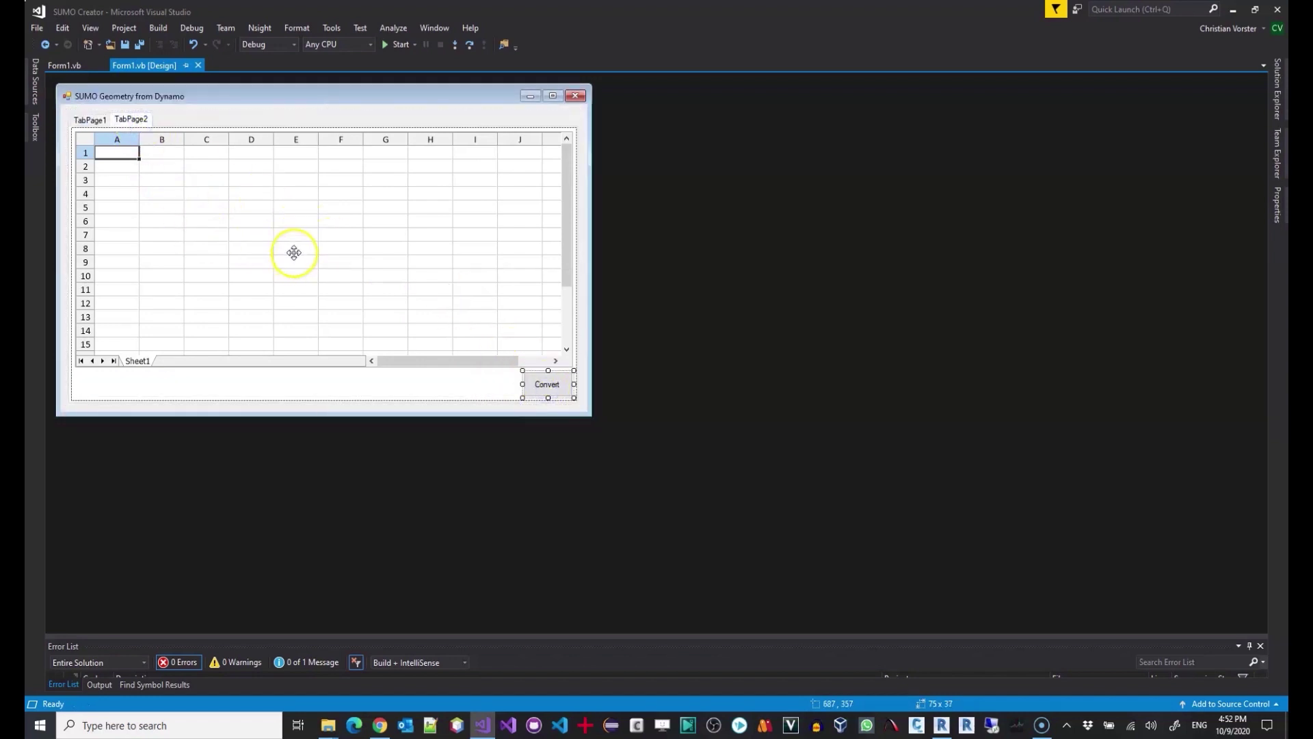
- Review the remaining beam and column code, then start the project in debug mode
click(69, 66)
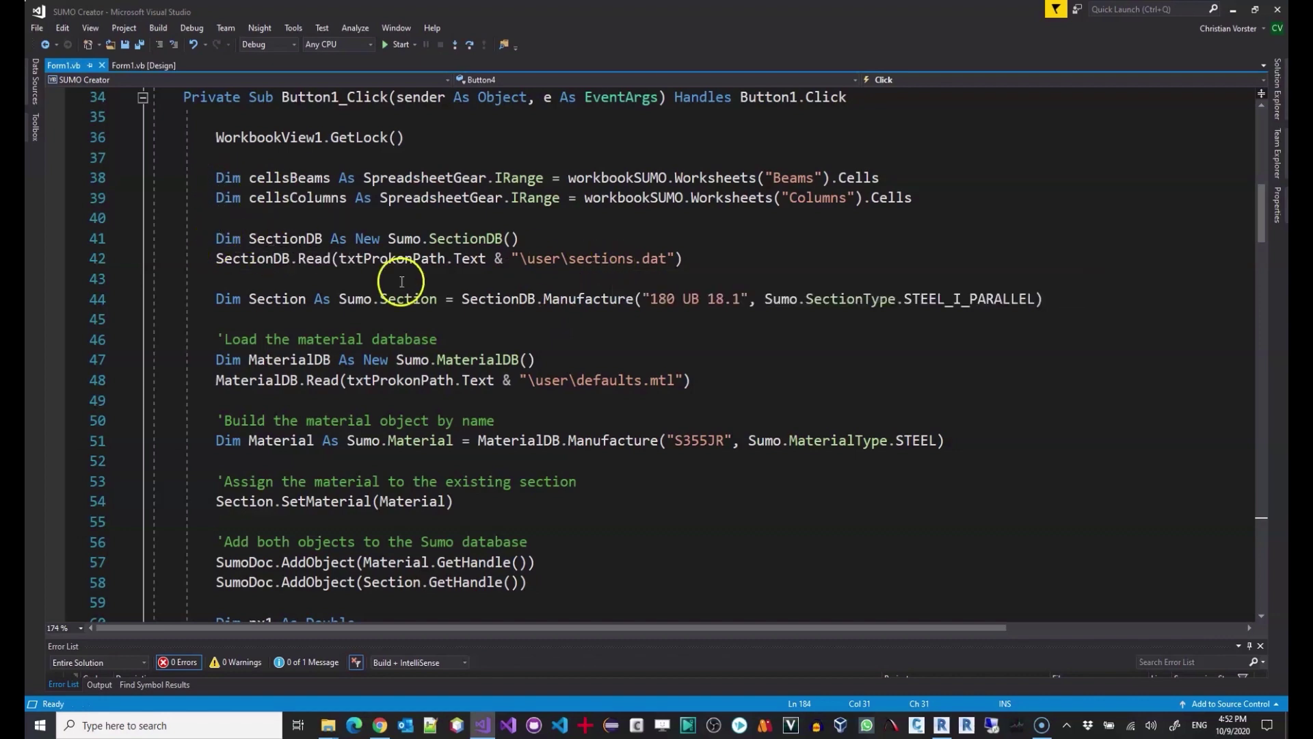
scroll(589, 344, down, 3)
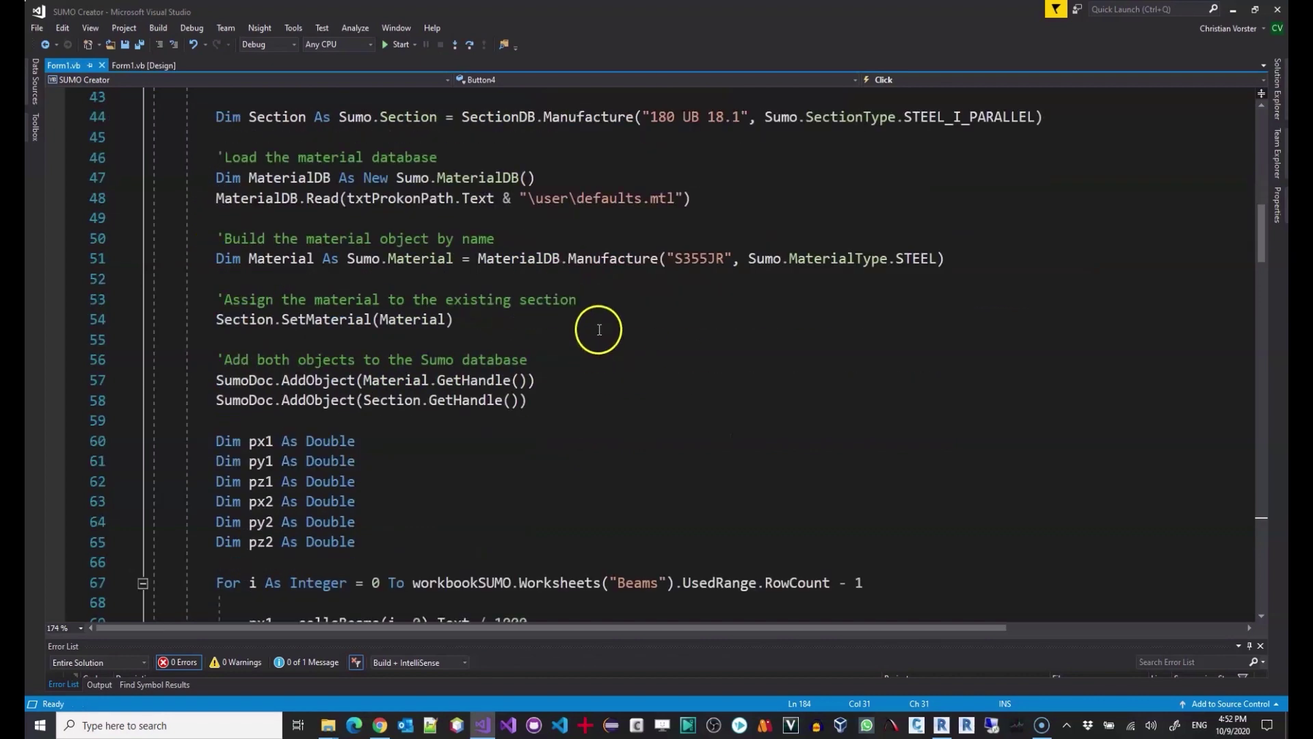
scroll(643, 267, down, 2)
scroll(650, 270, down, 9)
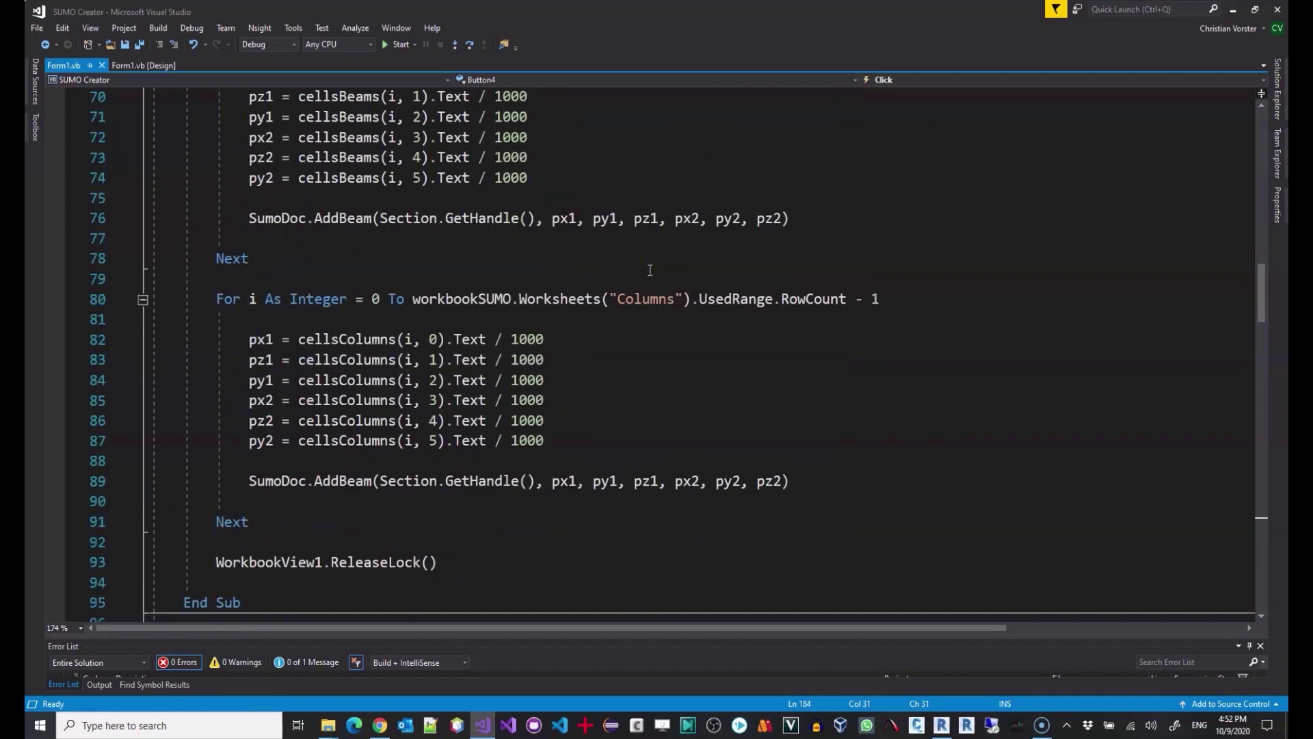
scroll(561, 325, up, 18)
scroll(561, 325, down, 2)
scroll(561, 325, down, 1)
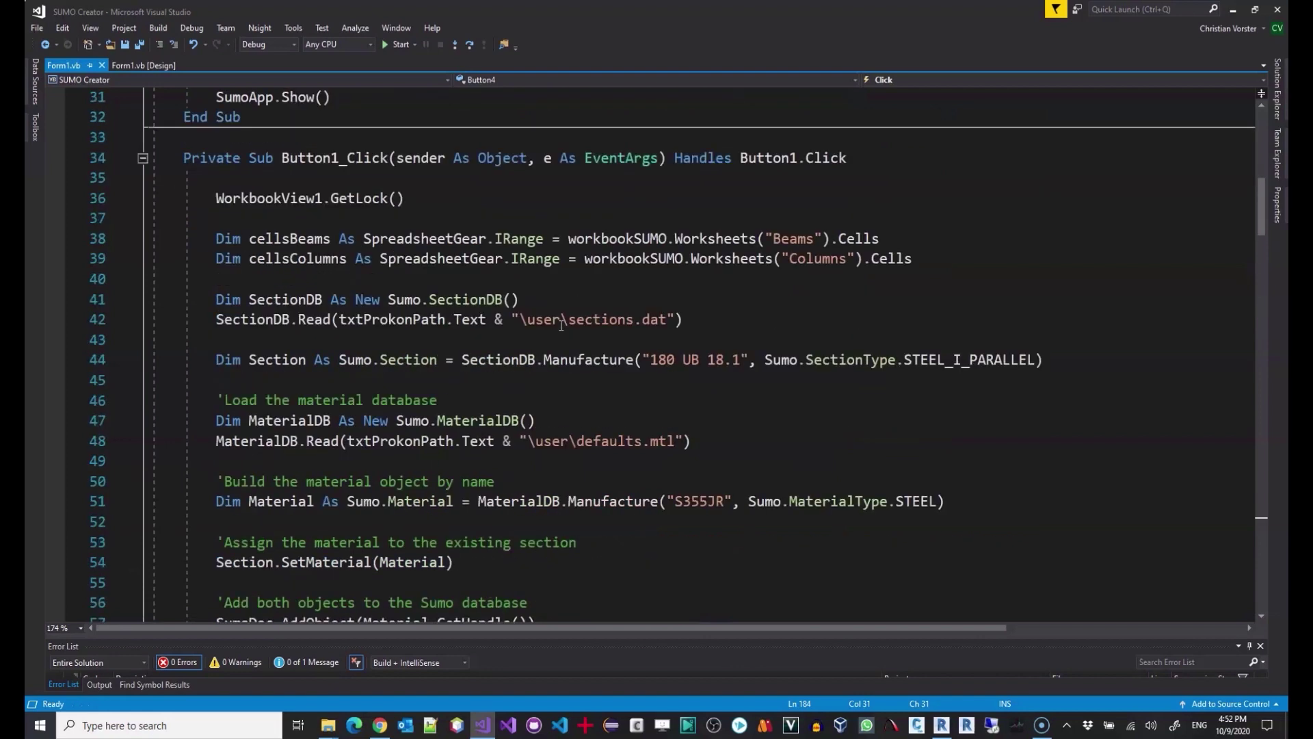
scroll(561, 325, down, 15)
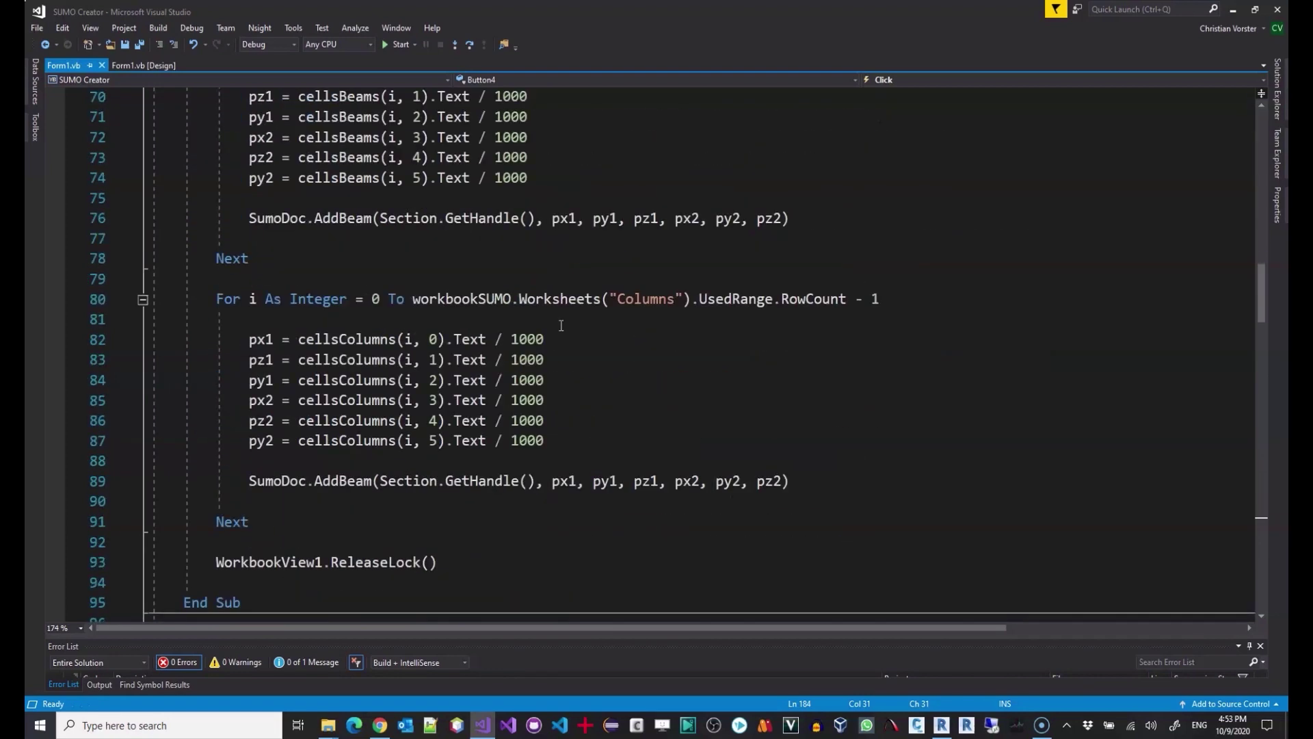
scroll(561, 325, down, 9)
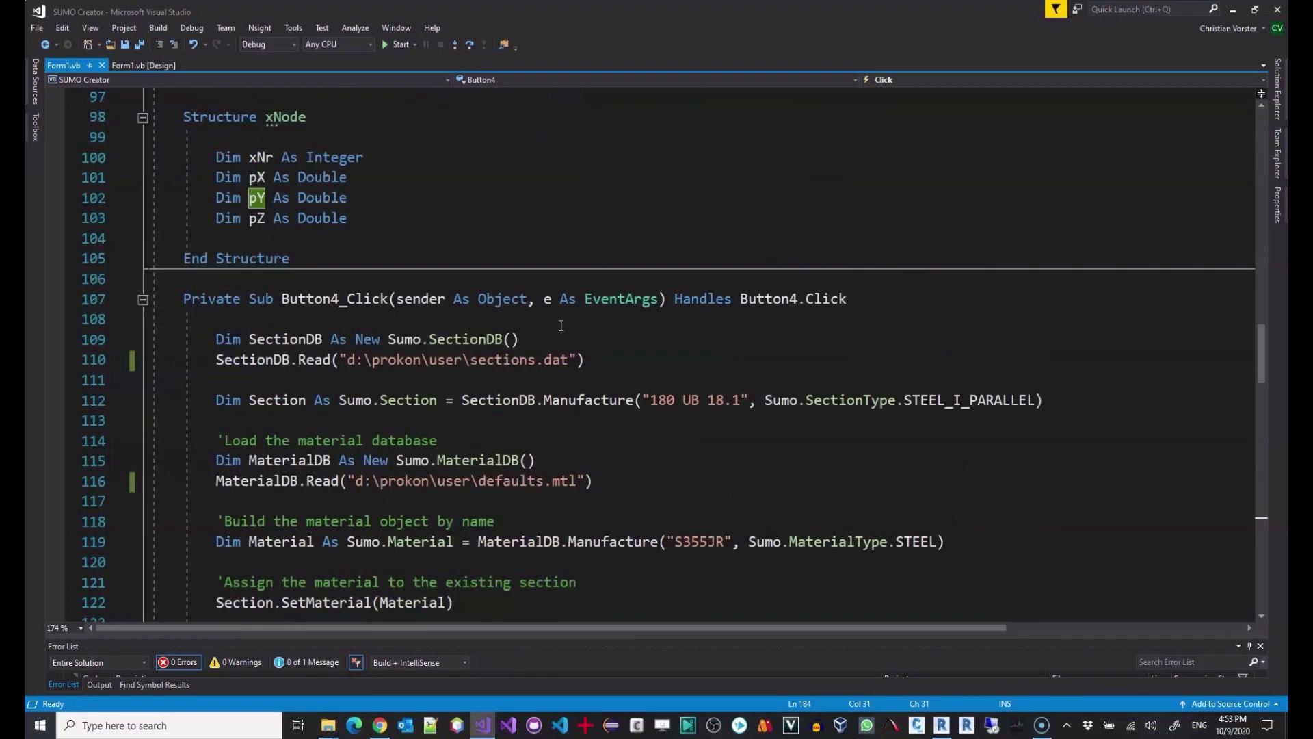
scroll(561, 325, down, 1)
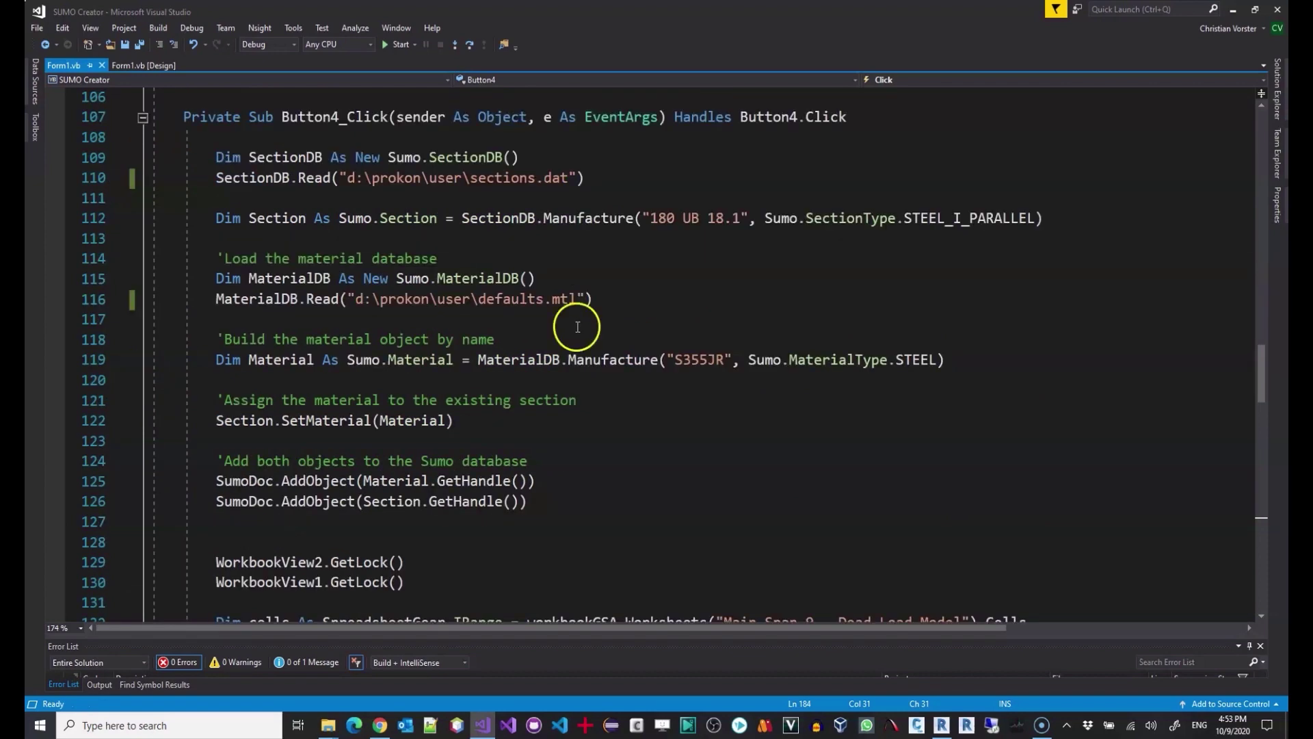
scroll(633, 318, down, 20)
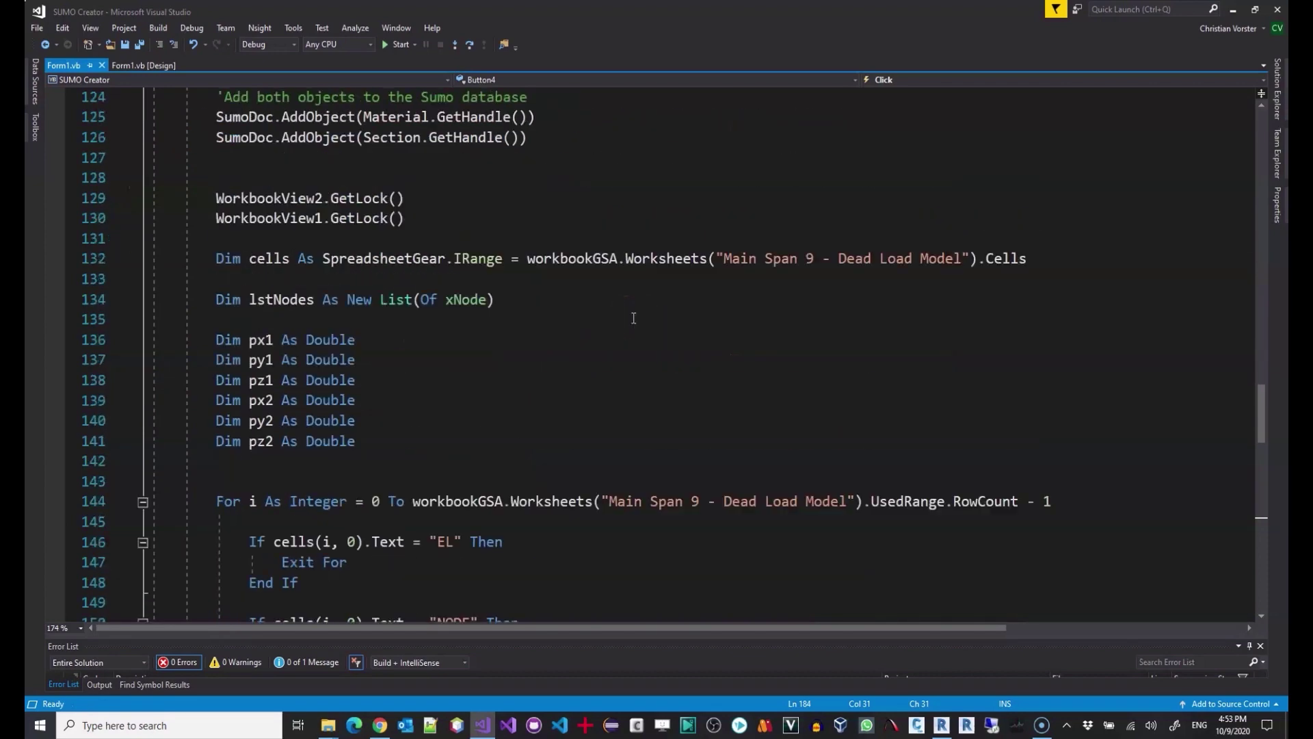
scroll(633, 318, down, 5)
scroll(633, 318, up, 11)
scroll(633, 318, up, 14)
click(385, 45)
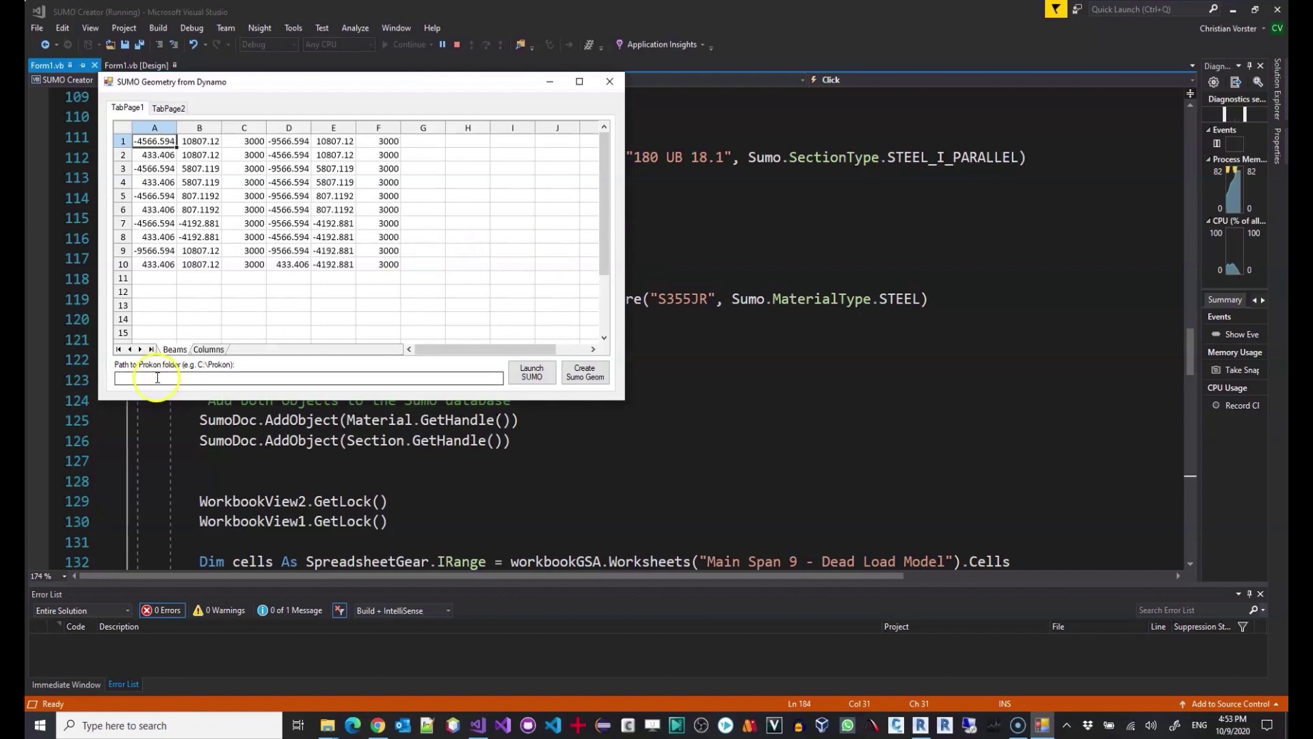
- Enter D:\Prokon as the Prokon folder path and launch Sumo in demo mode
click(156, 377)
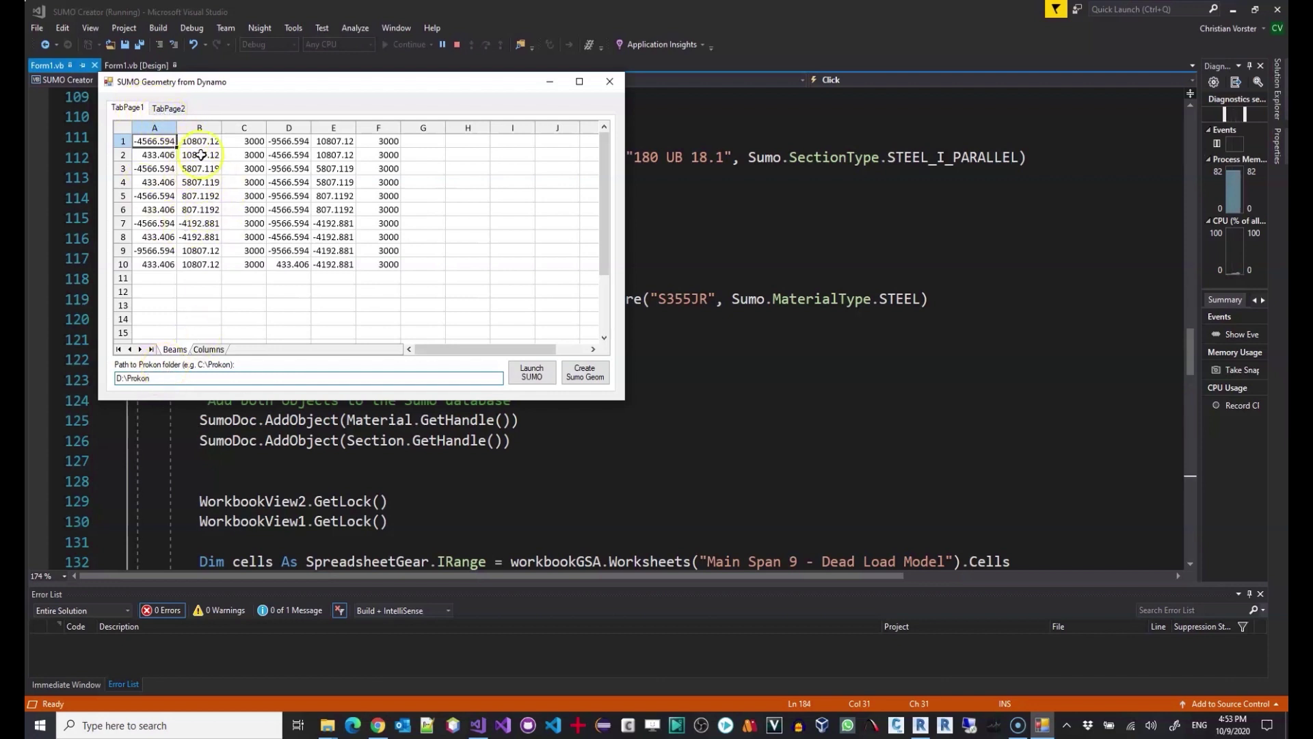
click(524, 372)
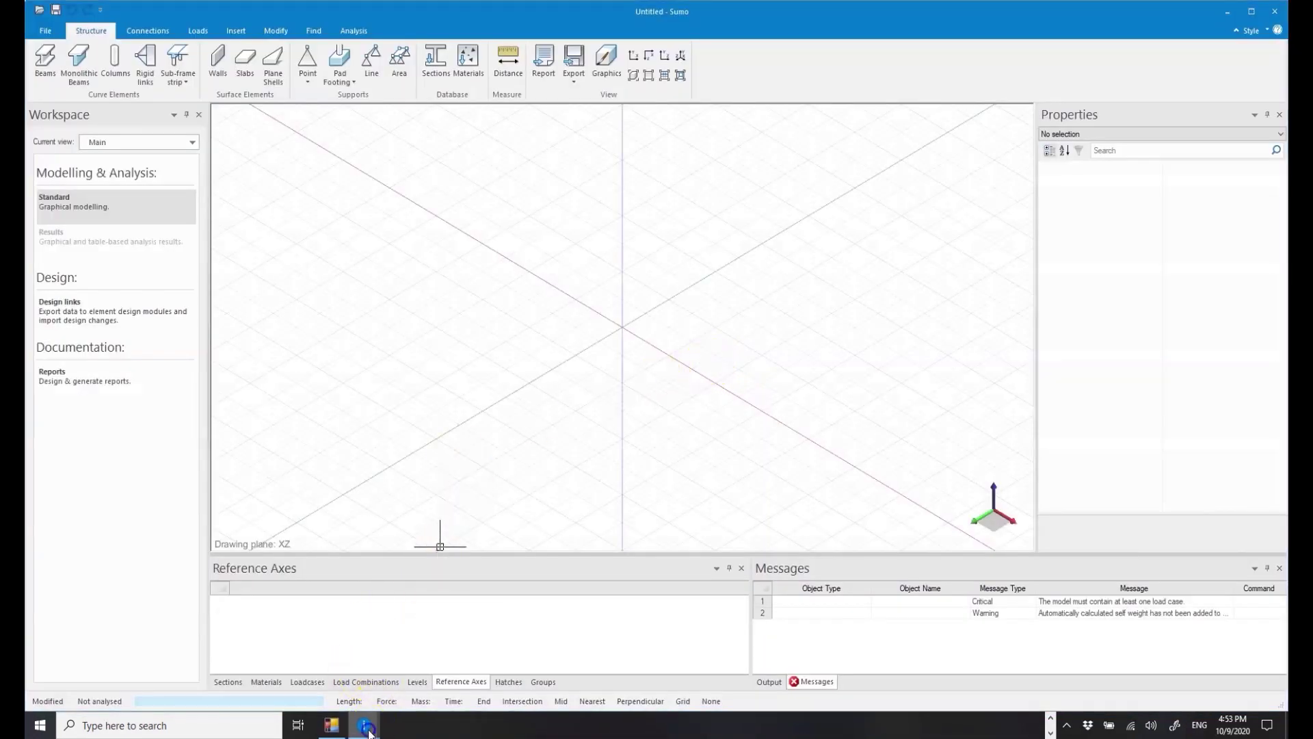
mouse_move(365, 724)
click(316, 663)
- Dismiss the demo notice and run Create Sumo Geom from the coordinate table
click(733, 360)
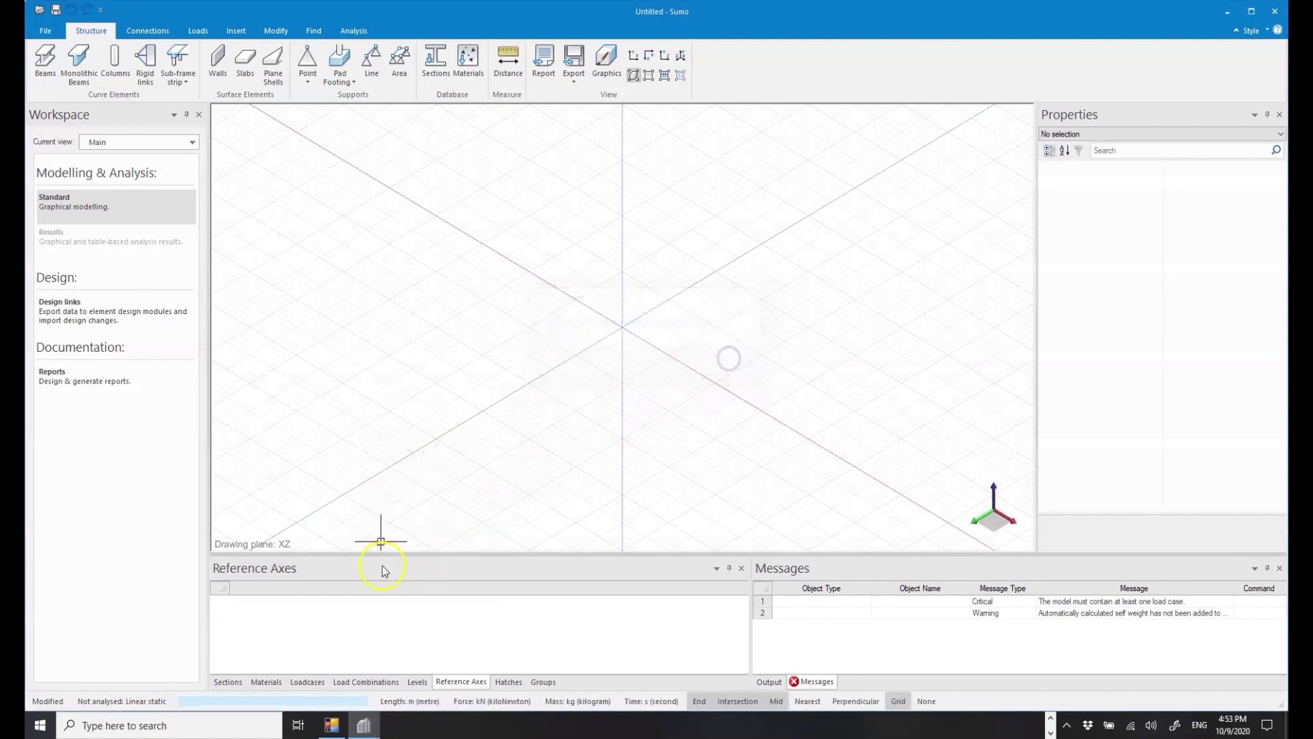
click(332, 725)
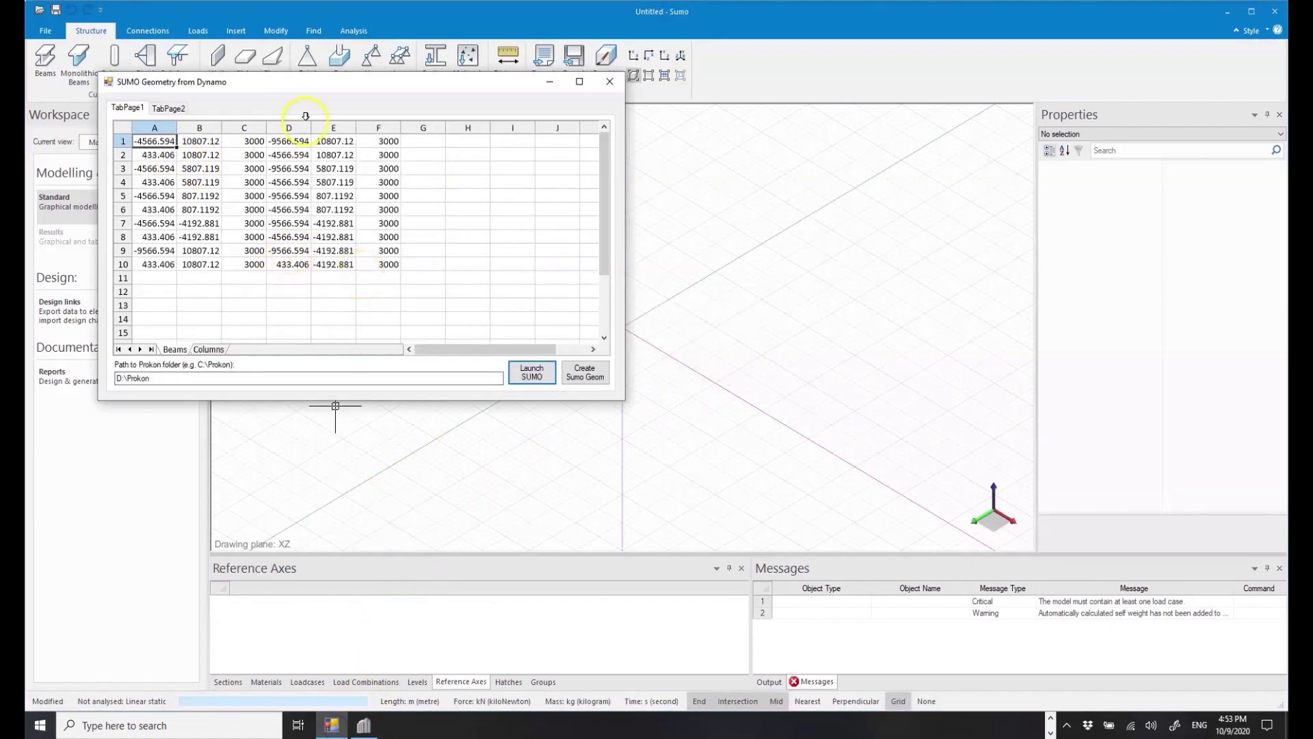
drag(352, 90, 292, 79)
click(535, 375)
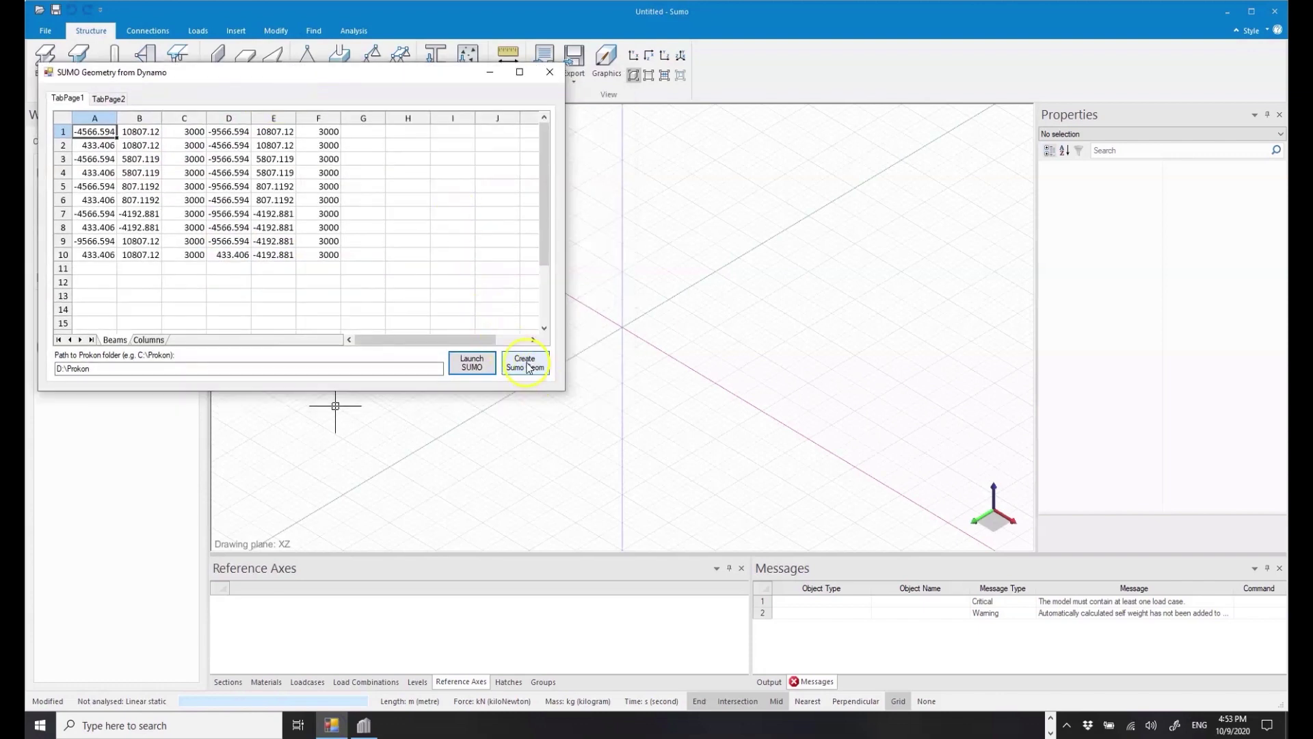
- Inspect a generated 180 UB 18.1 column in Sumo's 3-D view, then deselect it
click(659, 346)
scroll(814, 377, up, 8)
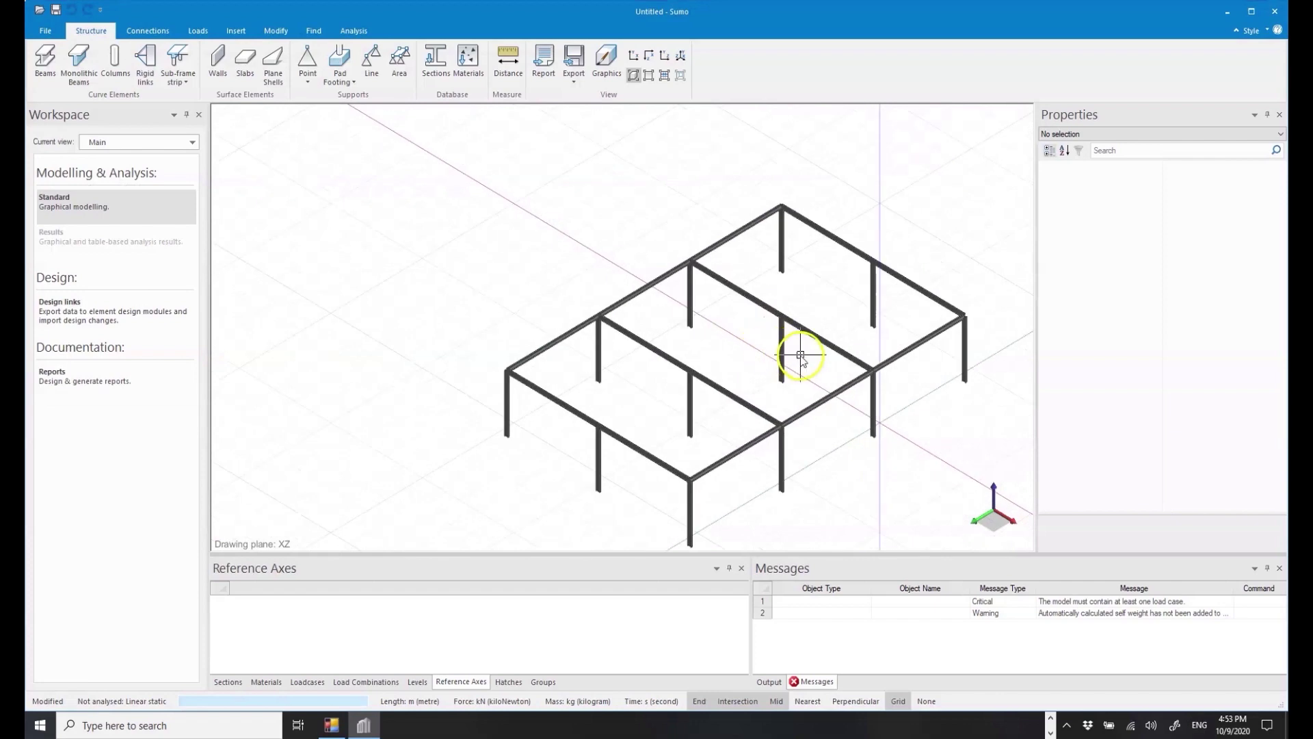
click(781, 350)
scroll(759, 346, up, 10)
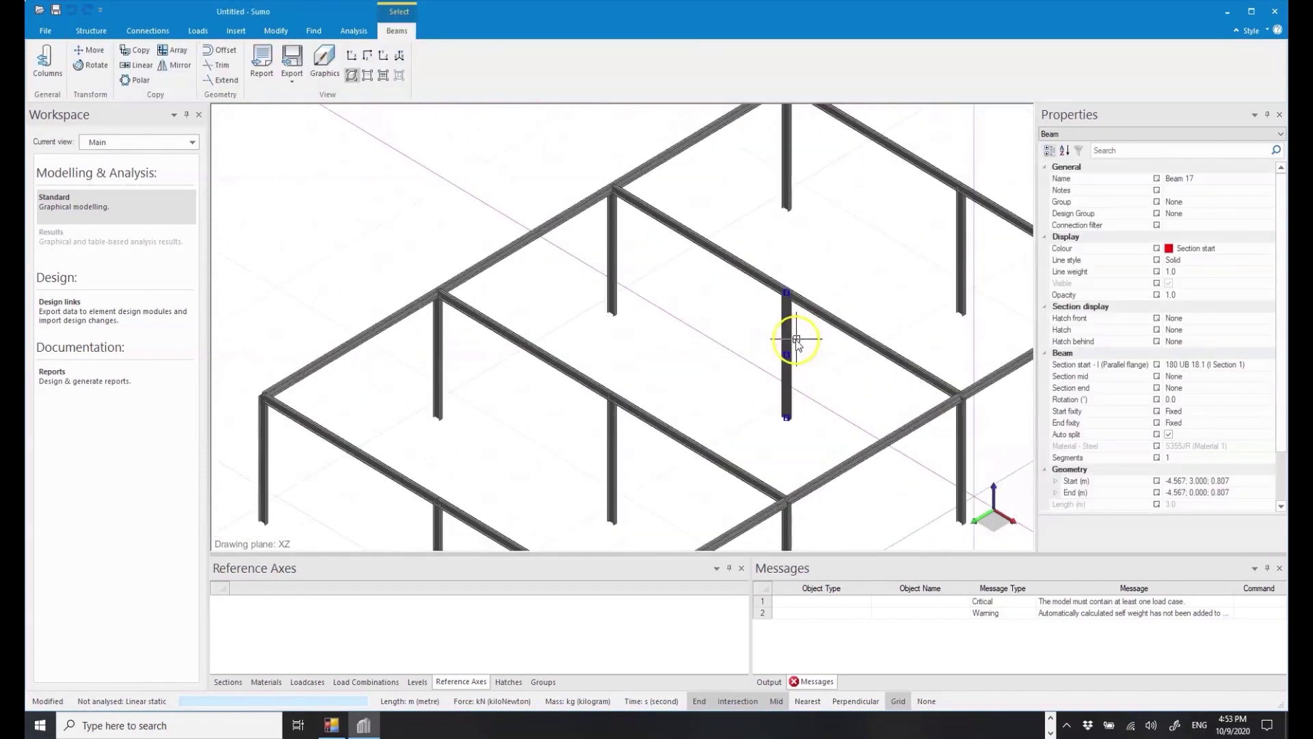
click(748, 284)
scroll(545, 249, down, 10)
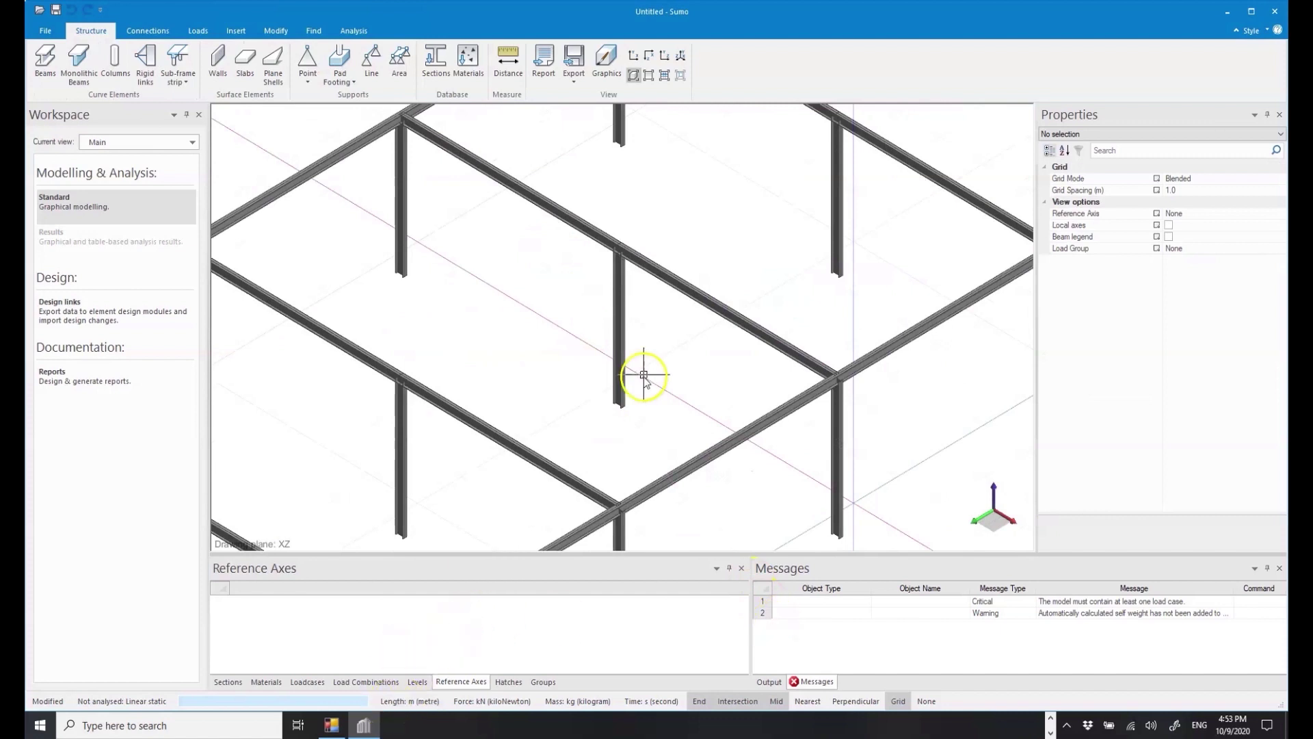
scroll(657, 285, down, 5)
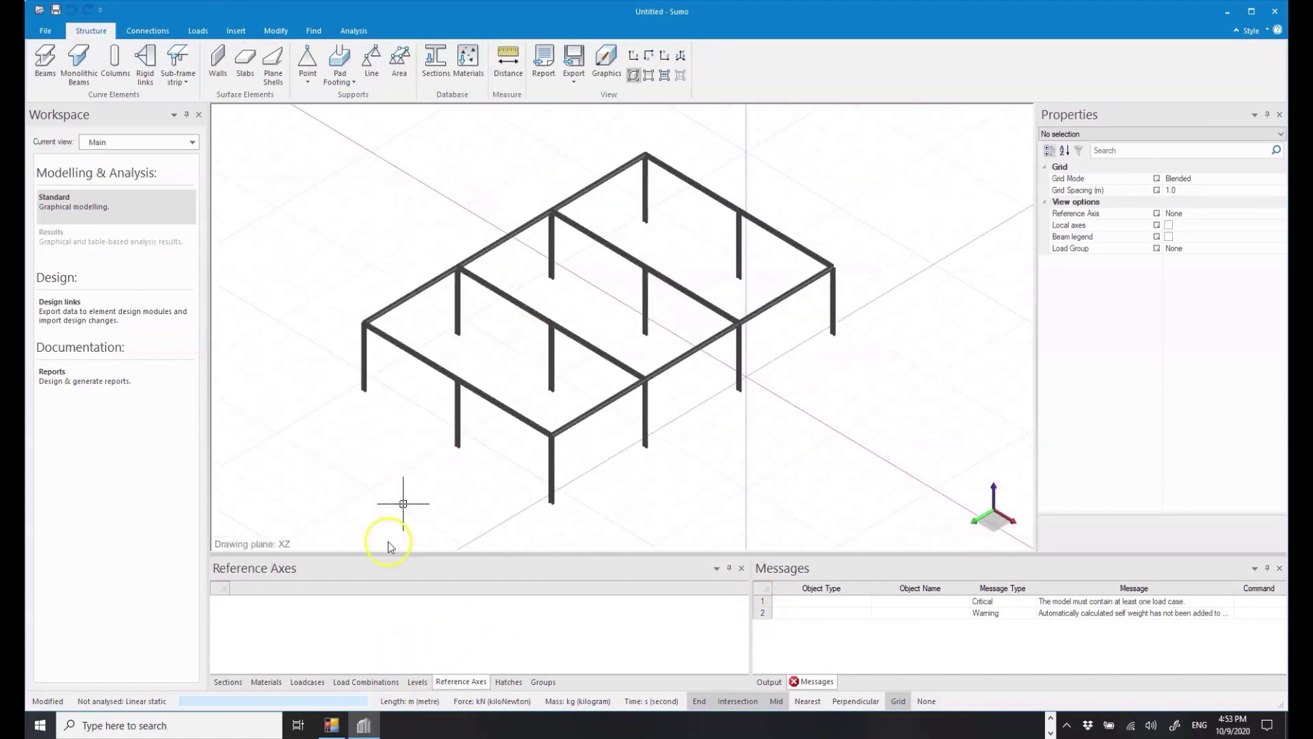
click(331, 726)
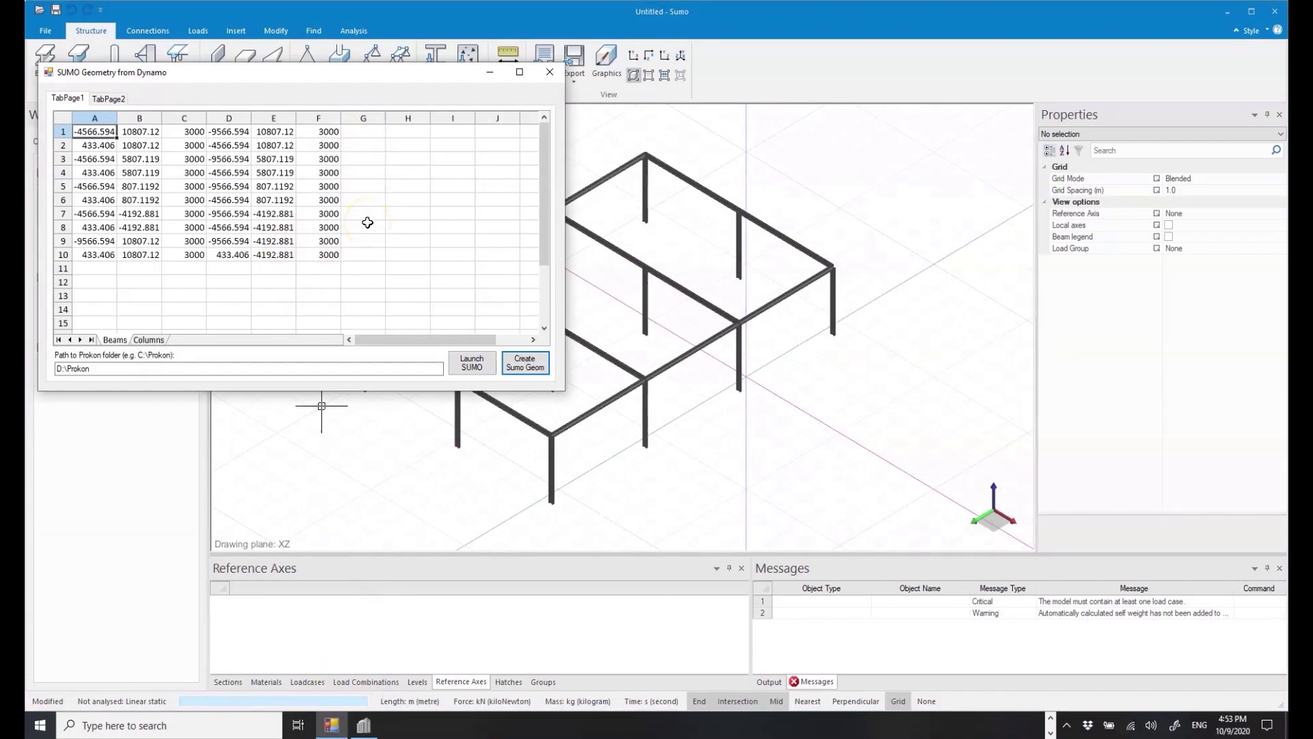
click(798, 390)
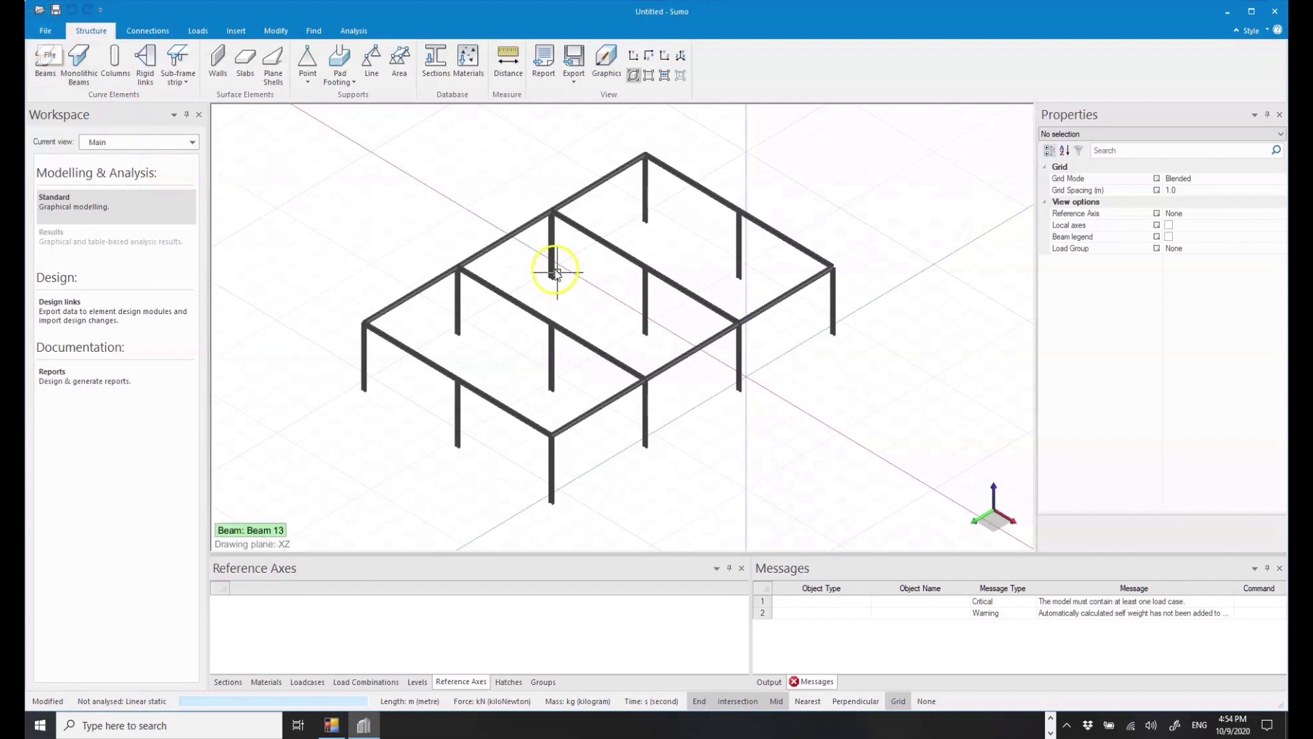
- Box-select all generated beams and columns and delete them
scroll(548, 258, down, 3)
drag(777, 449, 387, 173)
key(Delete)
click(332, 725)
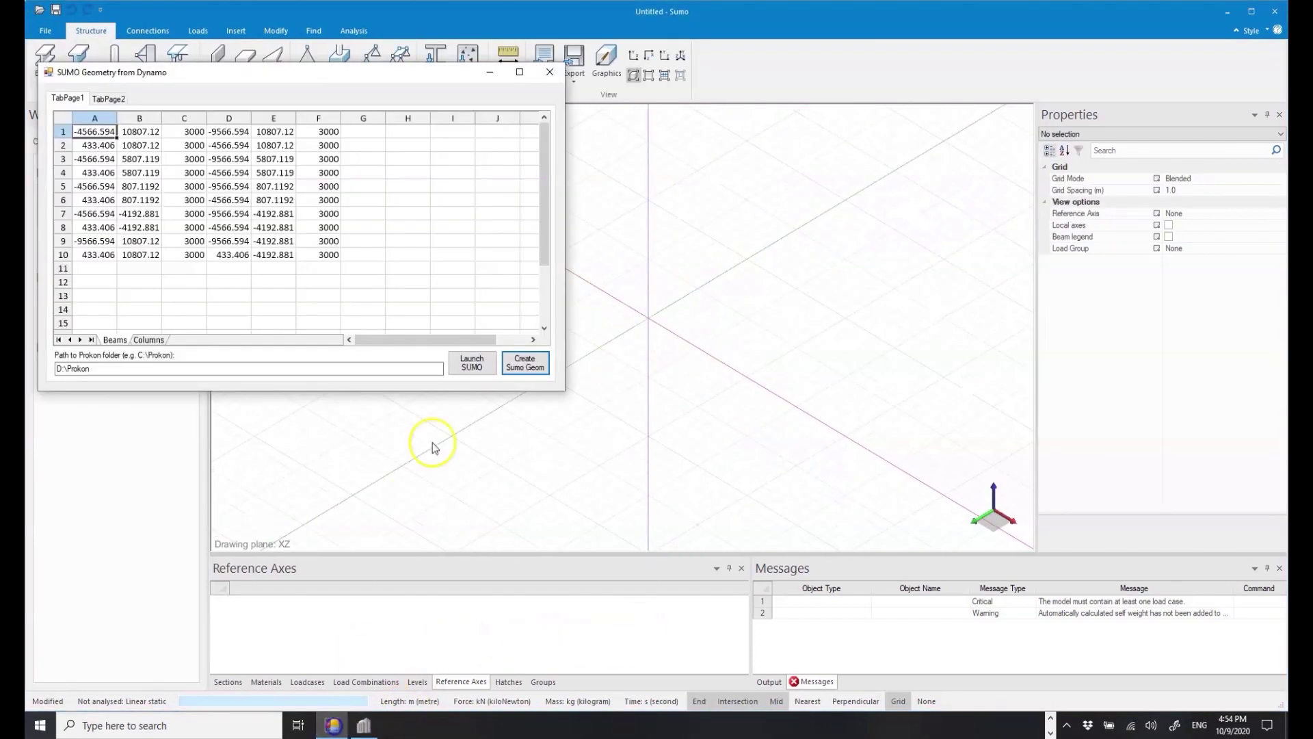
click(686, 365)
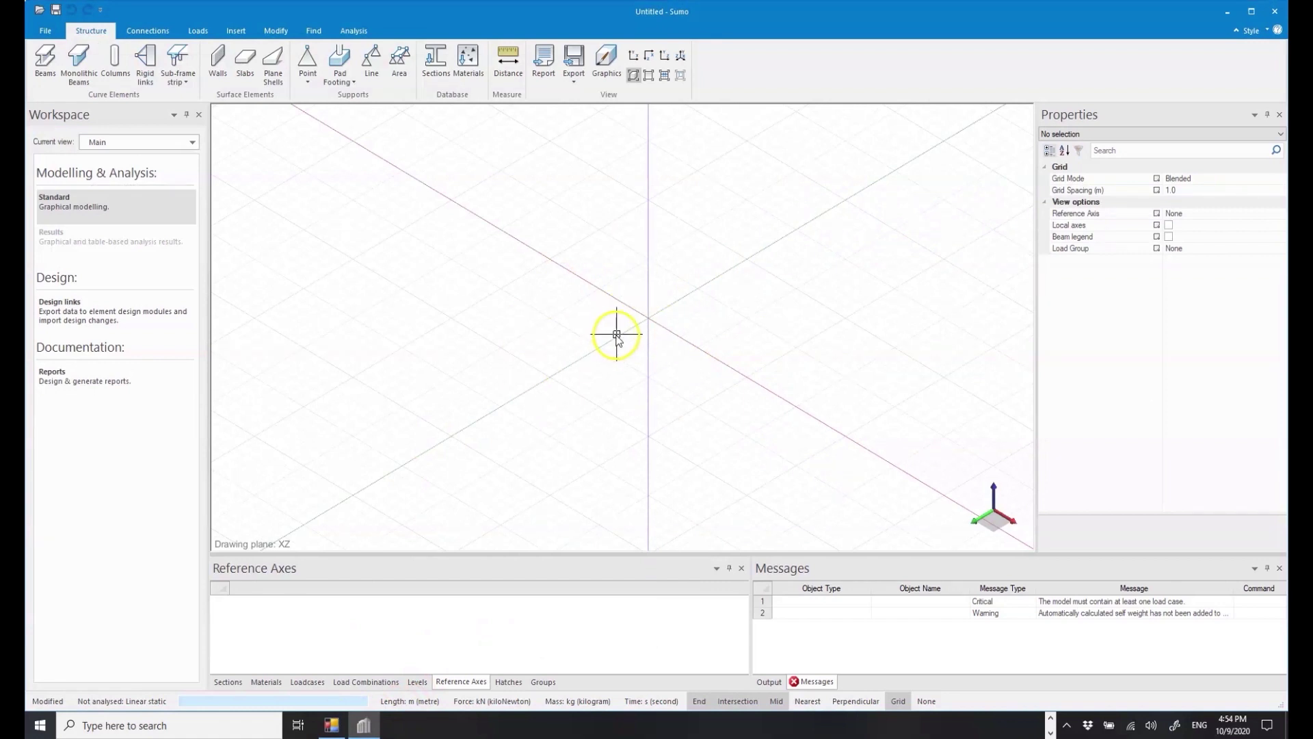
- Open TabPage2 of the geometry tool and browse the GSA 'Main Span 9 - Dead Load Model' data
click(332, 725)
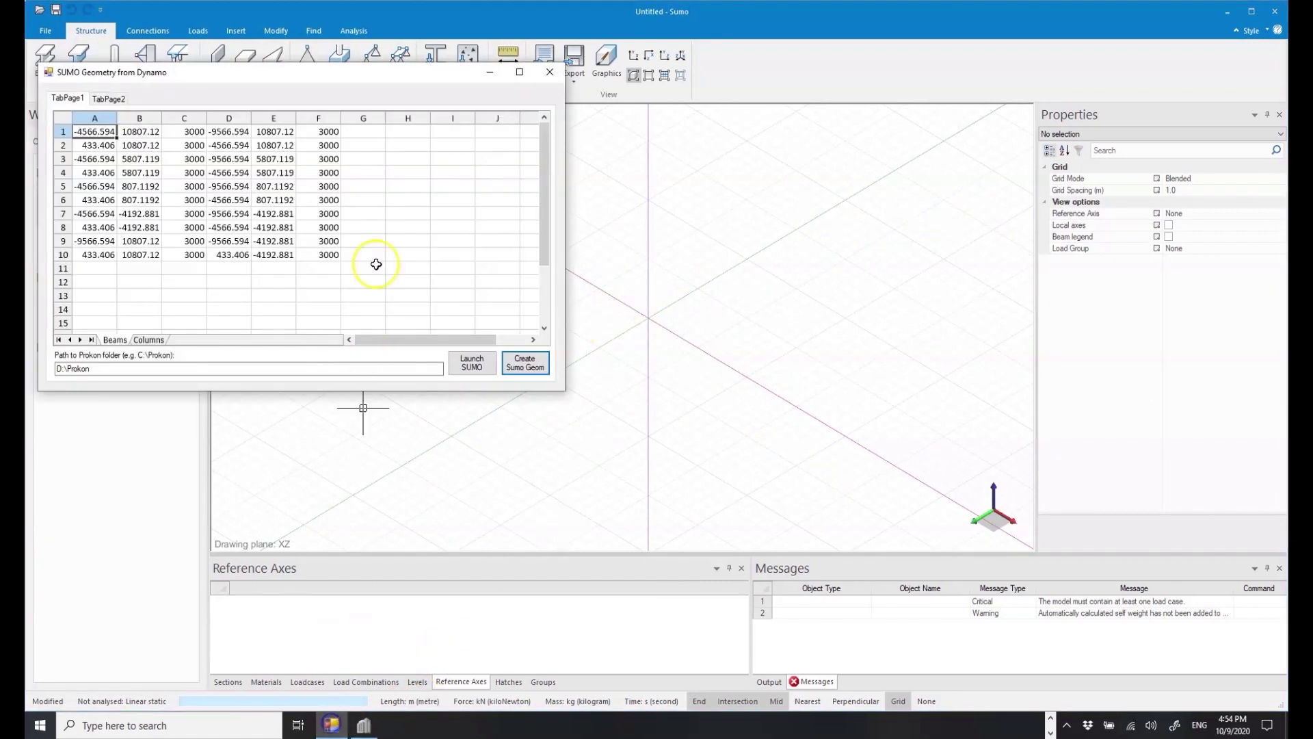
click(110, 102)
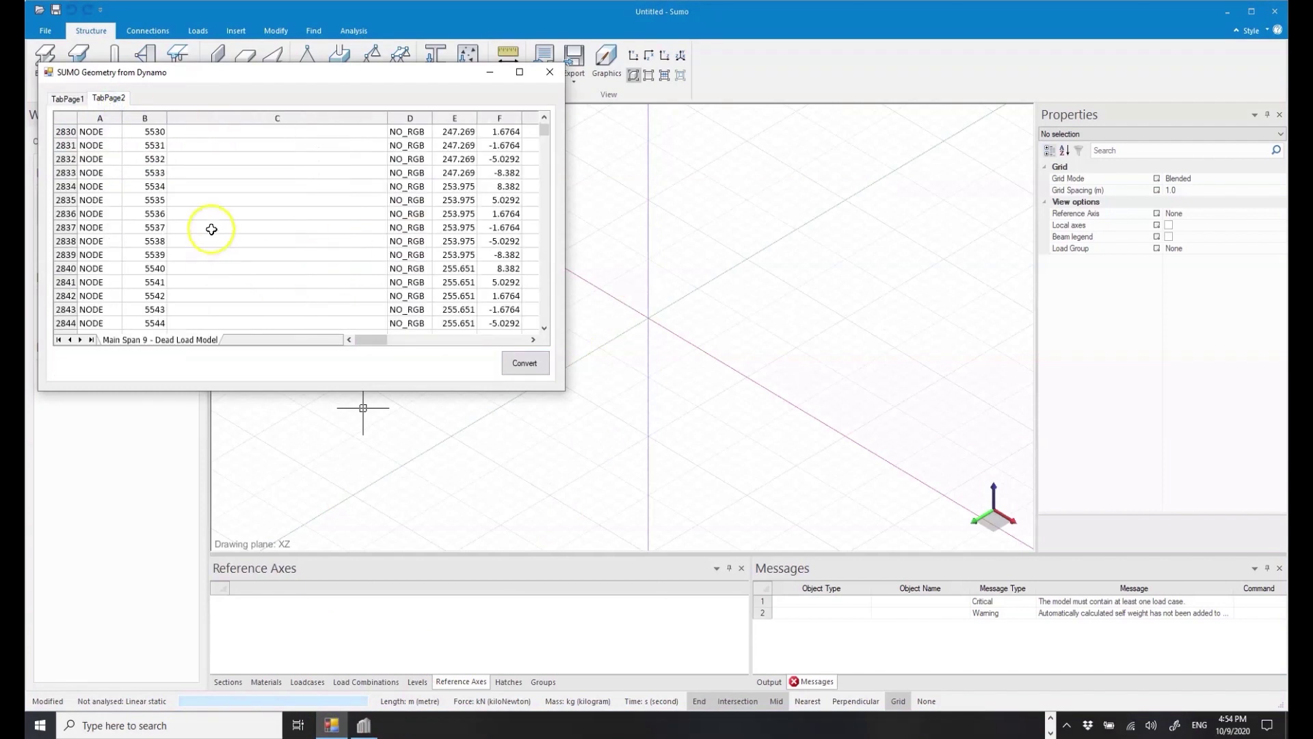
scroll(209, 228, up, 12)
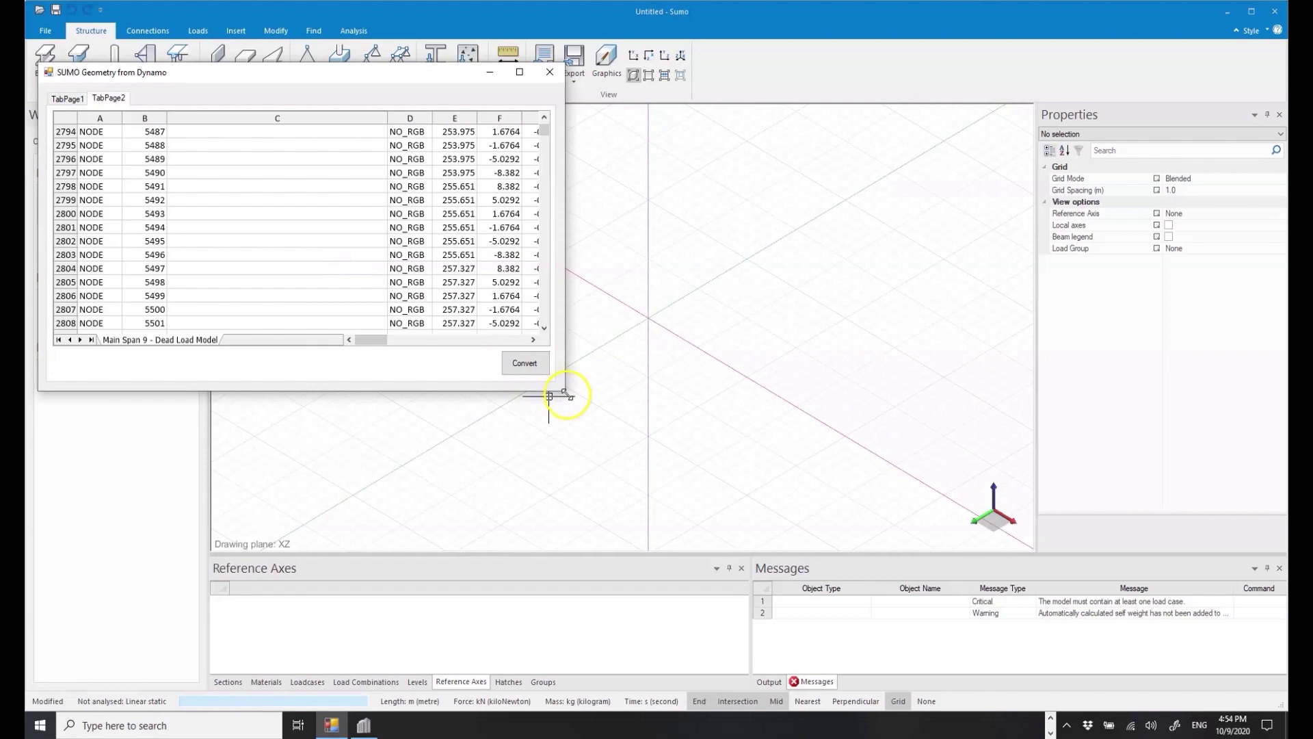
drag(564, 394, 570, 396)
drag(540, 129, 539, 156)
mouse_move(376, 340)
mouse_down()
mouse_move(393, 342)
mouse_move(379, 340)
mouse_up()
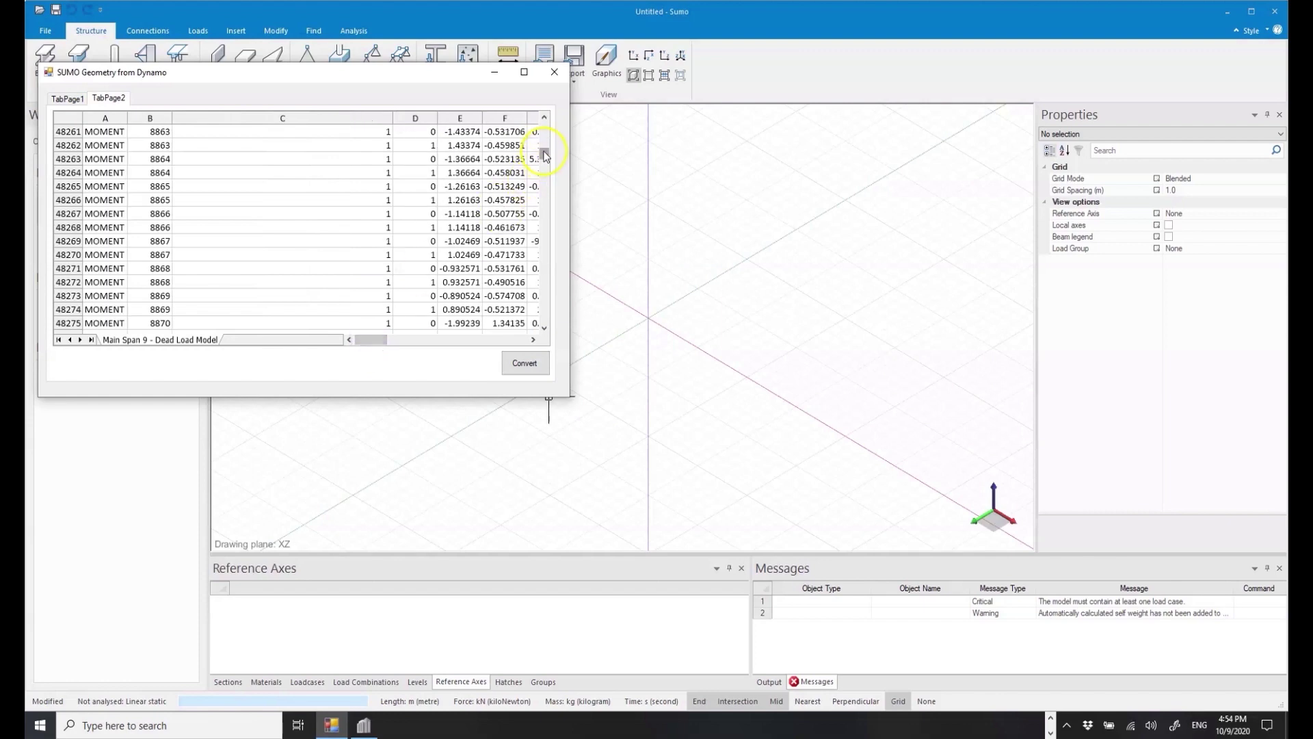
drag(545, 157, 547, 126)
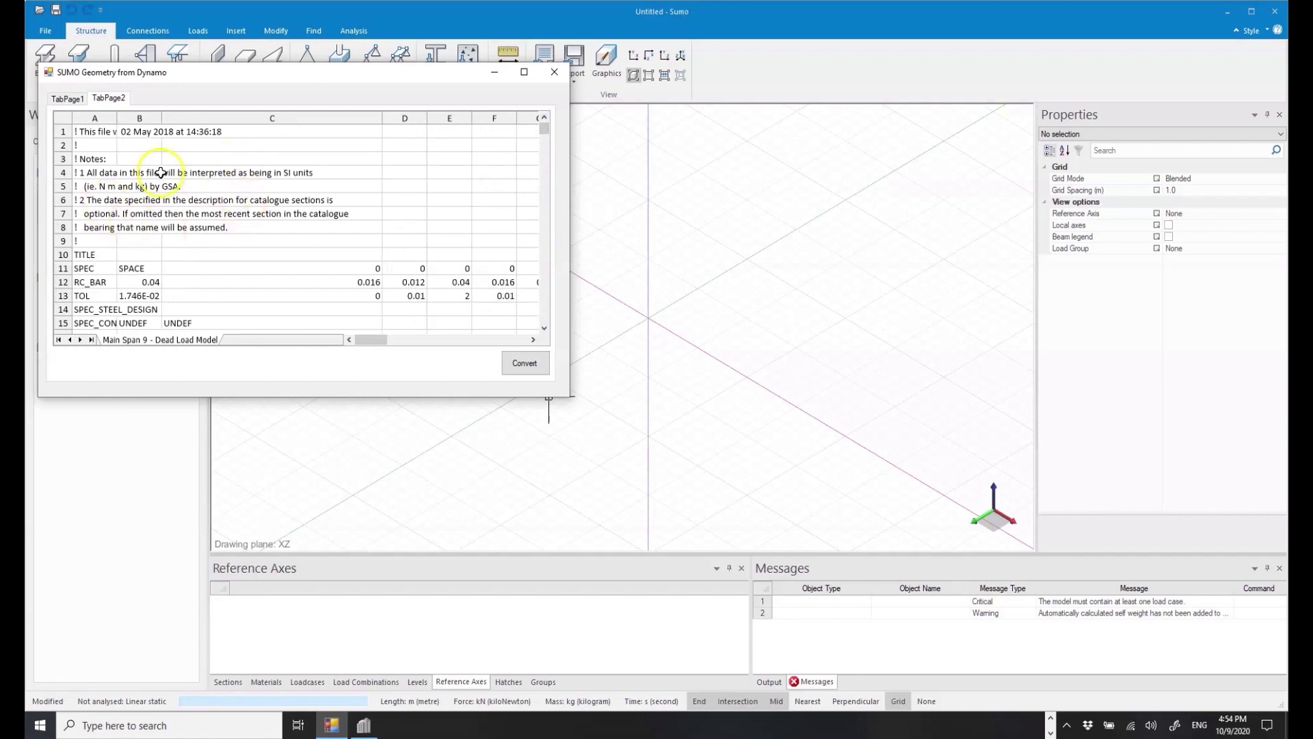
scroll(160, 173, down, 11)
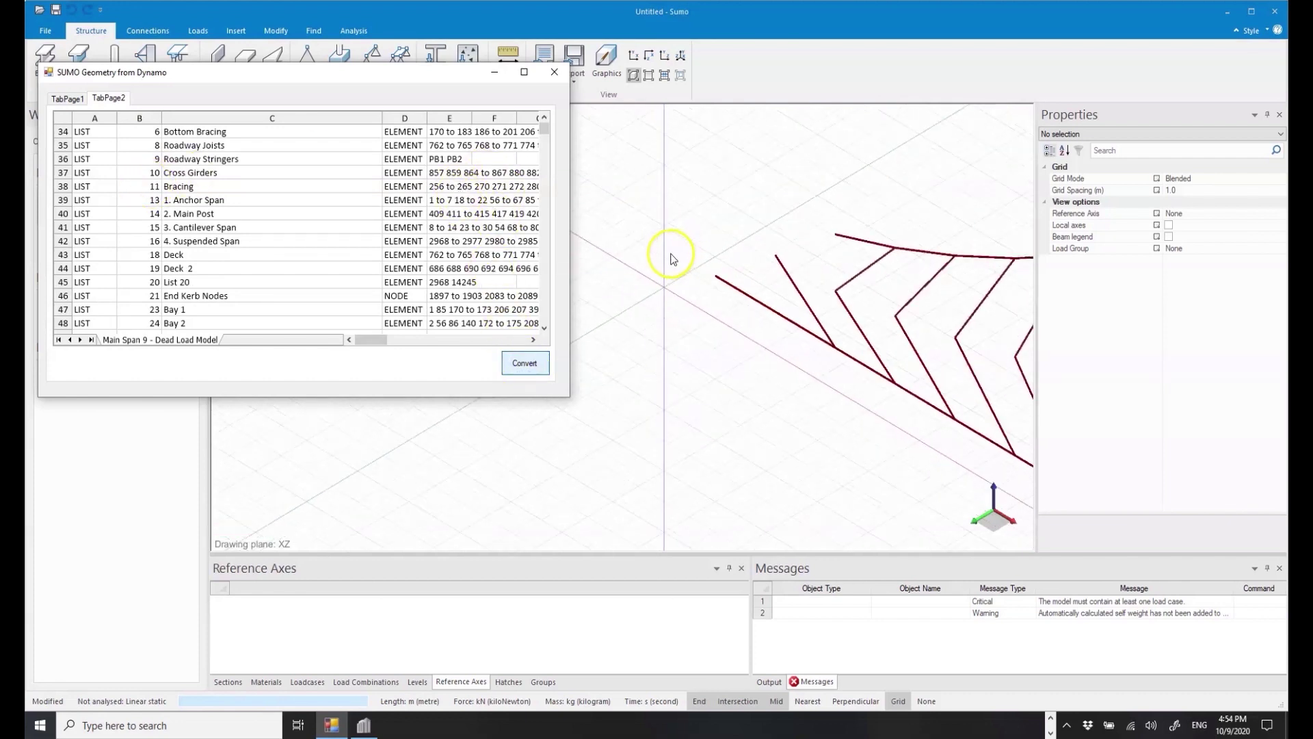
- Orbit and zoom out the 3-D viewport until the entire truss is visible
drag(671, 256, 699, 384)
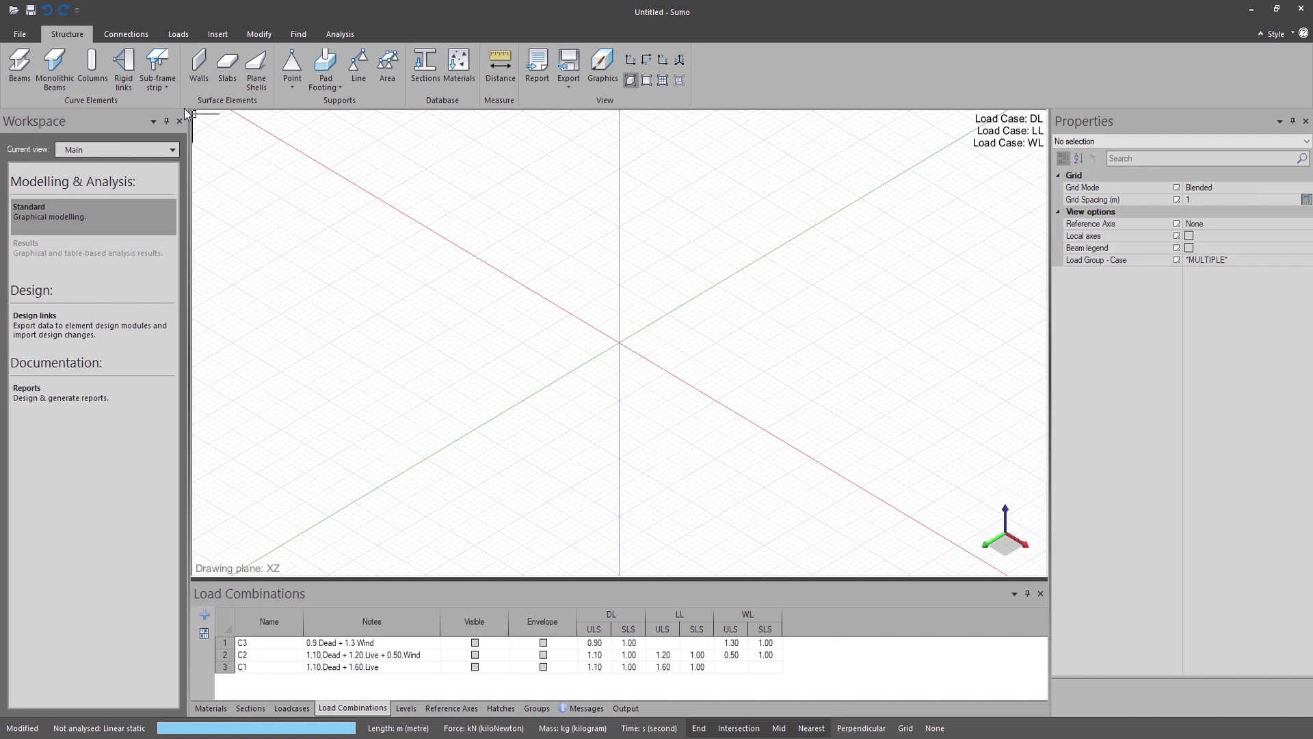
- Show Sumo's File backstage New page with its model templates
click(27, 33)
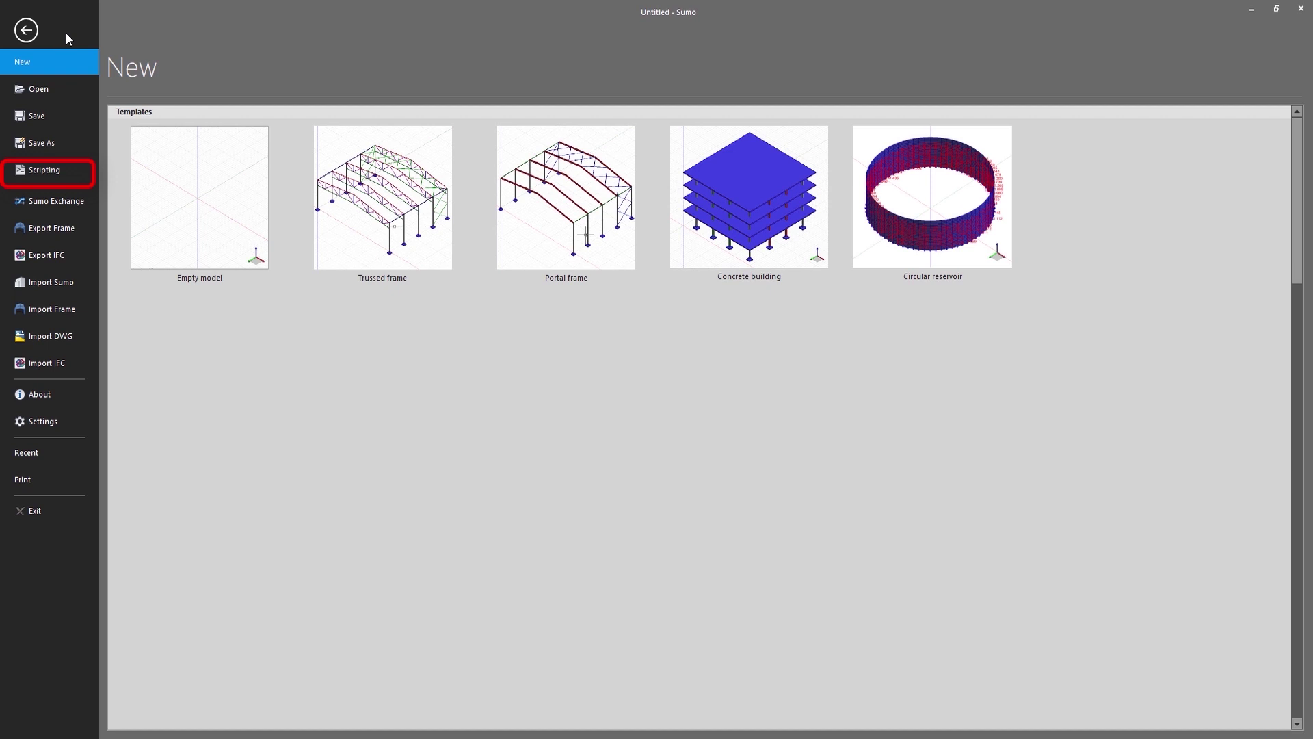
- Load PySumo_ArchBridge.py in the Scripting window and run it to build the bridge
click(77, 169)
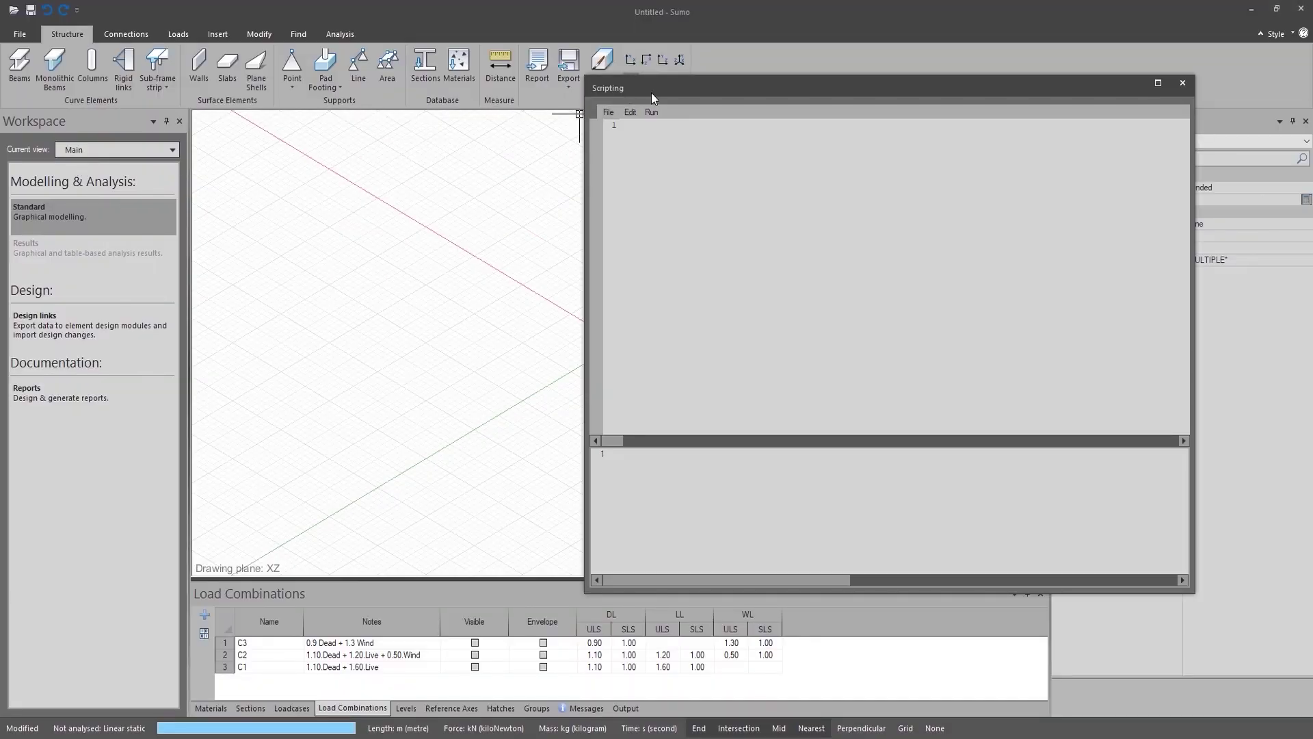
drag(651, 92, 1041, 117)
click(1002, 136)
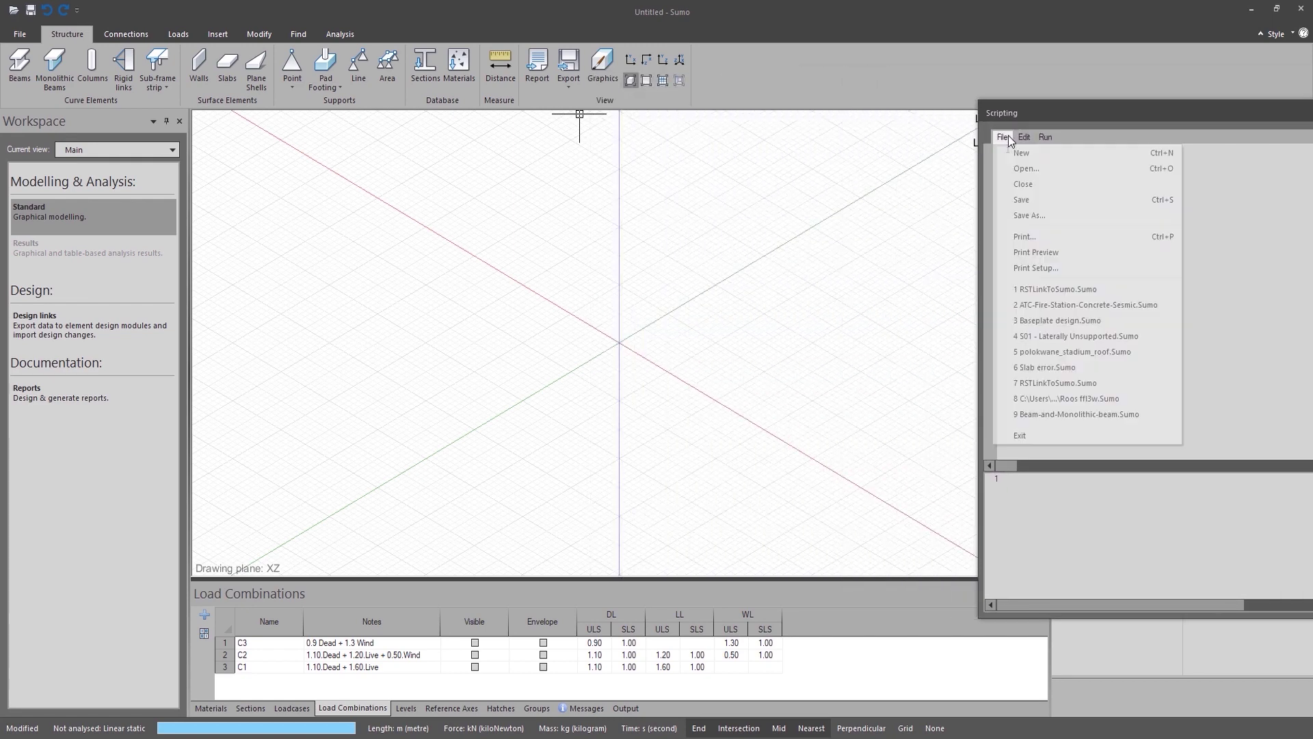
click(1028, 170)
double_click(863, 265)
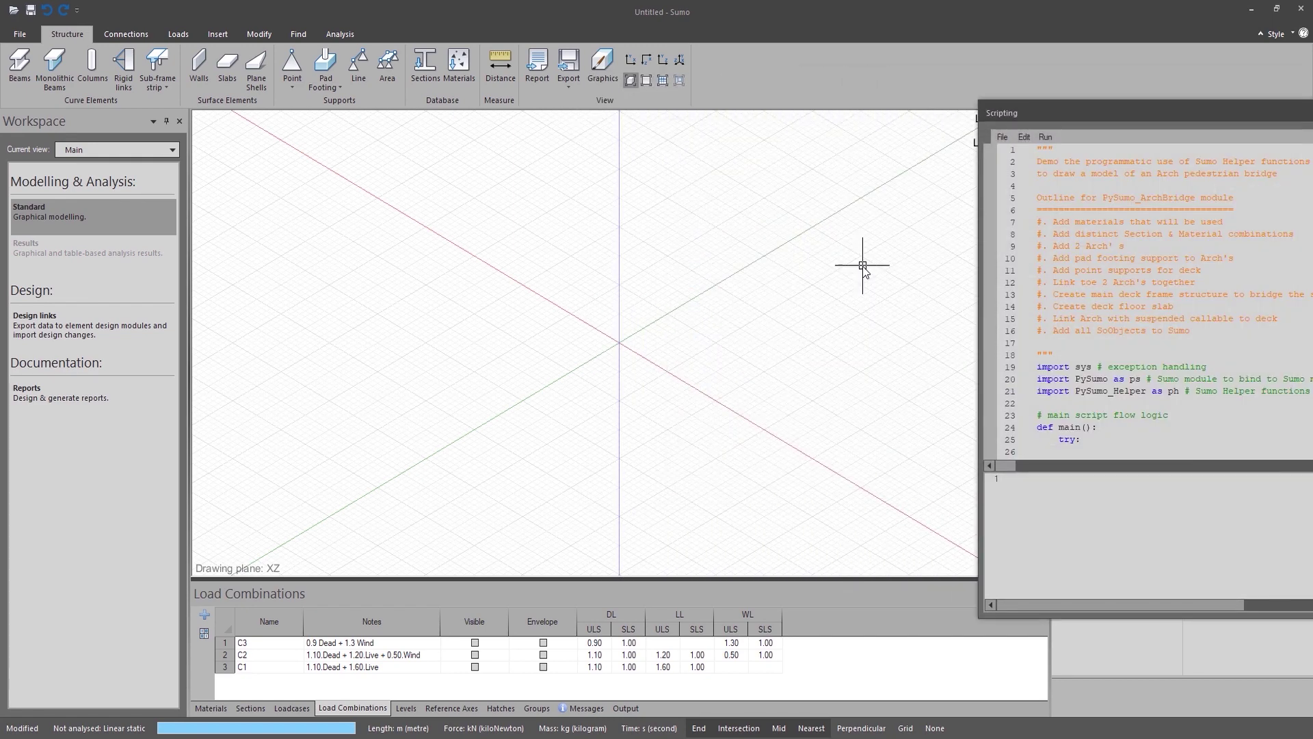
click(1044, 137)
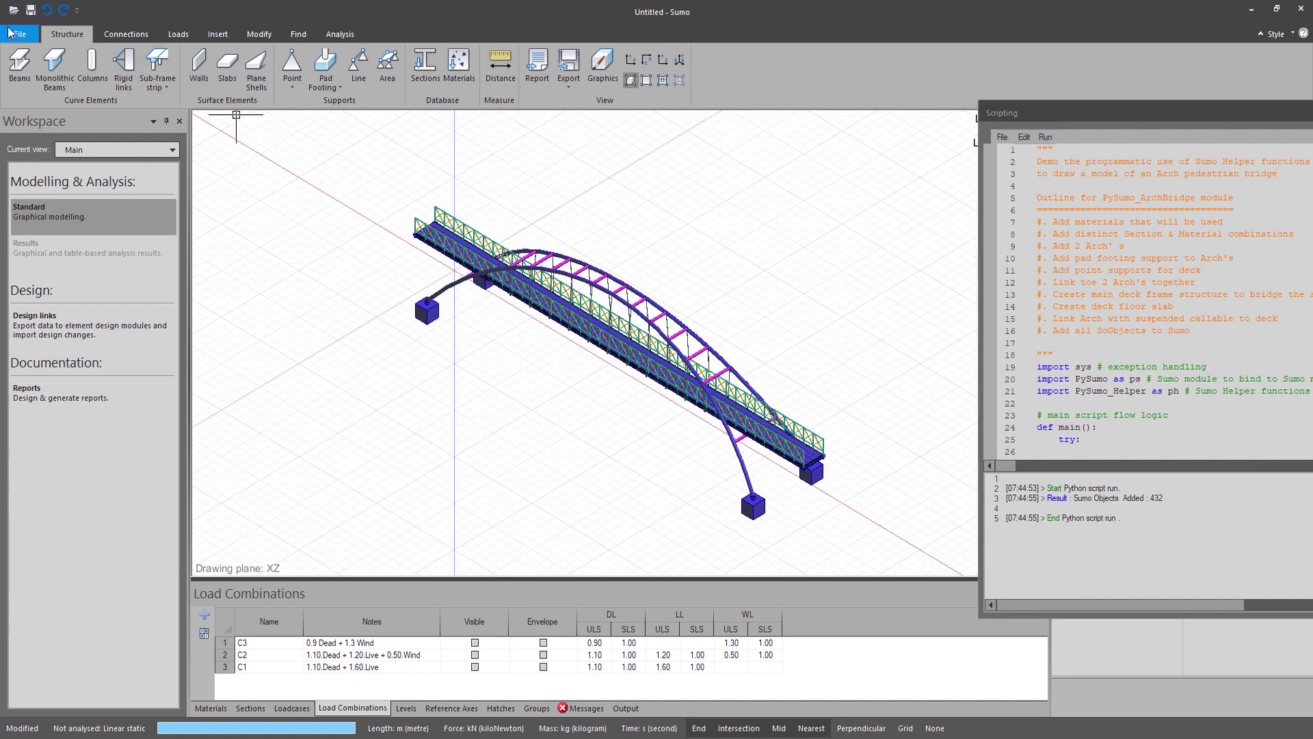
- Start a new empty model without saving the bridge model
click(31, 36)
click(249, 184)
click(674, 403)
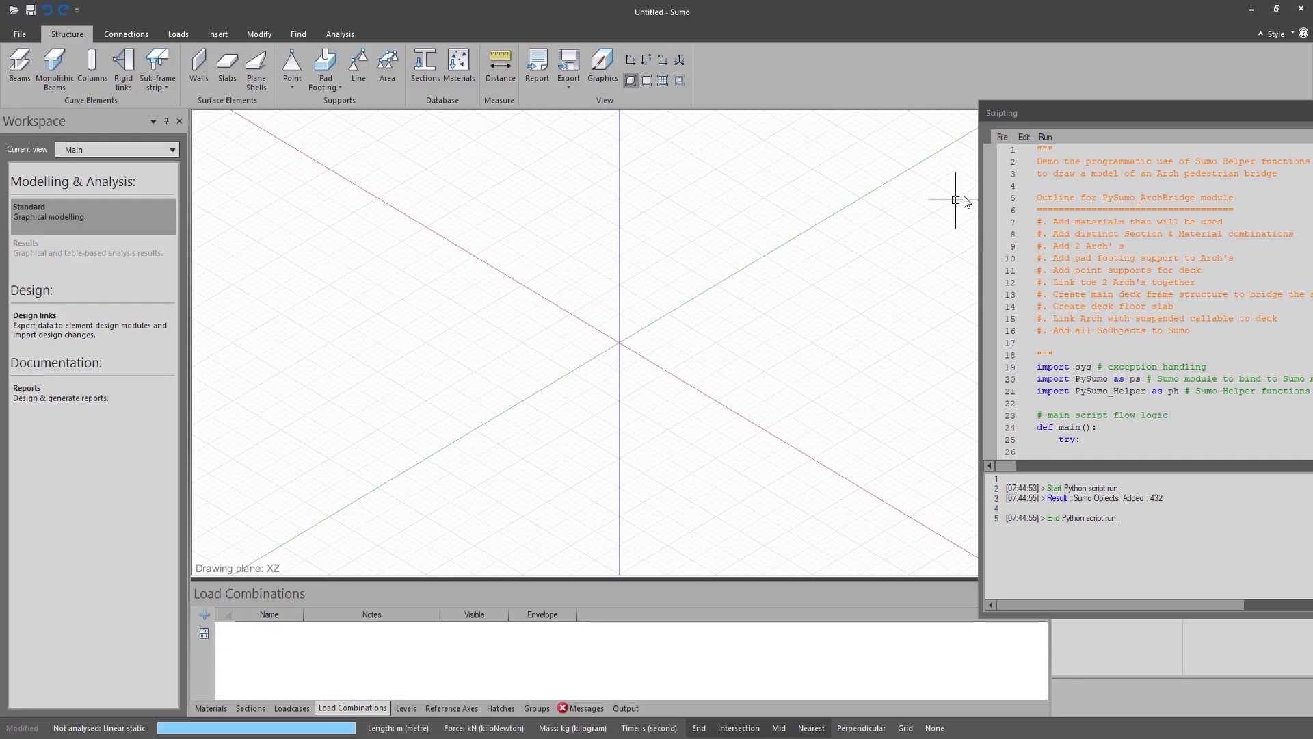
- Load PySumo_Startup.py and confirm the load cases, combinations, sections and materials tables are empty
click(1004, 137)
click(1015, 171)
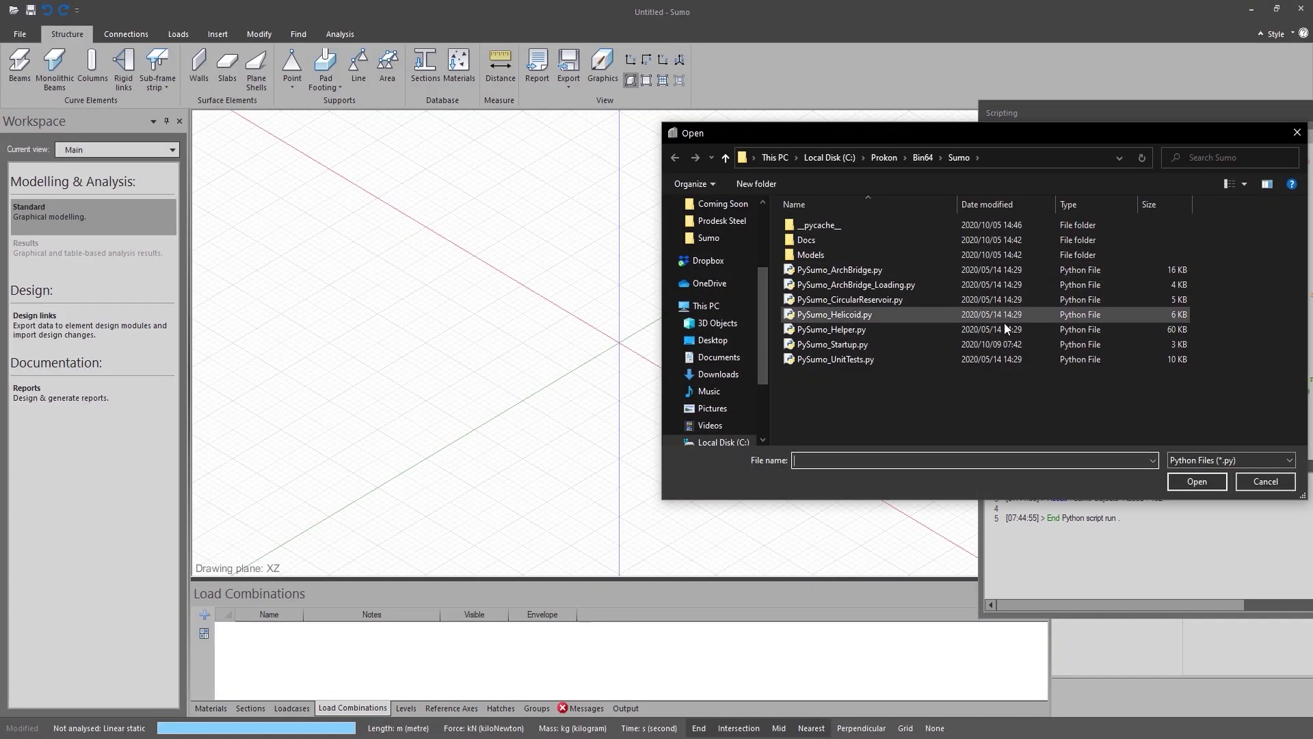
click(872, 352)
double_click(874, 342)
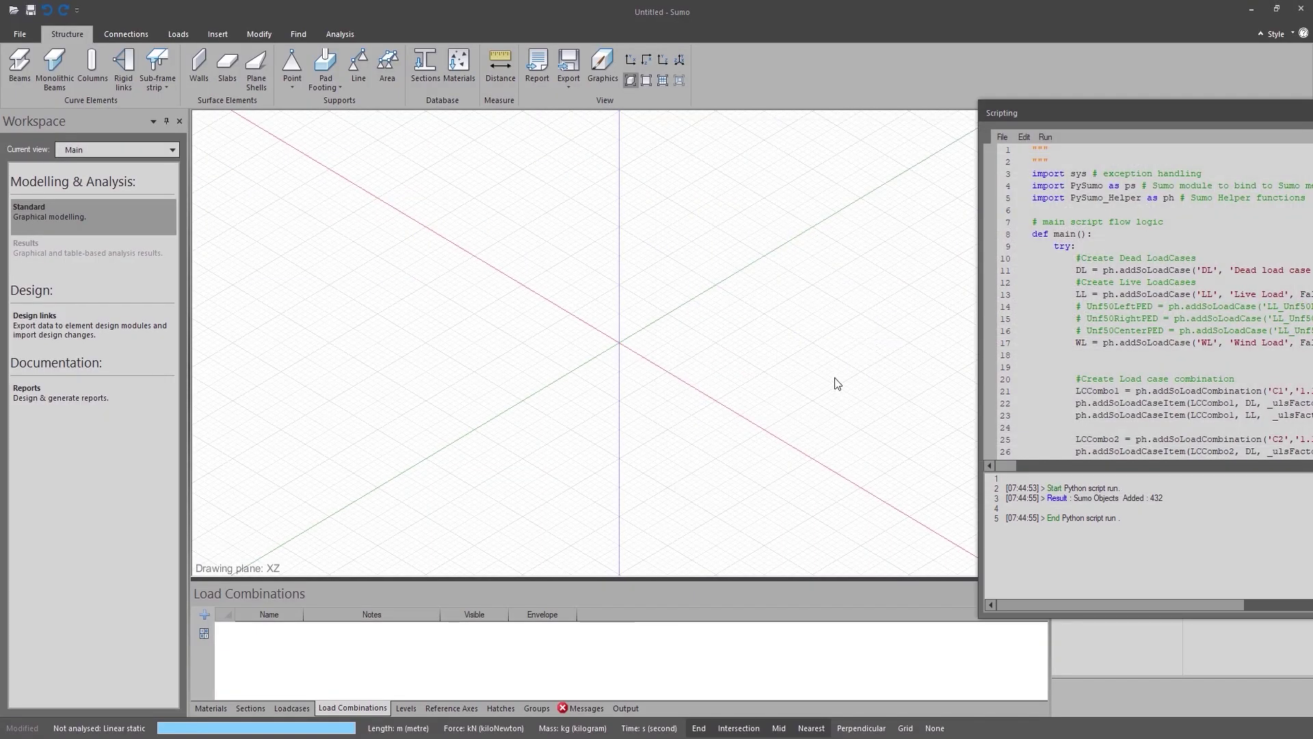
click(293, 709)
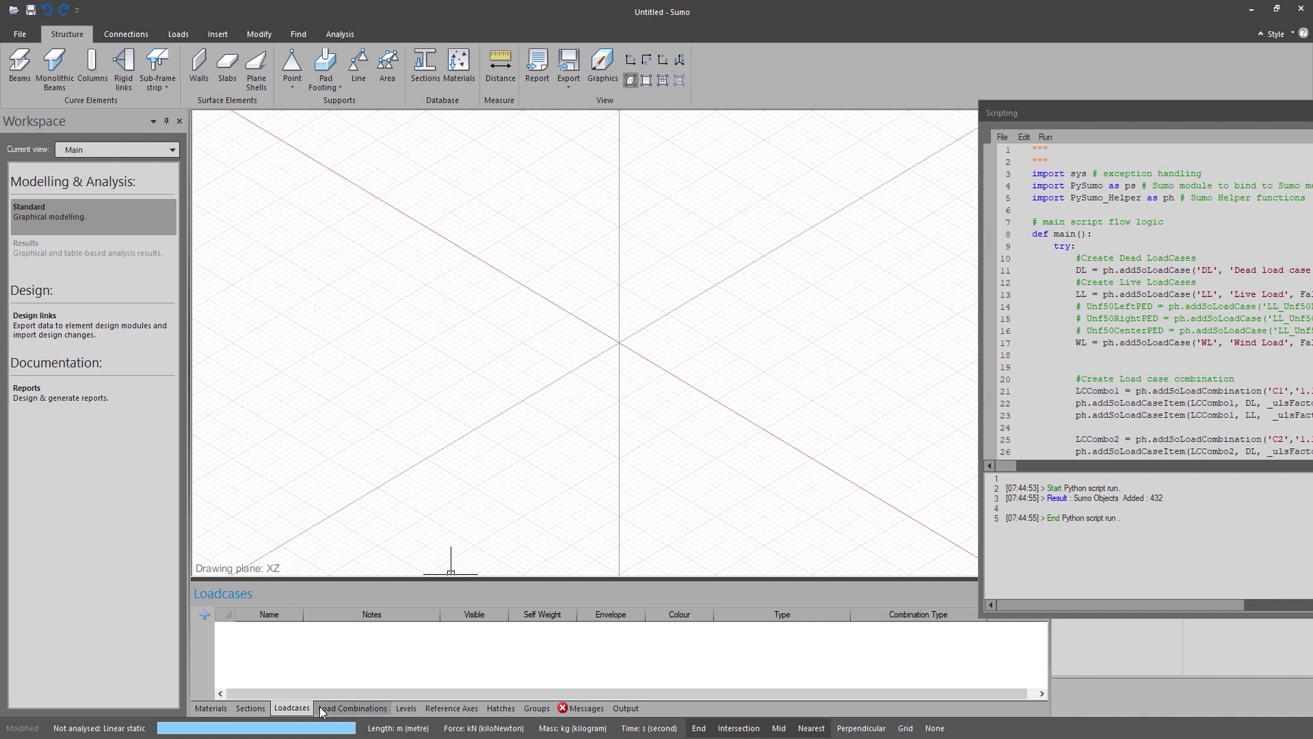
click(326, 709)
click(251, 709)
click(212, 710)
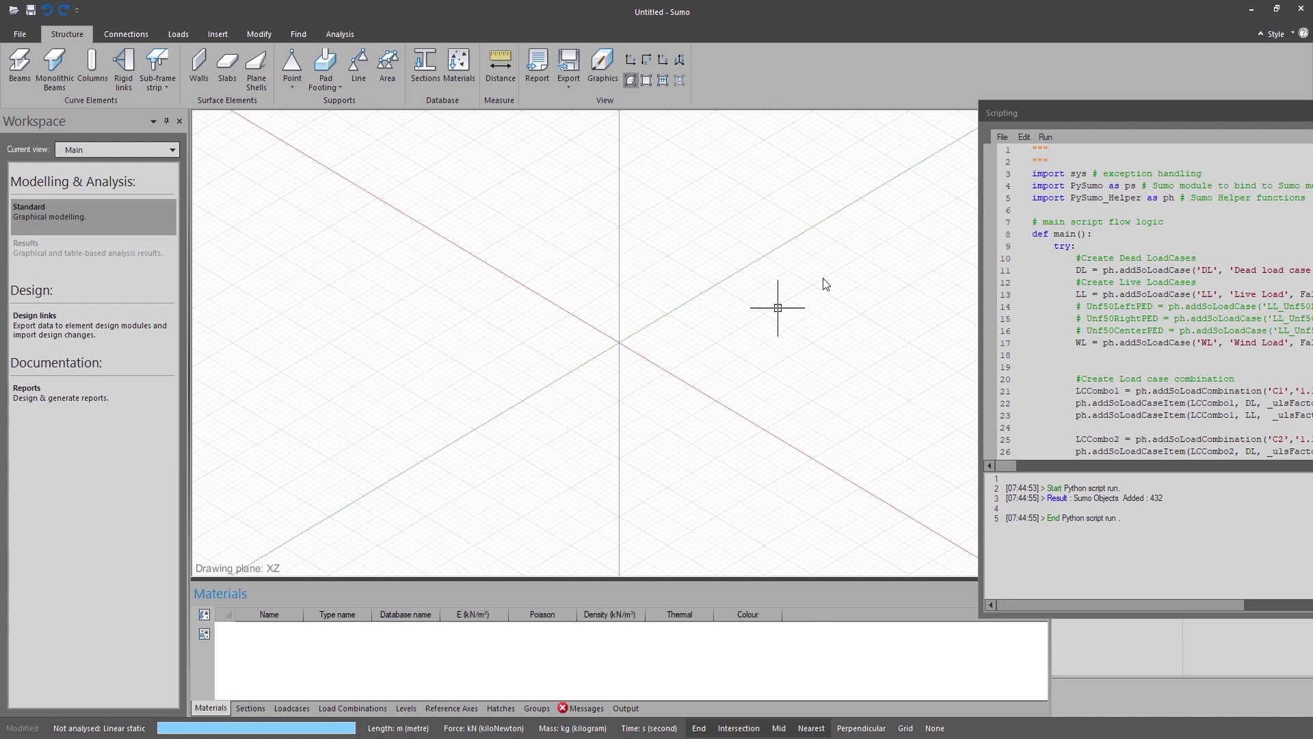
- Run the startup script and review the new sections, load cases and combinations C1–C3
drag(1033, 114, 1001, 103)
click(1015, 127)
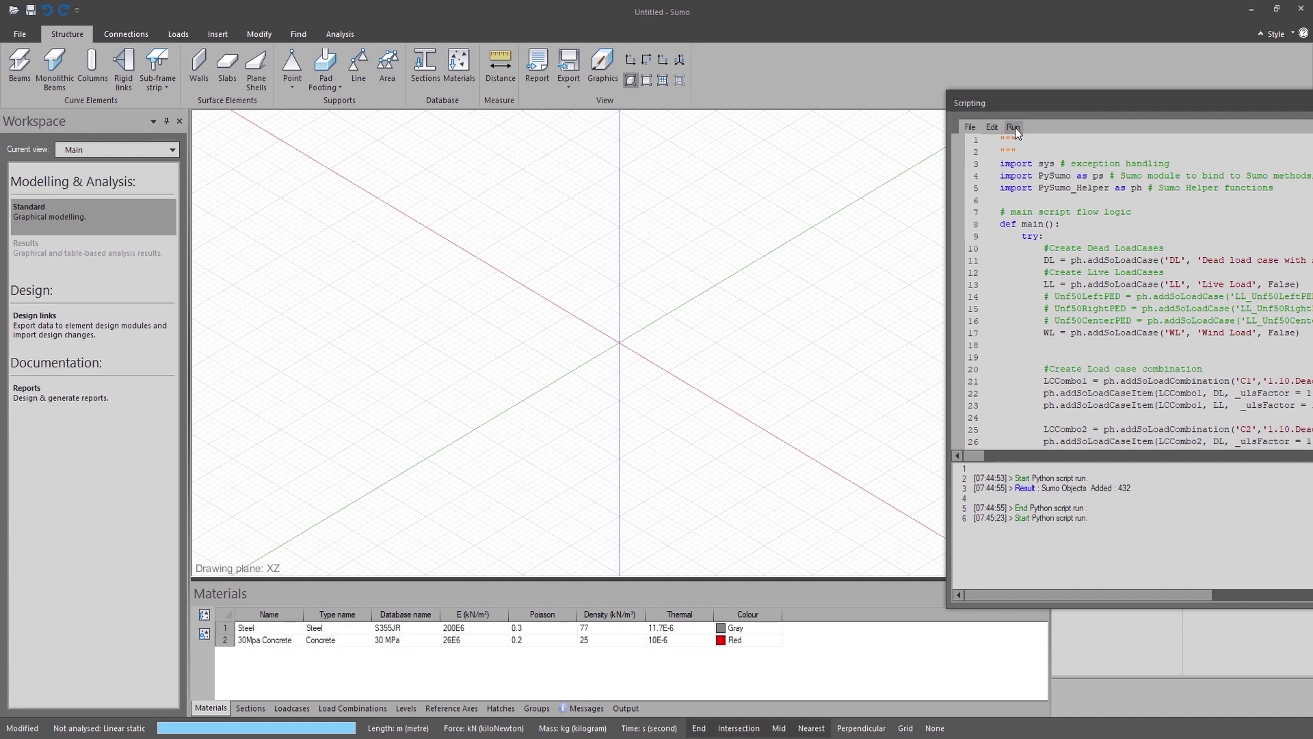
click(260, 711)
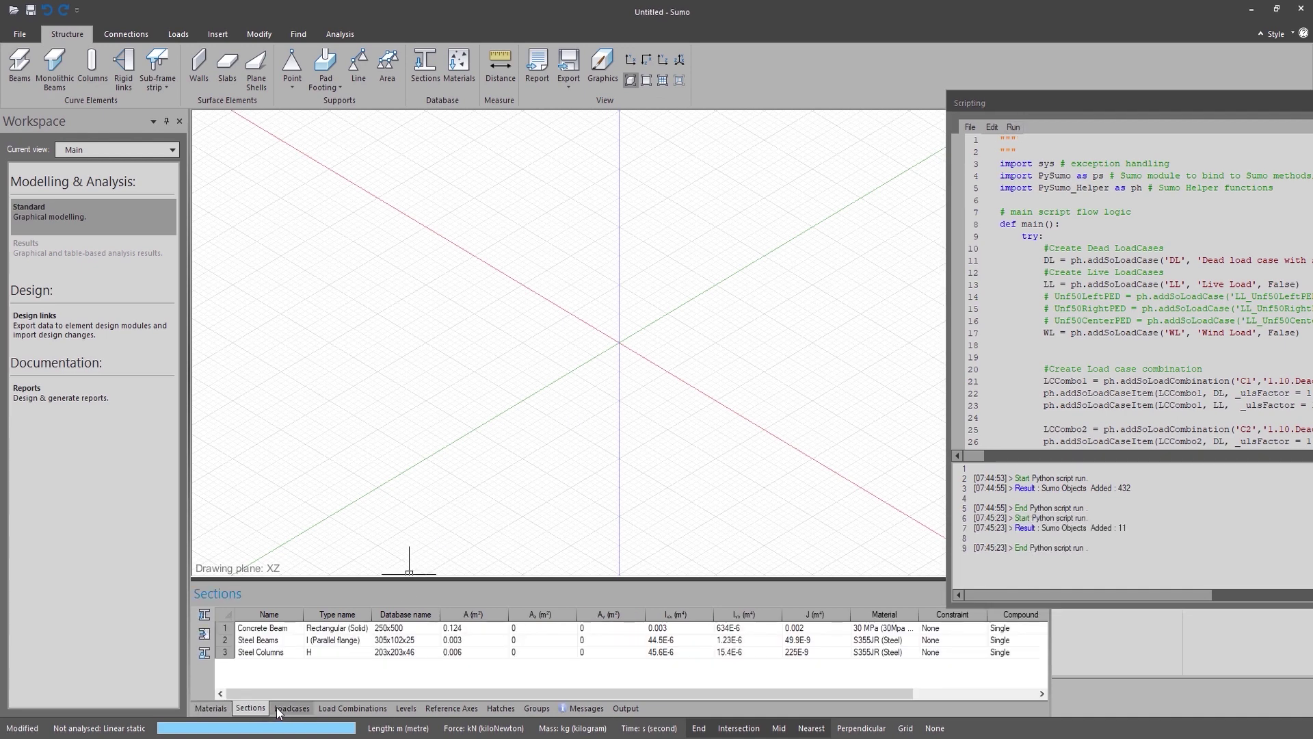
click(282, 705)
click(335, 708)
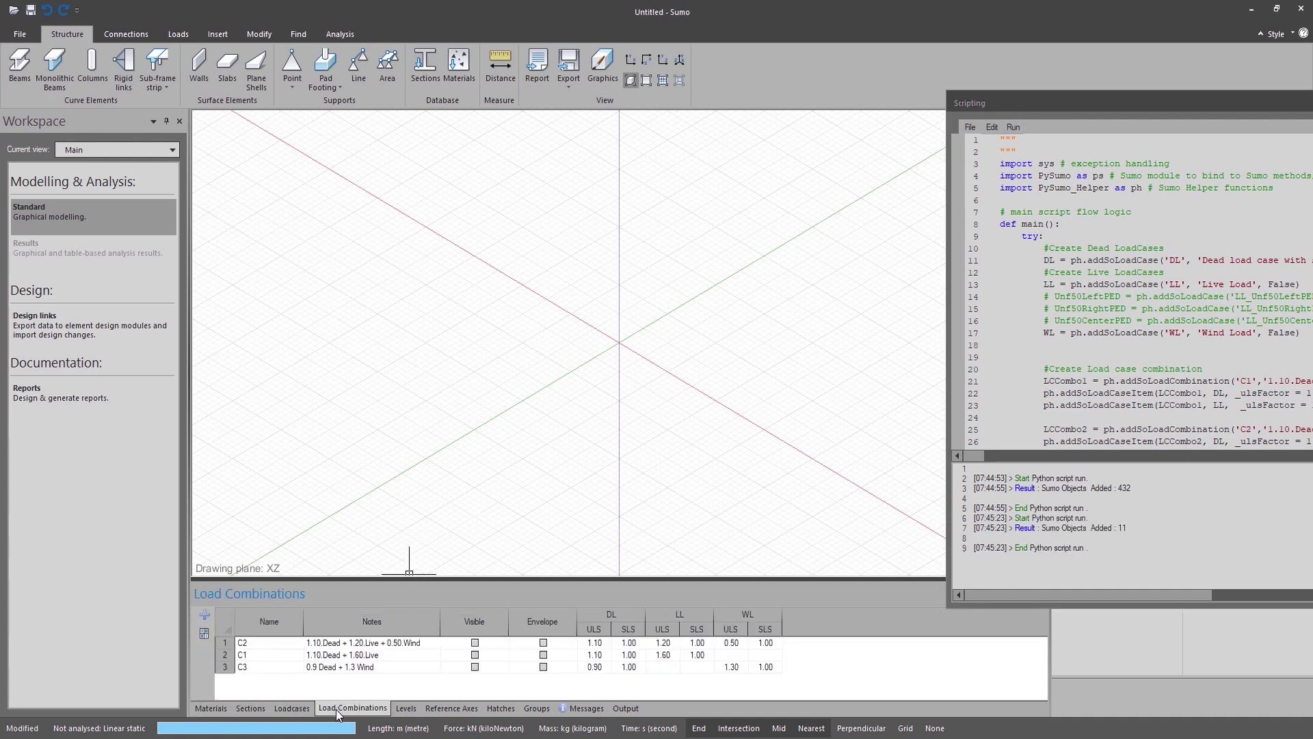